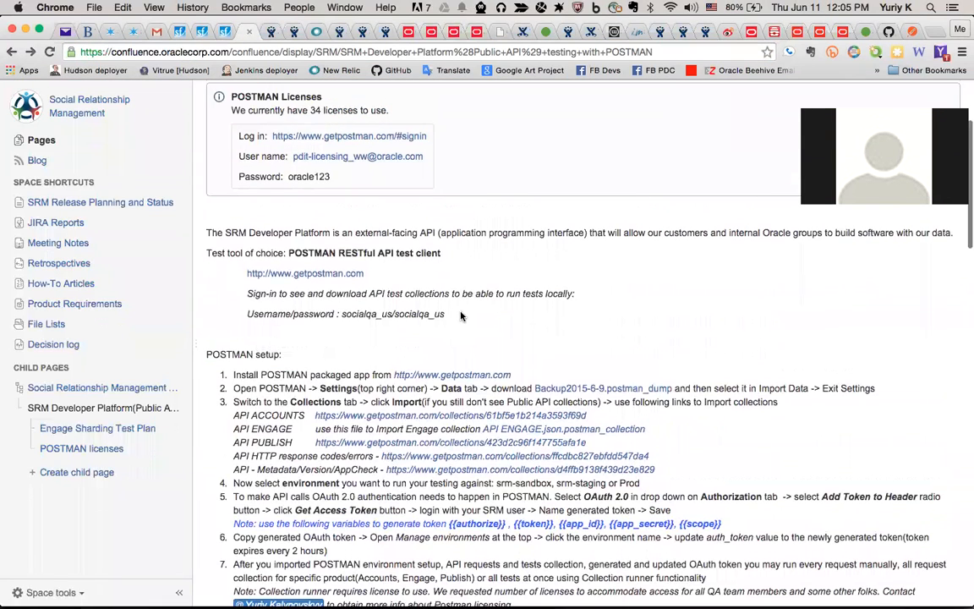
Read further down the Confluence POSTMAN setup page, then bring the Postman app forward
scroll(414, 285, down, 2)
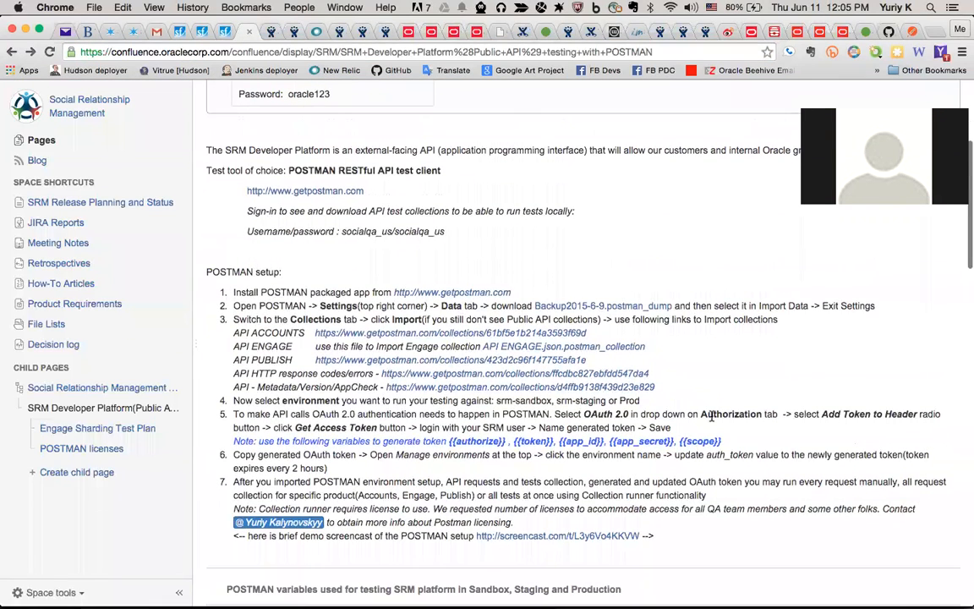
click(863, 592)
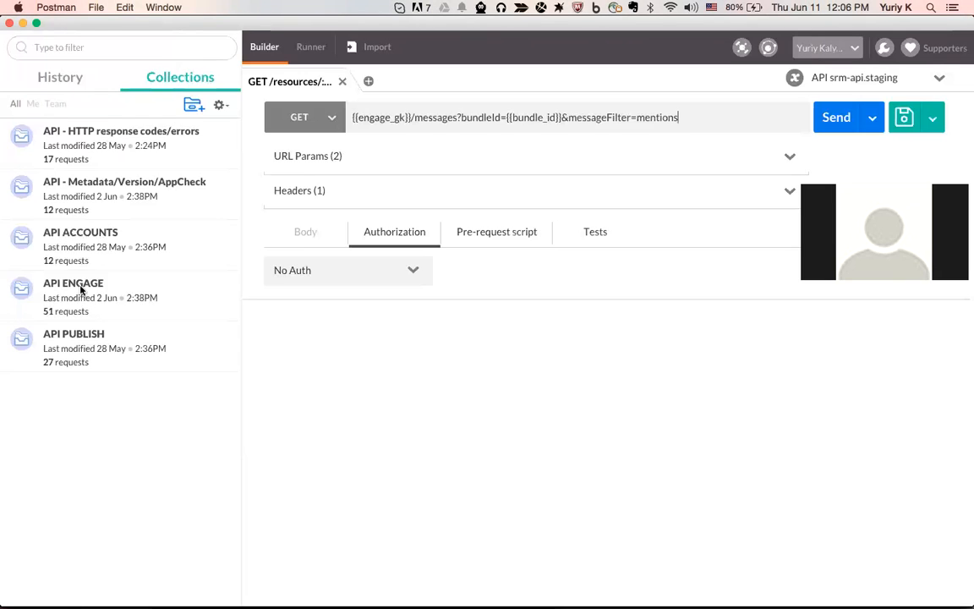
click(185, 216)
scroll(173, 304, down, 1)
scroll(168, 324, down, 1)
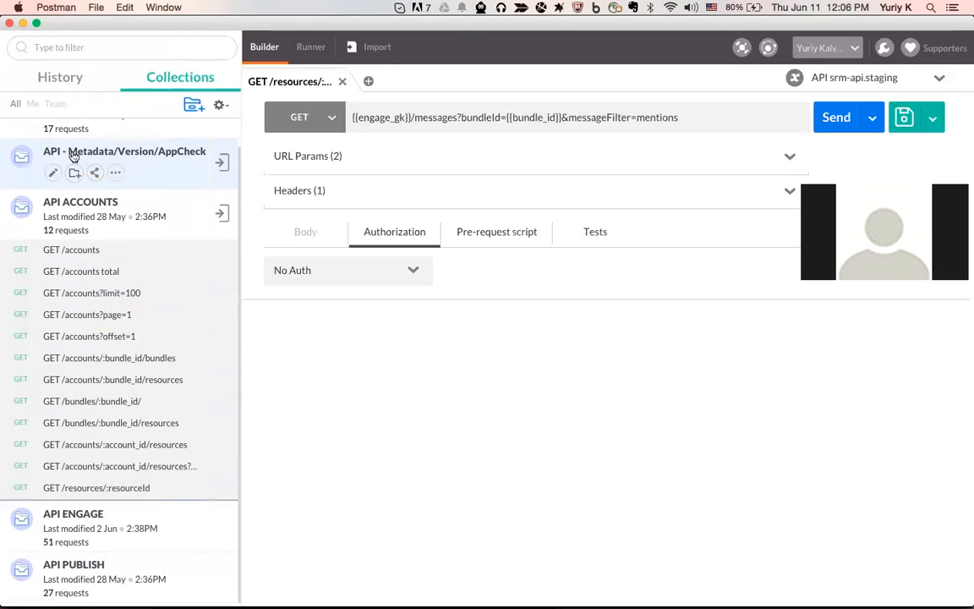
click(131, 153)
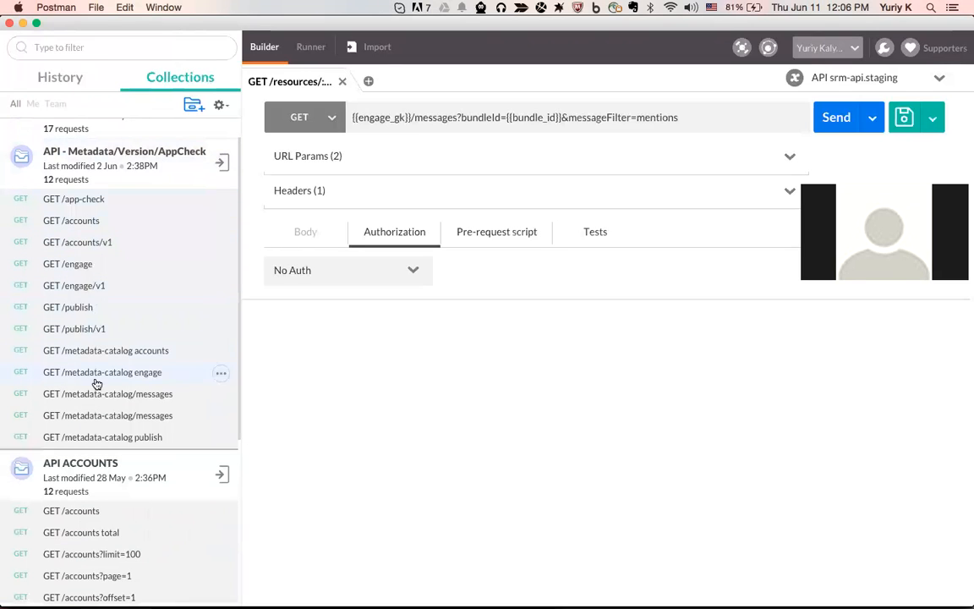
click(160, 160)
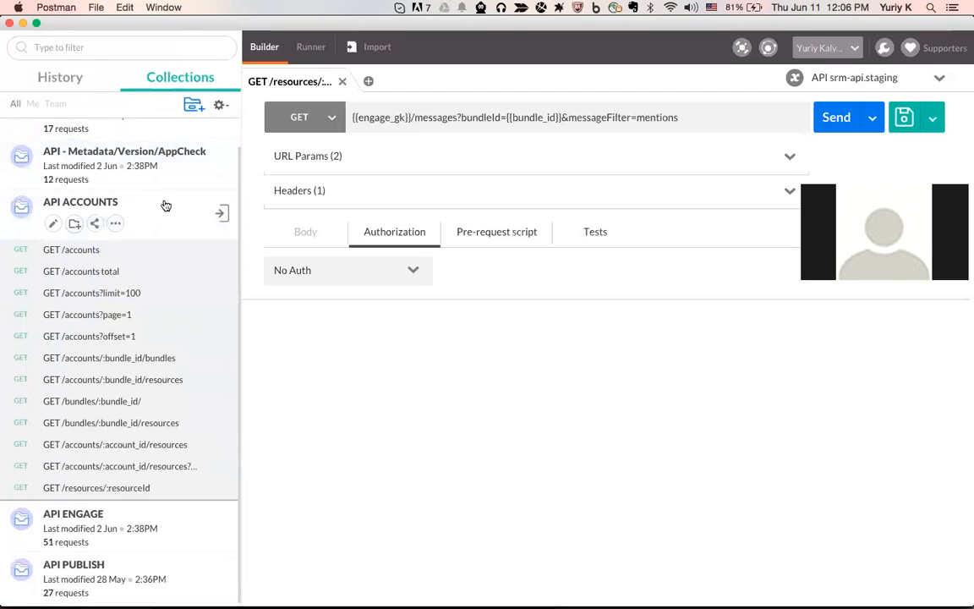
scroll(148, 159, up, 1)
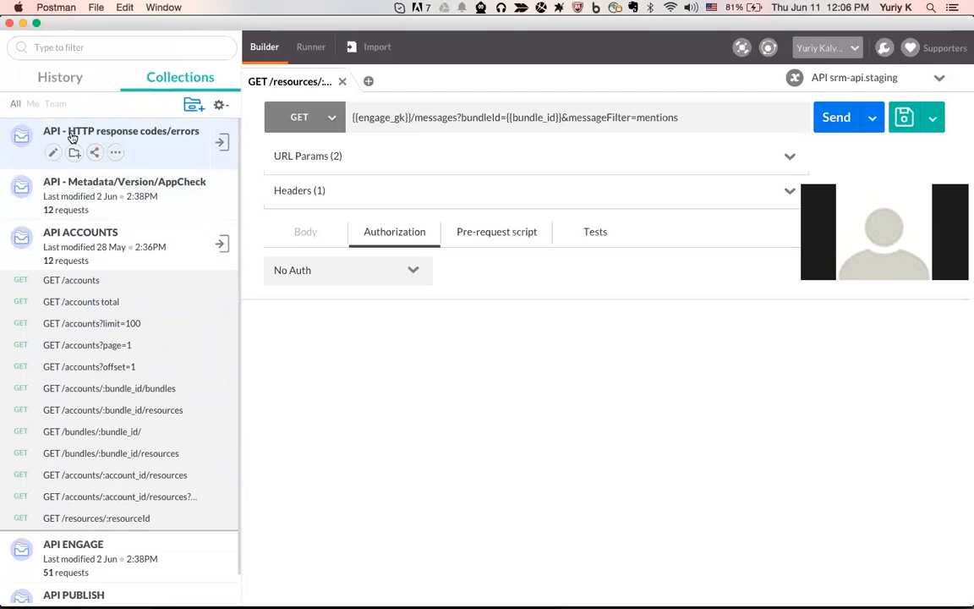
click(159, 155)
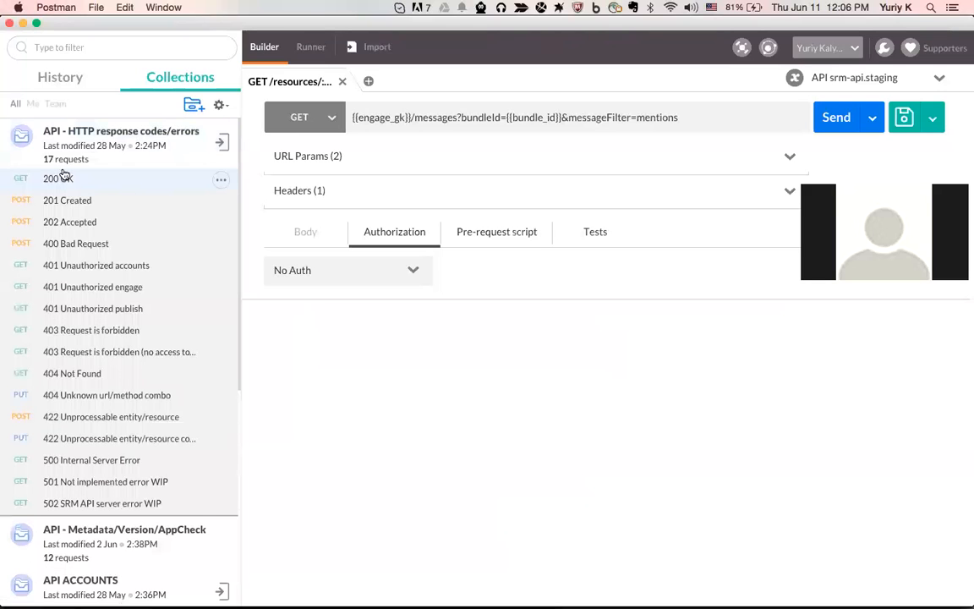
click(173, 155)
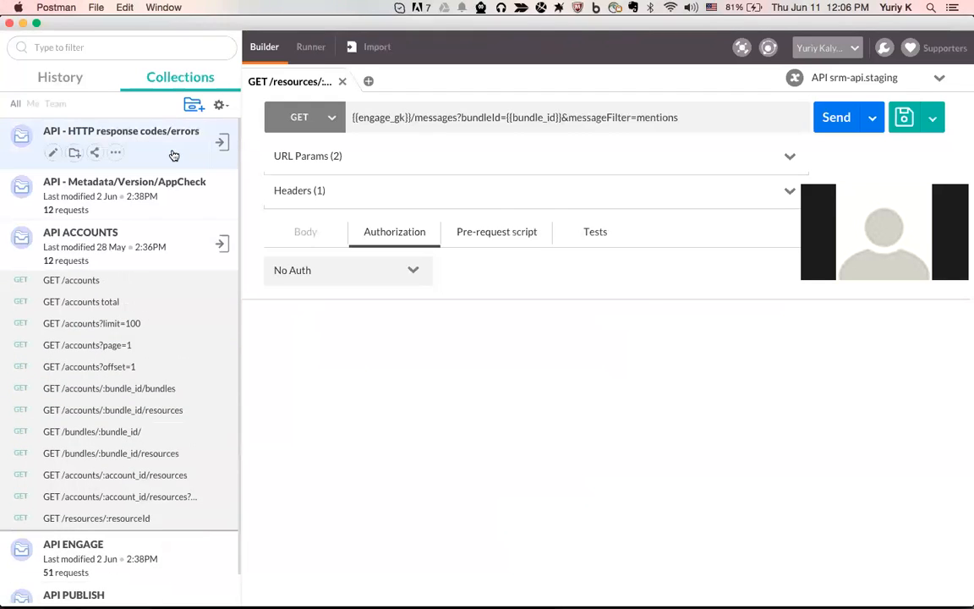
click(177, 247)
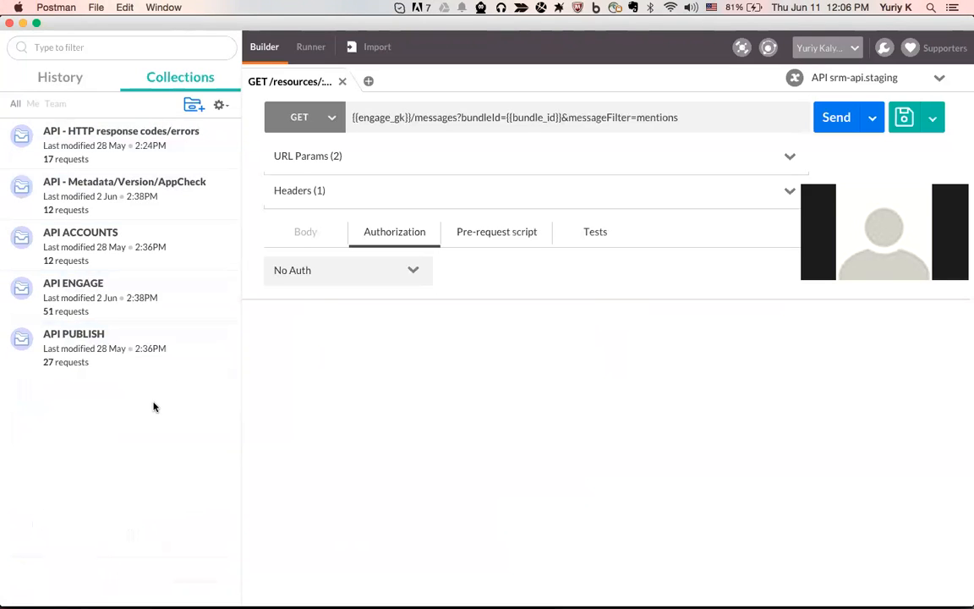
click(193, 107)
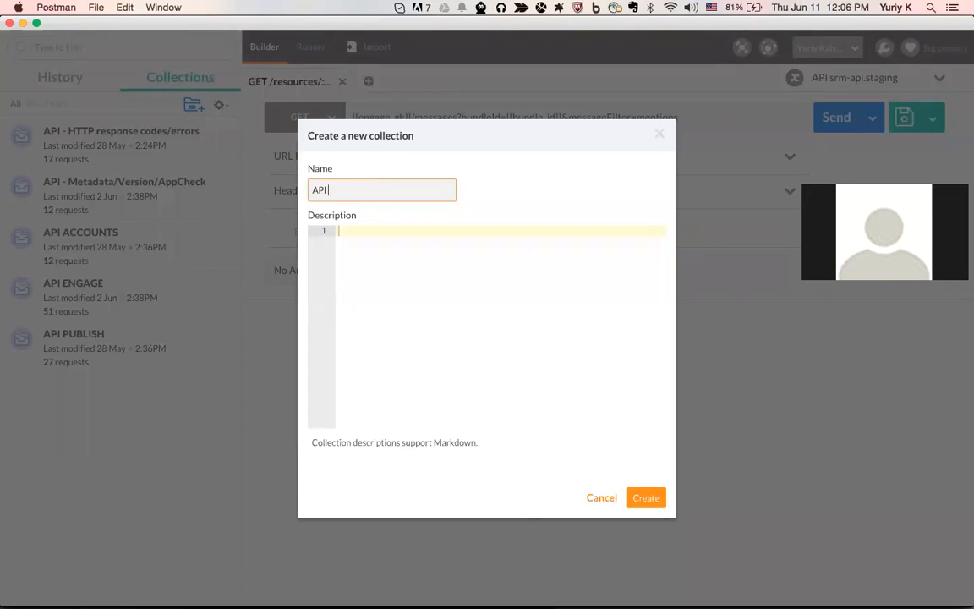
Create the 'API PAID MEDIA' collection, described as being for testing Paid Media
text(API PAID MEDIA)
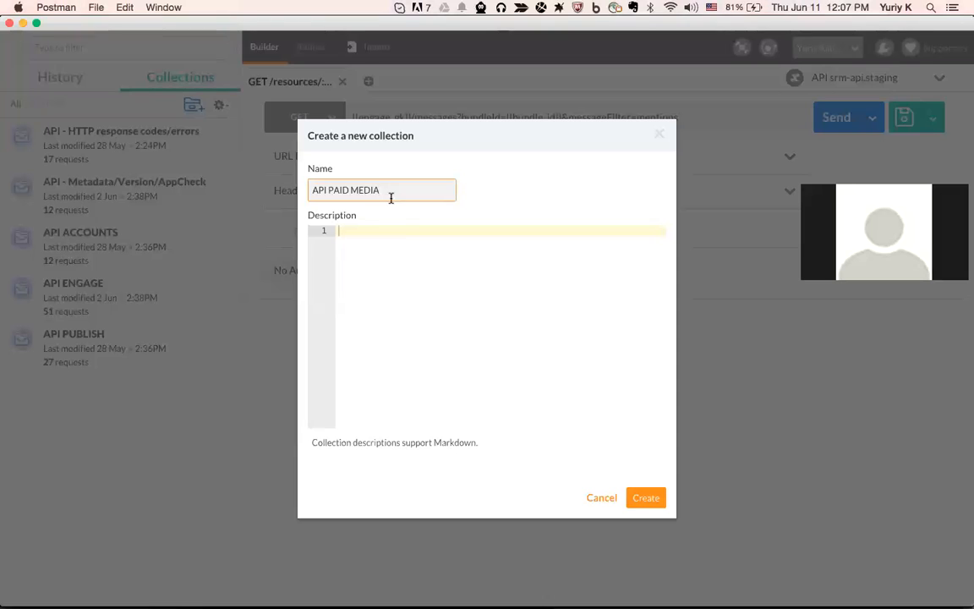
click(402, 248)
text(th)
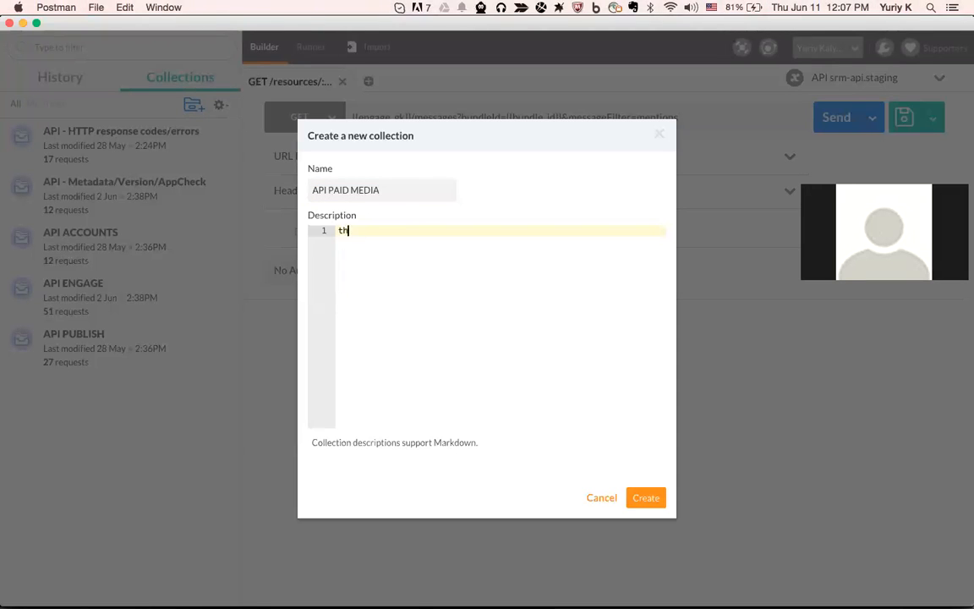
text(is is to test Paid Media API)
click(645, 497)
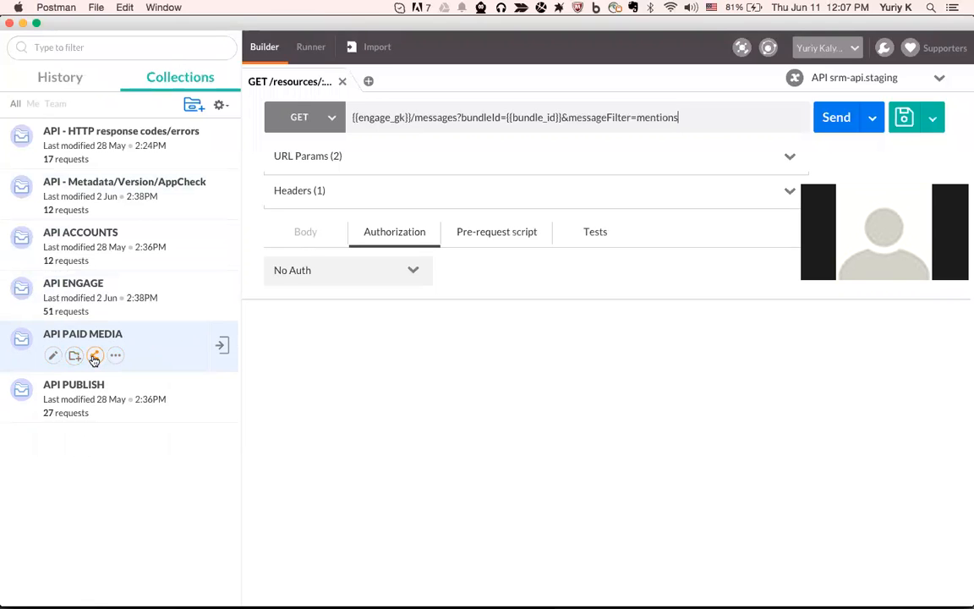
click(94, 356)
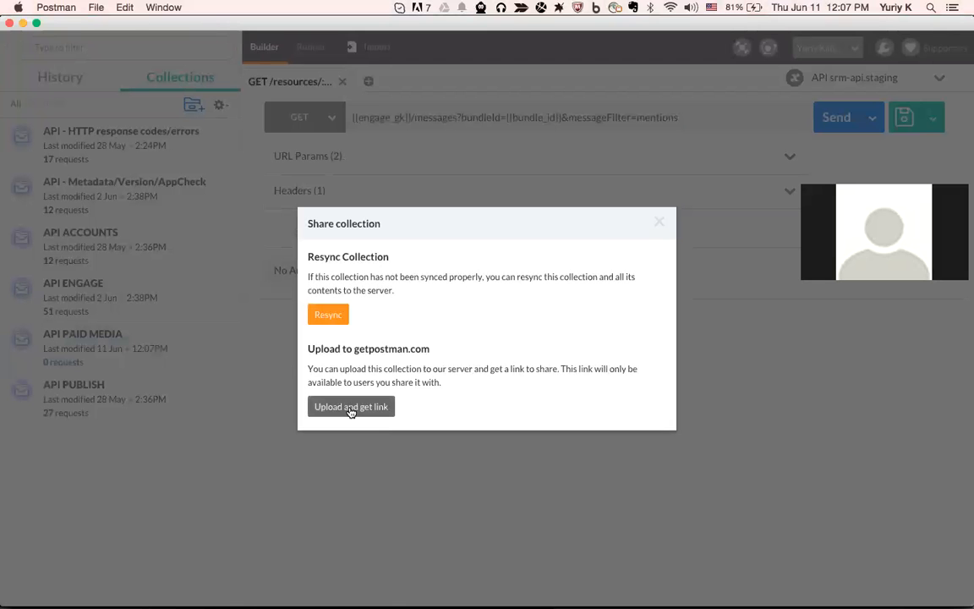
click(659, 223)
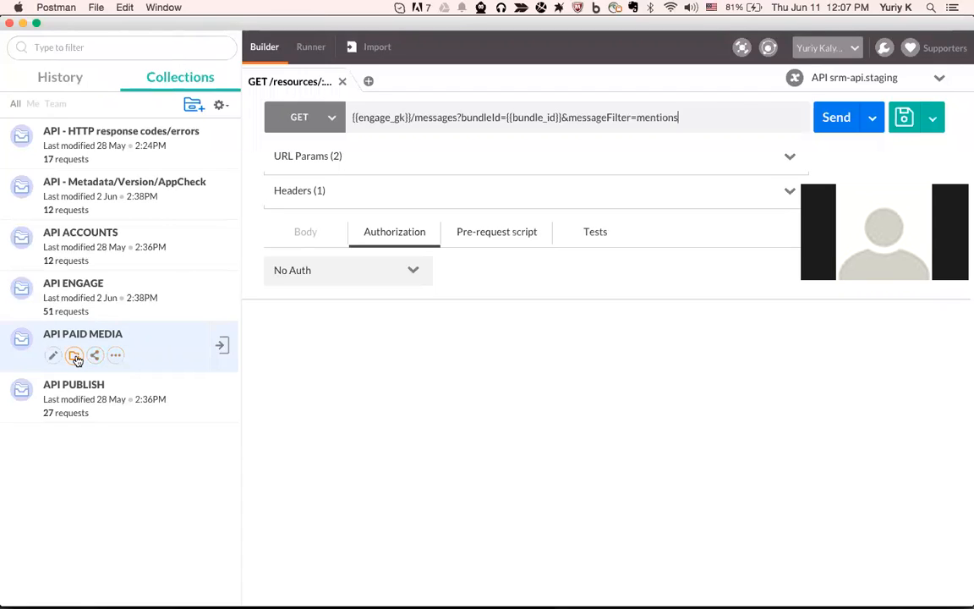
click(115, 355)
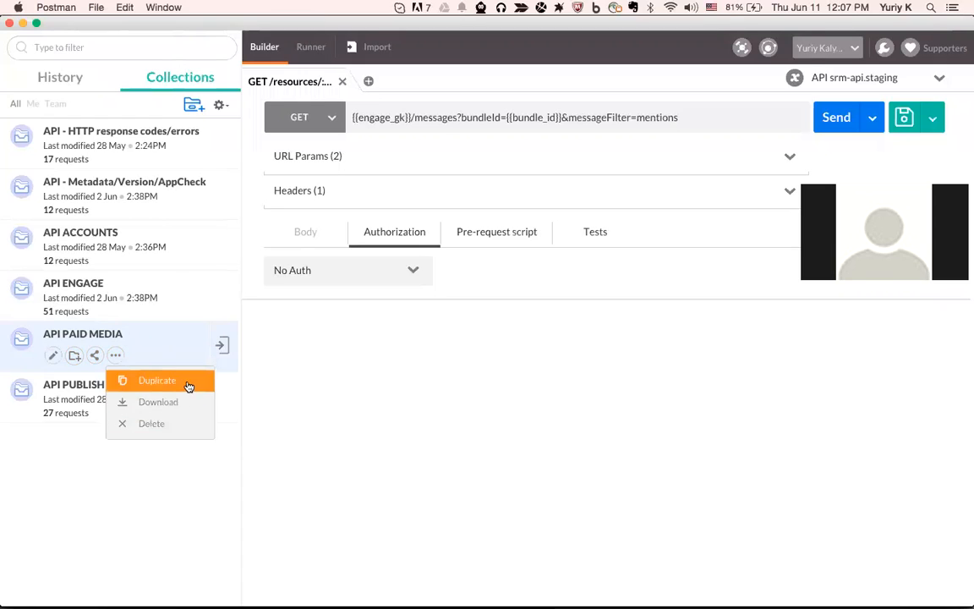
click(188, 382)
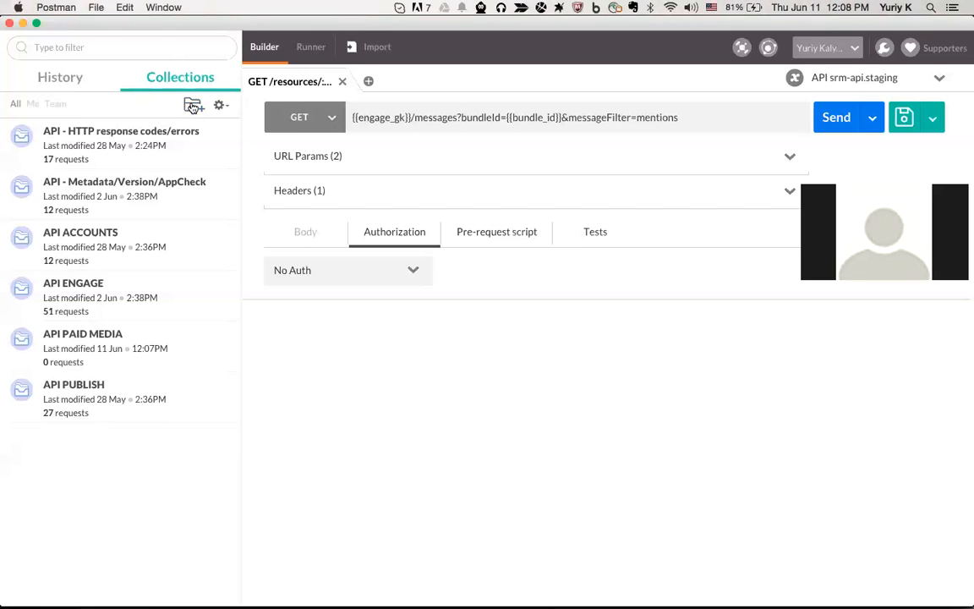
mouse_move(178, 347)
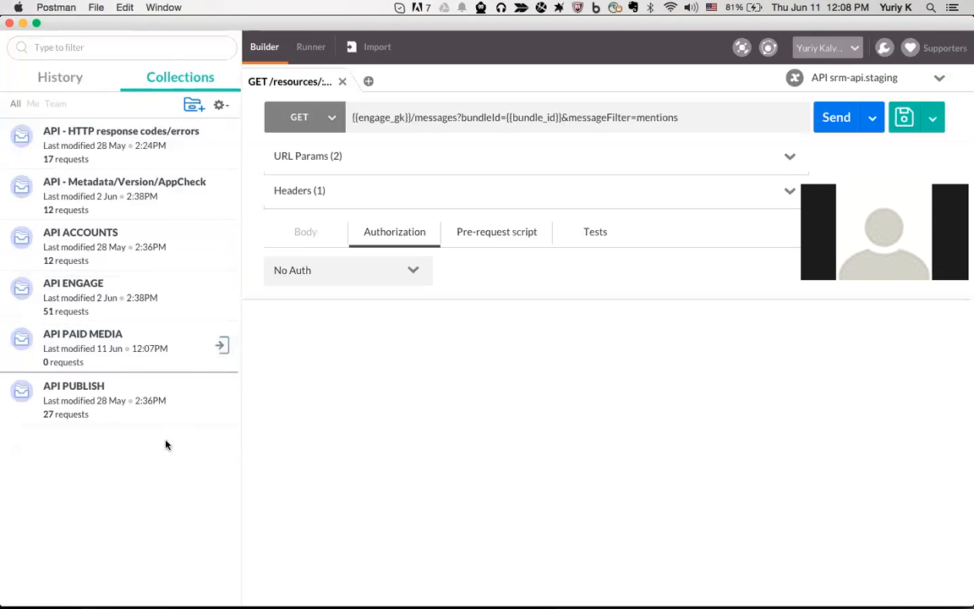
Expand API ACCOUNTS, open its collection details and launch the Collection Runner for it
click(165, 244)
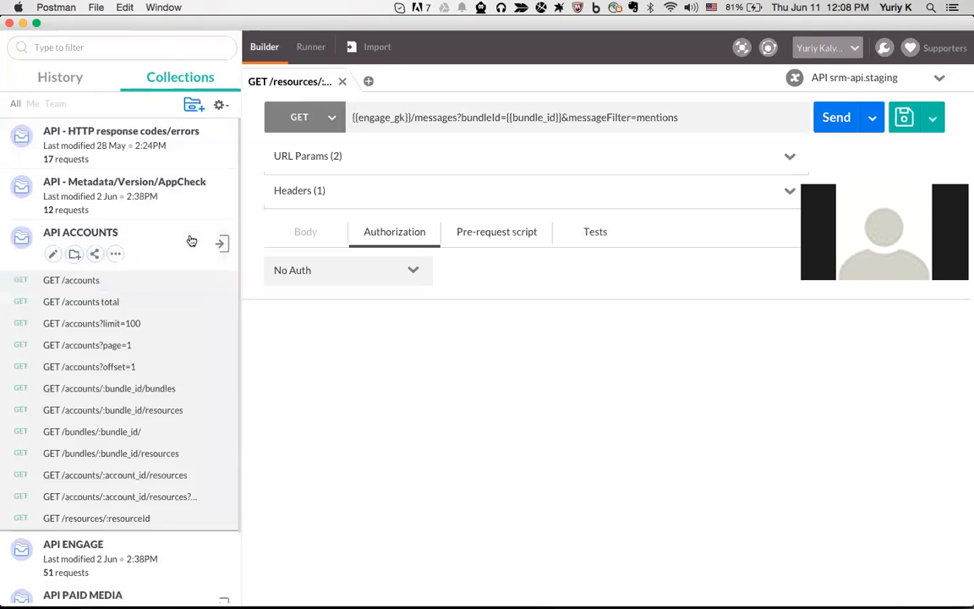
click(223, 243)
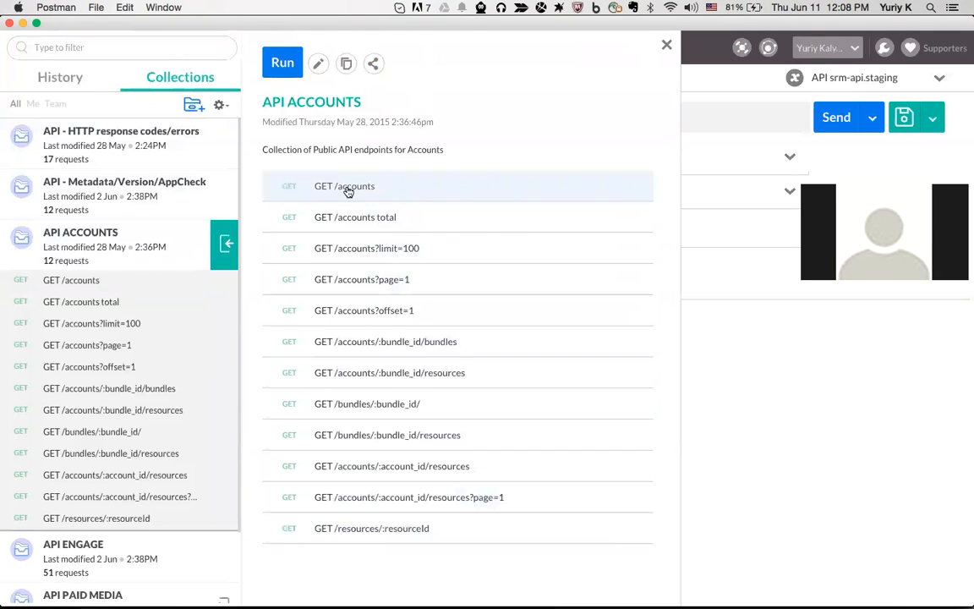
click(666, 44)
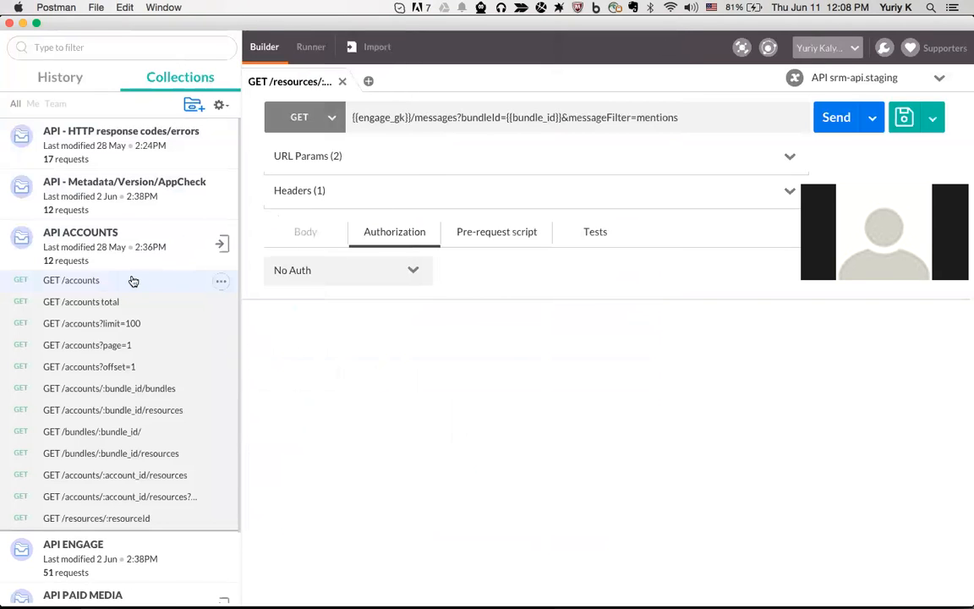
click(224, 245)
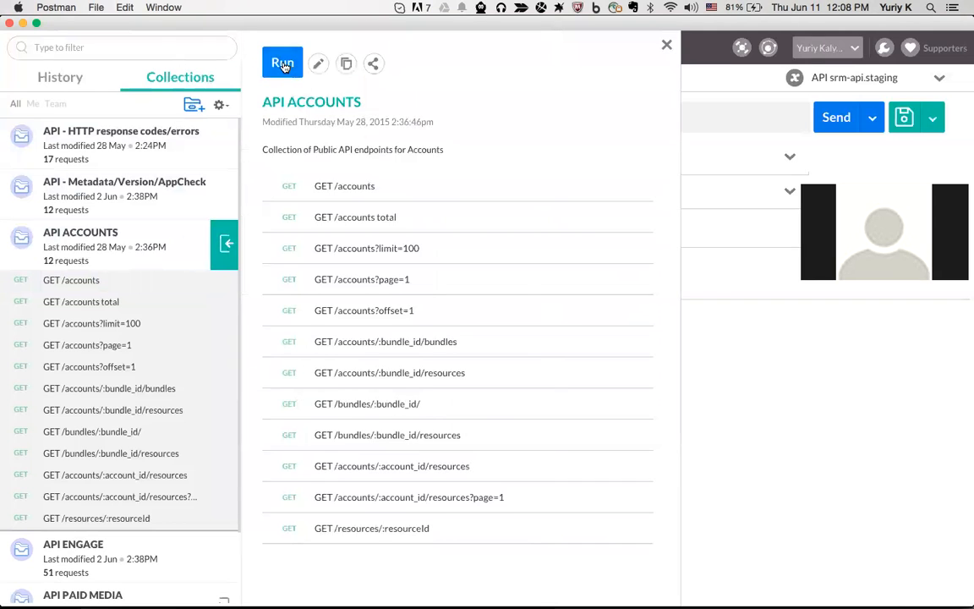
click(282, 64)
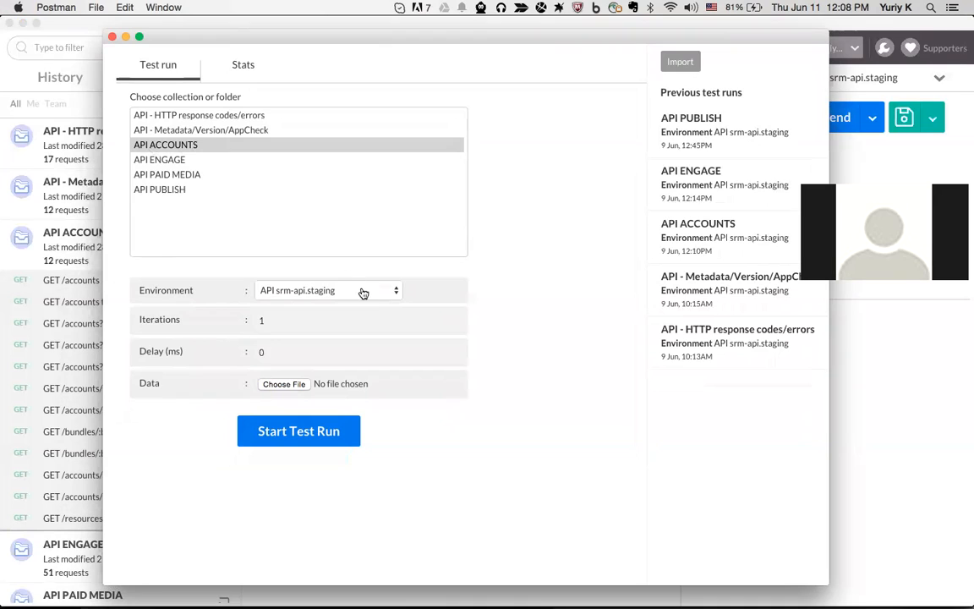
Run API ACCOUNTS against the API srm-api.staging environment; every request fails with 401 Unauthorized
click(384, 292)
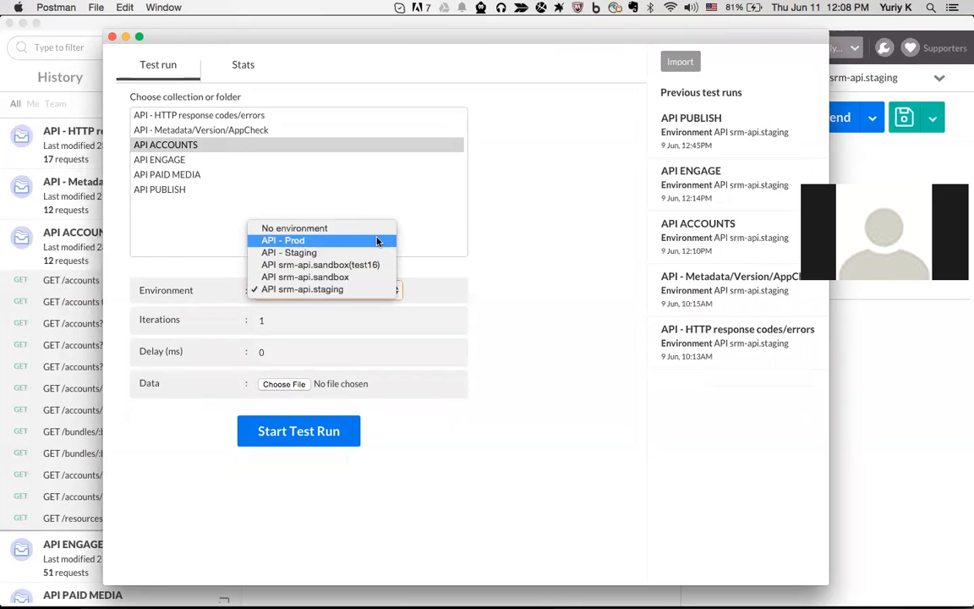
click(377, 291)
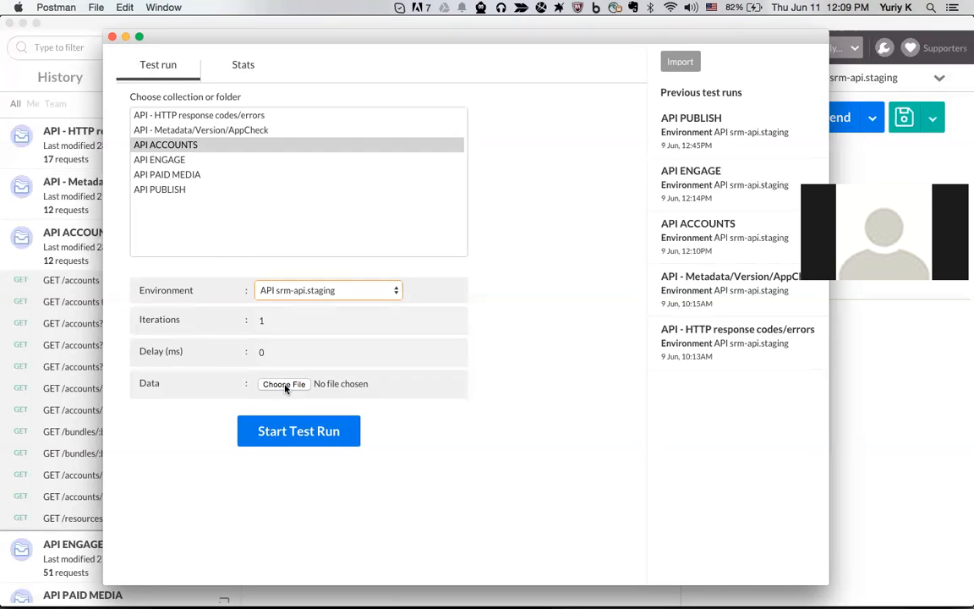
drag(265, 40, 460, 39)
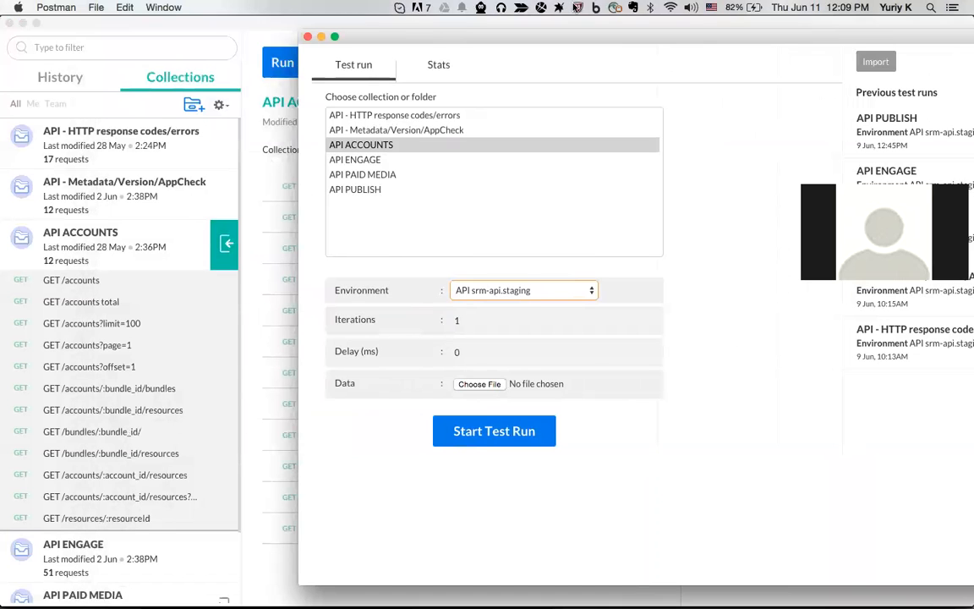
drag(720, 41, 516, 74)
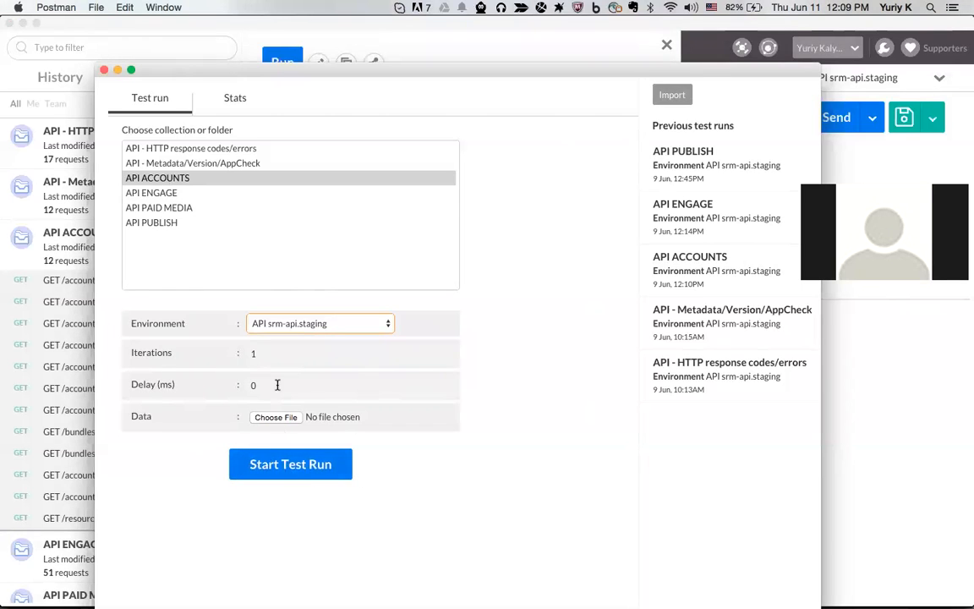
click(297, 476)
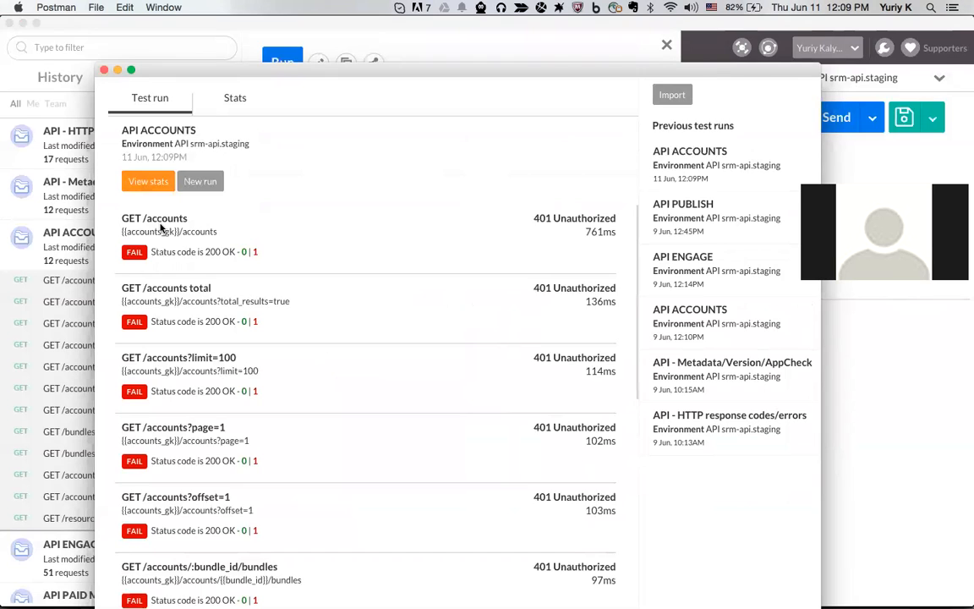
Close the Collection Runner window and the API ACCOUNTS collection details panel
scroll(161, 227, down, 5)
scroll(161, 226, up, 5)
click(104, 71)
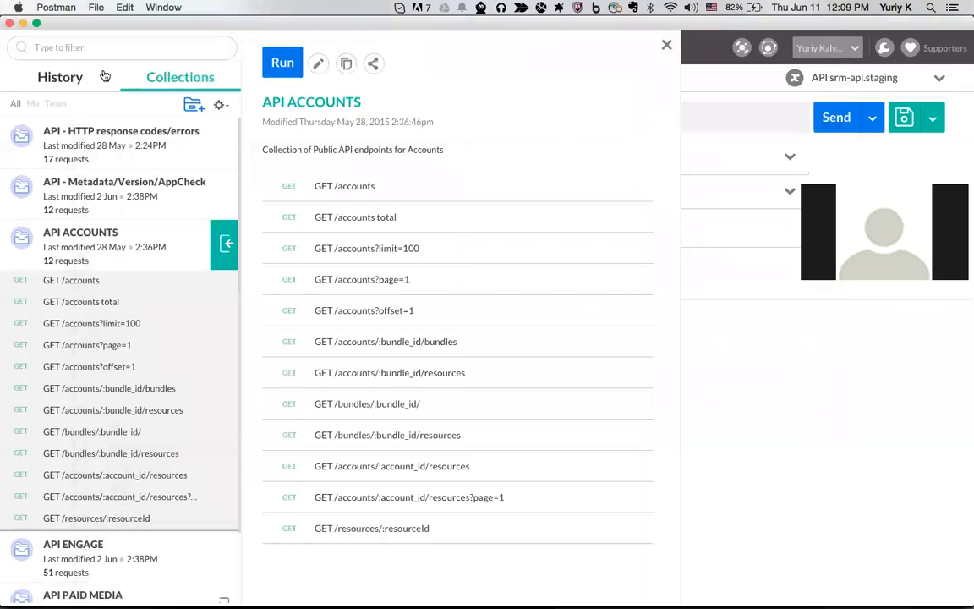
click(667, 45)
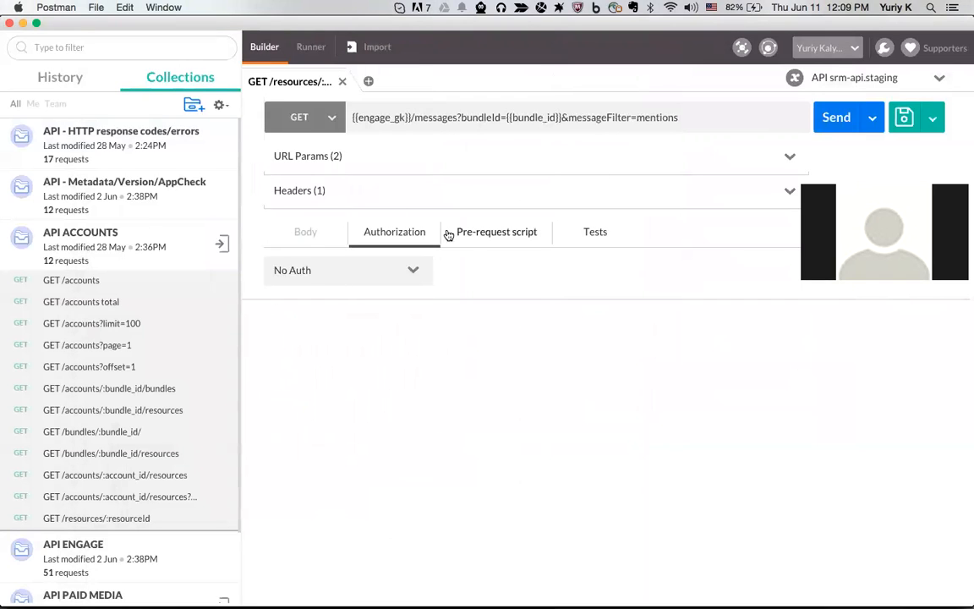
Open GET /accounts ({{accounts_gk}}/accounts) and confirm API srm-api.staging is the active environment
click(121, 281)
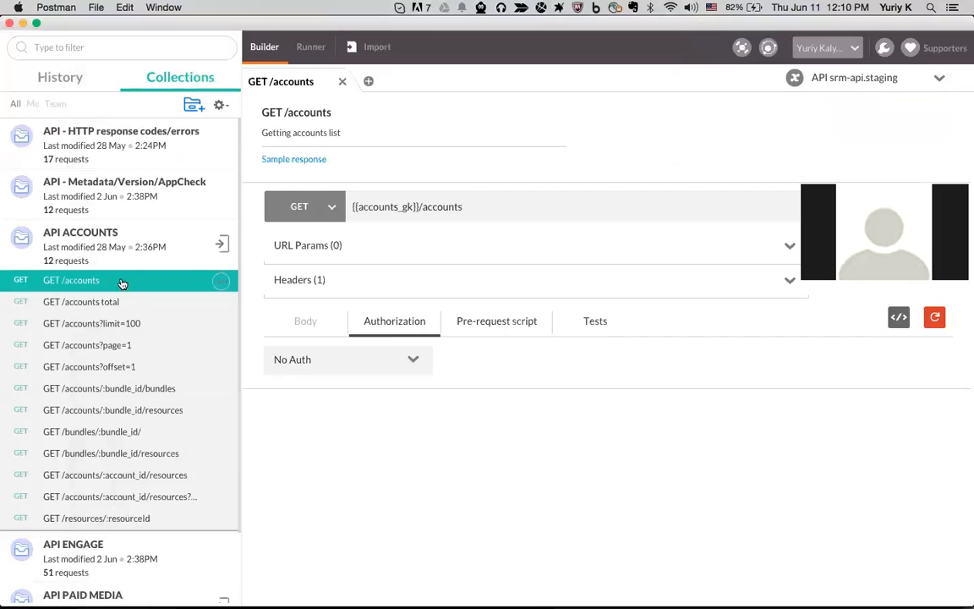
drag(352, 206, 476, 207)
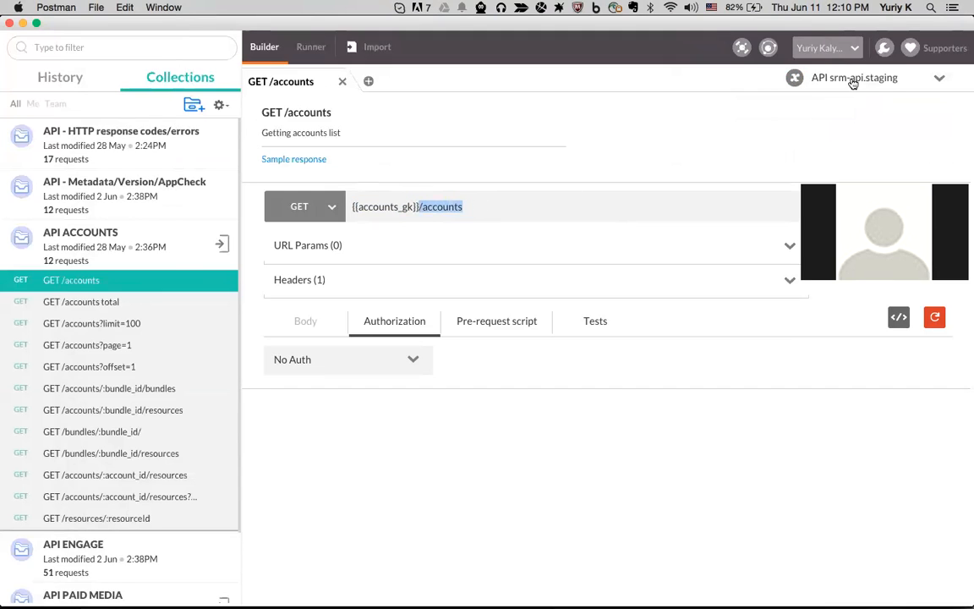
click(937, 77)
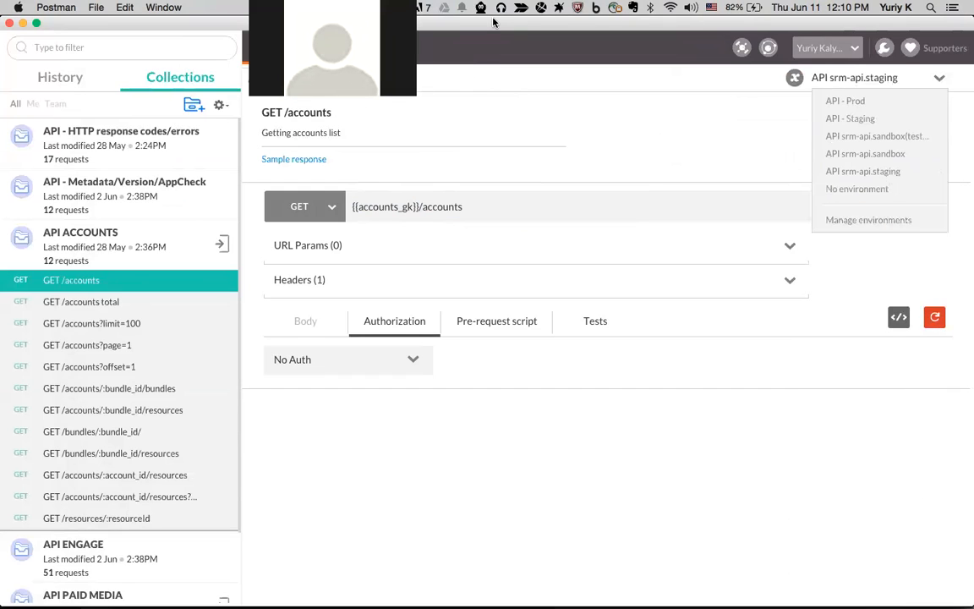
click(793, 110)
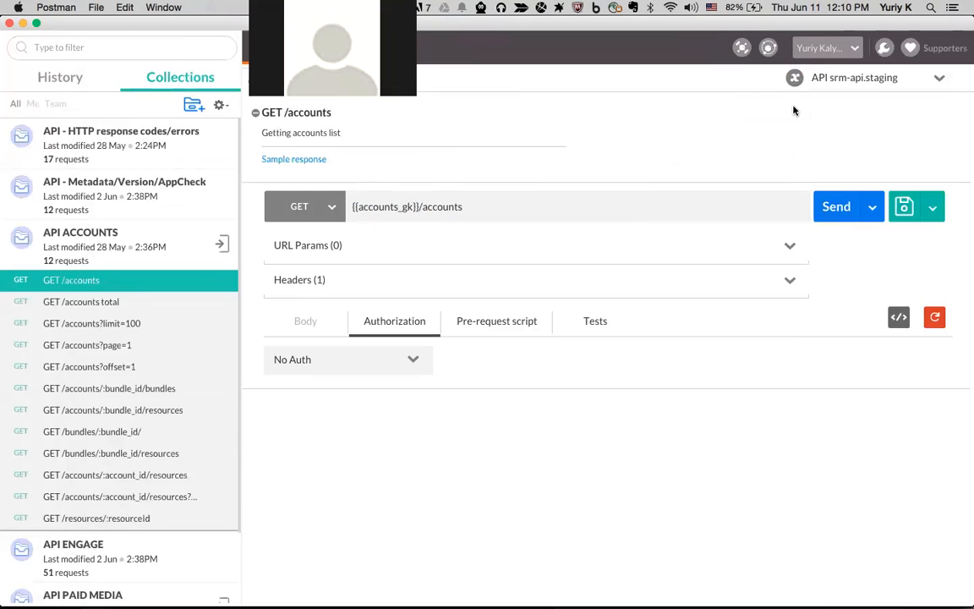
click(814, 71)
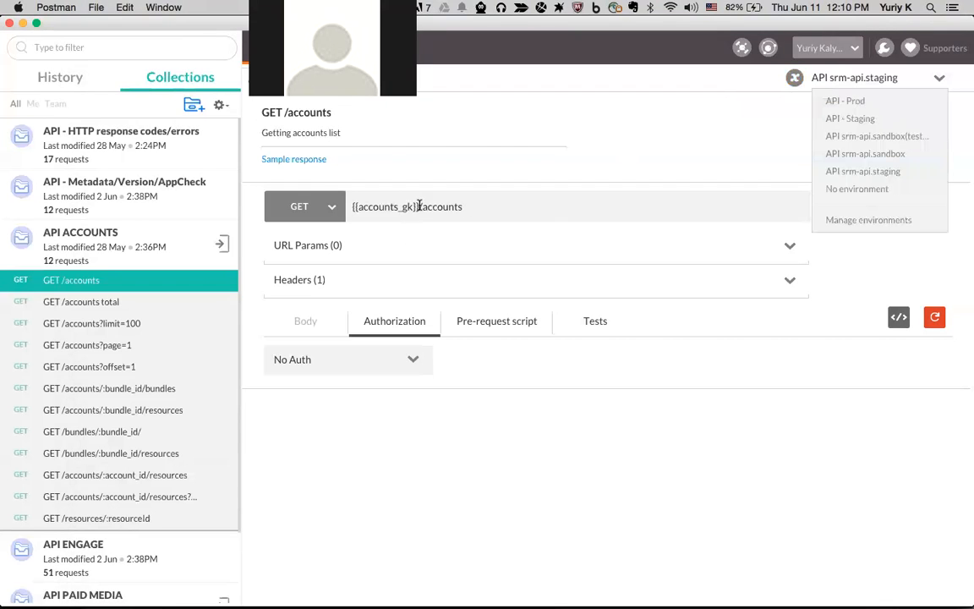
drag(418, 207, 347, 206)
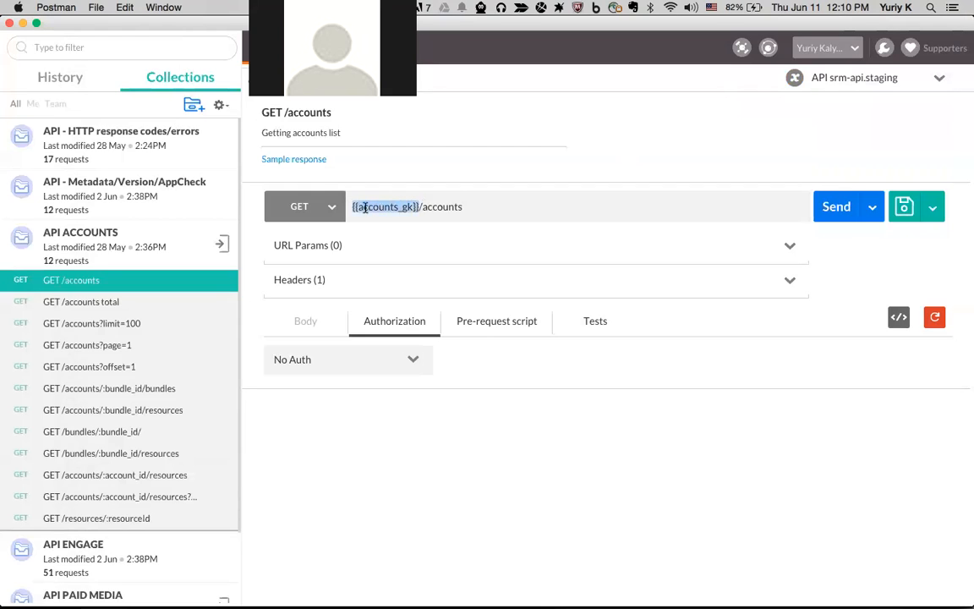
click(416, 206)
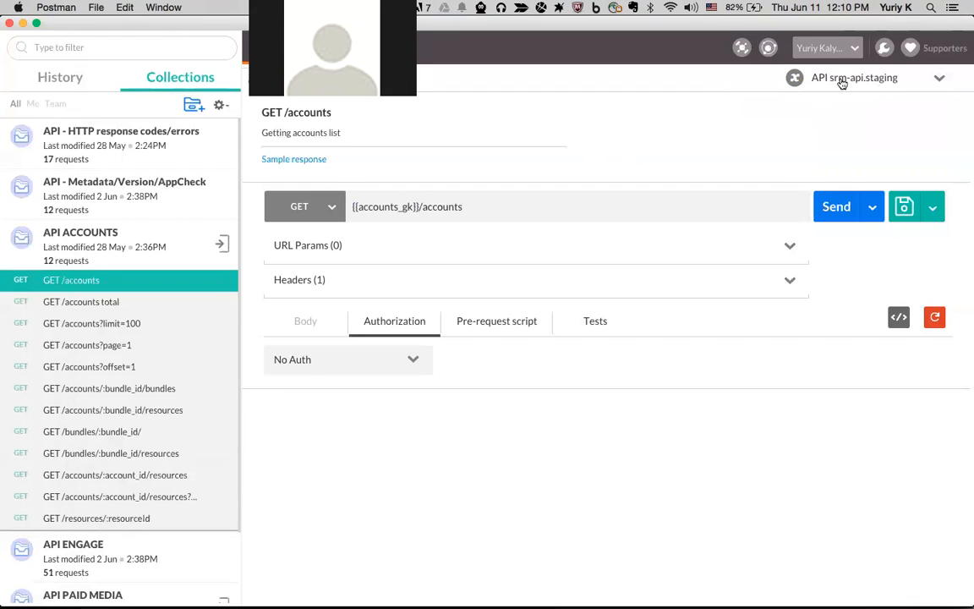
click(794, 78)
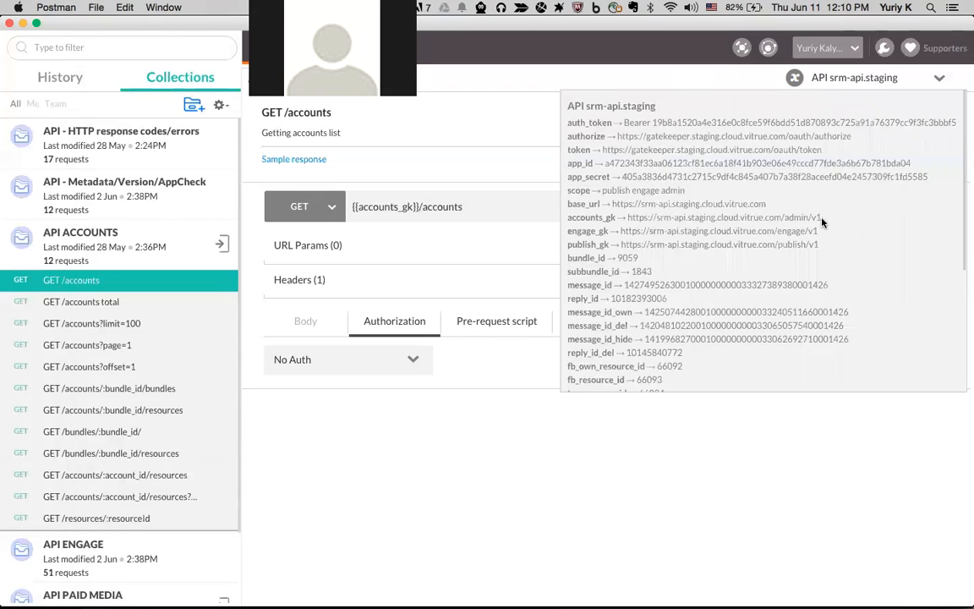
click(886, 81)
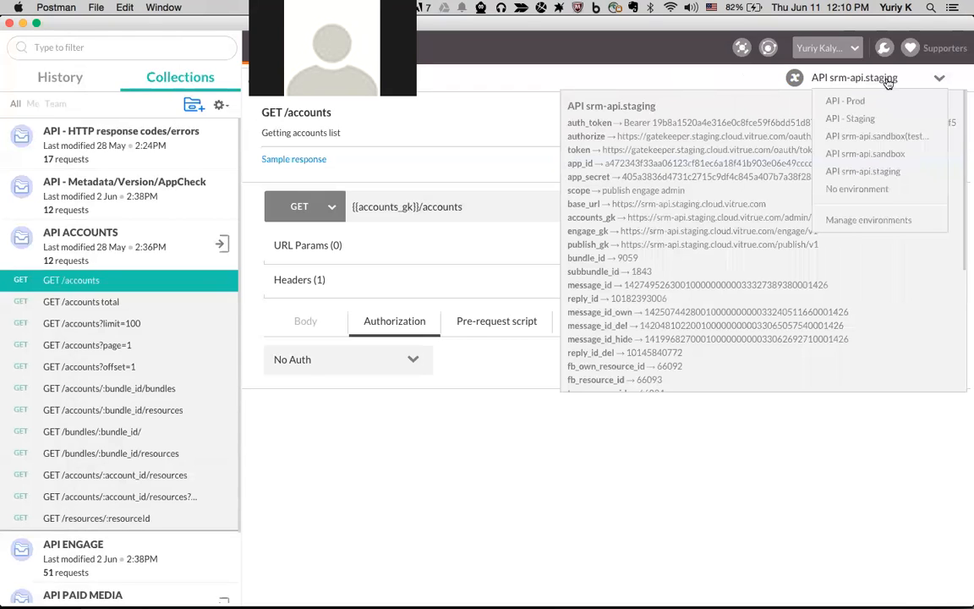
click(891, 158)
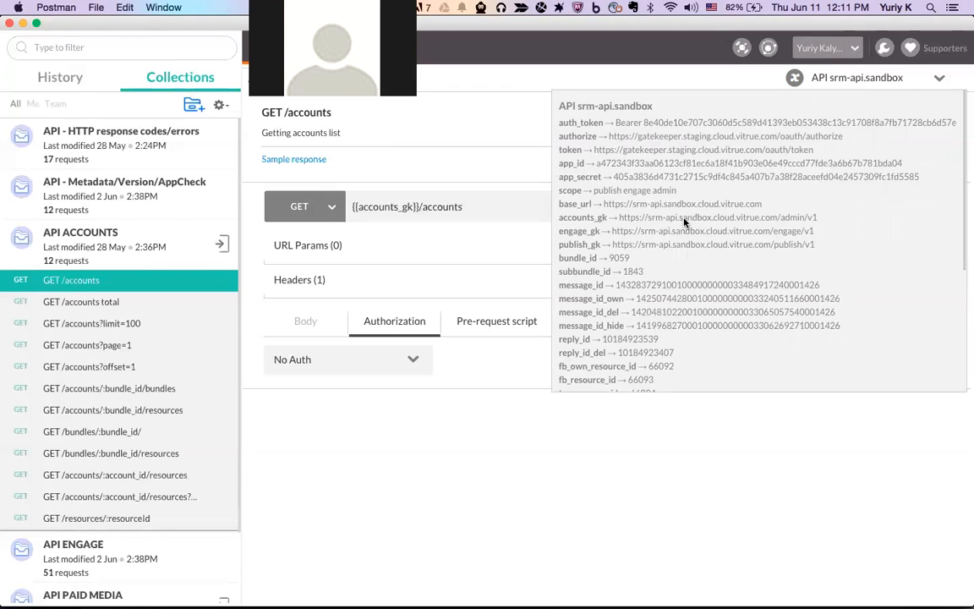
click(795, 77)
drag(462, 207, 342, 207)
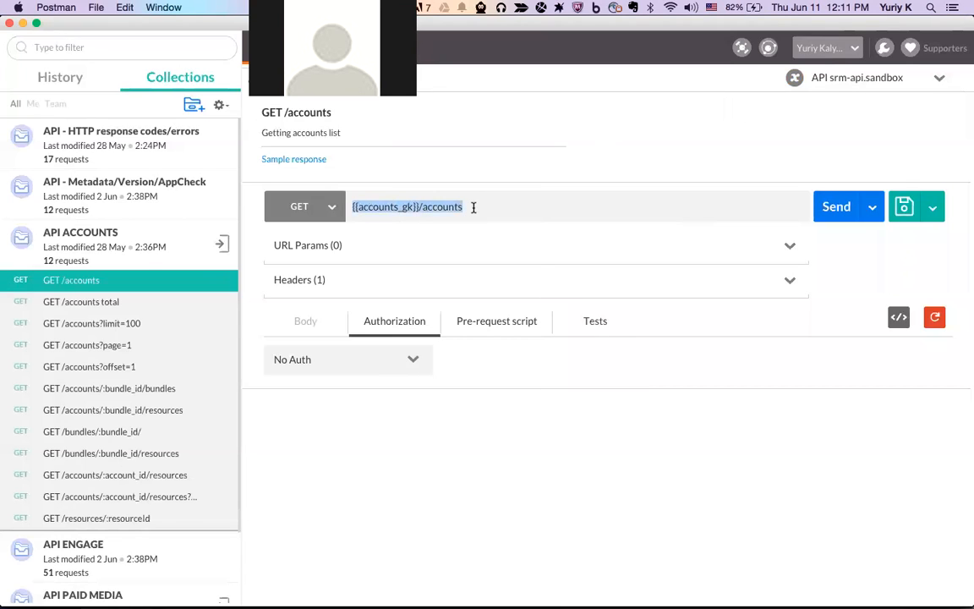
click(904, 80)
click(895, 171)
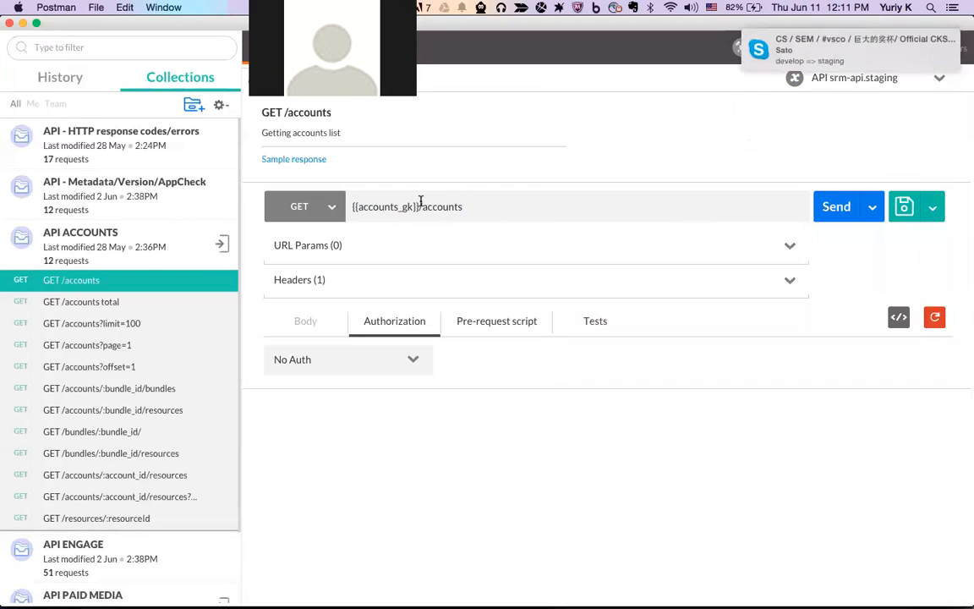
drag(420, 203, 356, 205)
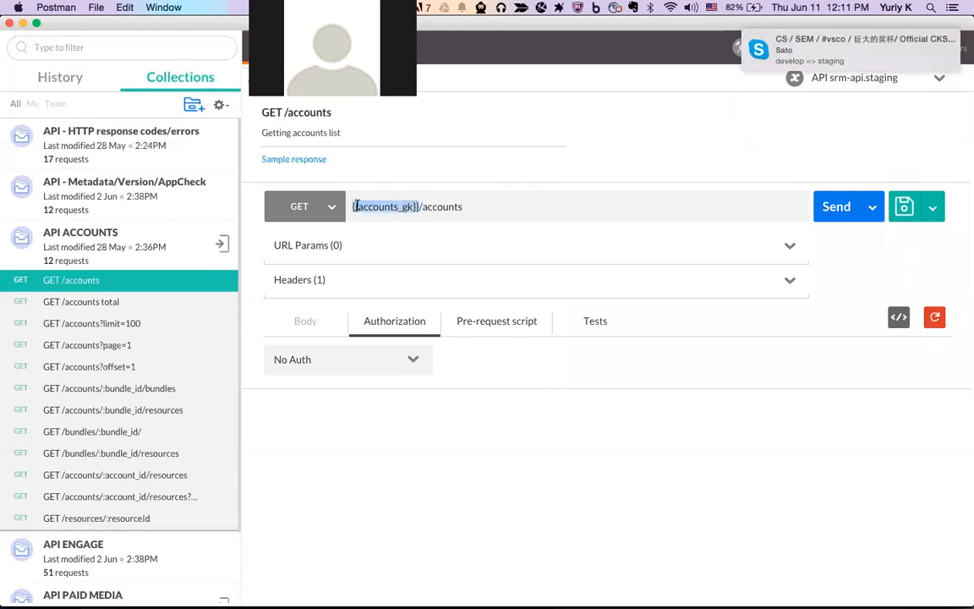
click(478, 208)
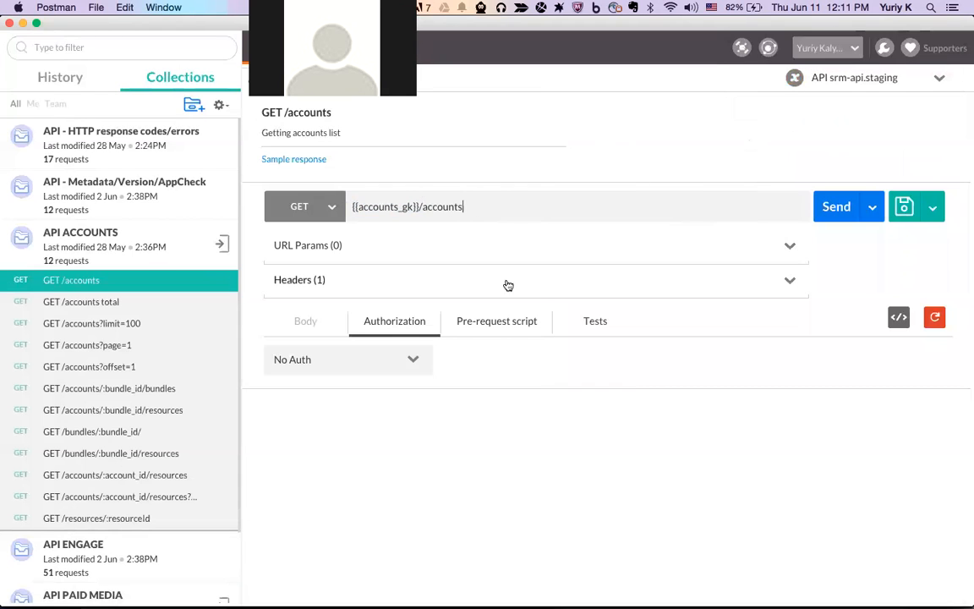
Set GET /accounts to OAuth 2.0 with the token in the header, removing the old stage token
click(392, 363)
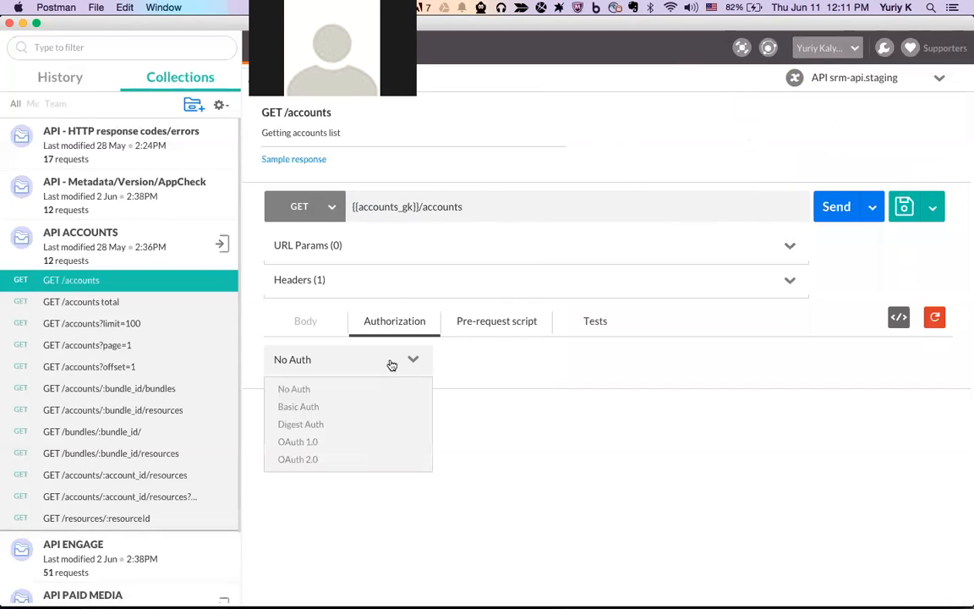
click(310, 461)
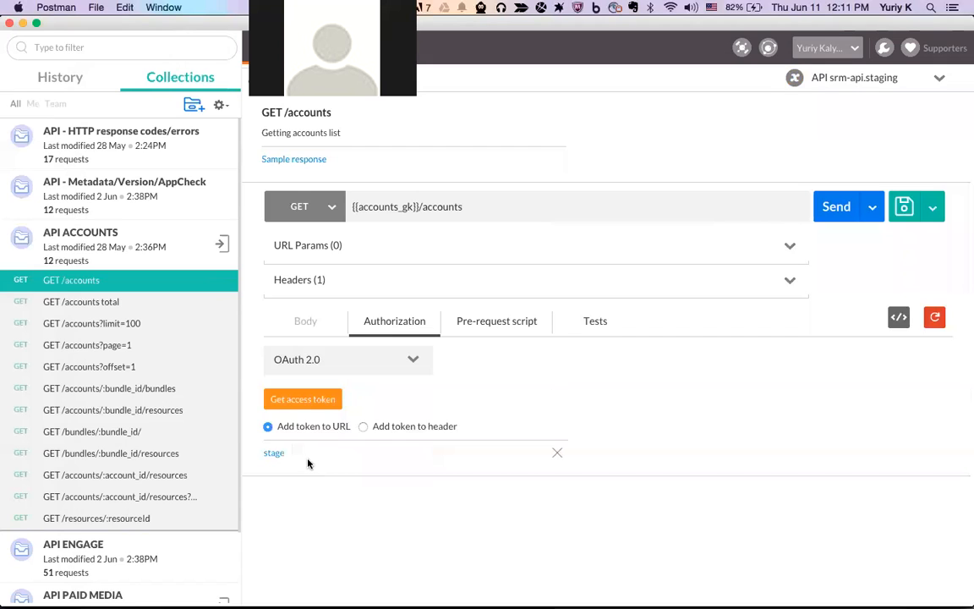
click(363, 428)
click(557, 452)
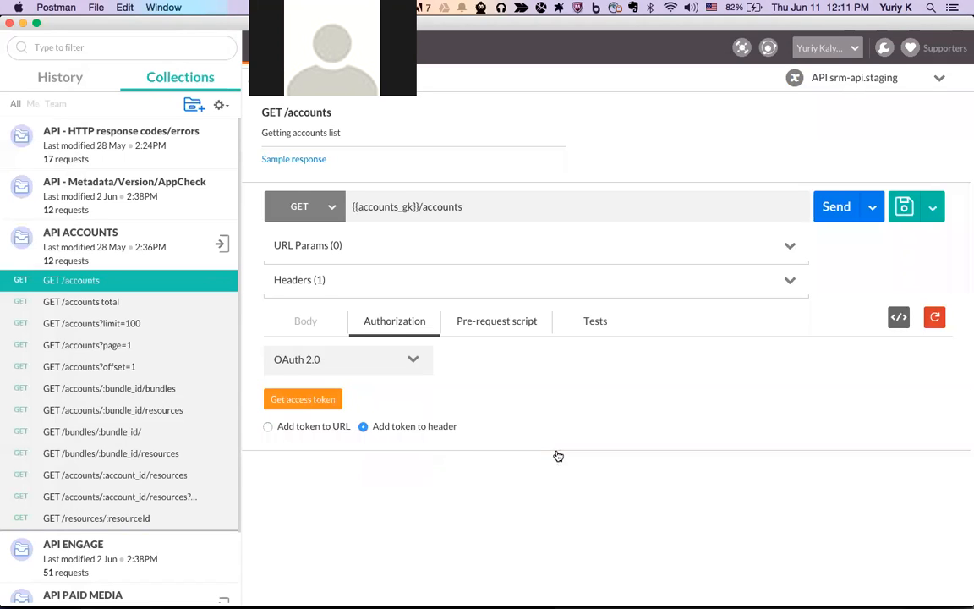
click(309, 400)
scroll(434, 426, down, 1)
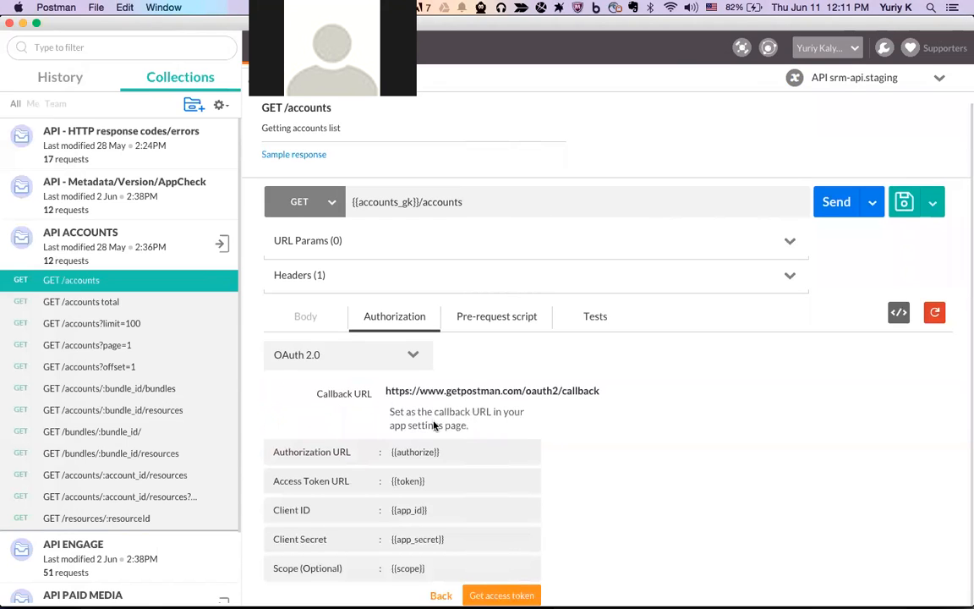
drag(452, 452, 374, 453)
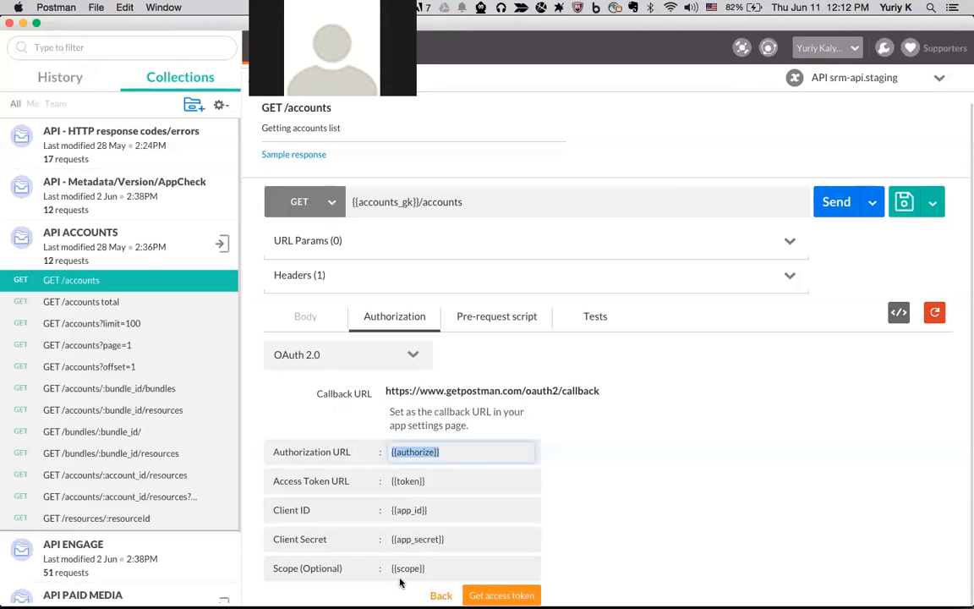
click(794, 77)
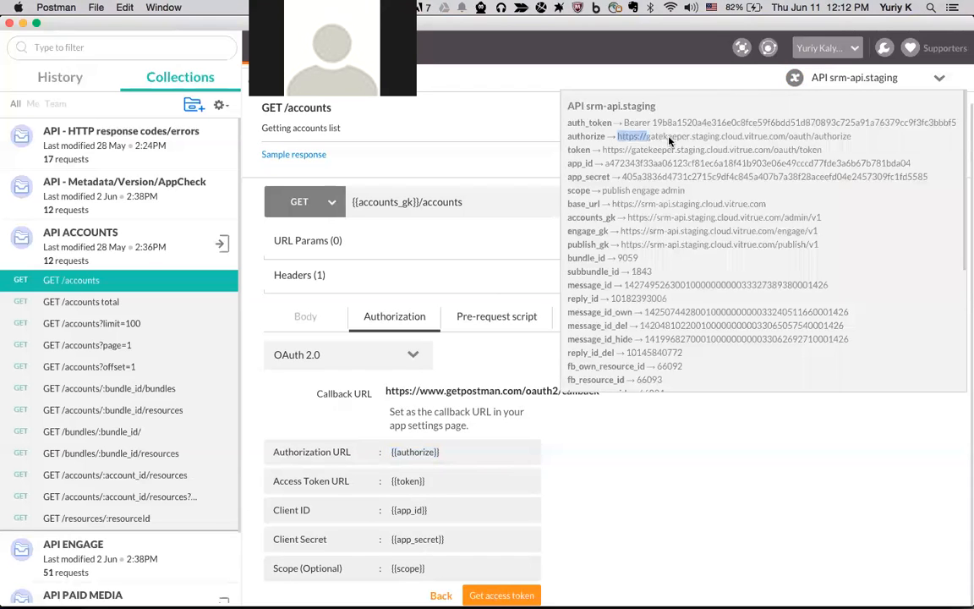
drag(669, 139, 784, 145)
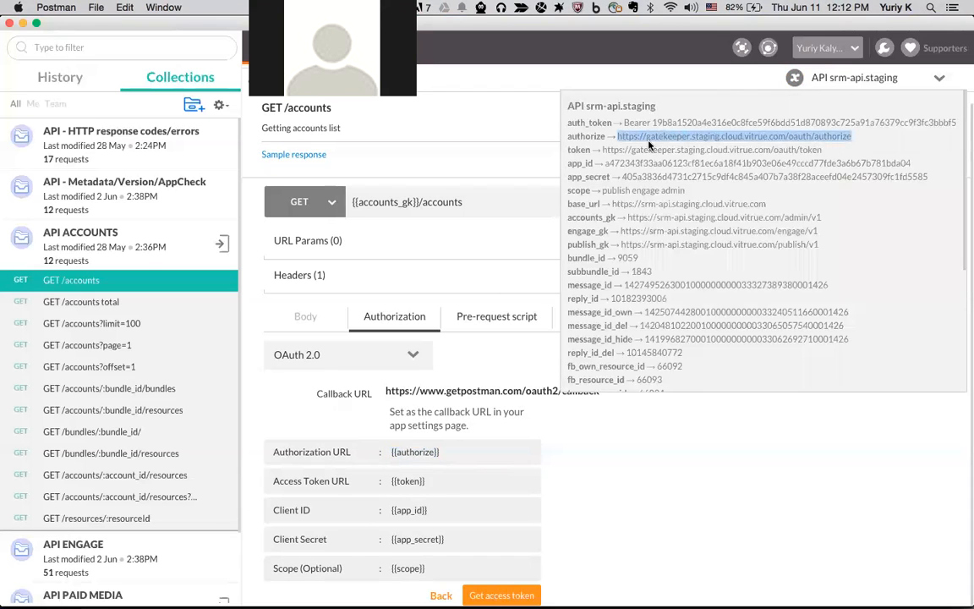
drag(603, 149, 832, 156)
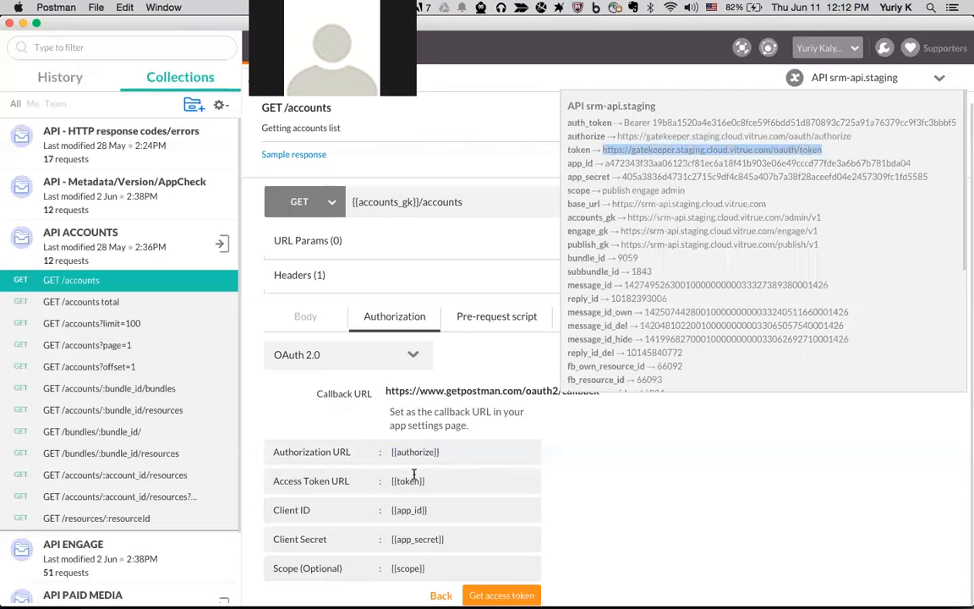
drag(606, 163, 730, 162)
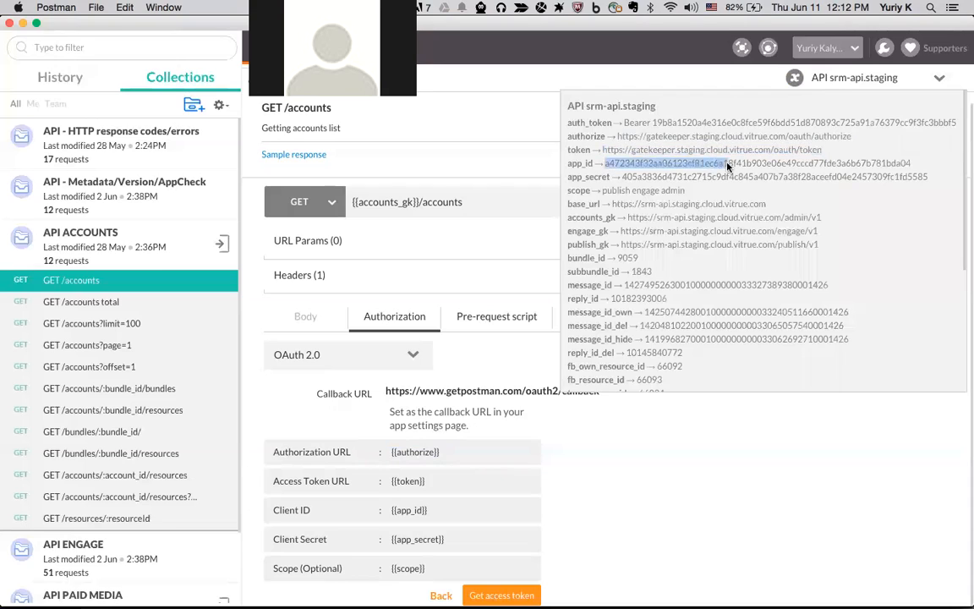
drag(622, 176, 929, 178)
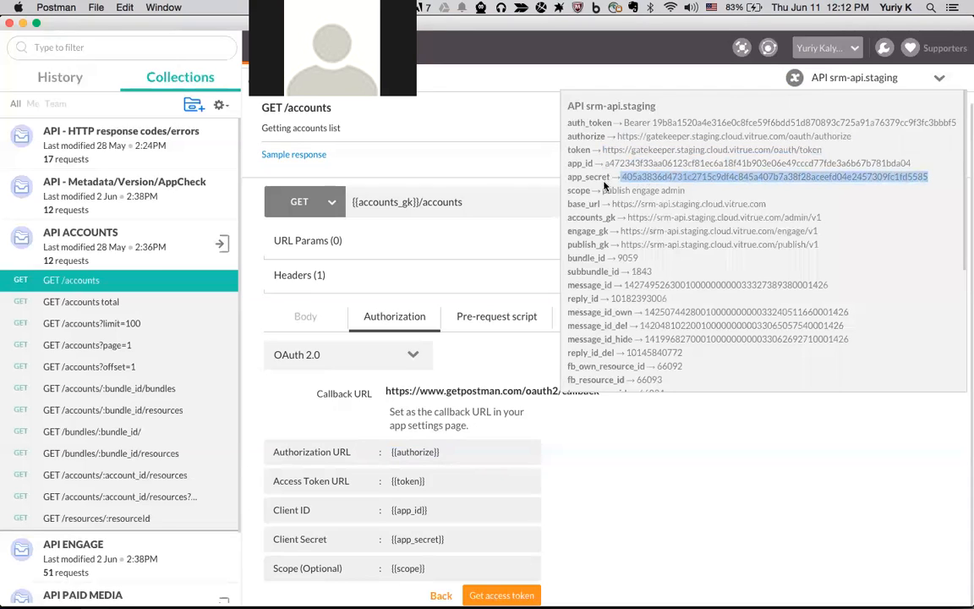
drag(602, 191, 692, 193)
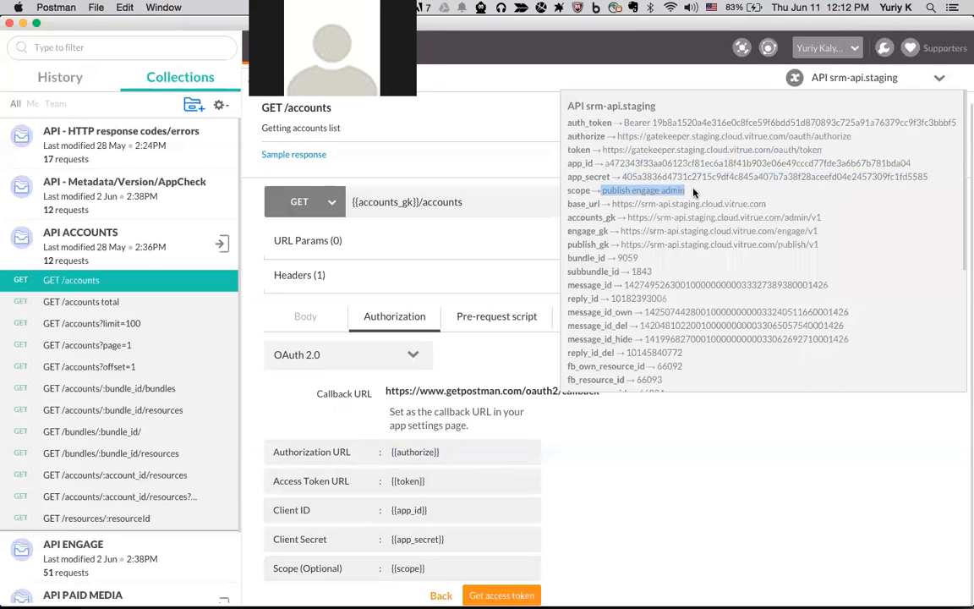
click(694, 193)
click(690, 195)
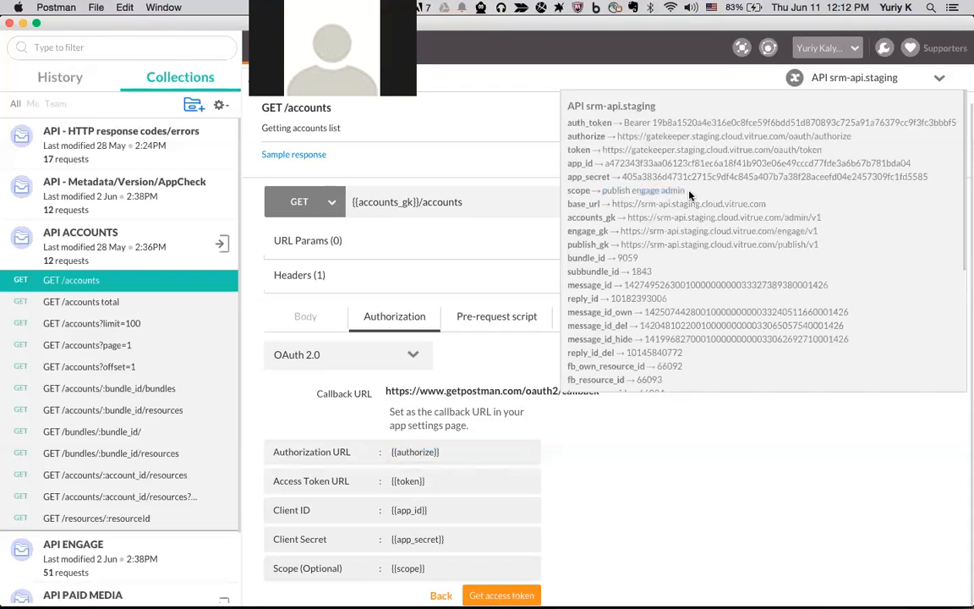
click(440, 443)
click(794, 76)
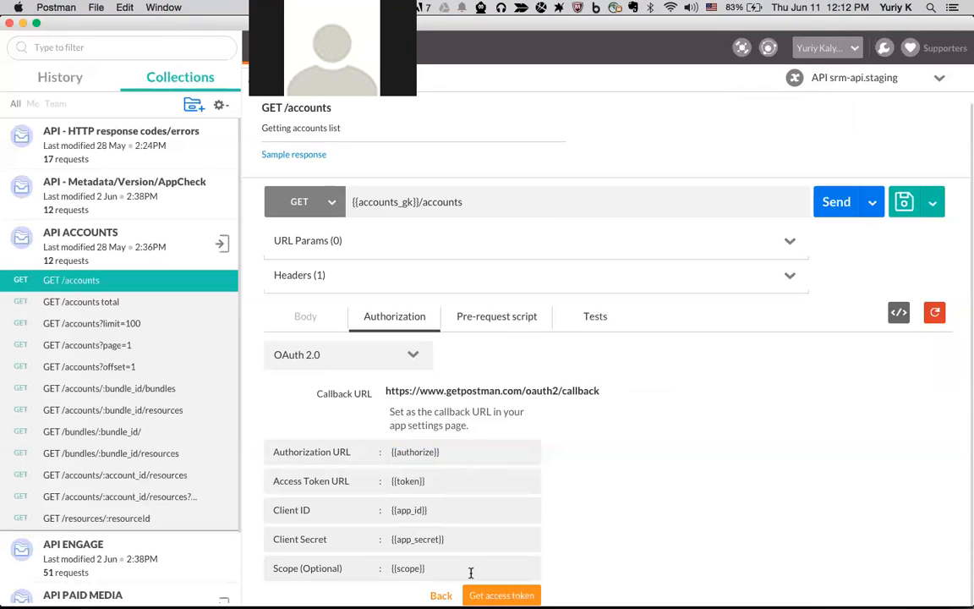
Verify the environment and Authorization URL, then obtain a new bearer access token expiring in 7200 seconds
click(894, 85)
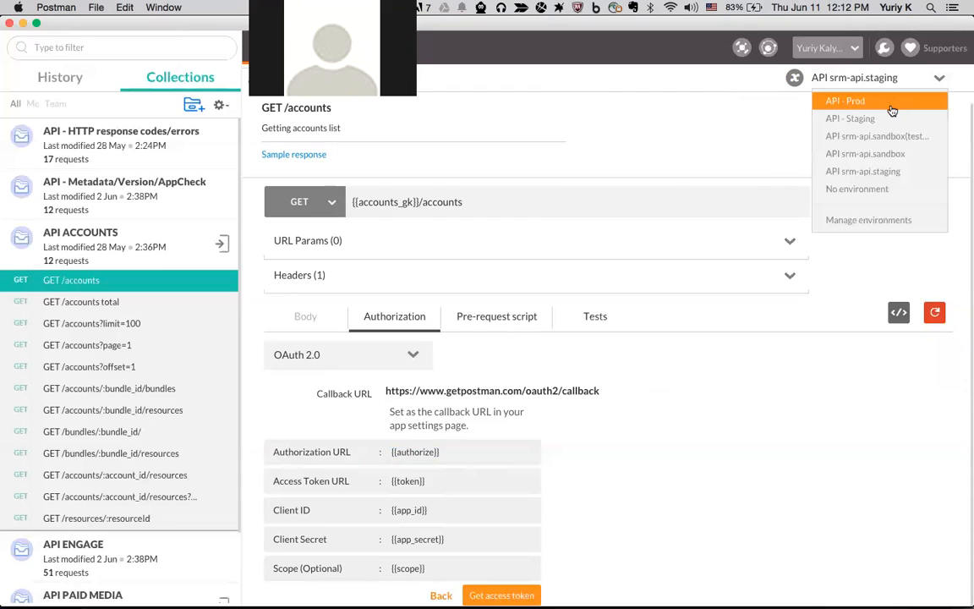
click(512, 439)
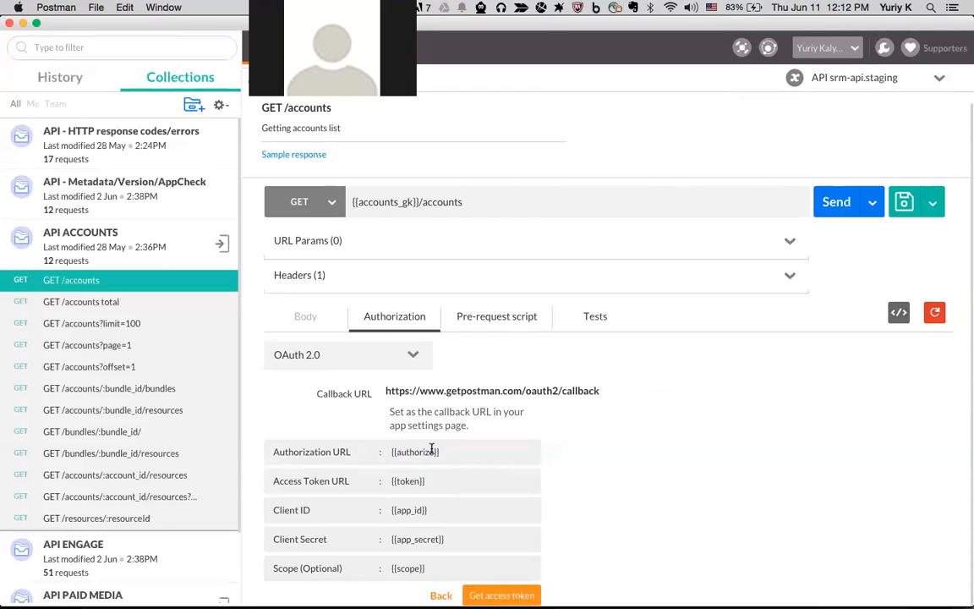
mouse_move(936, 64)
drag(391, 452, 465, 453)
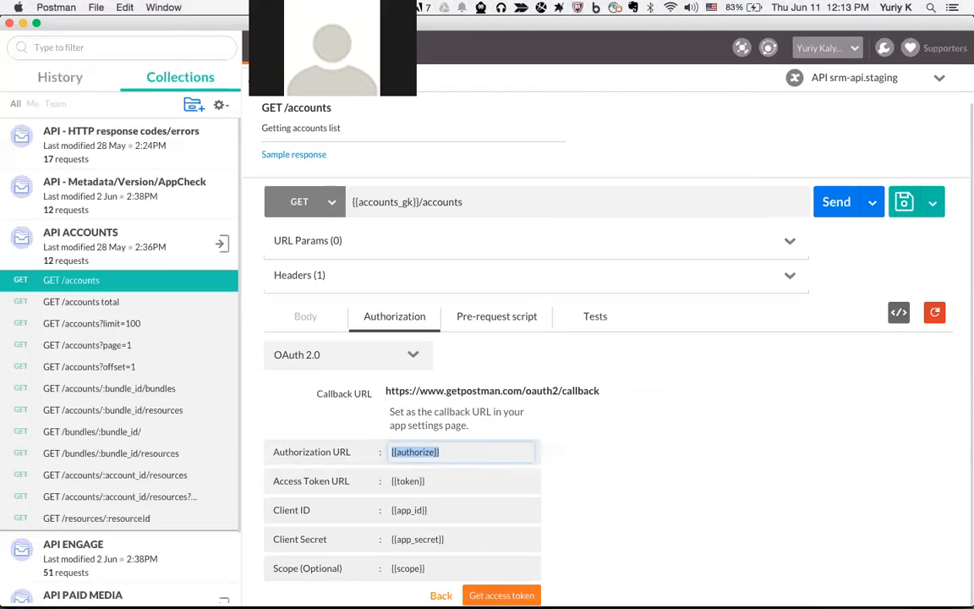
click(501, 595)
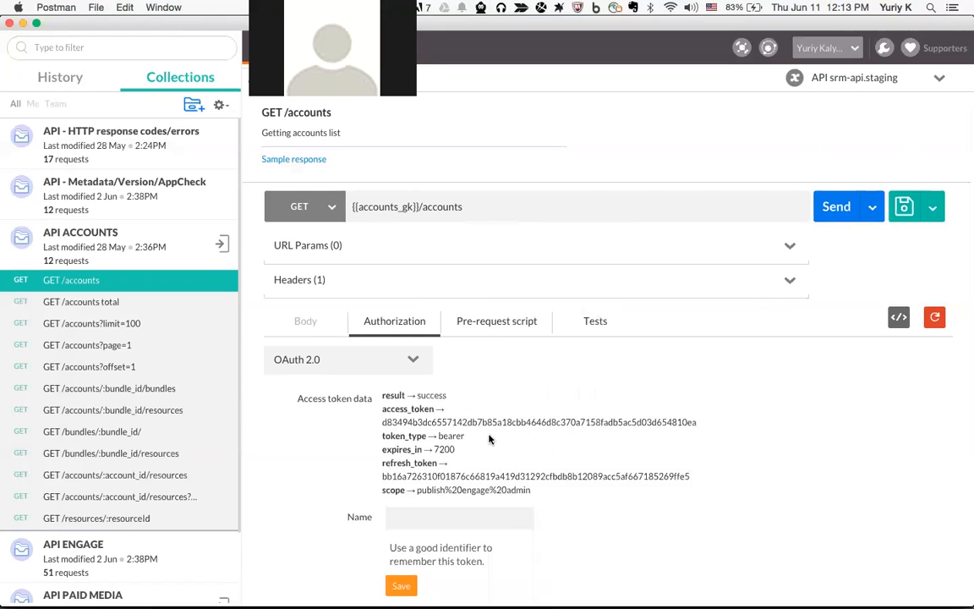
Save the new access token as 'stage token'; the GET /accounts request returns 401 Unauthorized
drag(382, 421, 648, 425)
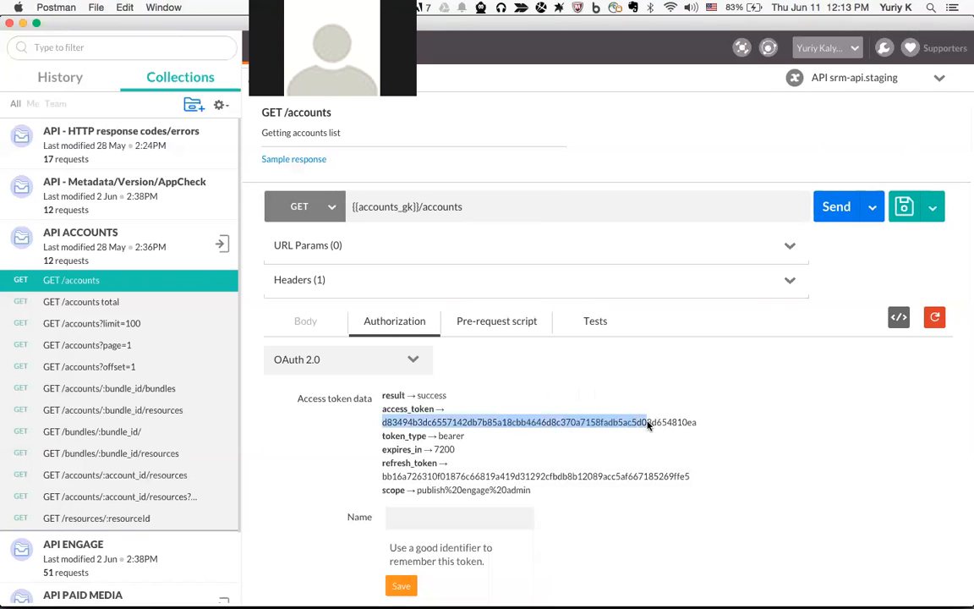
click(456, 520)
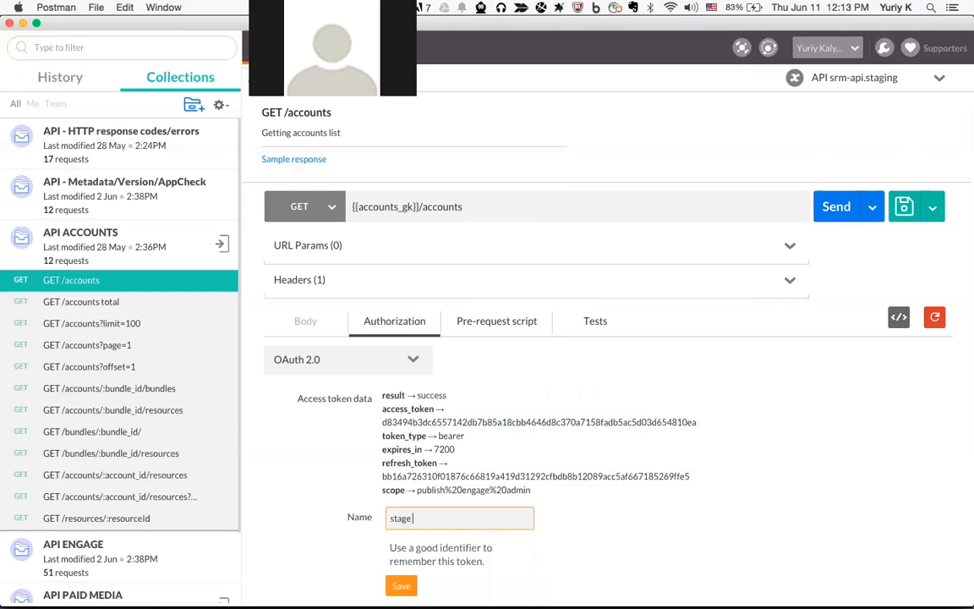
key(Return)
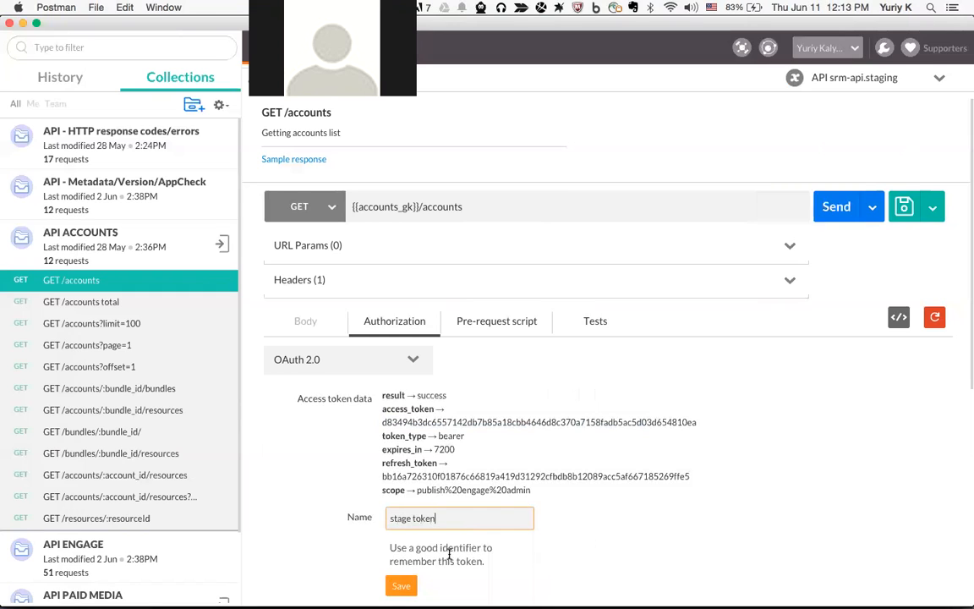
scroll(445, 554, down, 6)
scroll(404, 373, up, 5)
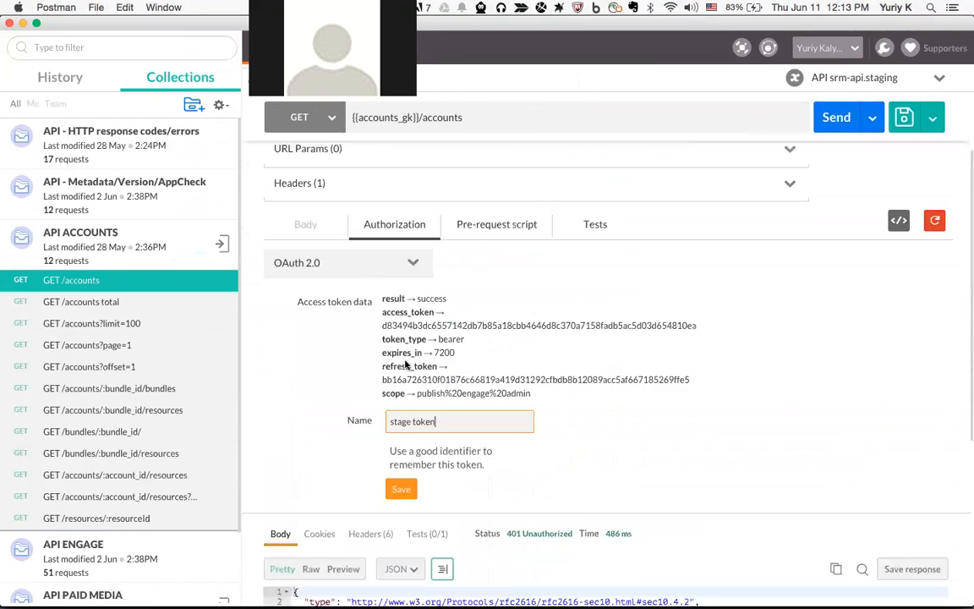
scroll(381, 347, down, 1)
click(402, 406)
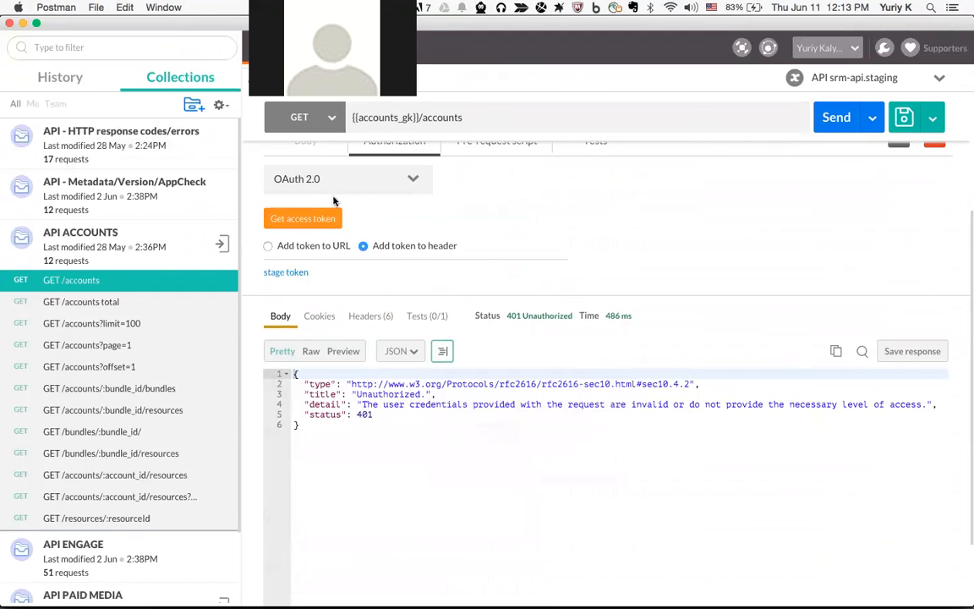
scroll(372, 254, up, 3)
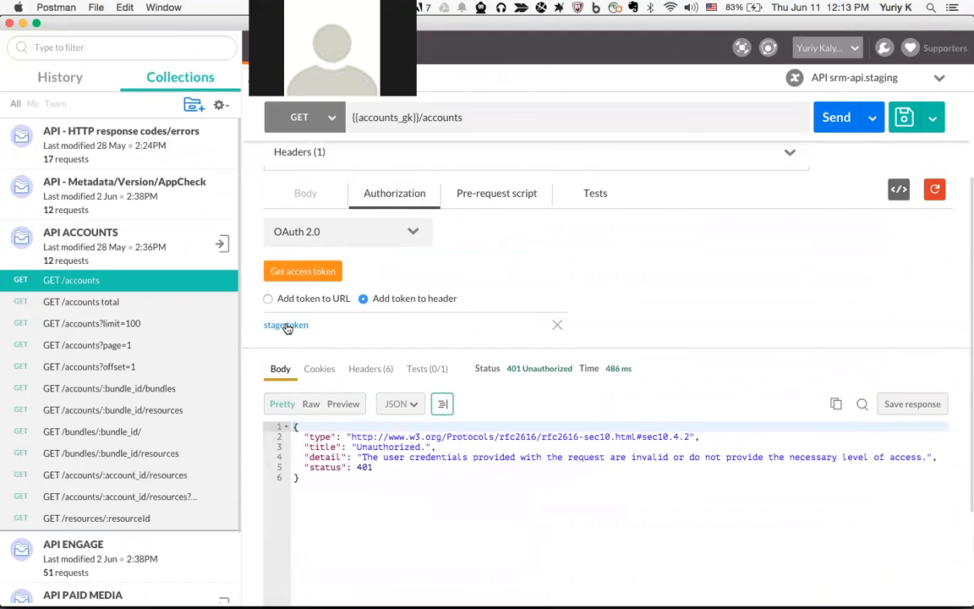
scroll(533, 318, up, 5)
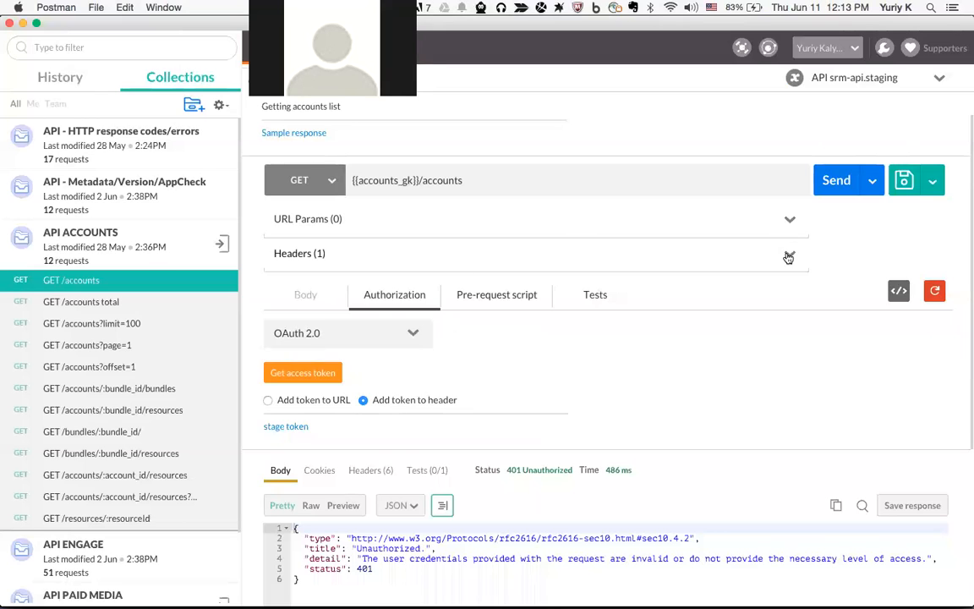
Expand Headers (1), select the Authorization header's Bearer token value, and open the environments list
click(548, 260)
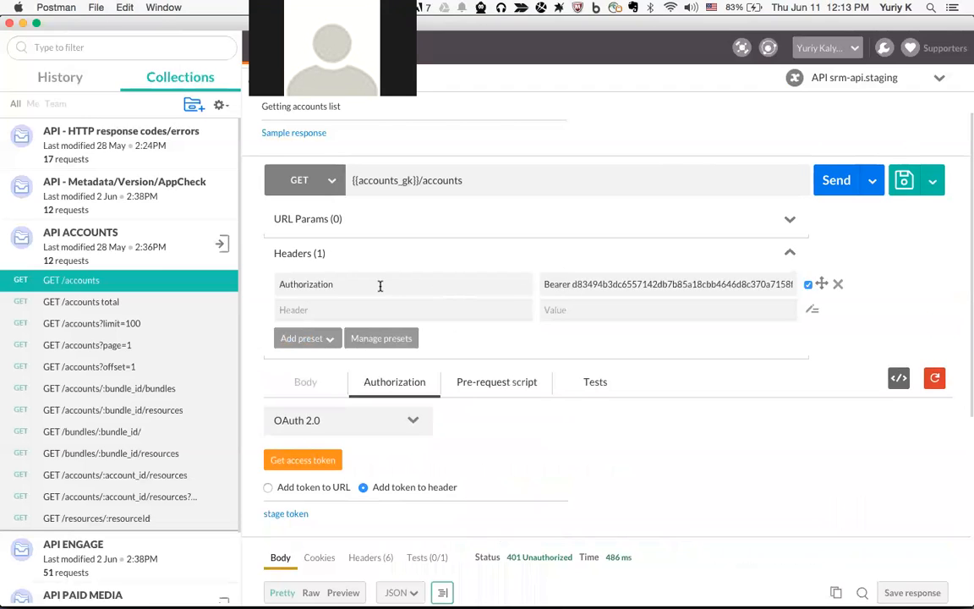
triple_click(615, 285)
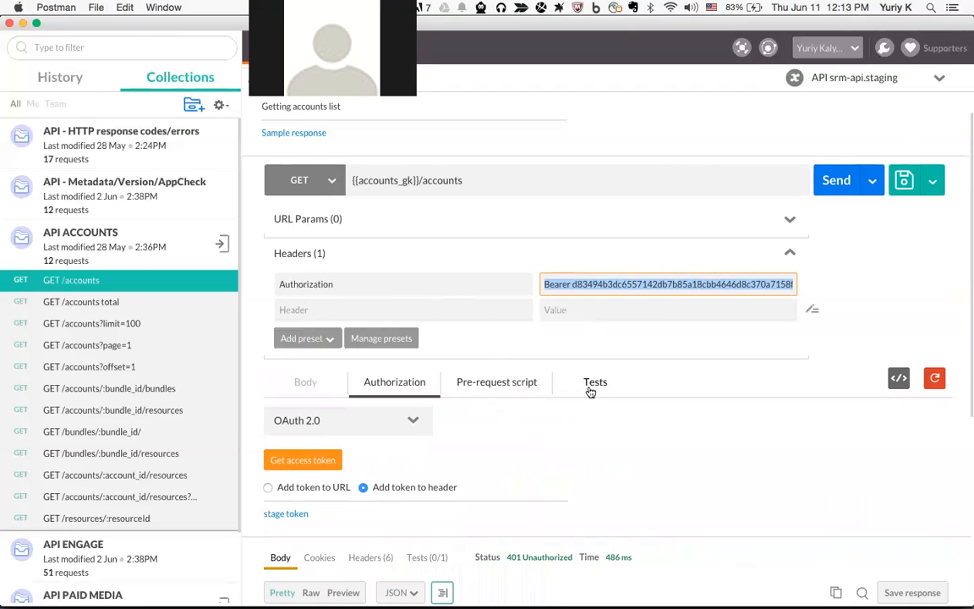
click(842, 82)
Paste the new Bearer token into auth_token of API srm-api.staging and update the environment
click(779, 201)
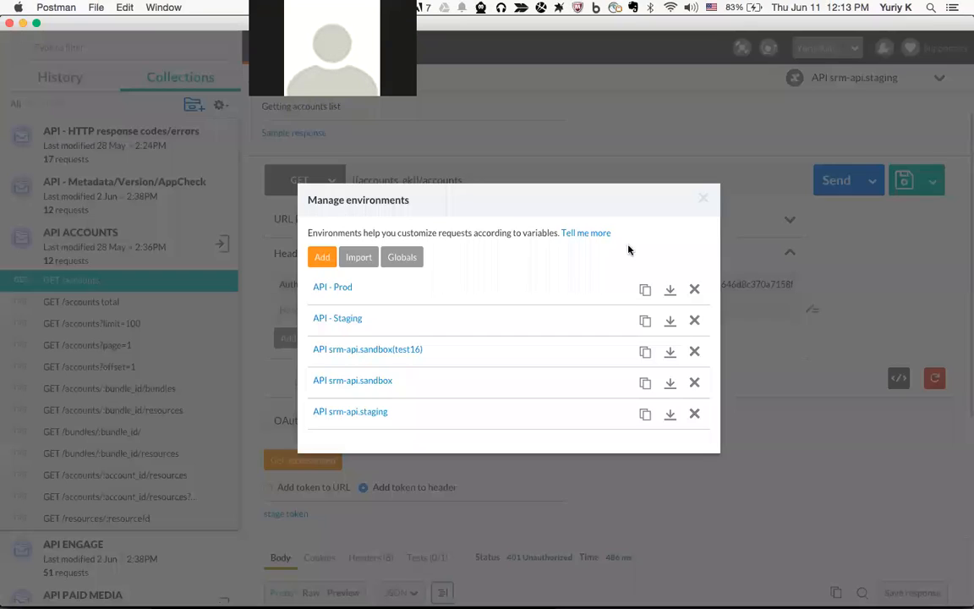
click(373, 413)
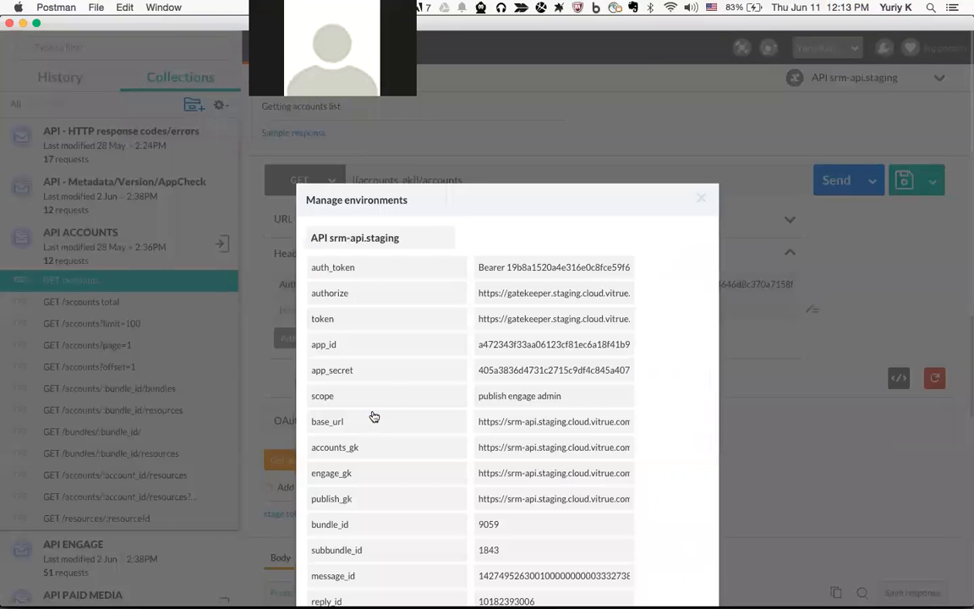
drag(314, 267, 389, 267)
key(Tab)
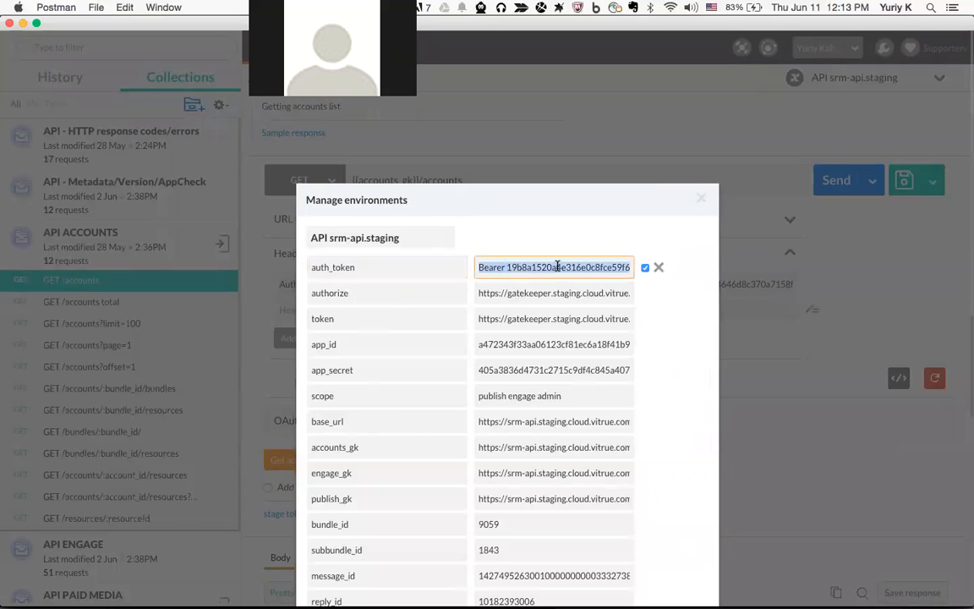
key(Right)
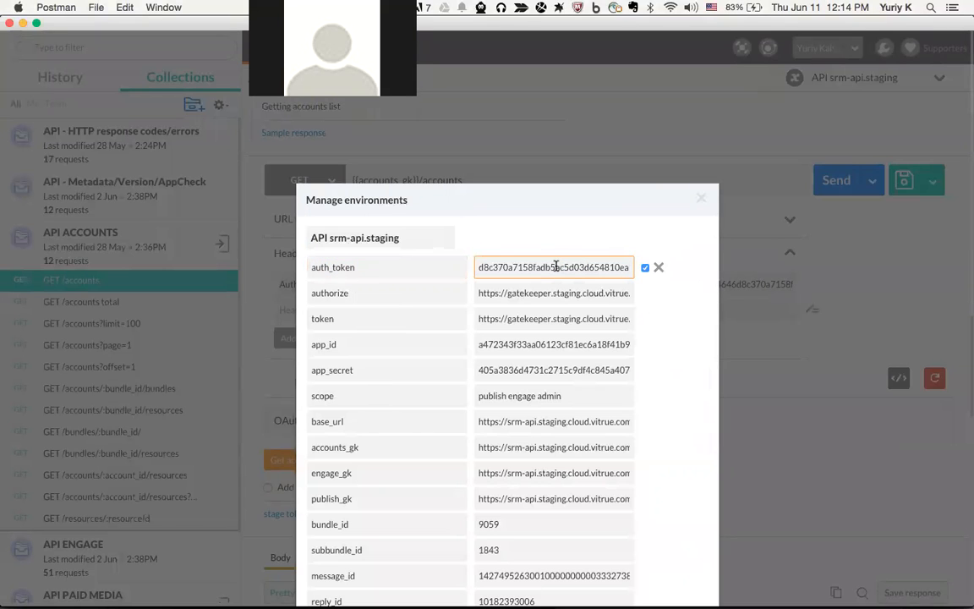
scroll(560, 341, down, 10)
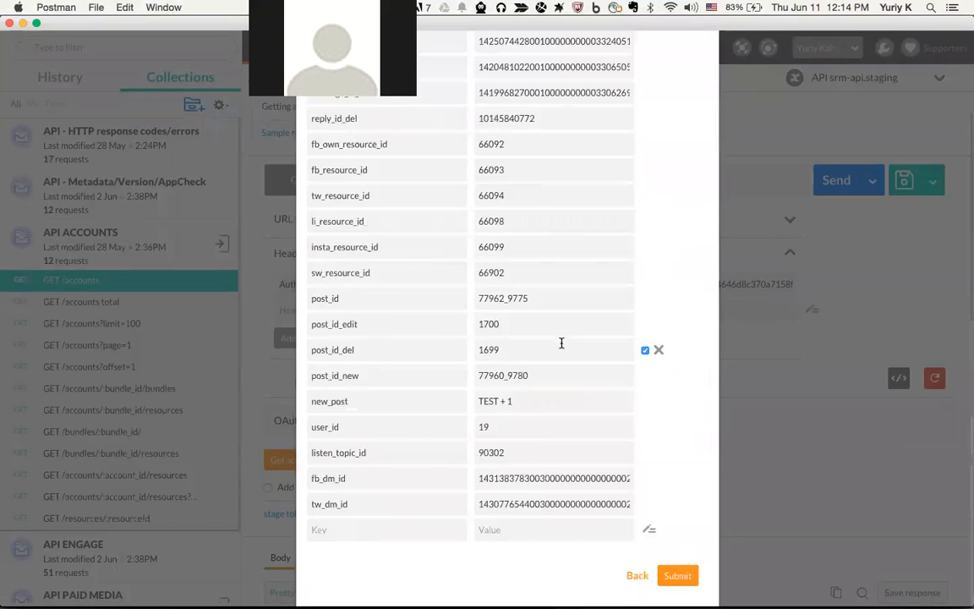
click(674, 573)
click(703, 198)
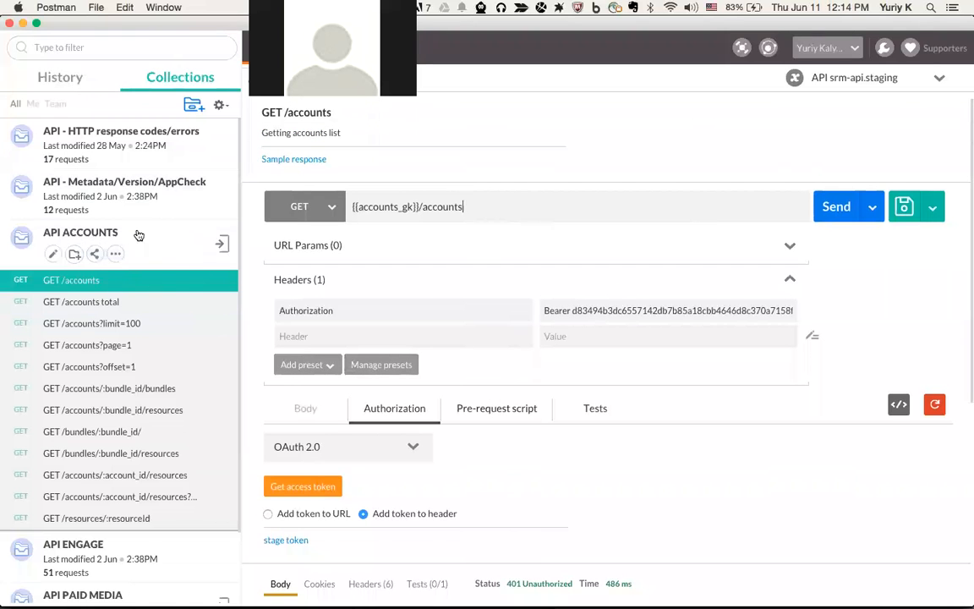
Open the Collection Runner for API ACCOUNTS with srm-api.staging, 1 iteration and 0 ms delay
click(221, 246)
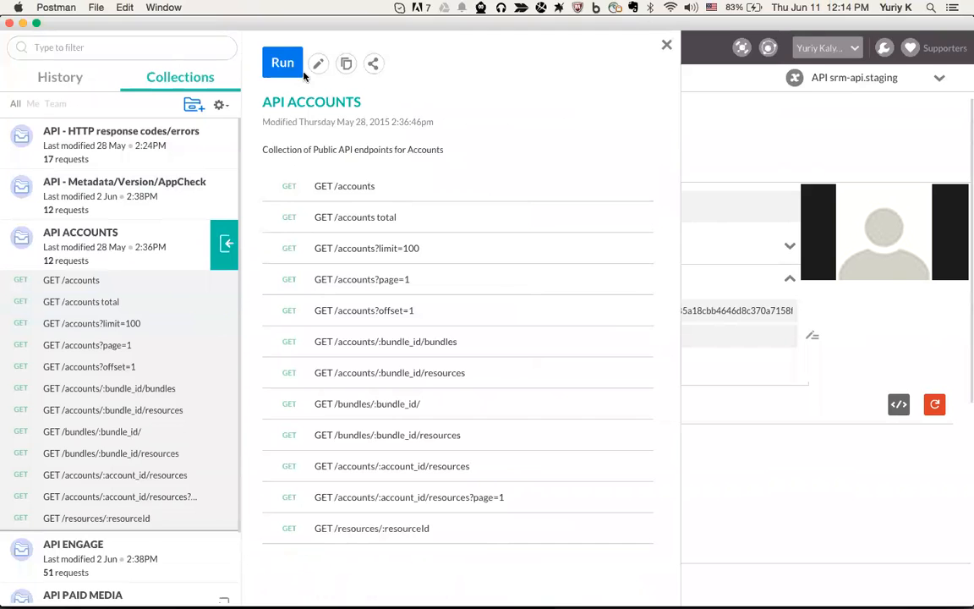
click(285, 66)
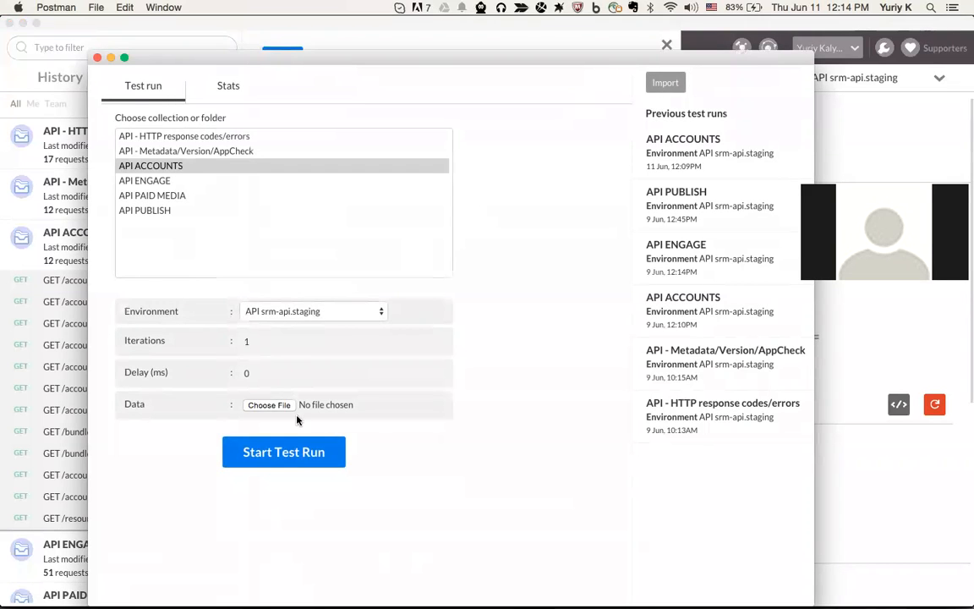
Run the API ACCOUNTS collection tests in the Collection Runner
click(295, 454)
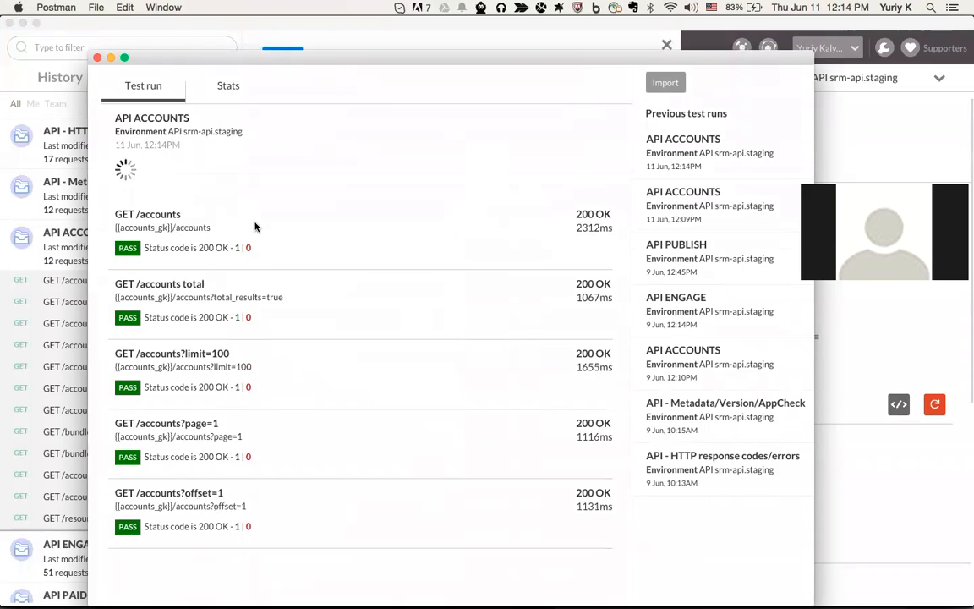
scroll(234, 241, down, 1)
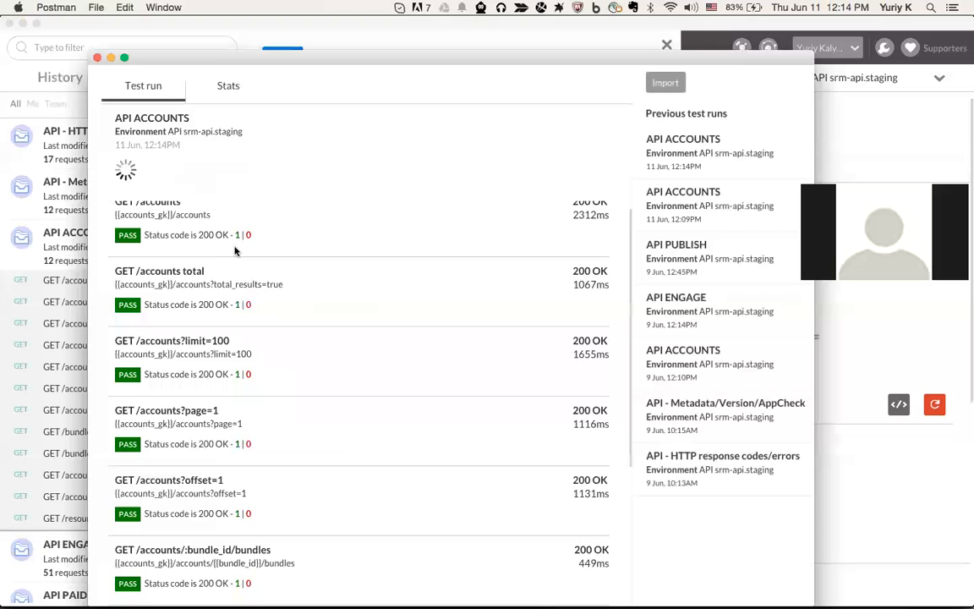
scroll(234, 251, down, 7)
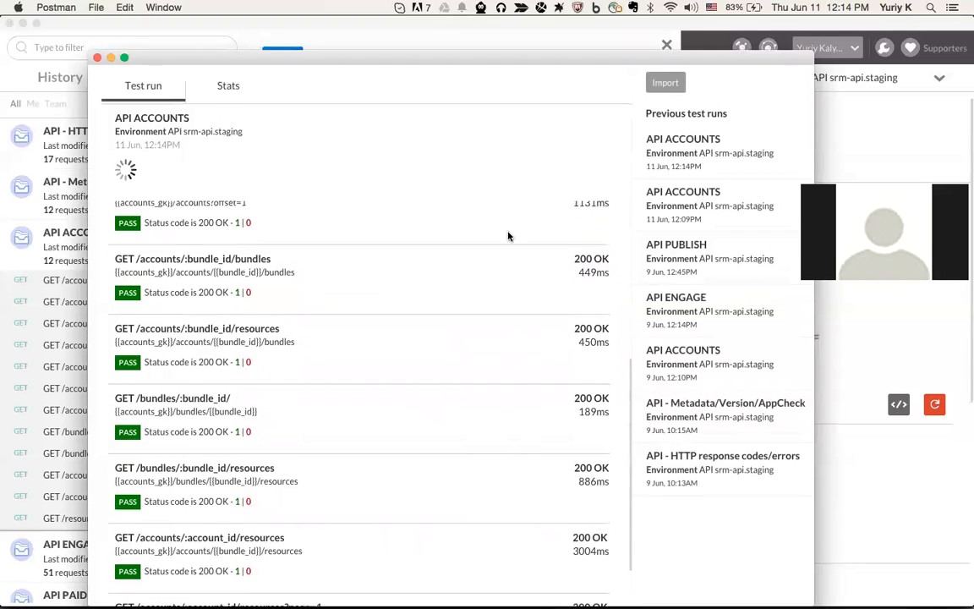
scroll(418, 342, up, 6)
Review per-request results: all 200 OK except GET /resources/:resourceId returning 404 Not Found
click(153, 173)
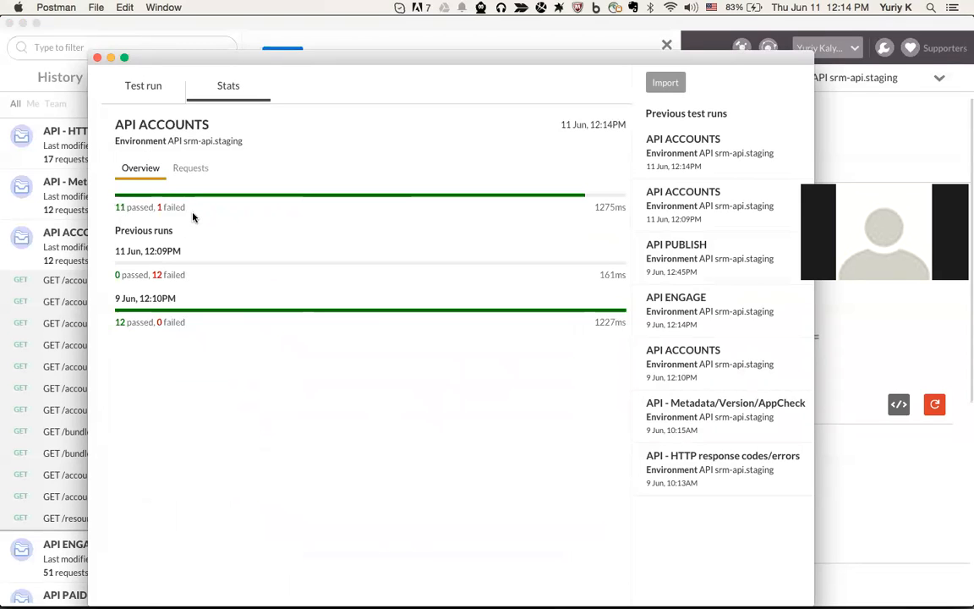
click(182, 171)
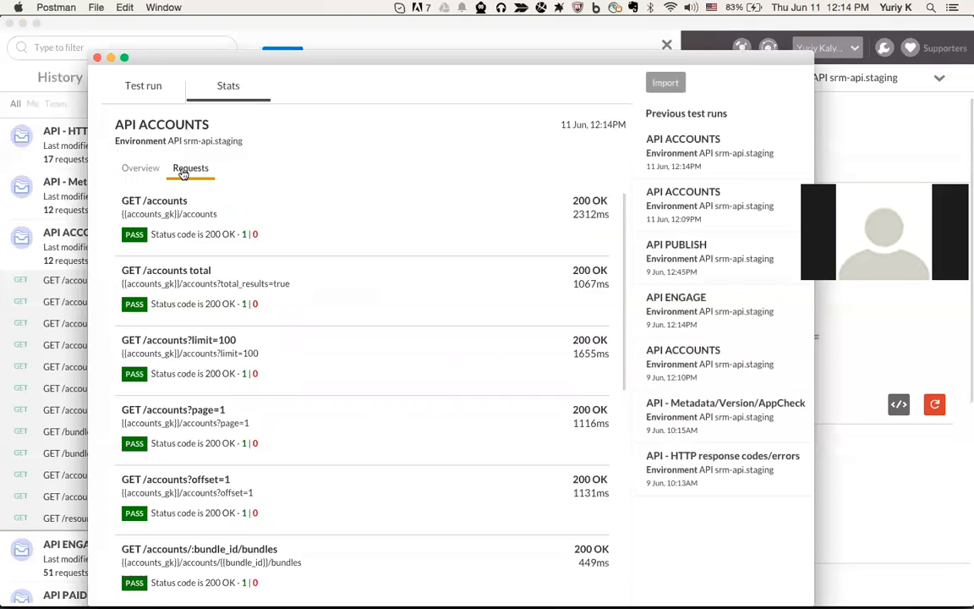
scroll(228, 326, down, 5)
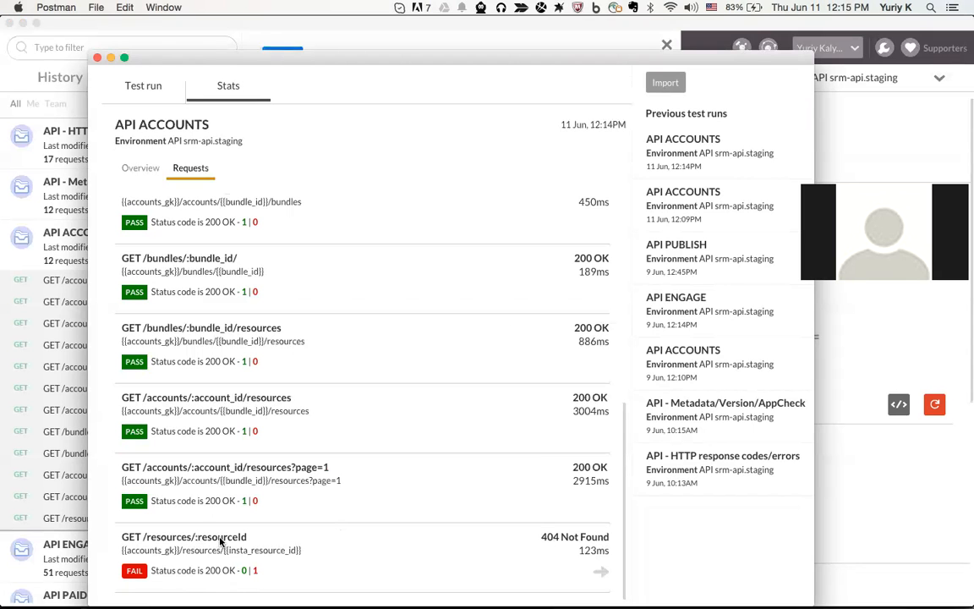
drag(233, 60, 567, 36)
scroll(173, 322, down, 3)
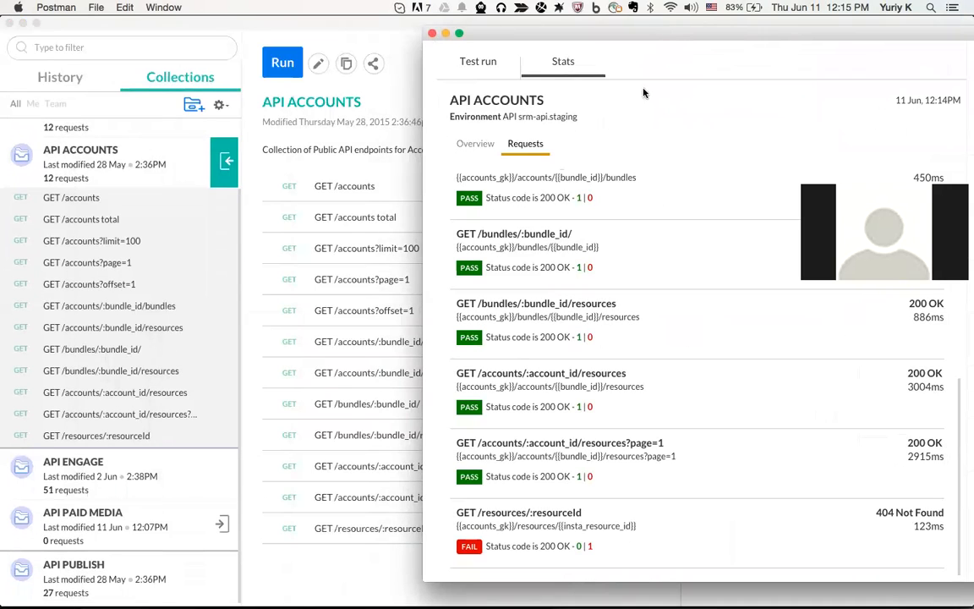
drag(624, 38, 494, 117)
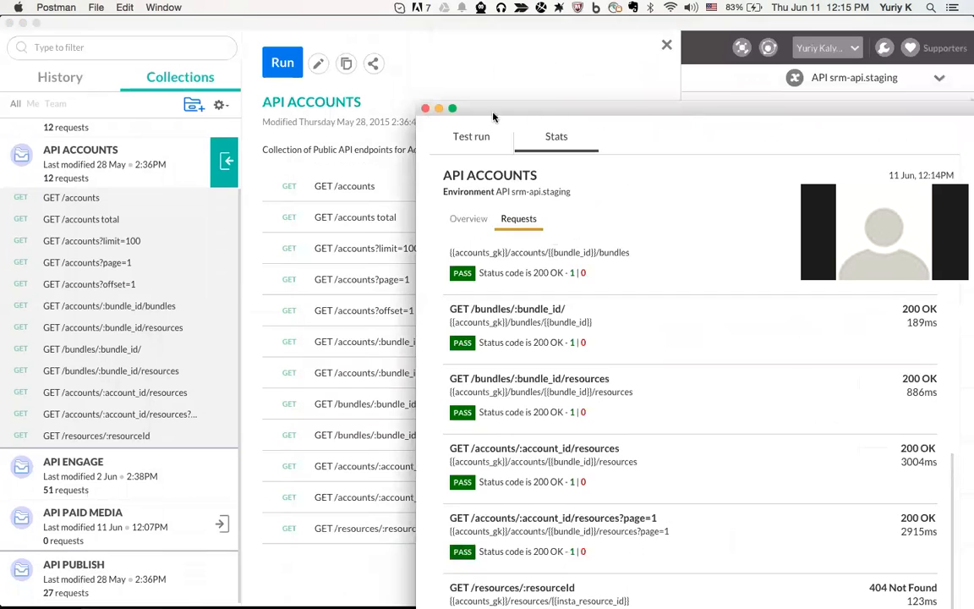
click(439, 108)
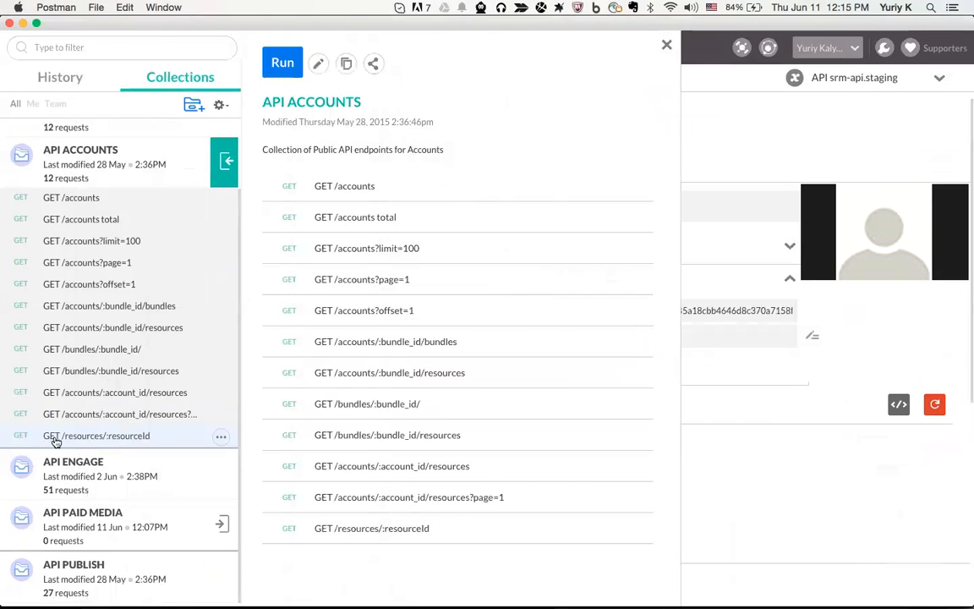
Open GET /resources/:resourceId and send it, getting 404 Not Found
click(96, 436)
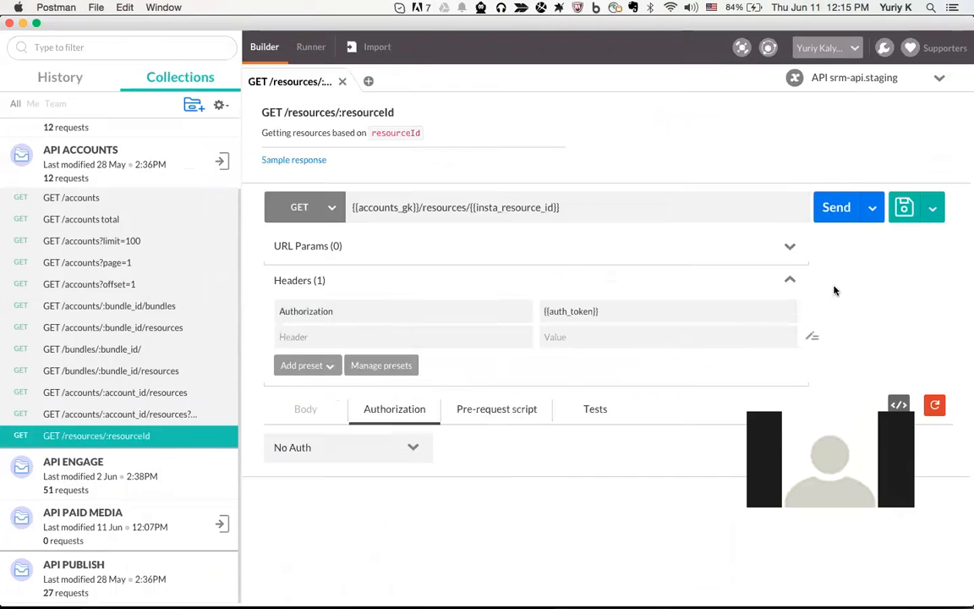
click(835, 213)
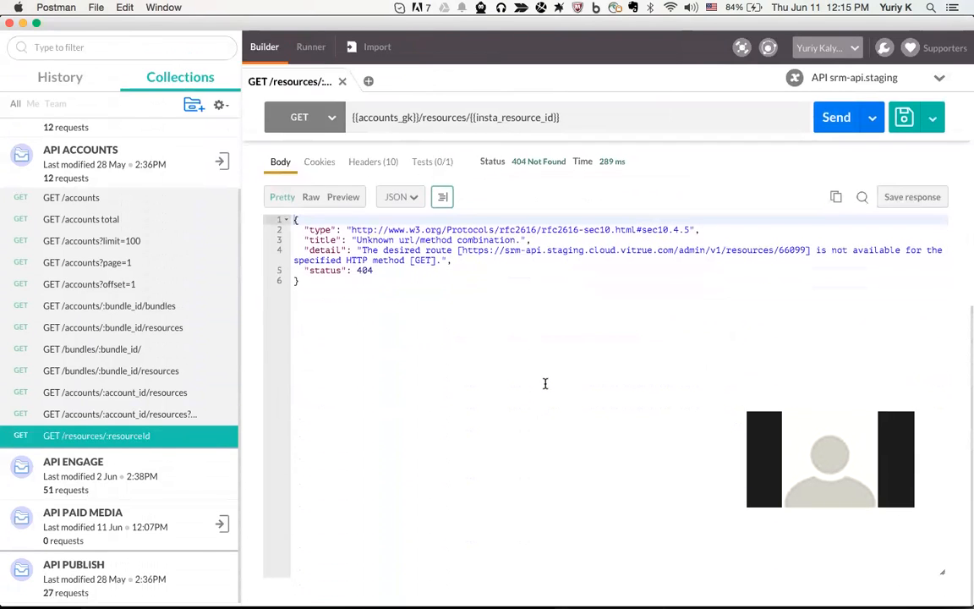
scroll(545, 383, up, 5)
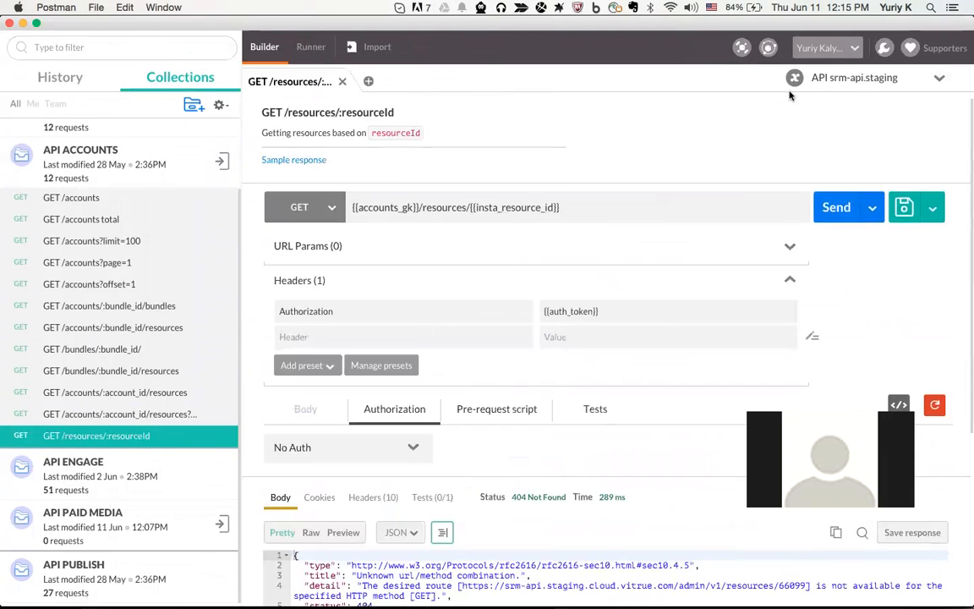
Check the {{insta_resource_id}} URL variable against the current environment's variable values
drag(560, 207, 469, 209)
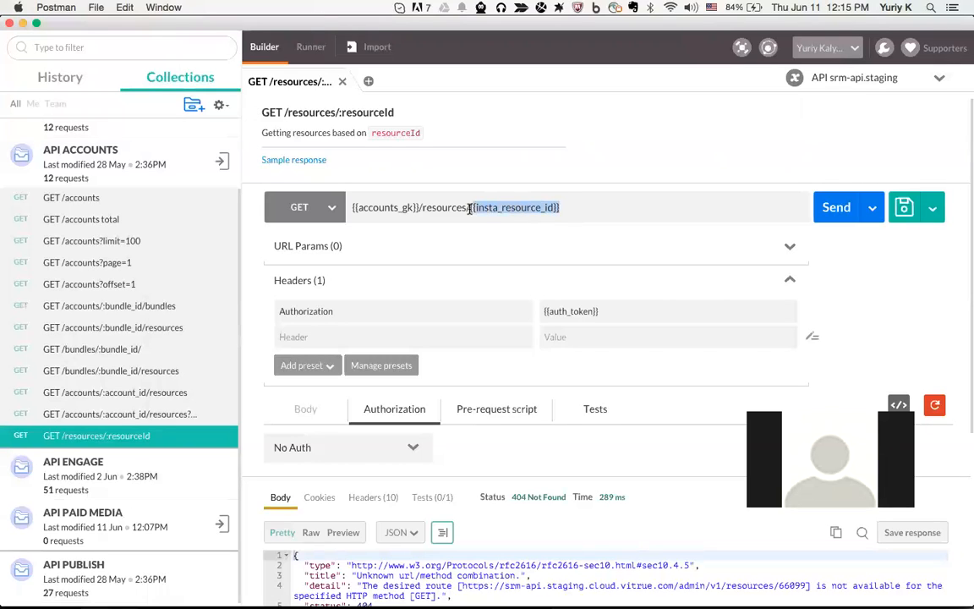
click(560, 209)
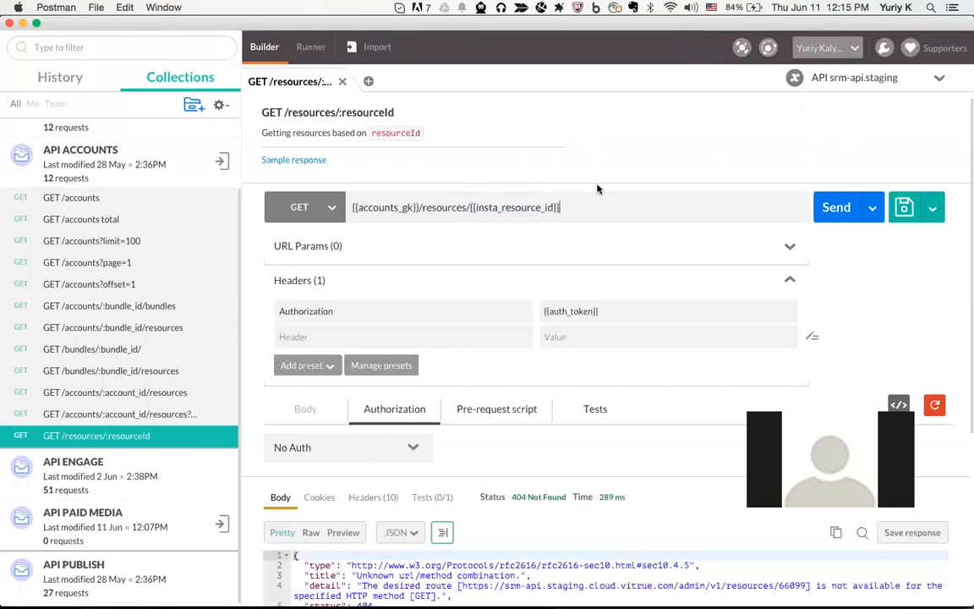
click(790, 82)
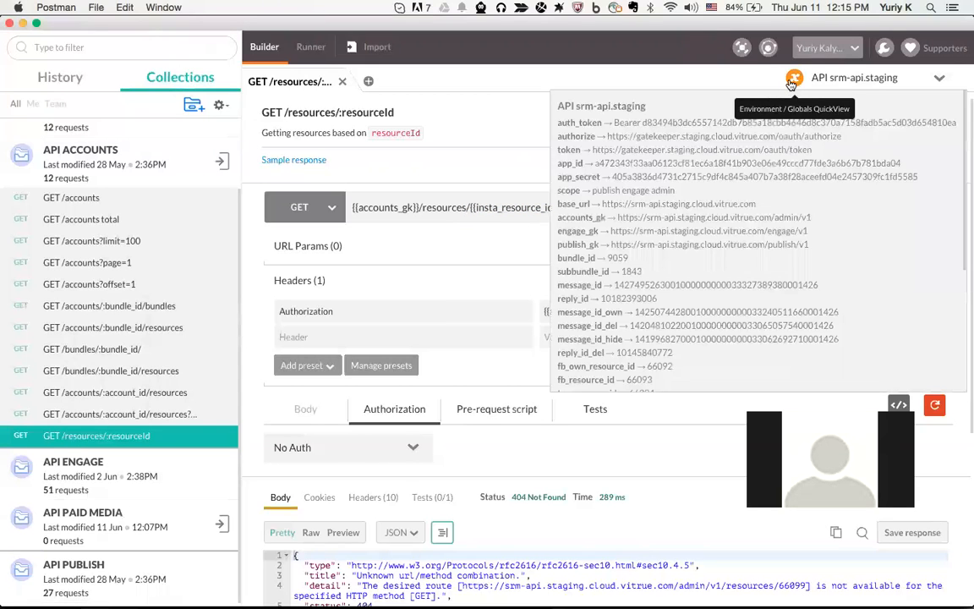
scroll(643, 264, down, 3)
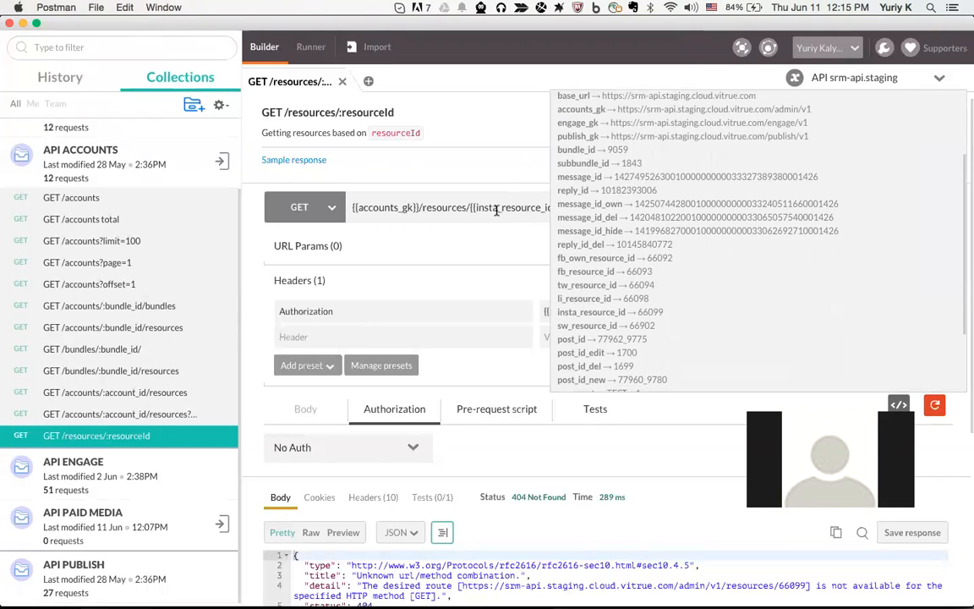
click(539, 193)
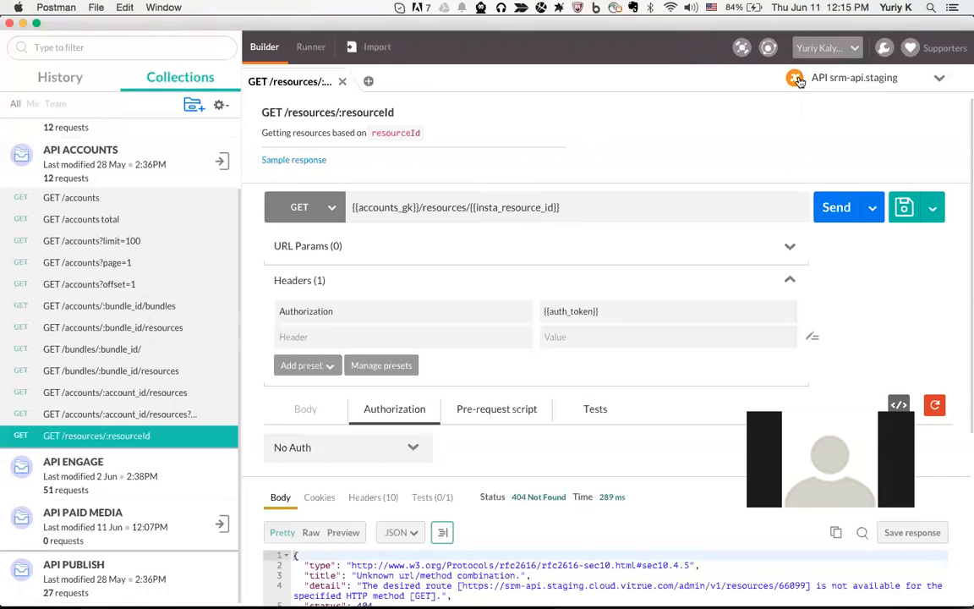
Switch the URL to {{li_resource_id}}, resend, and inspect the 200 OK LinkedIn resource id 66098
key(BackSpace)
key(BackSpace)
key(BackSpace)
key(BackSpace)
key(BackSpace)
text(li)
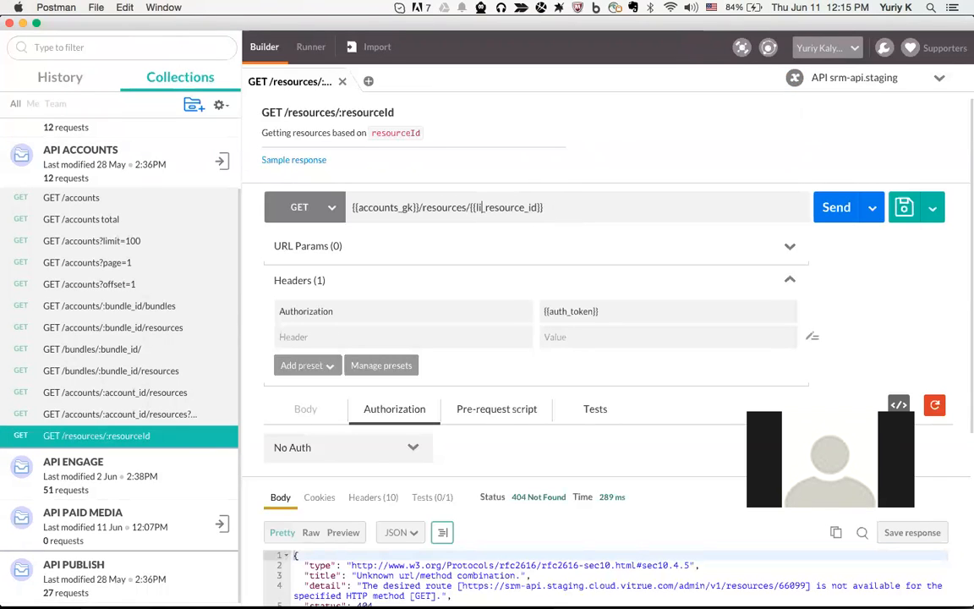
key(super+Return)
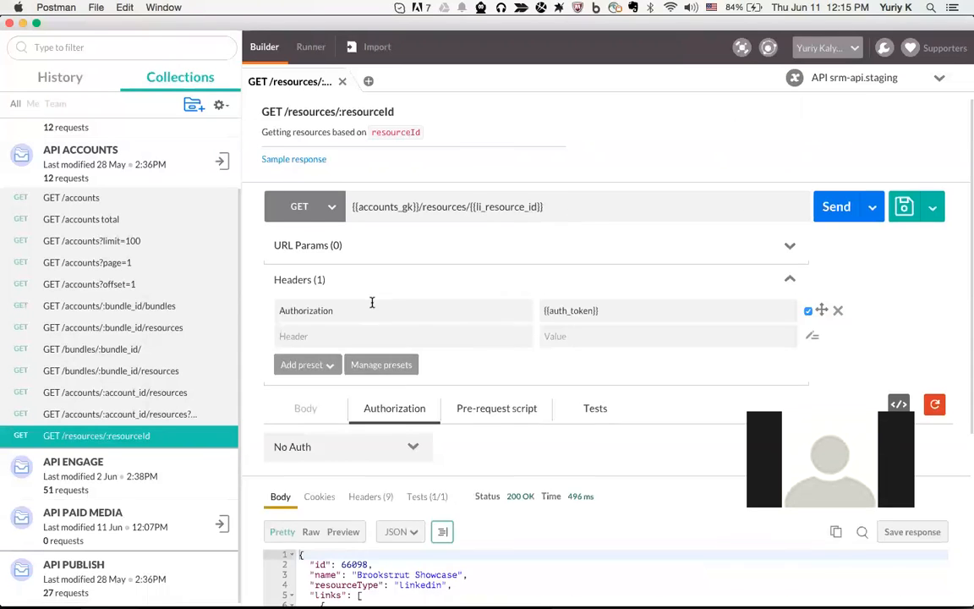
scroll(372, 302, down, 5)
scroll(440, 317, up, 3)
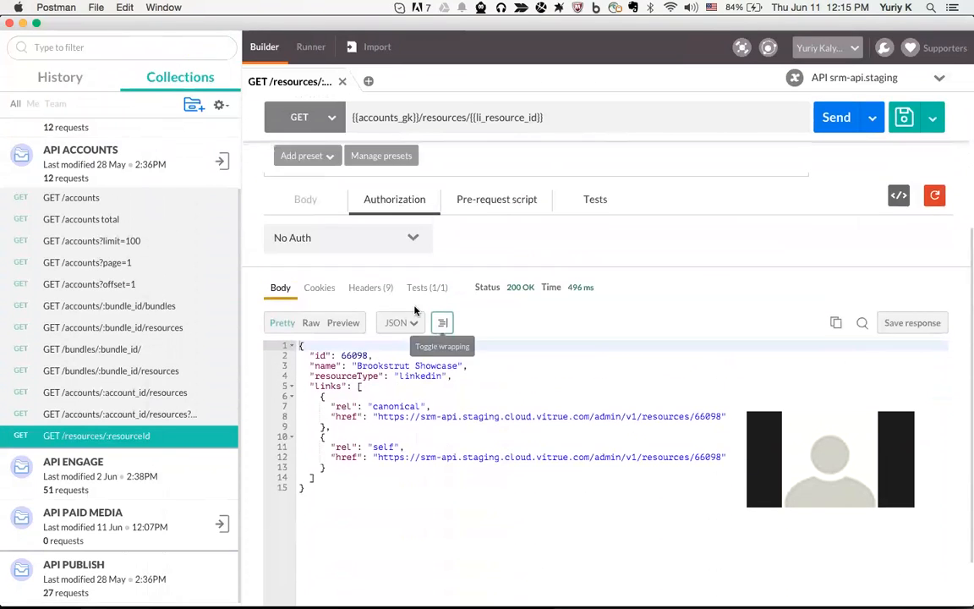
drag(340, 355, 467, 365)
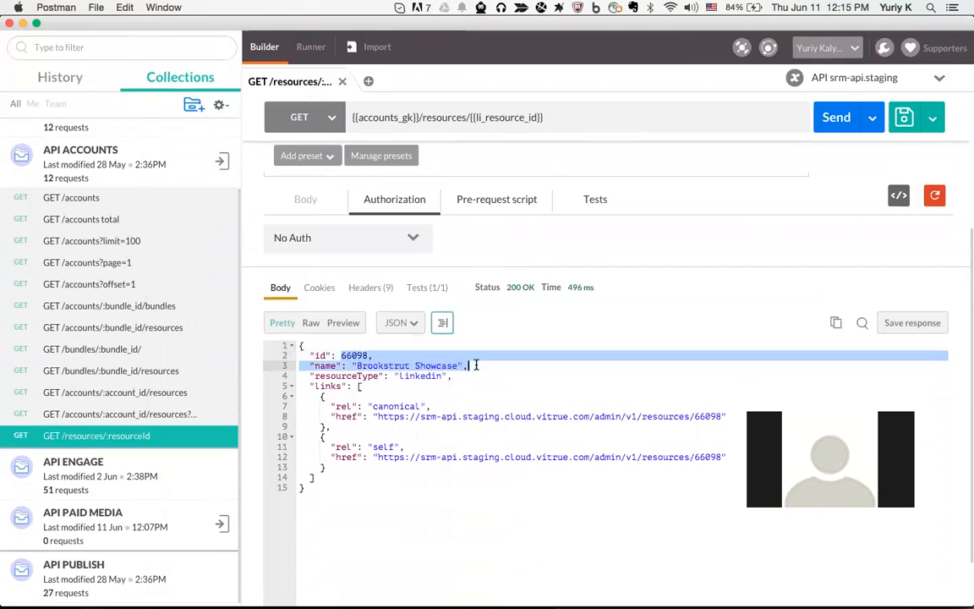
scroll(451, 352, up, 2)
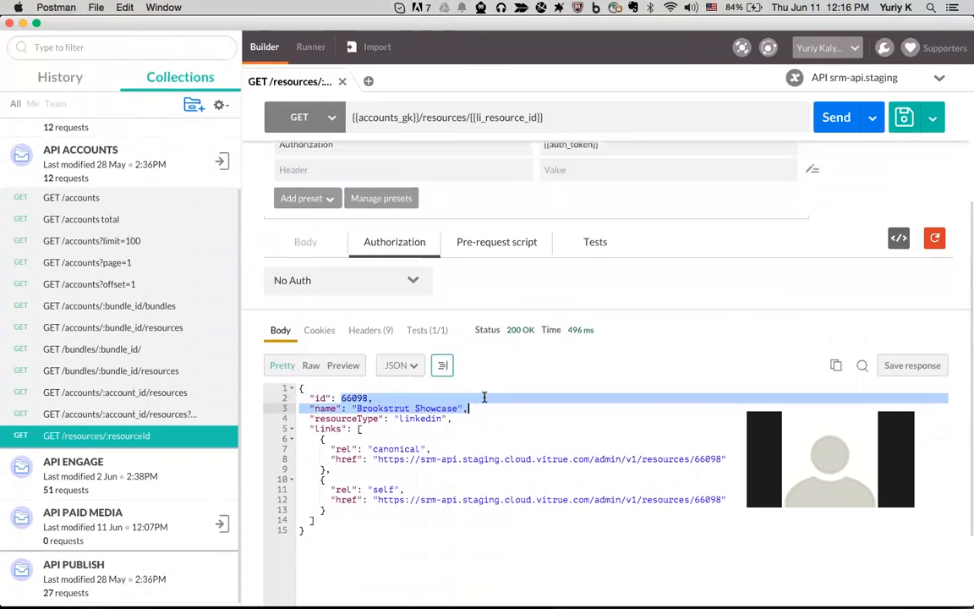
scroll(484, 434, down, 1)
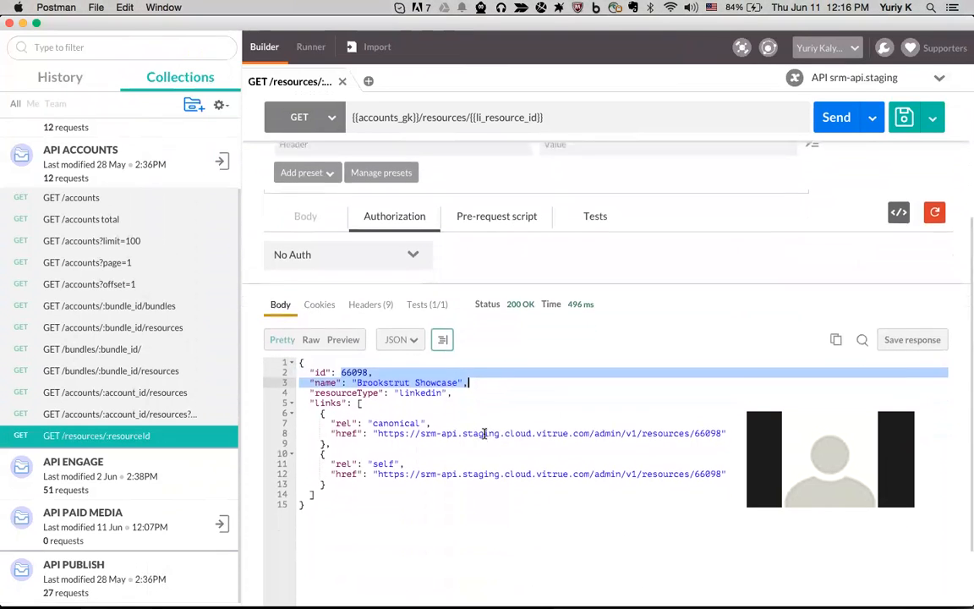
click(355, 380)
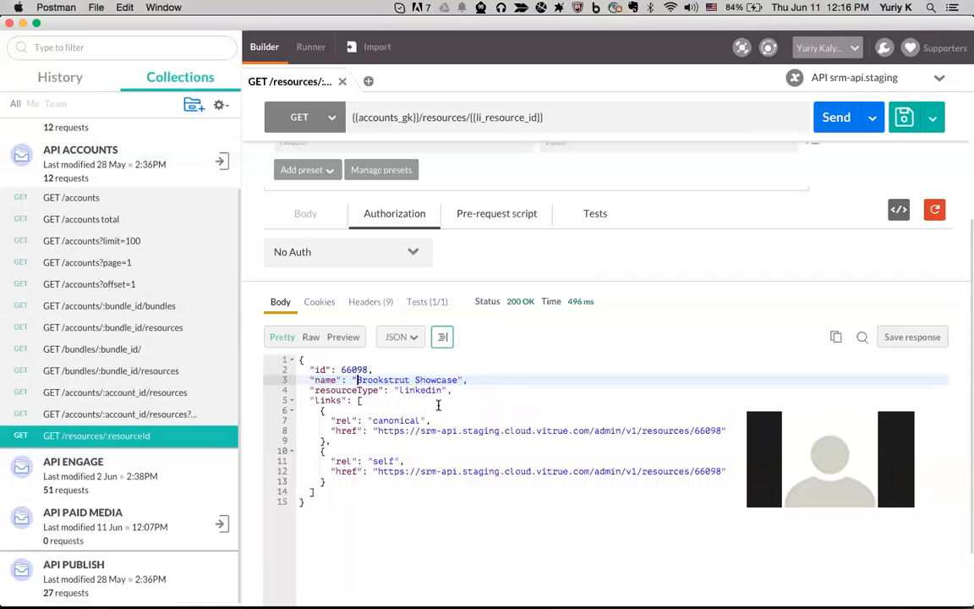
scroll(511, 387, up, 5)
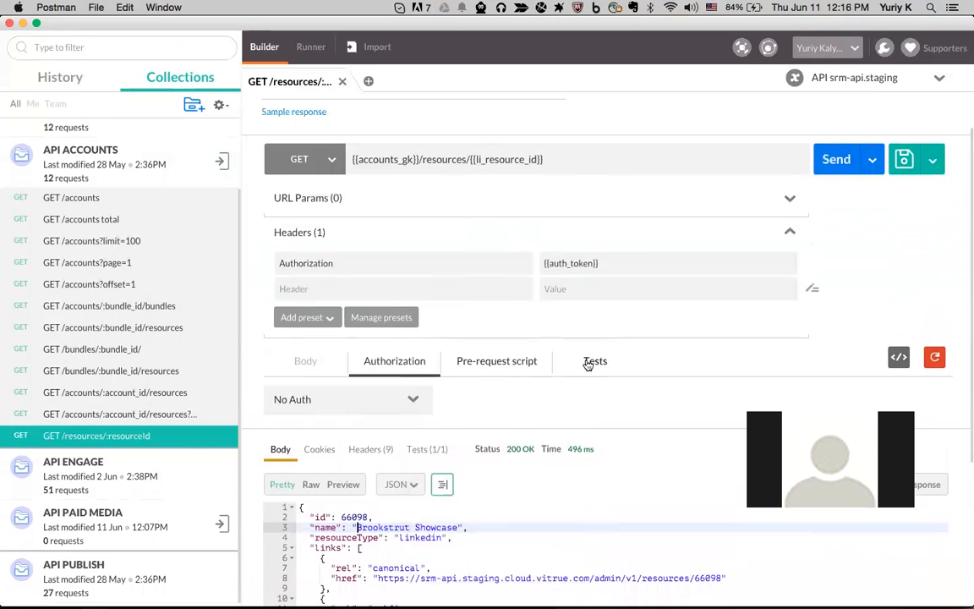
Review GET /accounts' Status code test expecting 200, then send it with No Auth
click(72, 197)
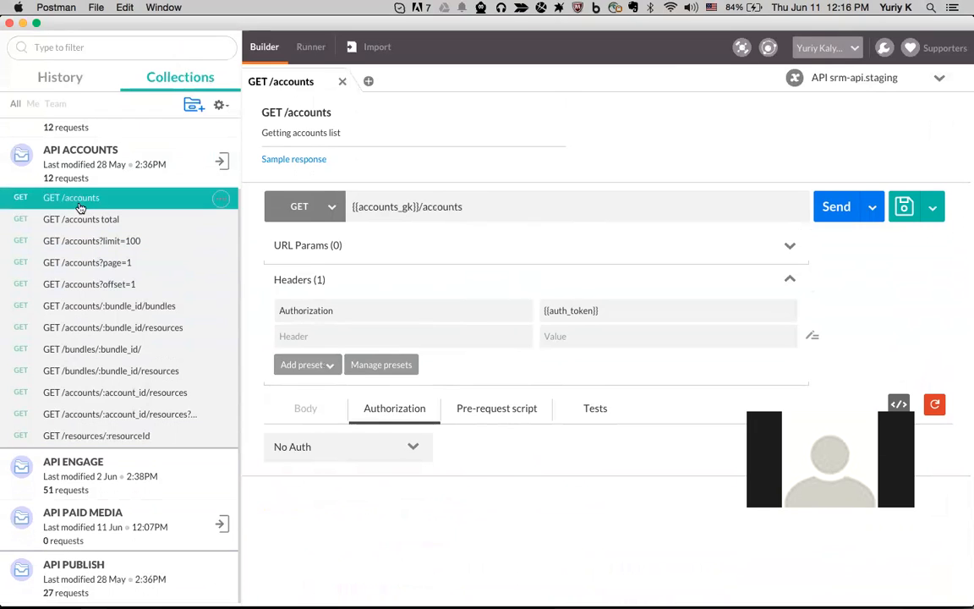
click(594, 409)
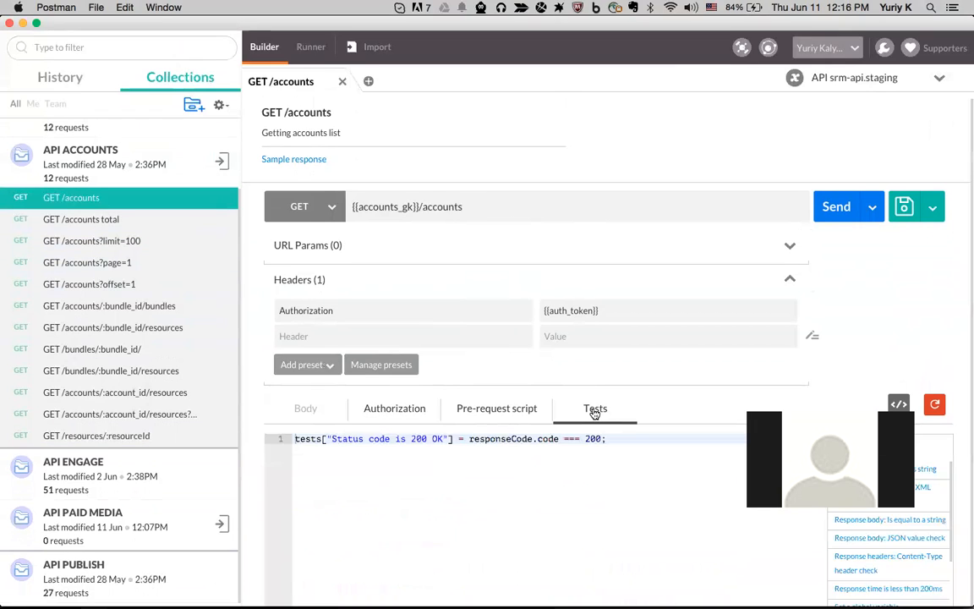
scroll(594, 409, down, 1)
drag(302, 429, 468, 427)
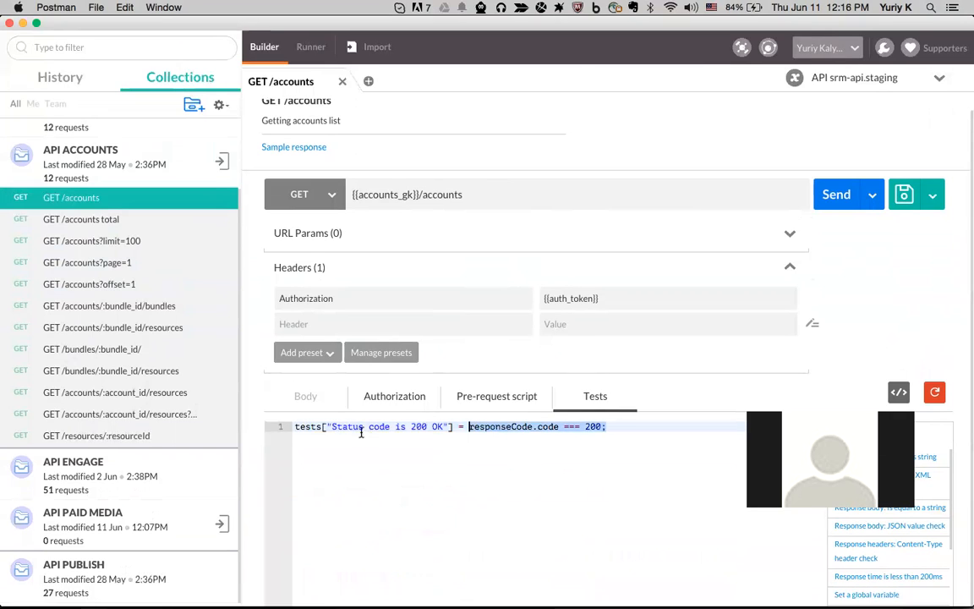
drag(332, 427, 449, 427)
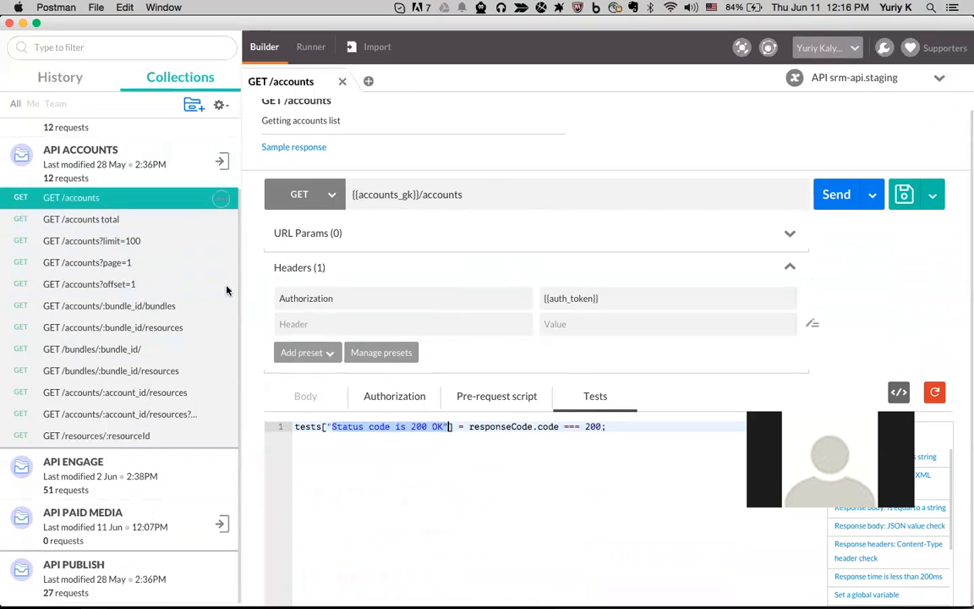
drag(637, 427, 583, 426)
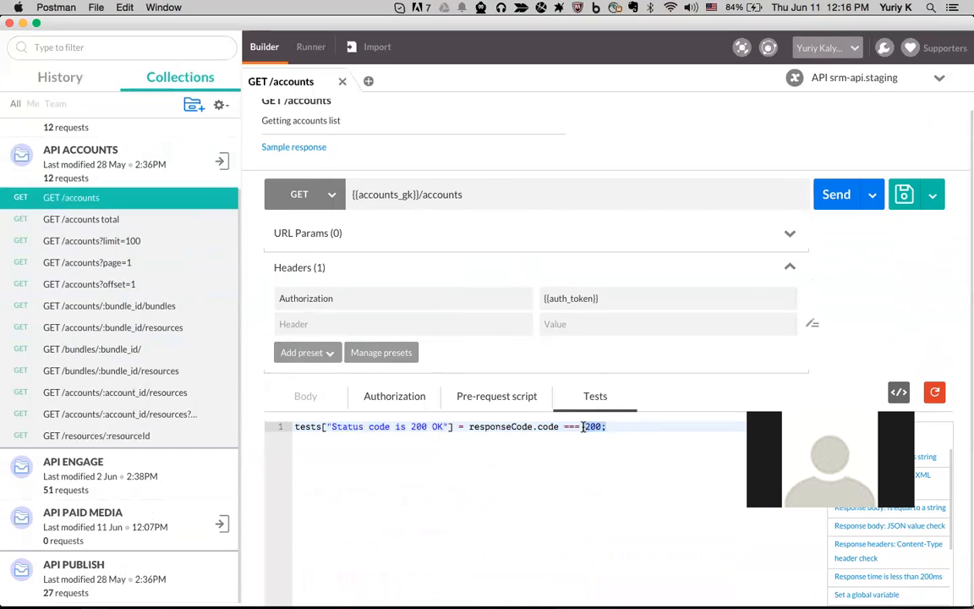
scroll(582, 427, down, 1)
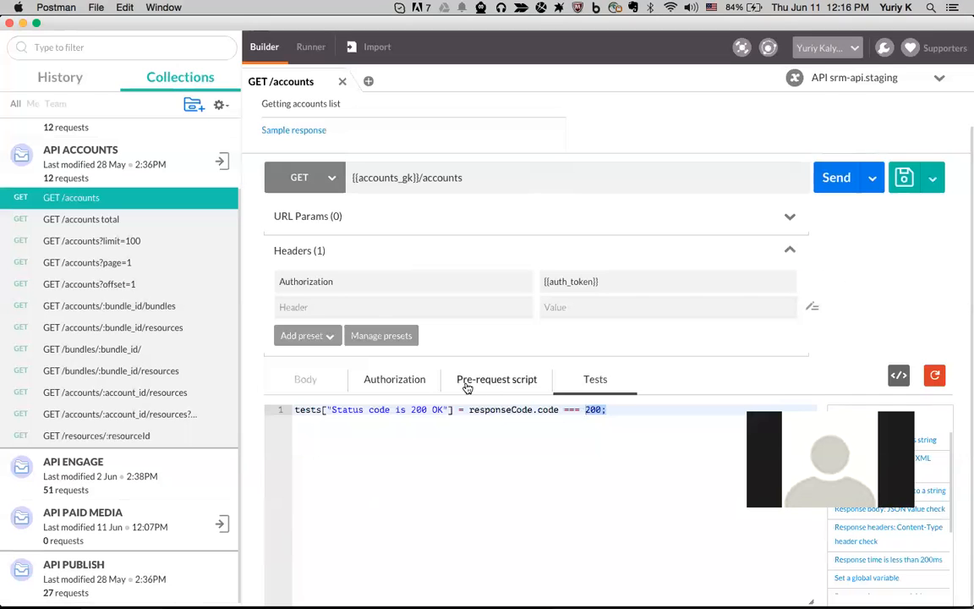
click(395, 379)
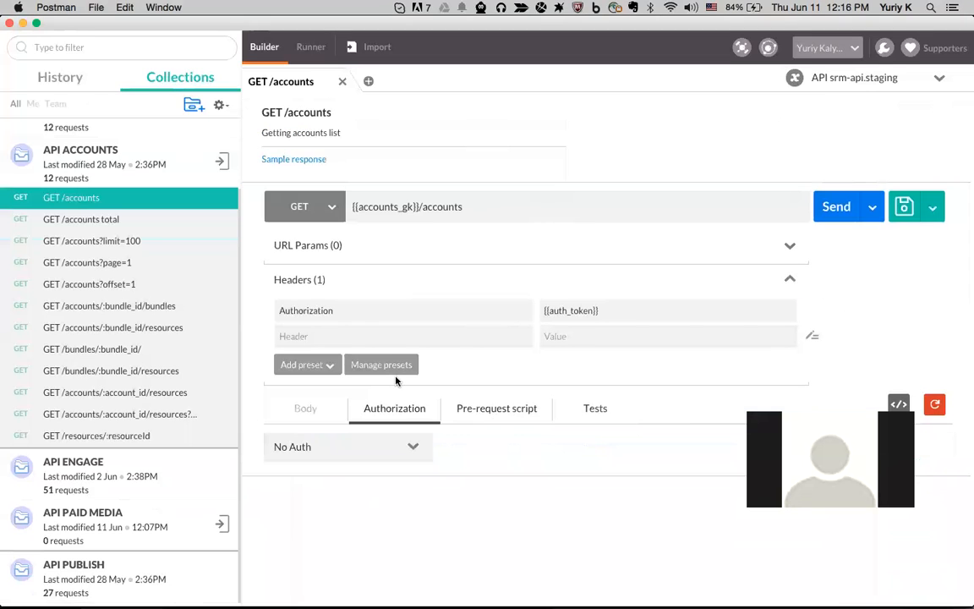
click(833, 206)
Check the GET /accounts response's passing Status code test result (1/1)
scroll(438, 289, down, 5)
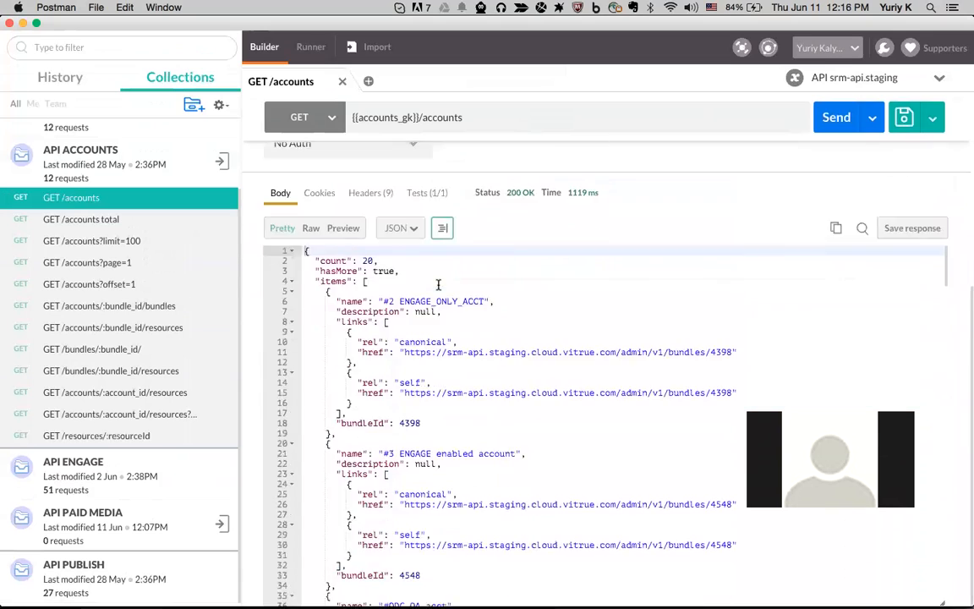
scroll(439, 283, up, 2)
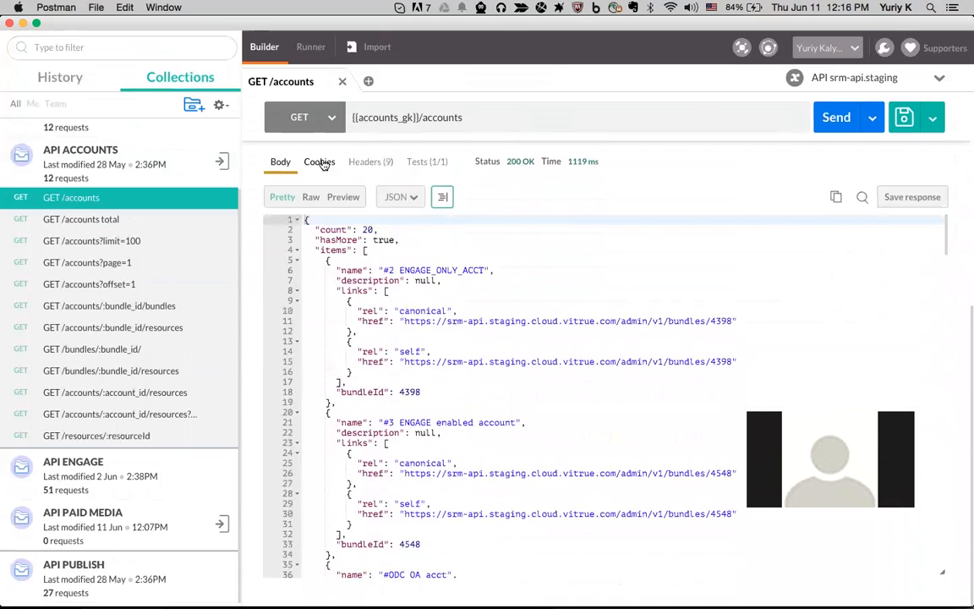
click(372, 163)
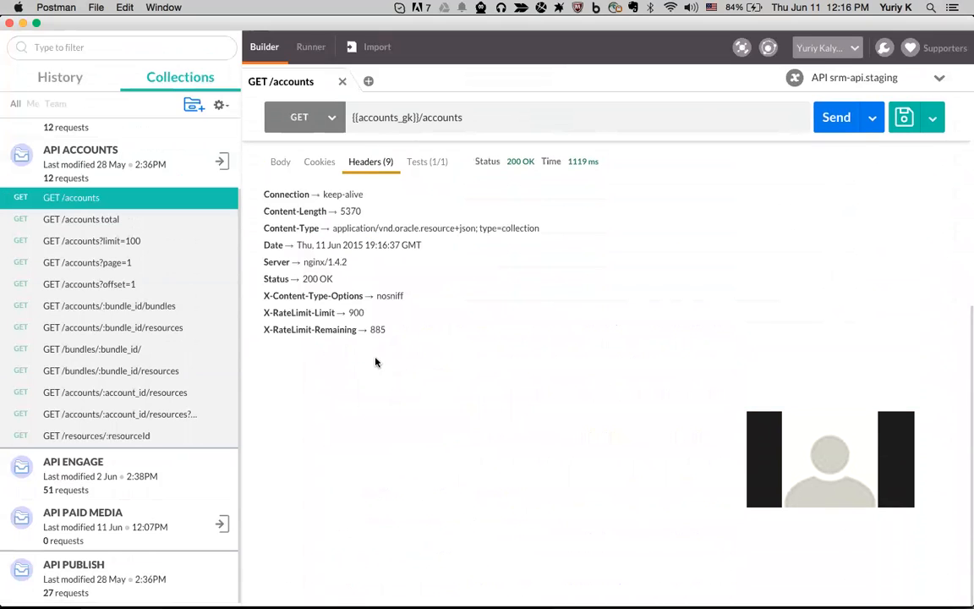
click(419, 163)
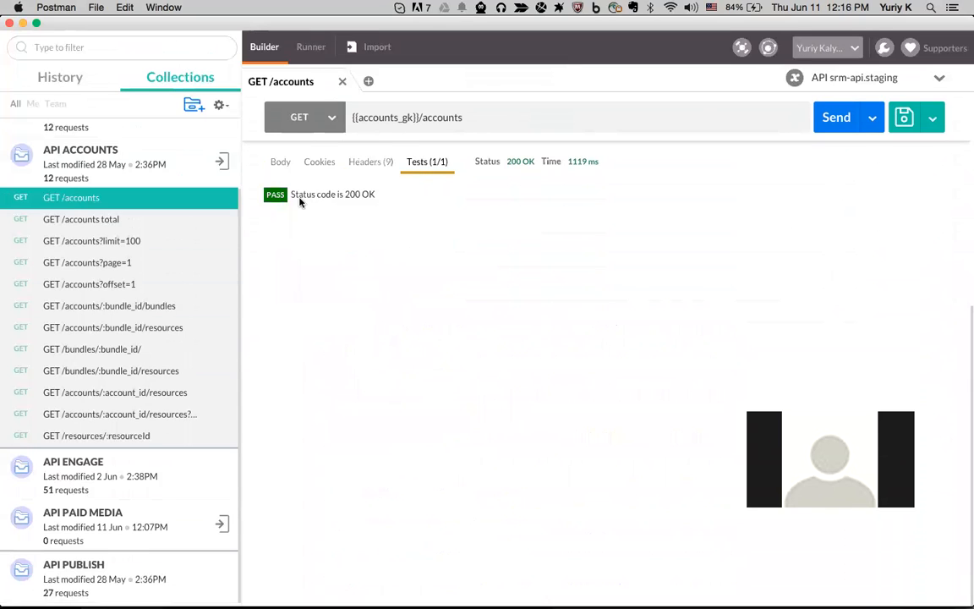
drag(291, 195, 380, 197)
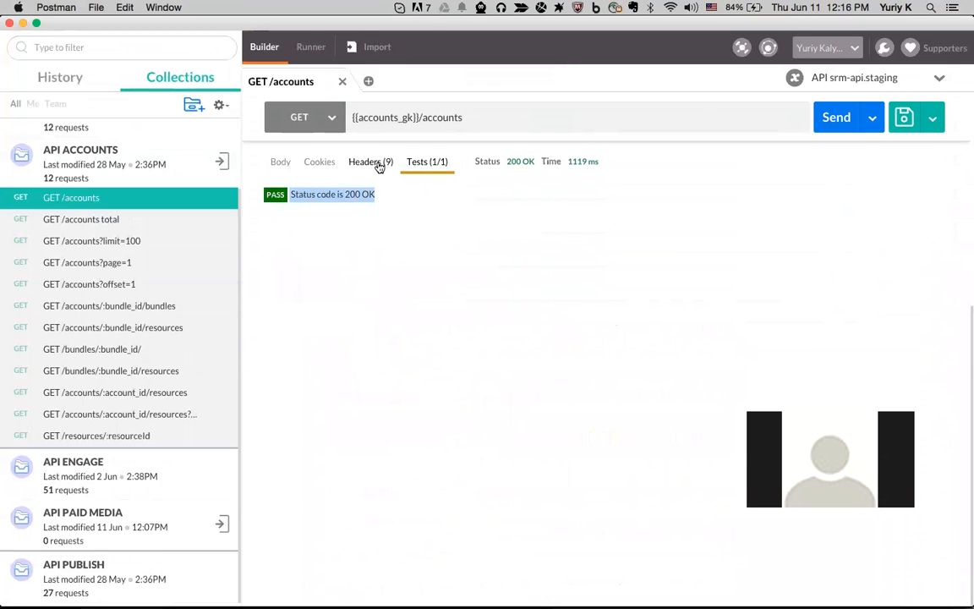
Show the nine response headers and point out type=collection in Content-Type
click(377, 166)
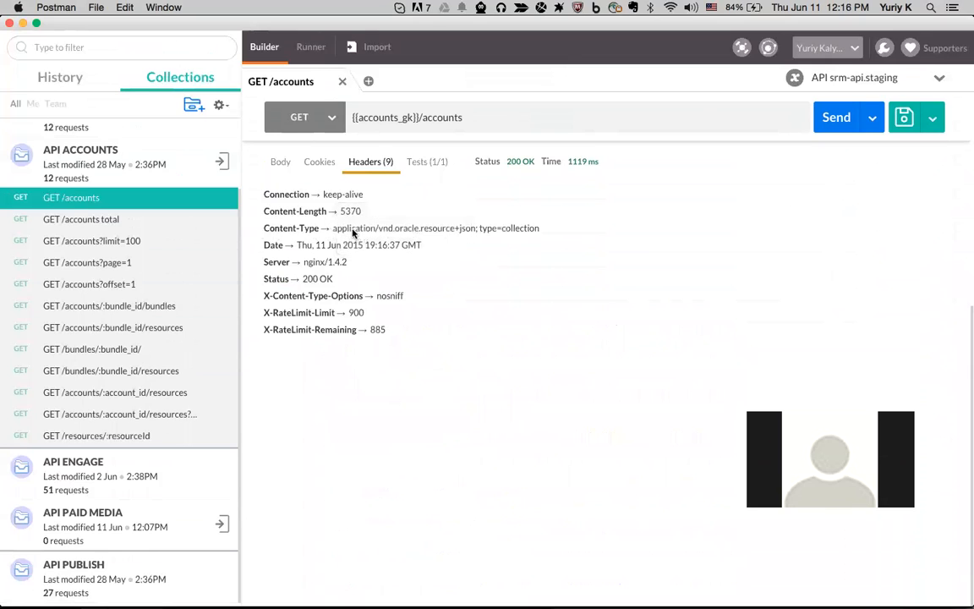
drag(543, 229, 344, 229)
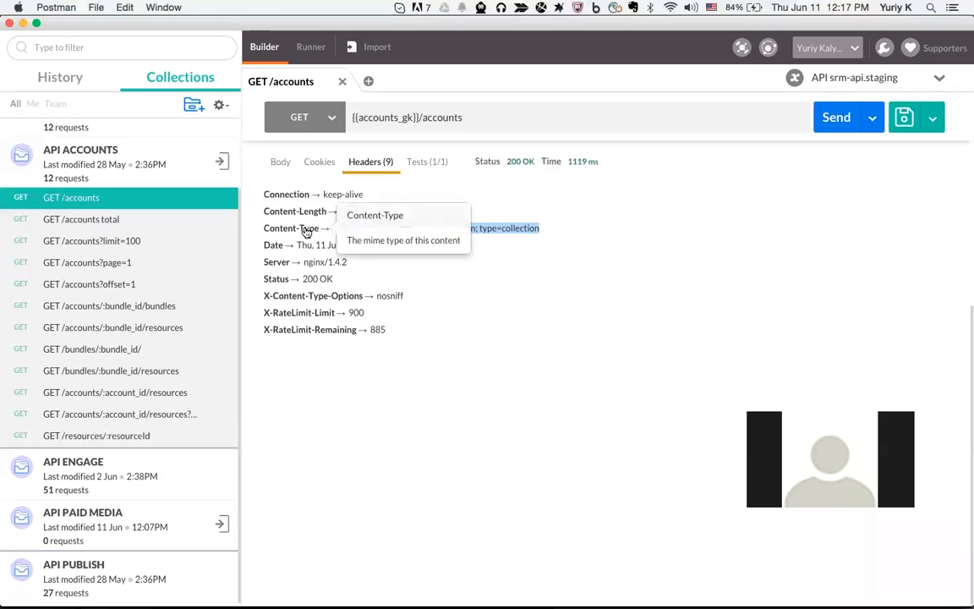
click(545, 231)
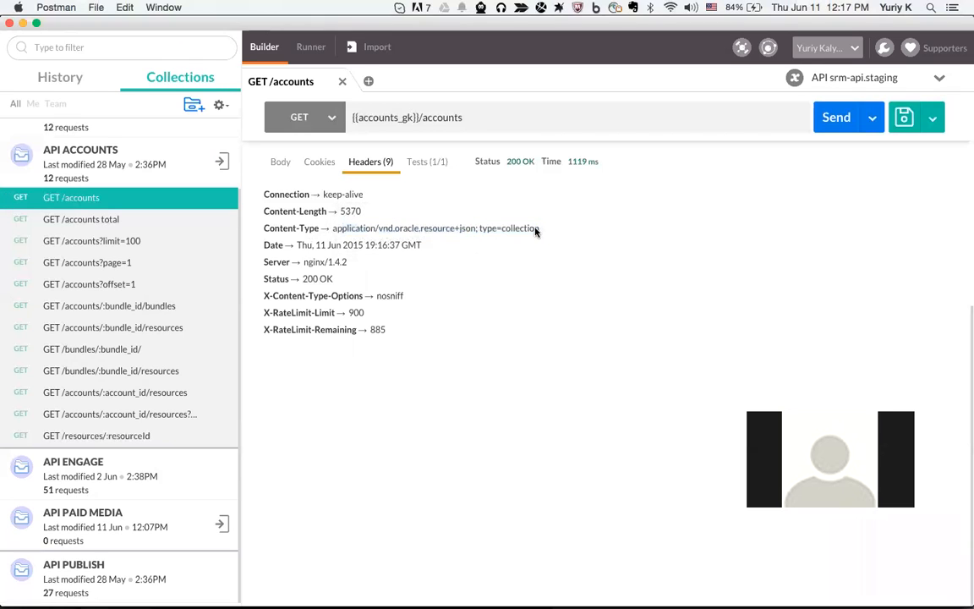
click(546, 235)
drag(546, 232, 480, 230)
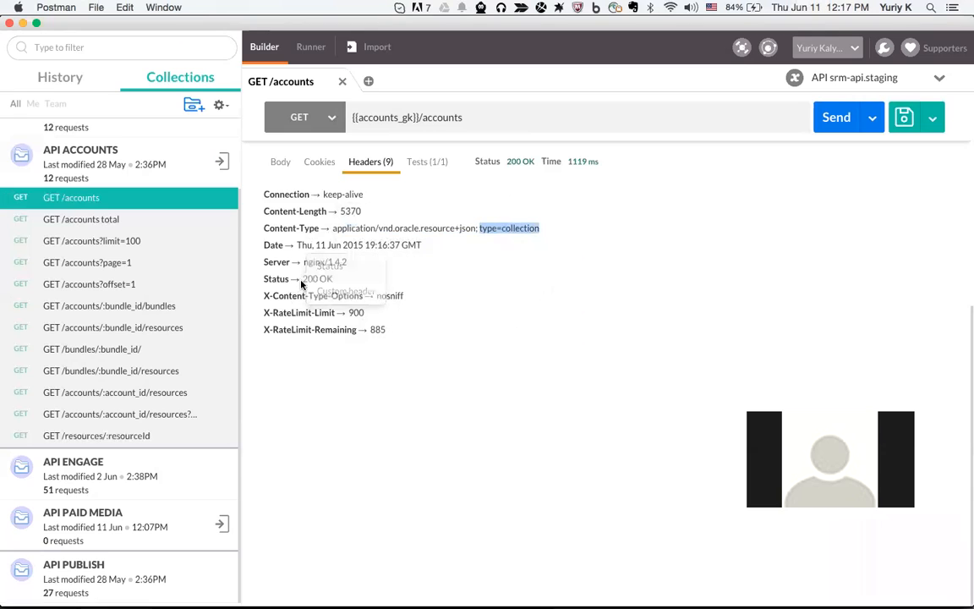
mouse_move(370, 316)
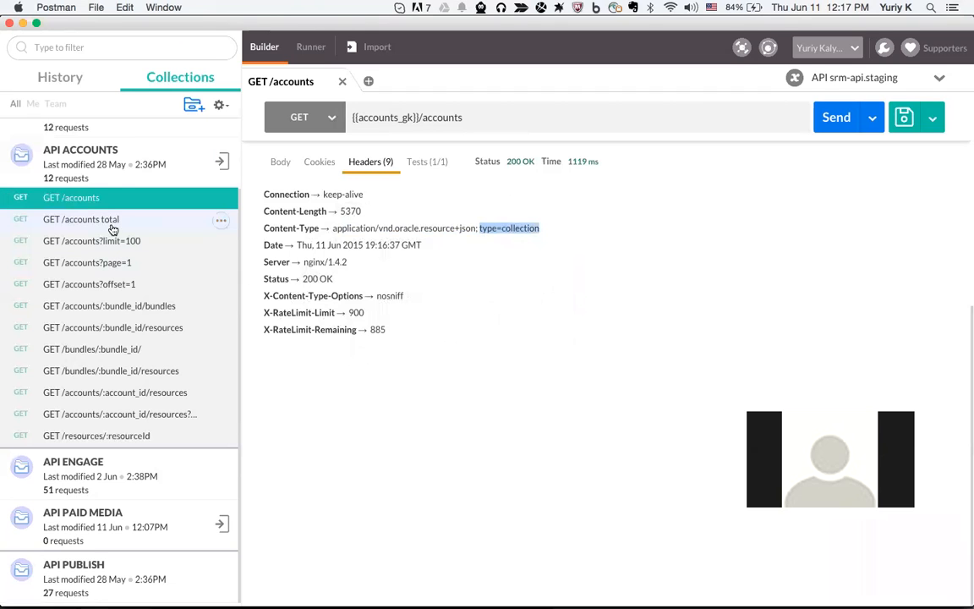
Collapse API ACCOUNTS, expand API ENGAGE and open its GET /messages request
mouse_move(73, 169)
click(191, 164)
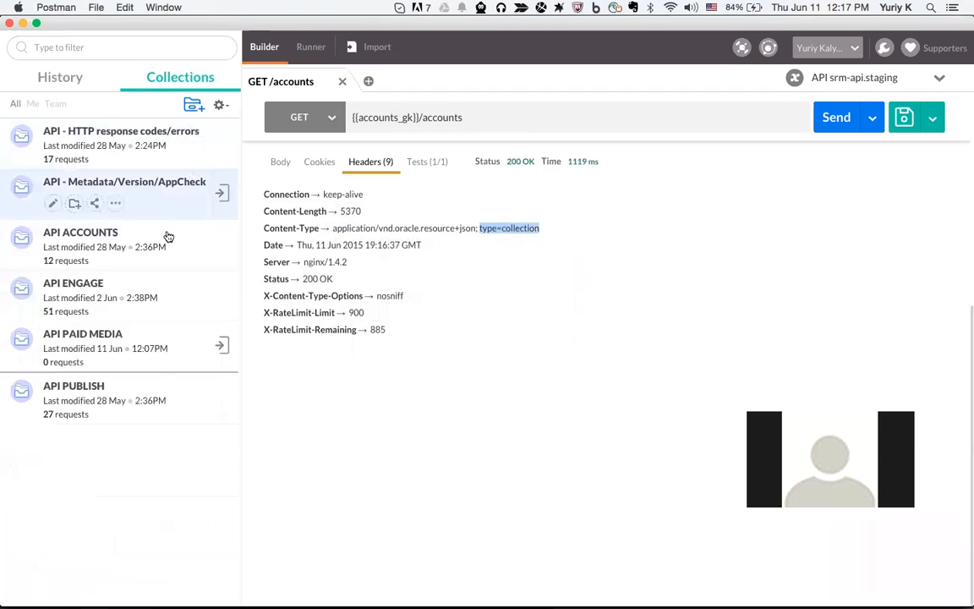
click(173, 290)
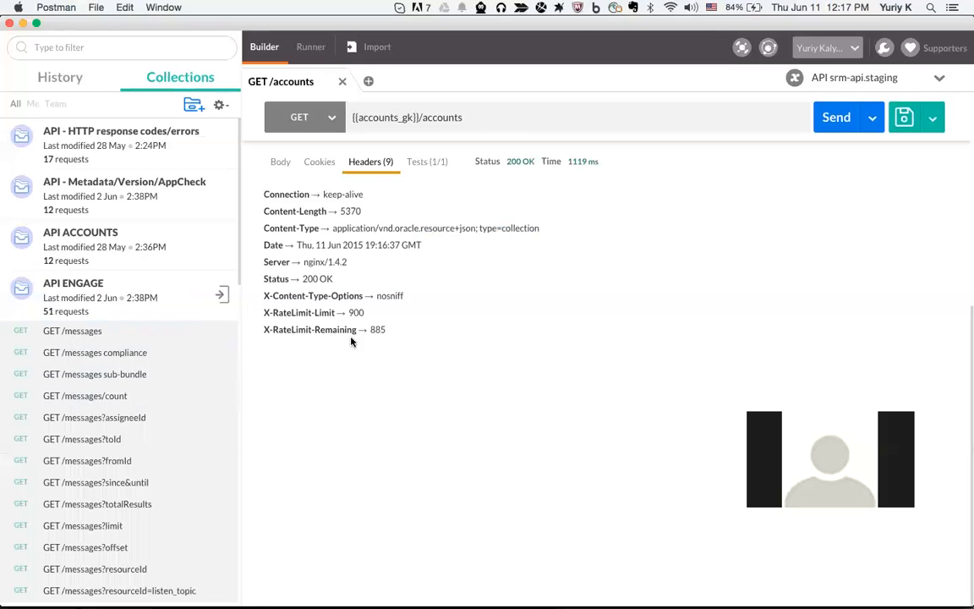
click(461, 175)
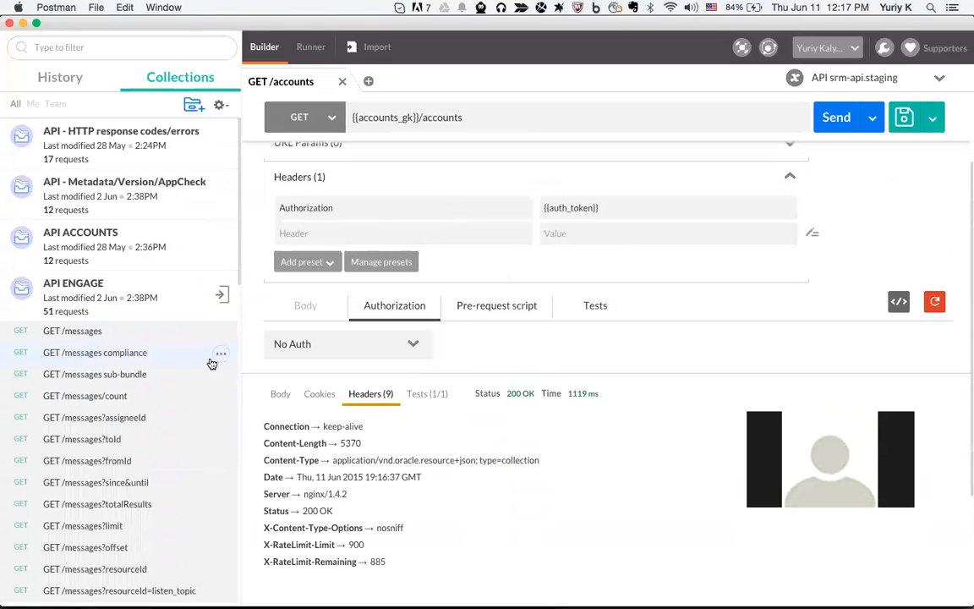
scroll(206, 363, down, 1)
click(109, 291)
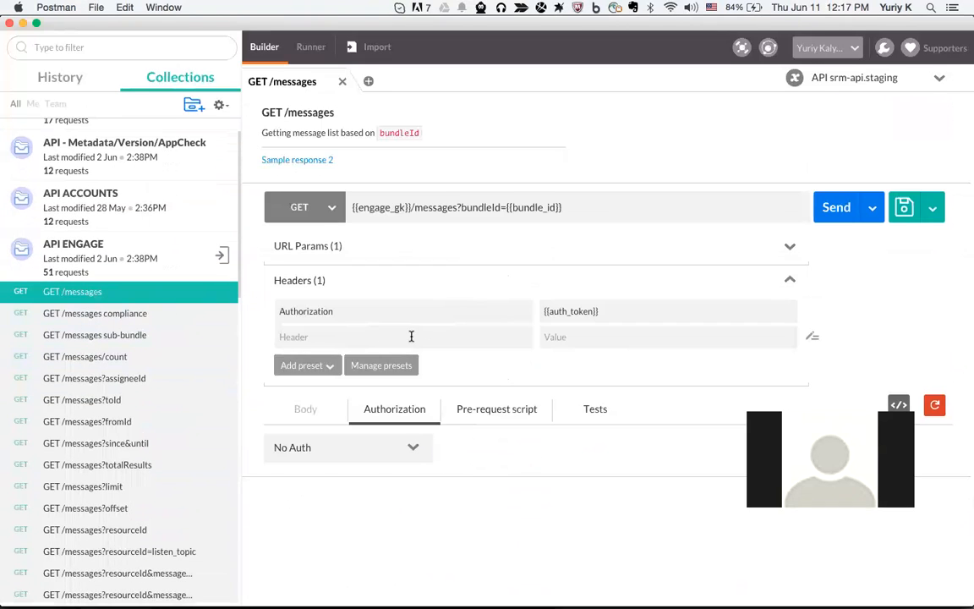
Review the four checks (status 200, limit, count, hasMore true) and send GET /messages
click(591, 408)
scroll(570, 328, down, 1)
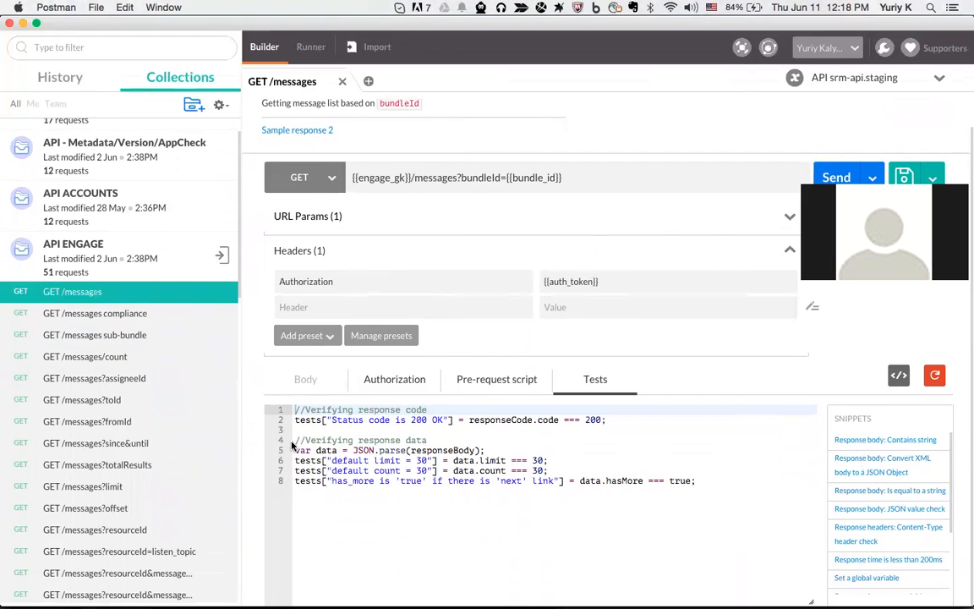
drag(608, 421, 502, 419)
drag(363, 420, 394, 420)
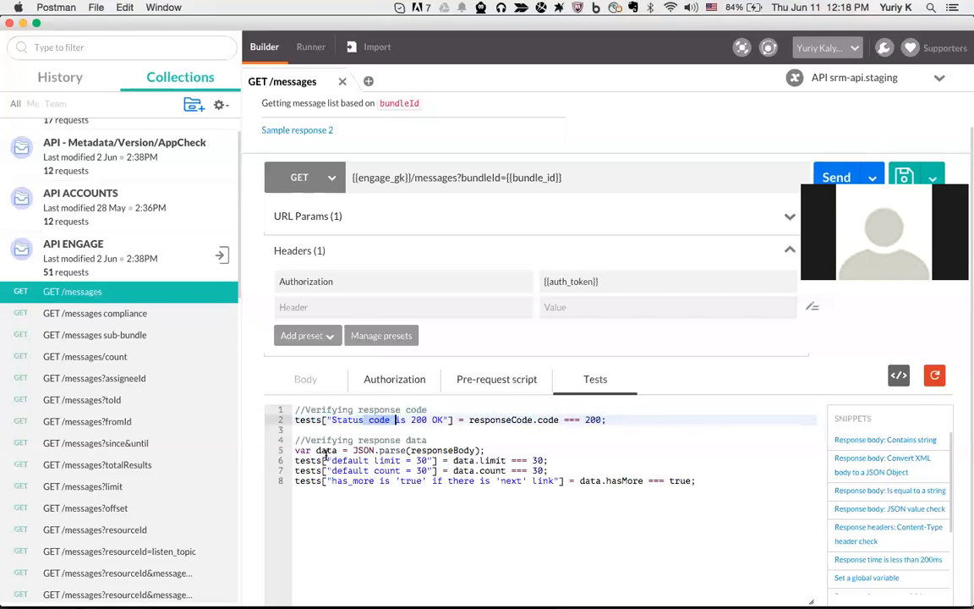
drag(295, 450, 487, 450)
drag(295, 461, 546, 461)
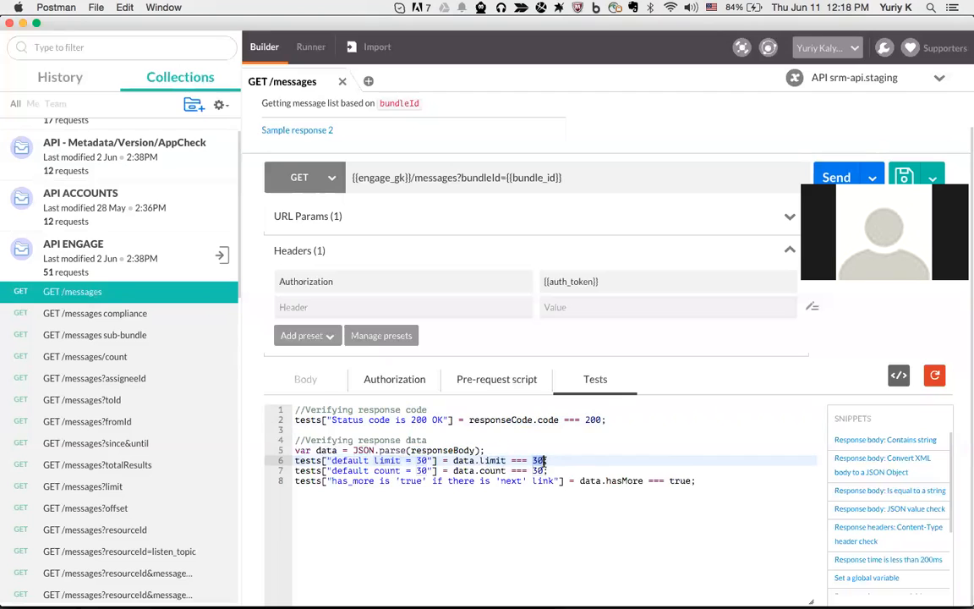
click(536, 470)
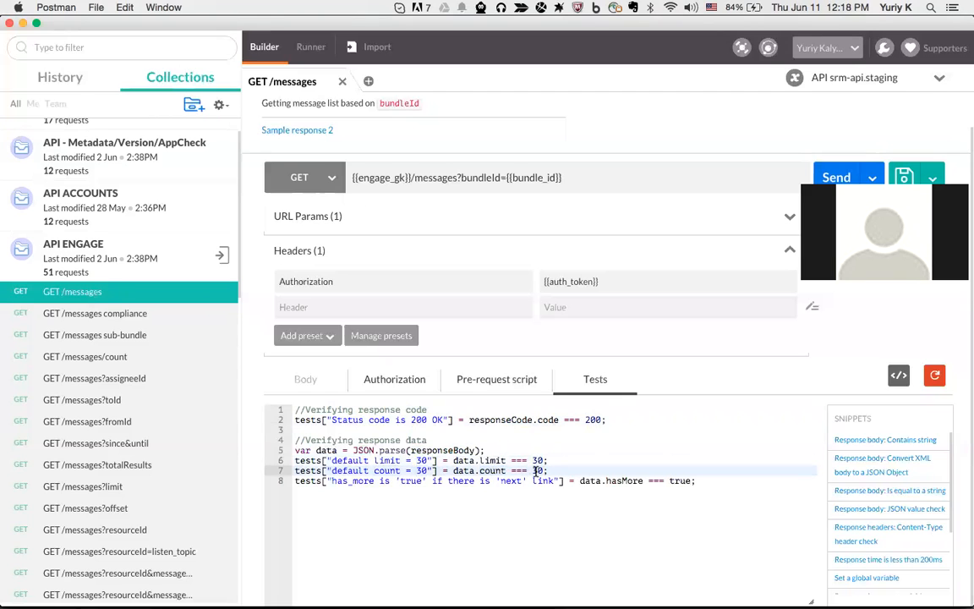
drag(331, 480, 562, 482)
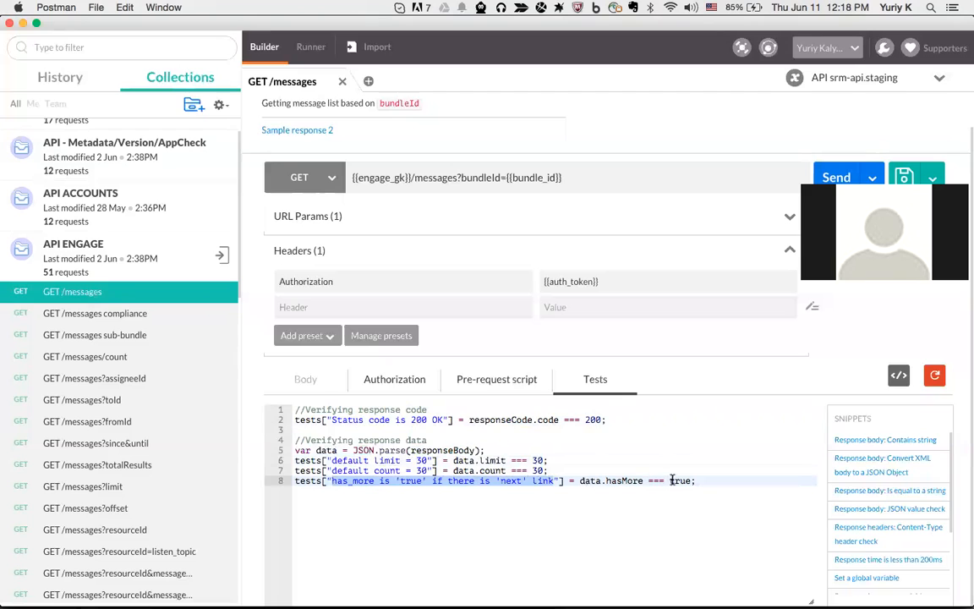
drag(606, 480, 621, 480)
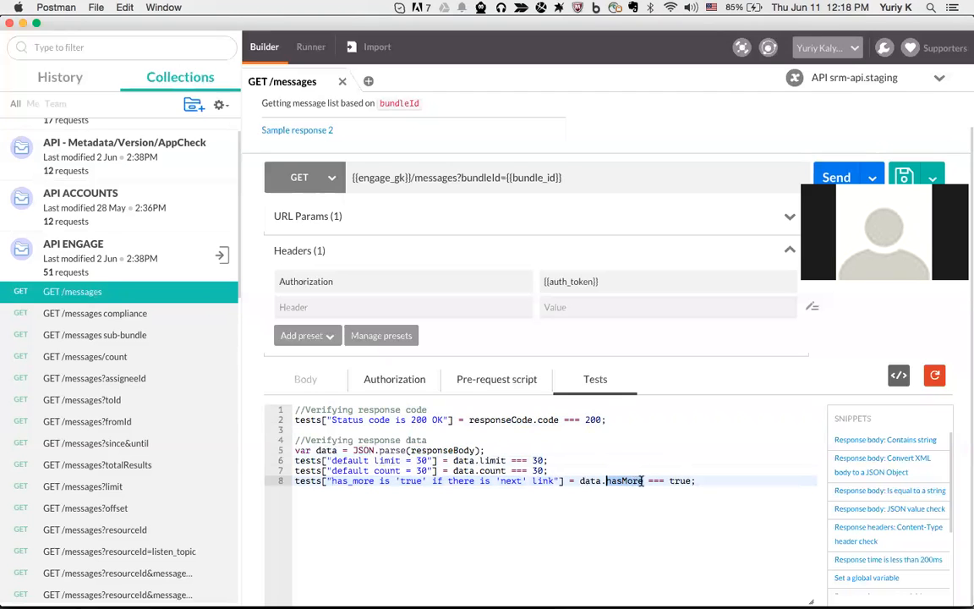
double_click(680, 480)
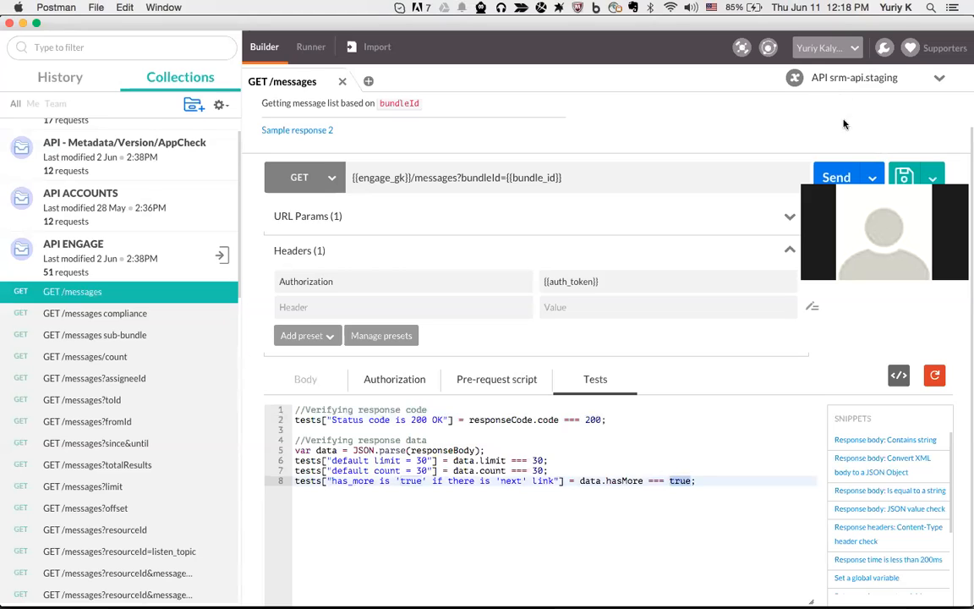
click(844, 173)
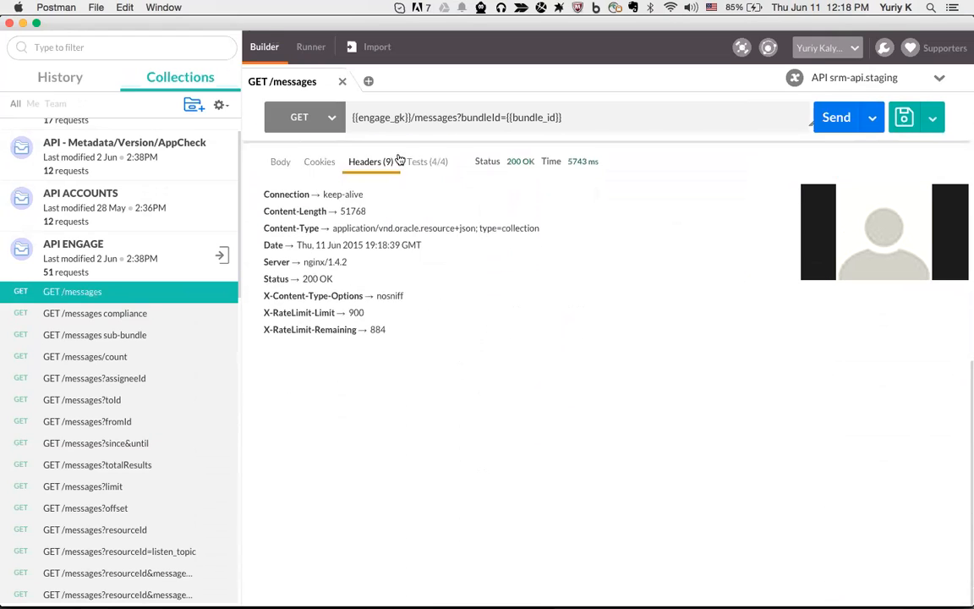
Confirm 4/4 tests pass and review hasMore true, limit 30 and count 30 in the body
click(426, 162)
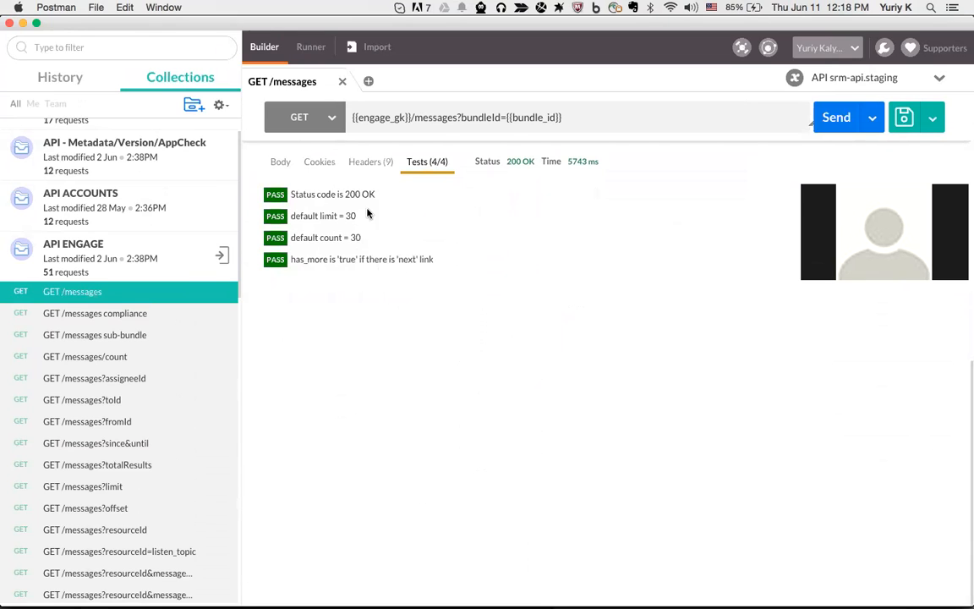
click(278, 161)
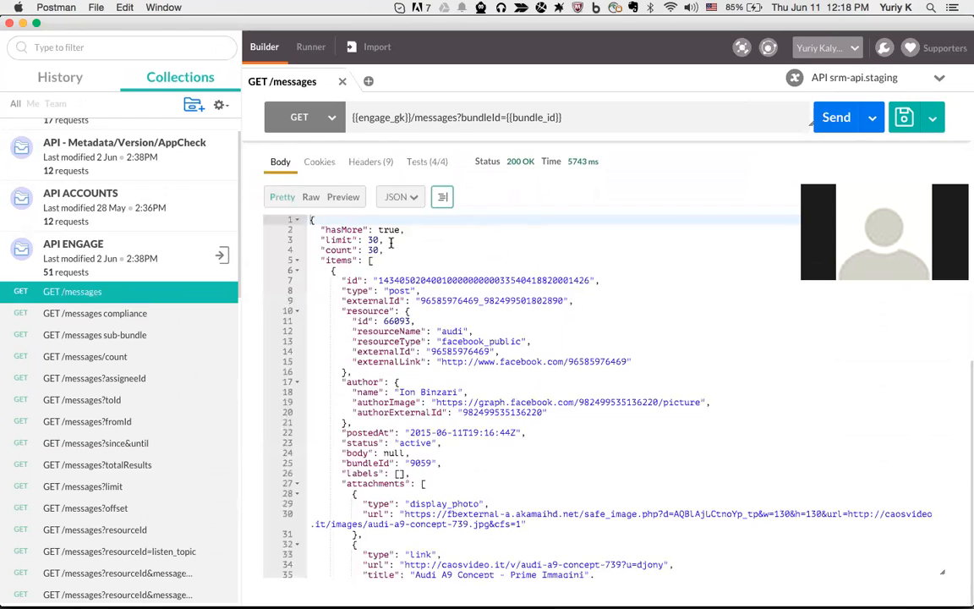
click(319, 229)
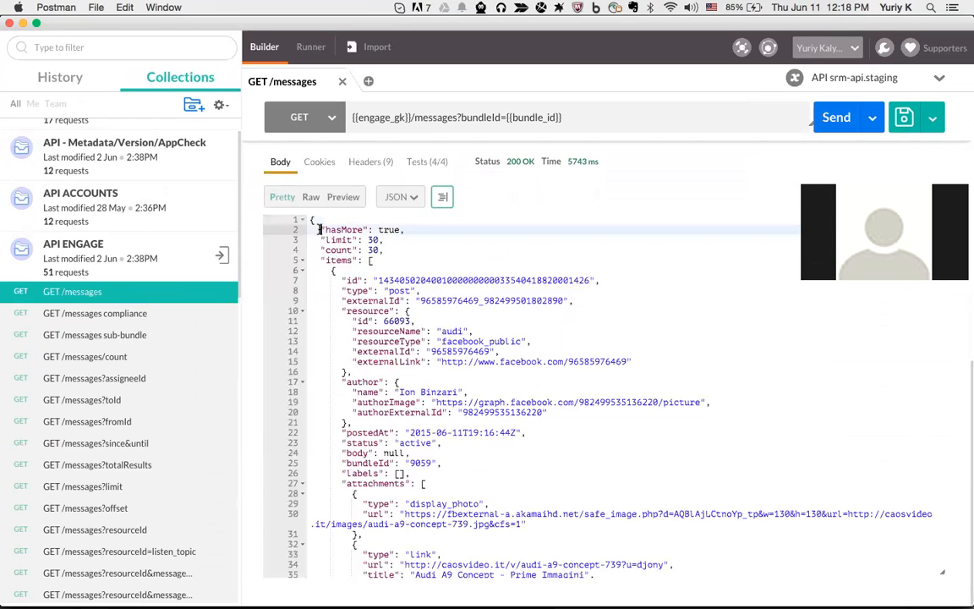
drag(319, 229, 420, 229)
mouse_move(320, 240)
mouse_down()
mouse_move(392, 242)
mouse_move(388, 252)
mouse_move(320, 250)
mouse_up()
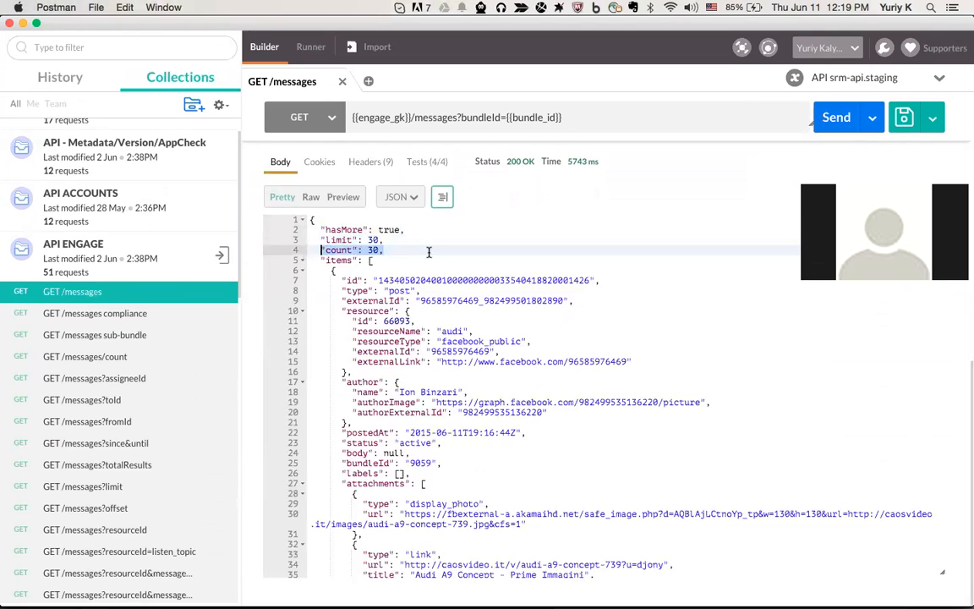
scroll(429, 252, down, 3)
scroll(429, 252, up, 3)
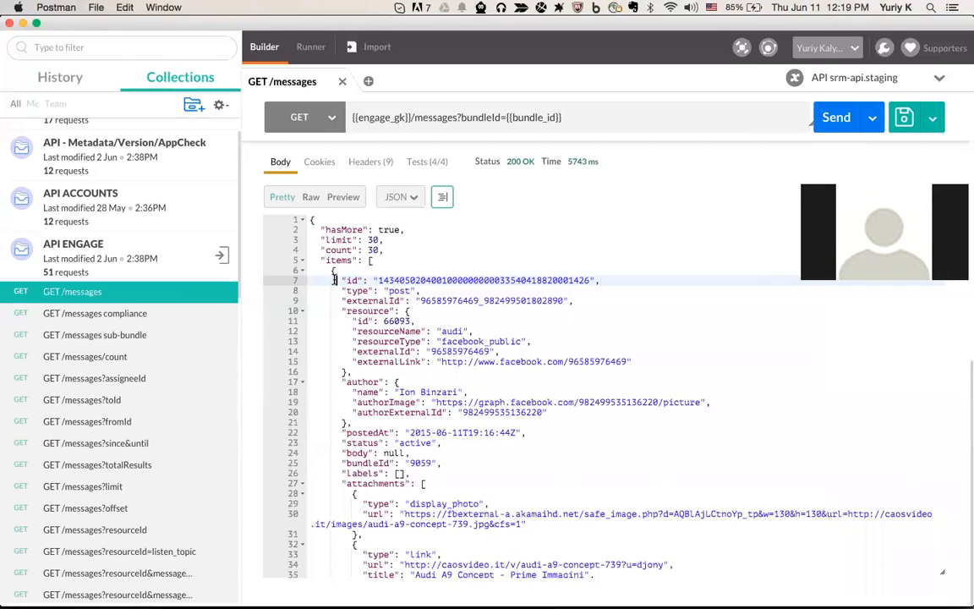
drag(334, 280, 615, 278)
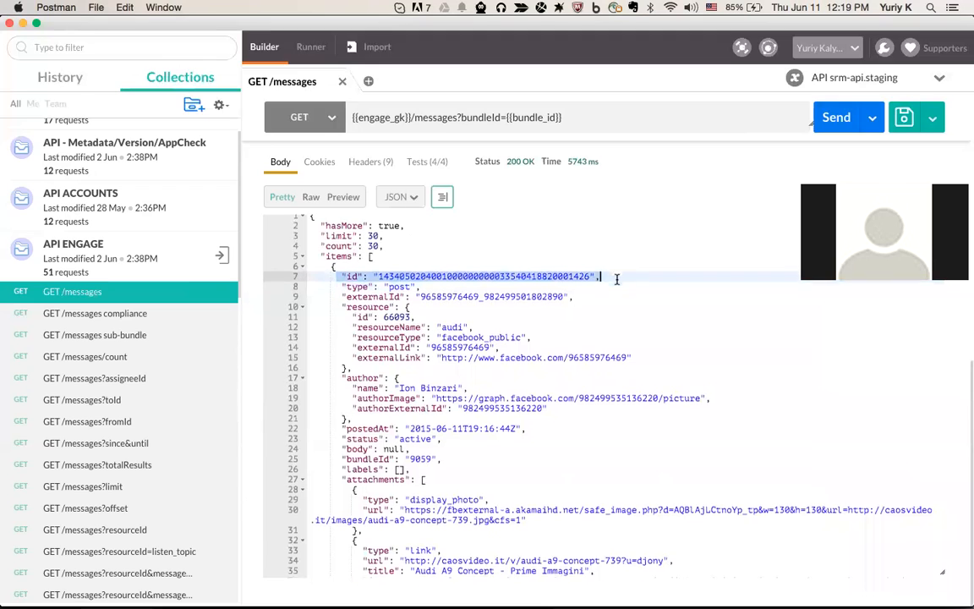
scroll(474, 338, down, 2)
Inspect the first item's "type": "post" from resource audi and widen the collections sidebar
click(310, 247)
drag(323, 247, 422, 248)
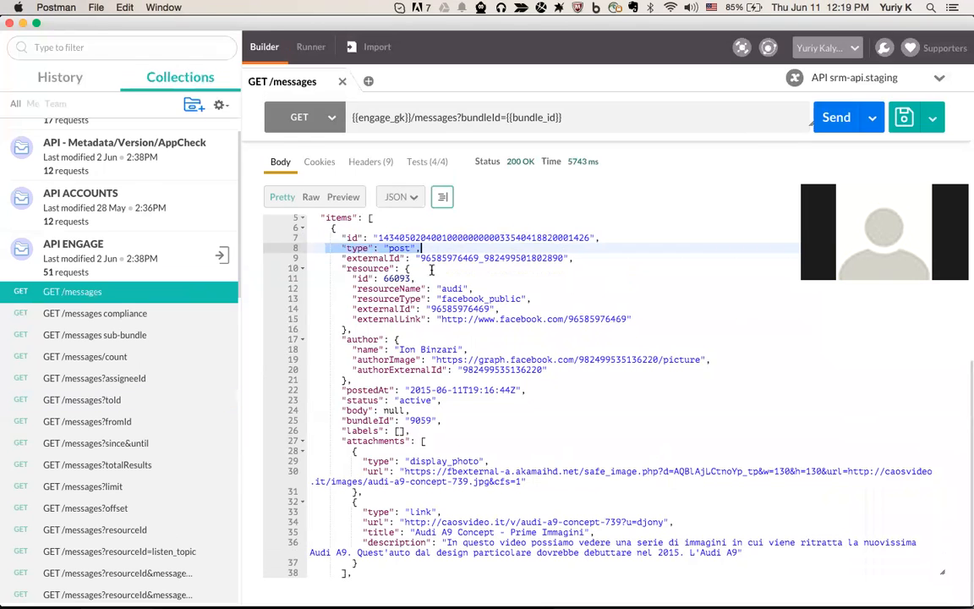
click(439, 248)
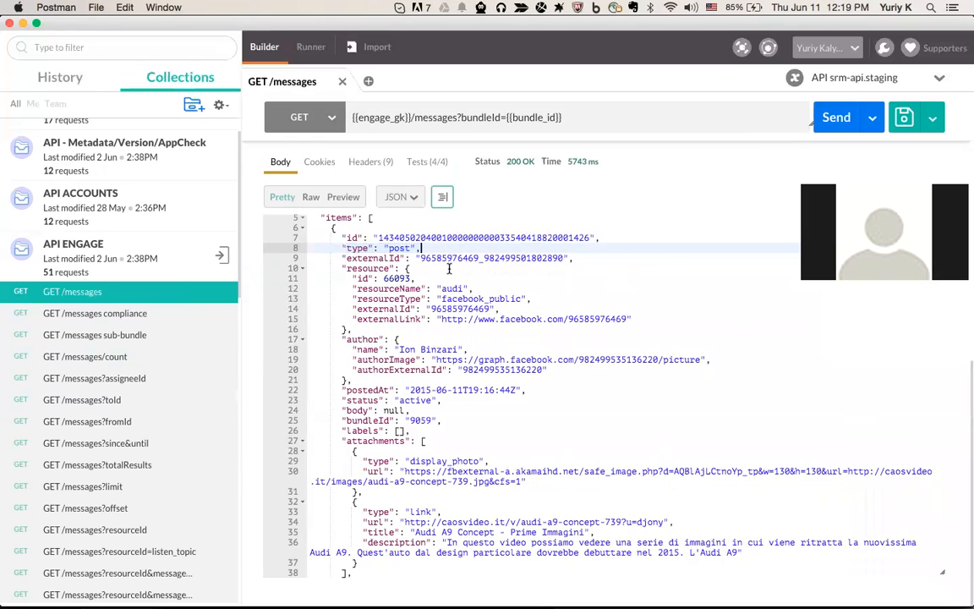
scroll(164, 412, down, 4)
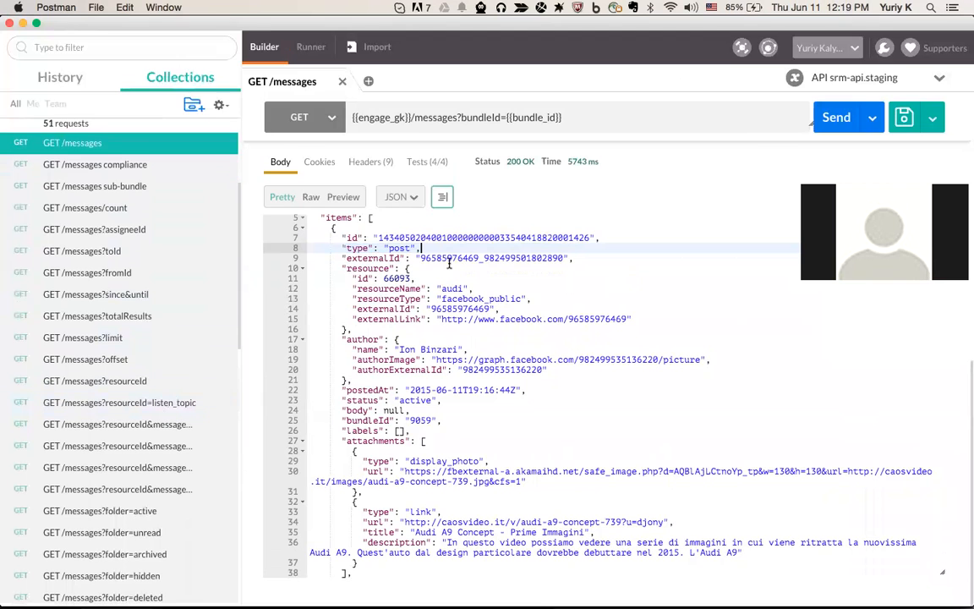
scroll(448, 256, up, 1)
scroll(449, 256, up, 2)
drag(420, 280, 341, 280)
scroll(193, 341, down, 2)
scroll(192, 342, down, 1)
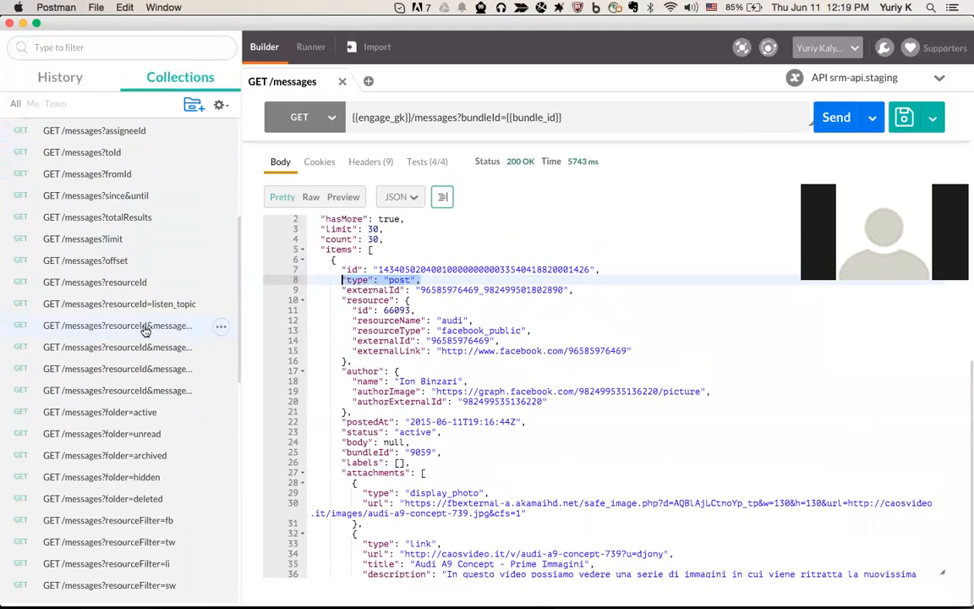
drag(242, 366, 304, 367)
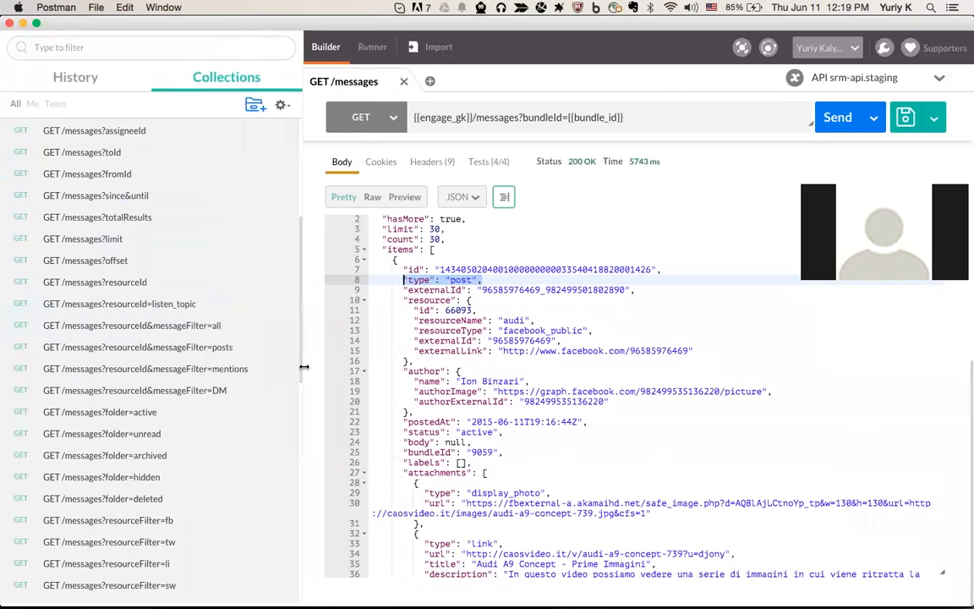
Send GET /messages?resourceId&messageFilter=posts, getting 200 OK with 4/4 tests passing
click(168, 352)
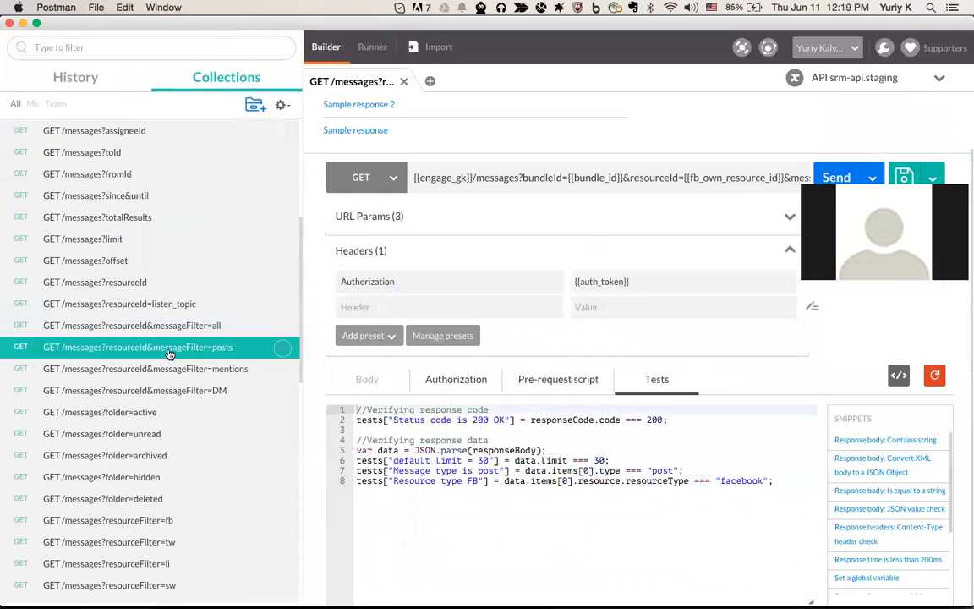
drag(641, 178, 807, 179)
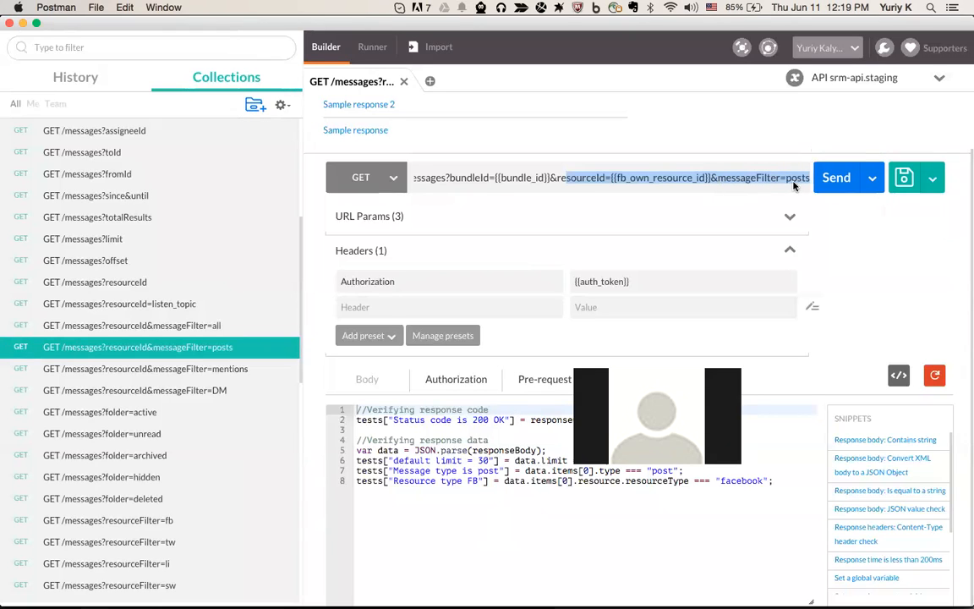
click(830, 178)
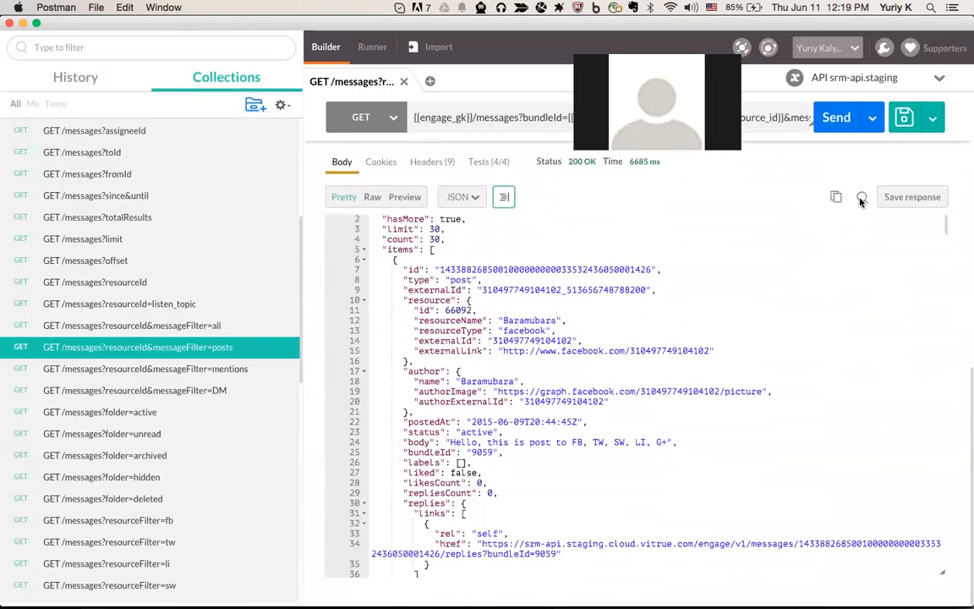
click(861, 197)
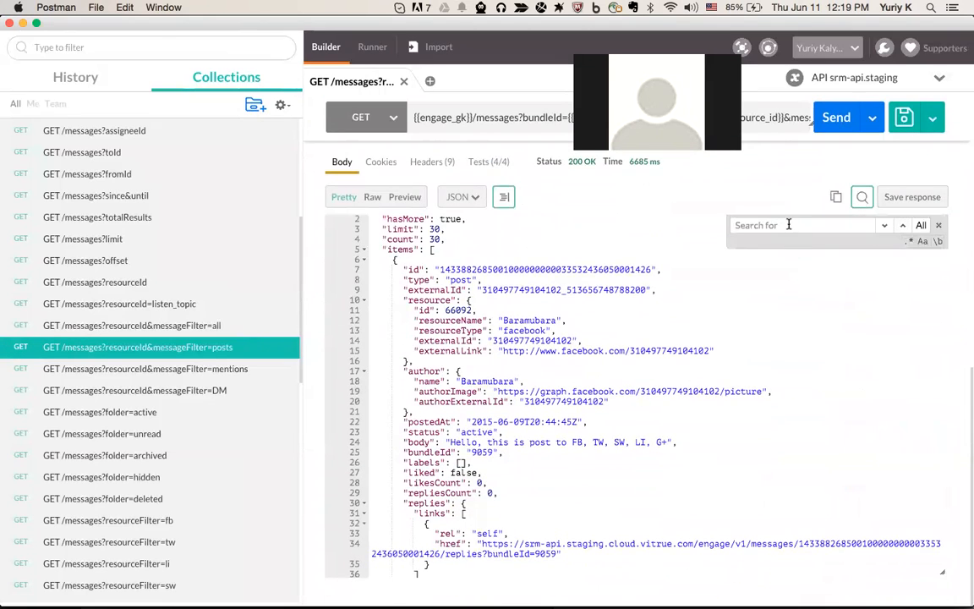
text(mentions)
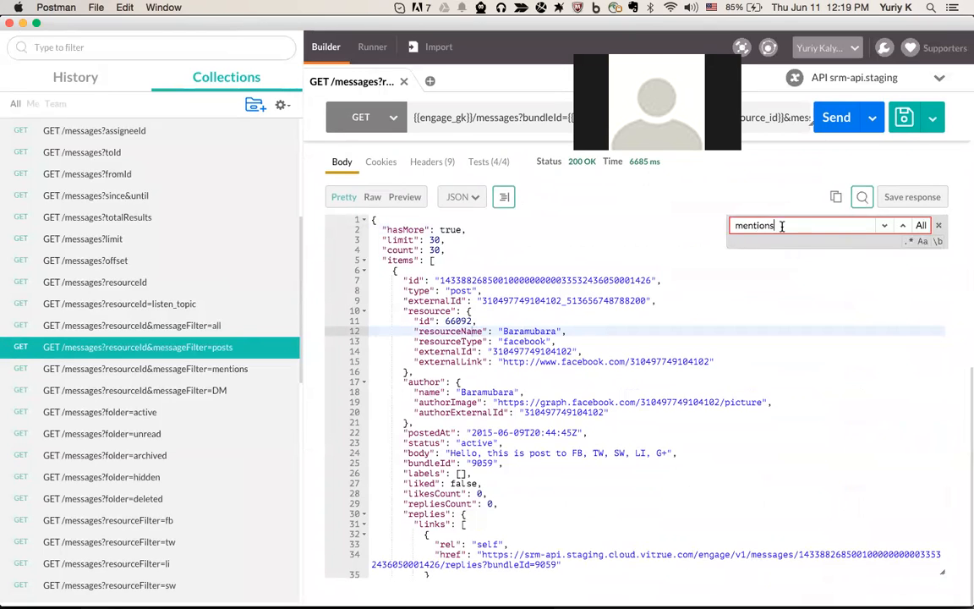
key(super+a)
text(dire)
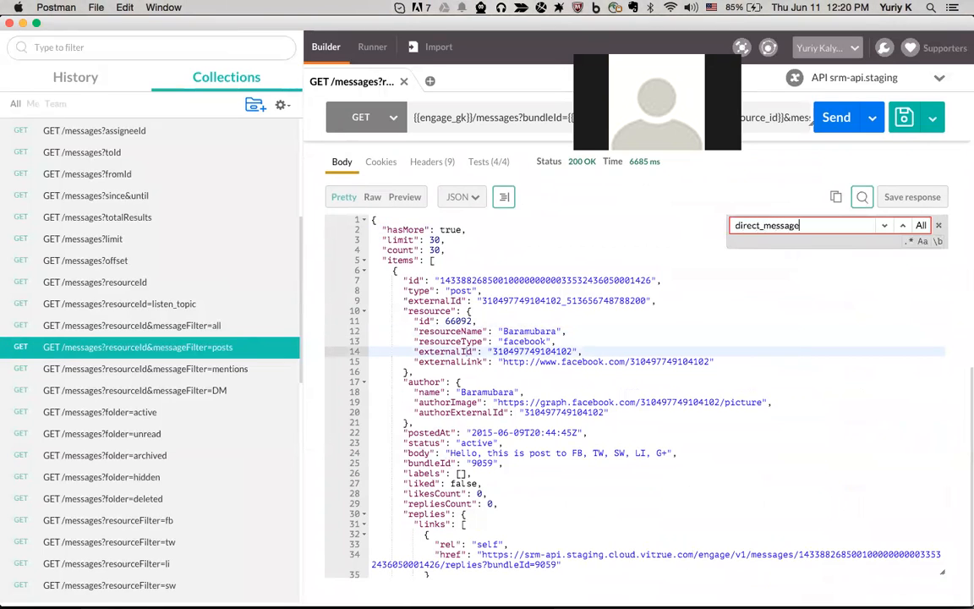
text(ct_messages)
double_click(732, 225)
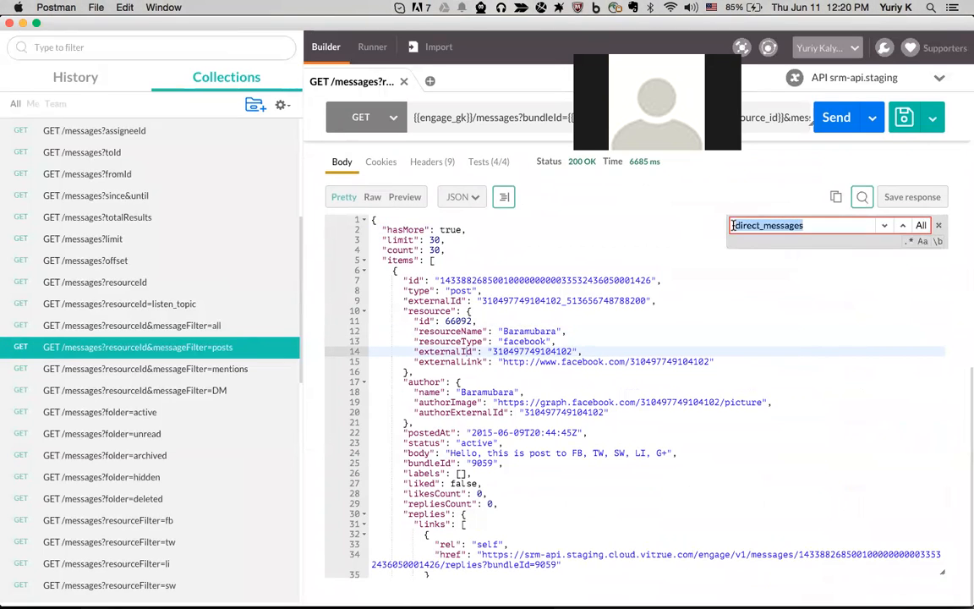
text(posts)
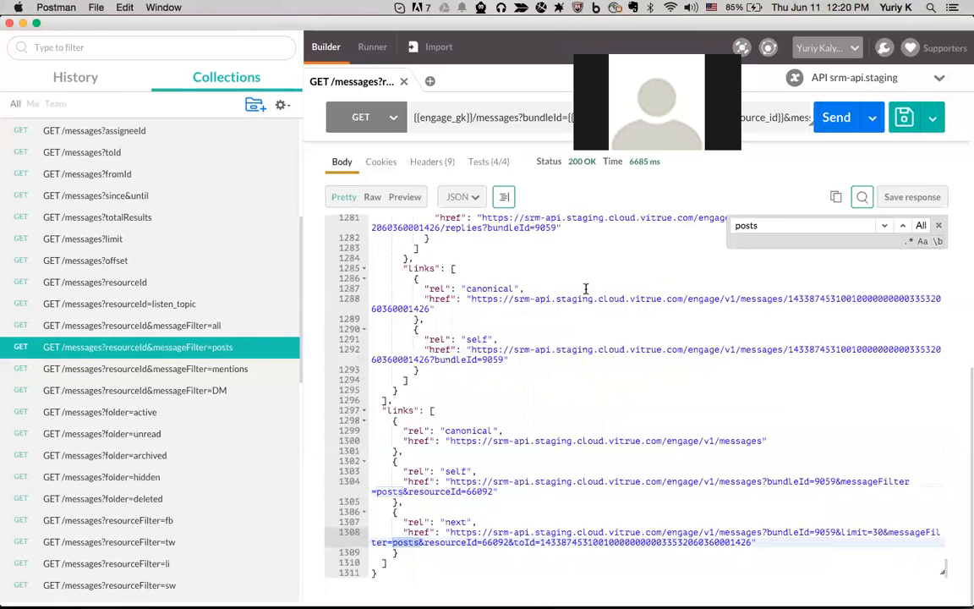
click(884, 228)
click(884, 228)
click(885, 228)
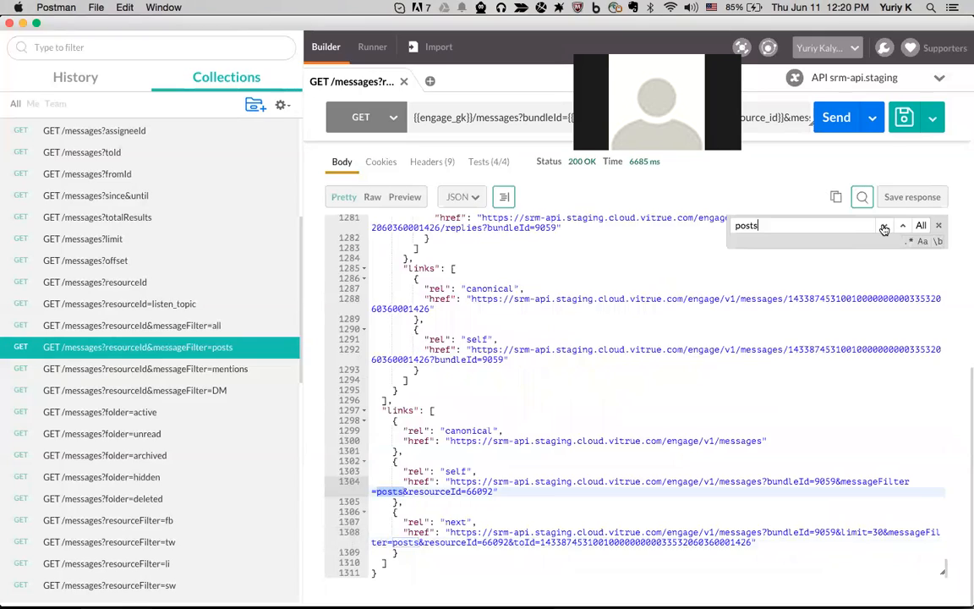
scroll(519, 391, up, 10)
scroll(521, 391, up, 3)
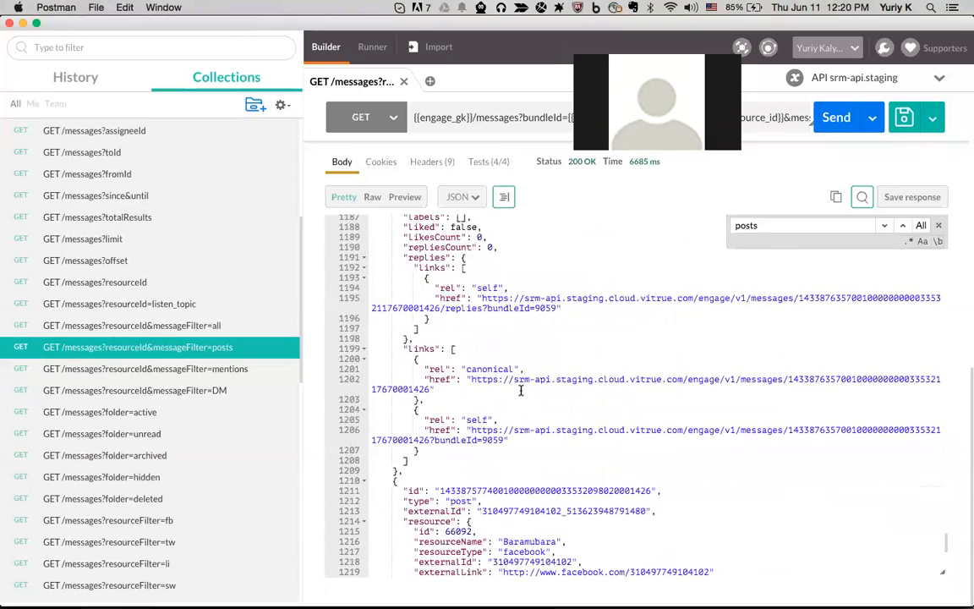
scroll(520, 391, up, 7)
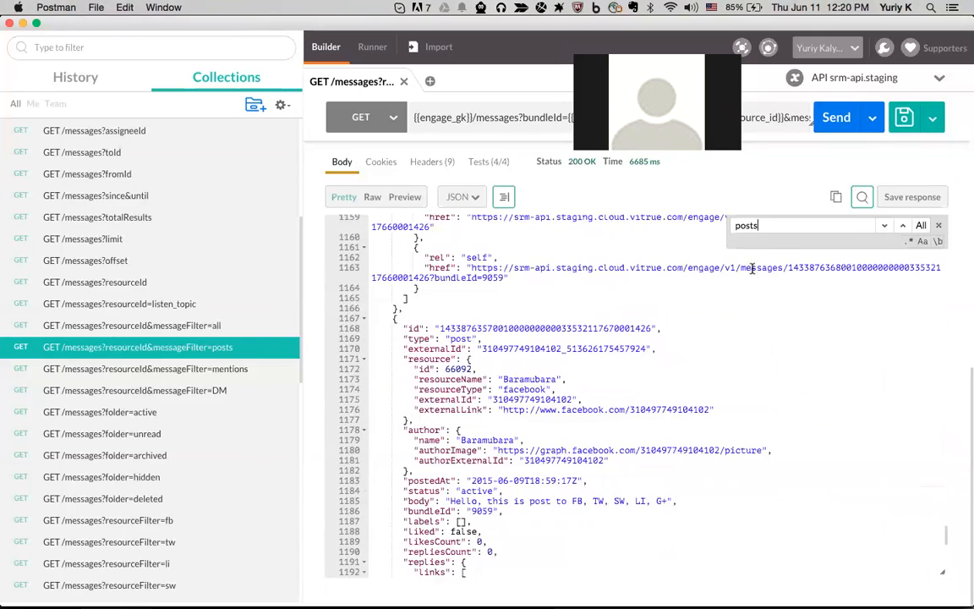
click(766, 225)
key(BackSpace)
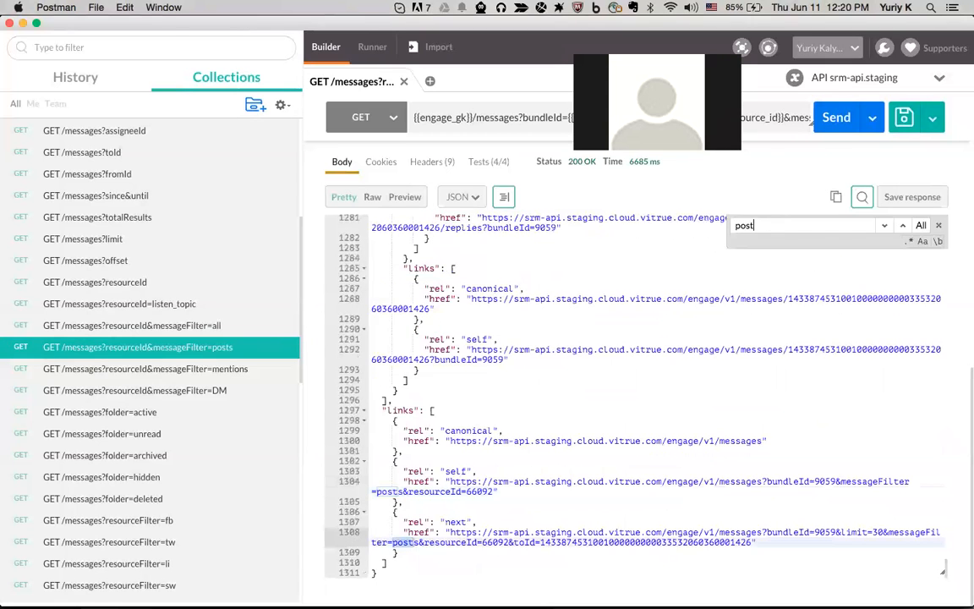
scroll(460, 420, up, 10)
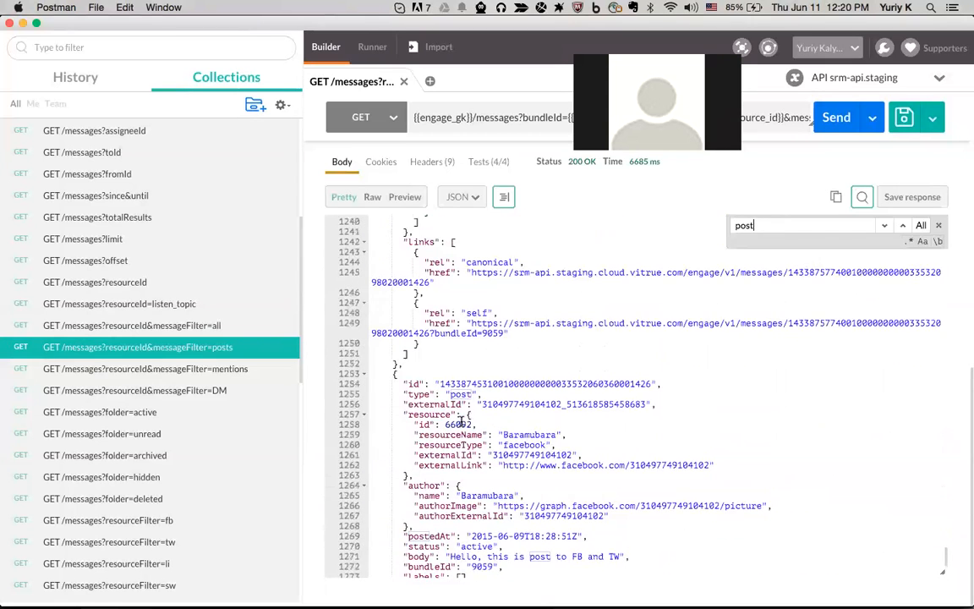
click(487, 414)
drag(486, 414, 397, 413)
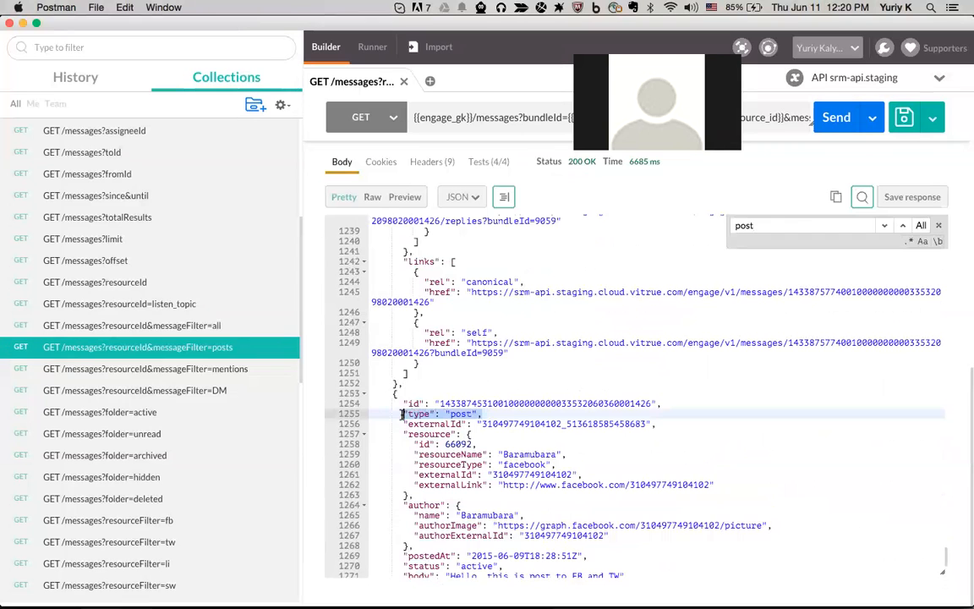
click(799, 224)
key(Return)
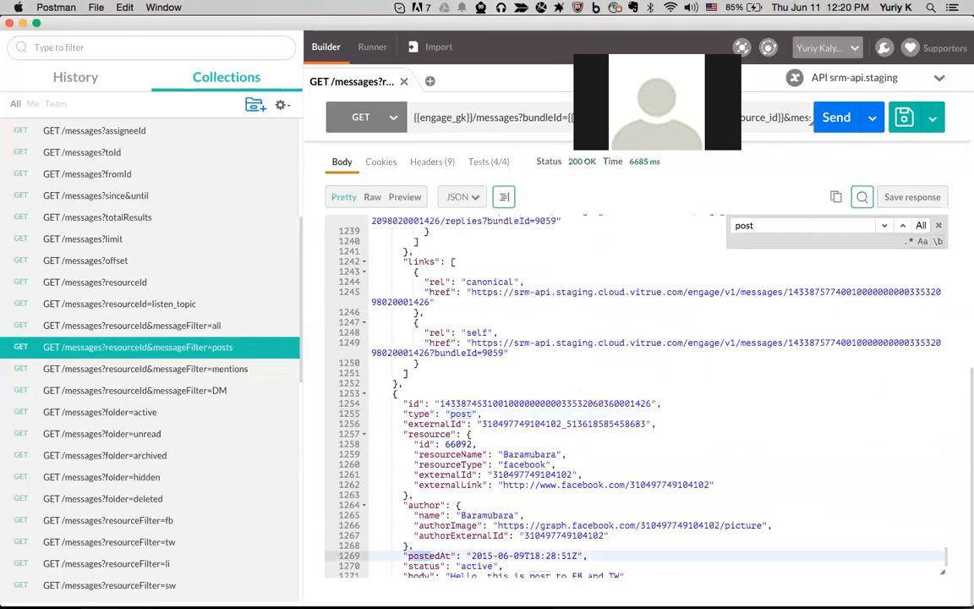
key(Return)
key(Return)
key(Return)
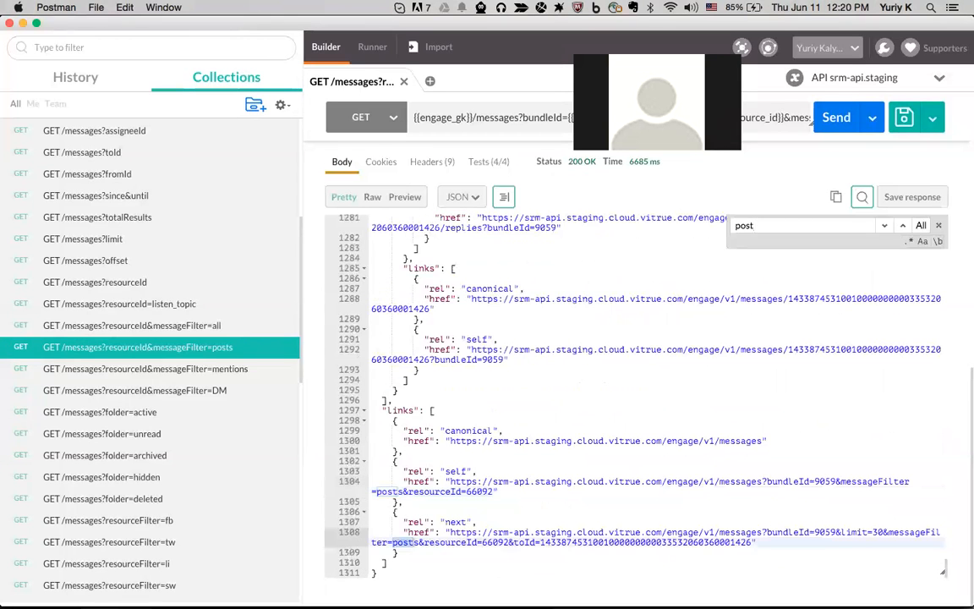
click(936, 224)
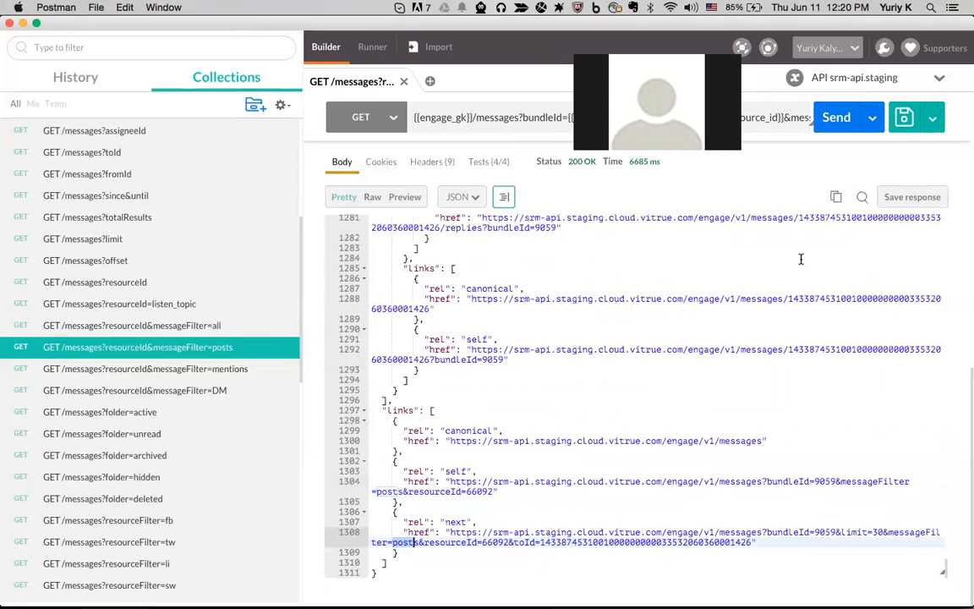
scroll(765, 301, up, 15)
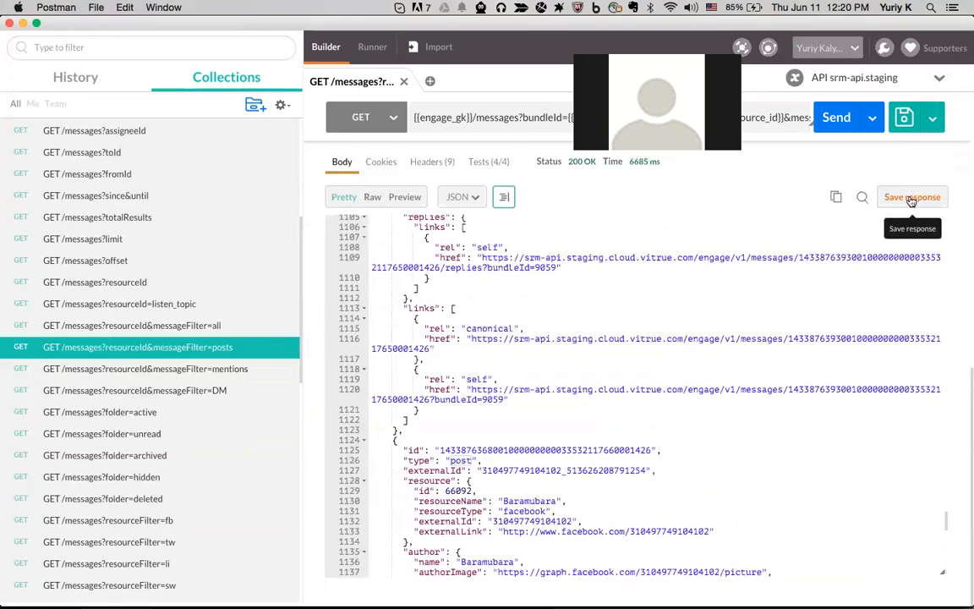
scroll(566, 346, up, 3)
scroll(567, 346, up, 20)
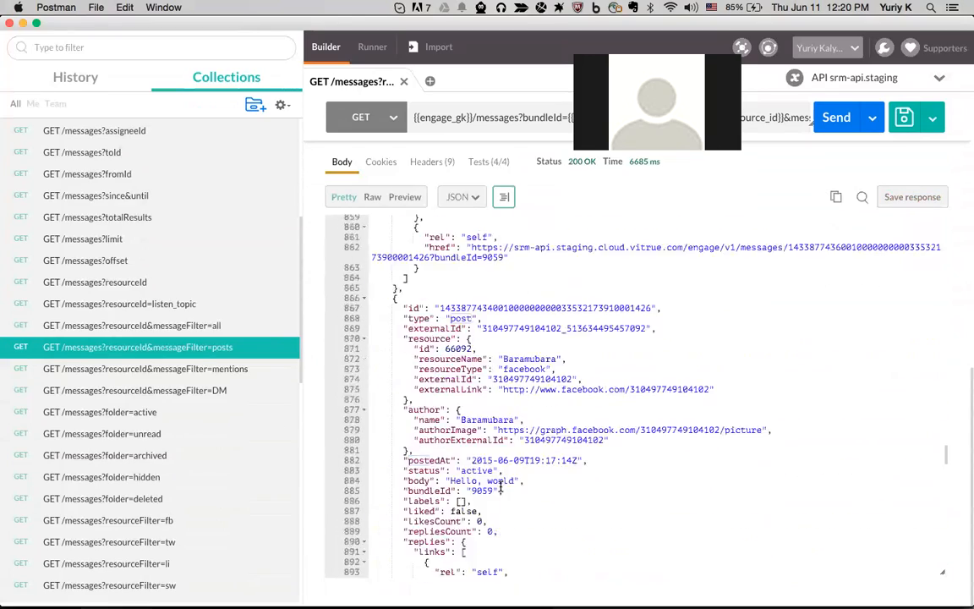
scroll(447, 265, up, 10)
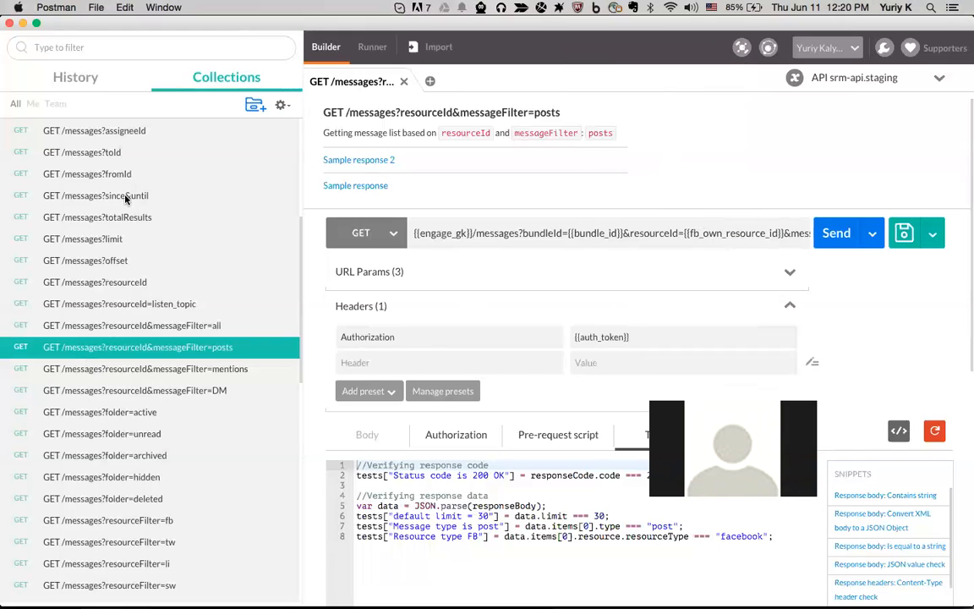
Open GET /messages?limit and review its limit=3 URL, sample responses and tests
click(123, 240)
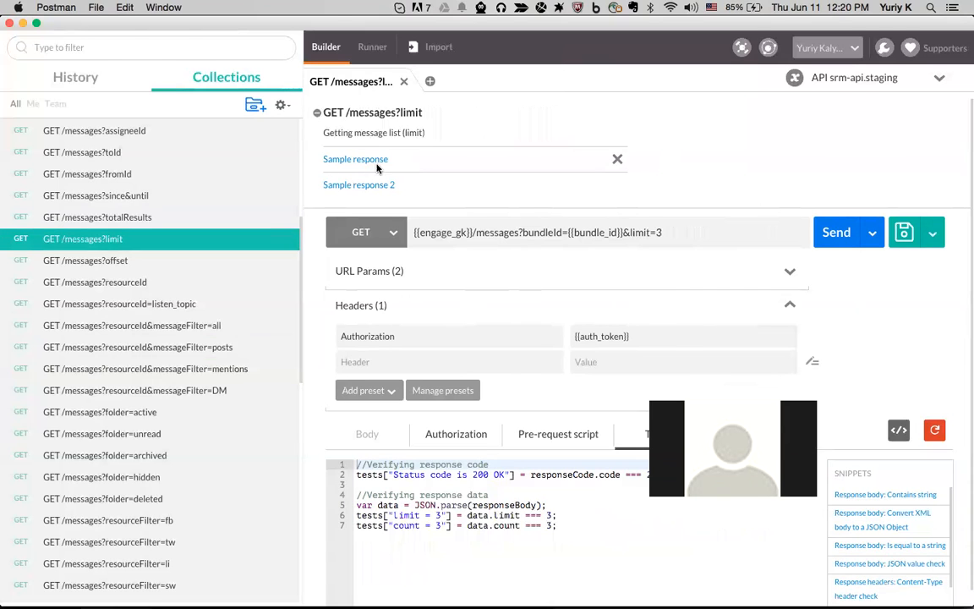
scroll(490, 313, down, 10)
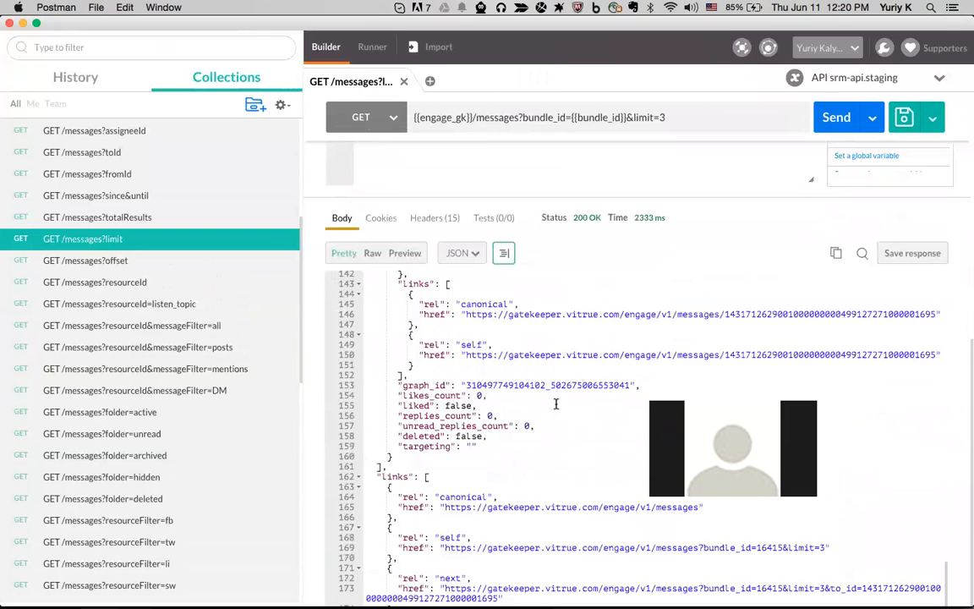
scroll(475, 376, up, 15)
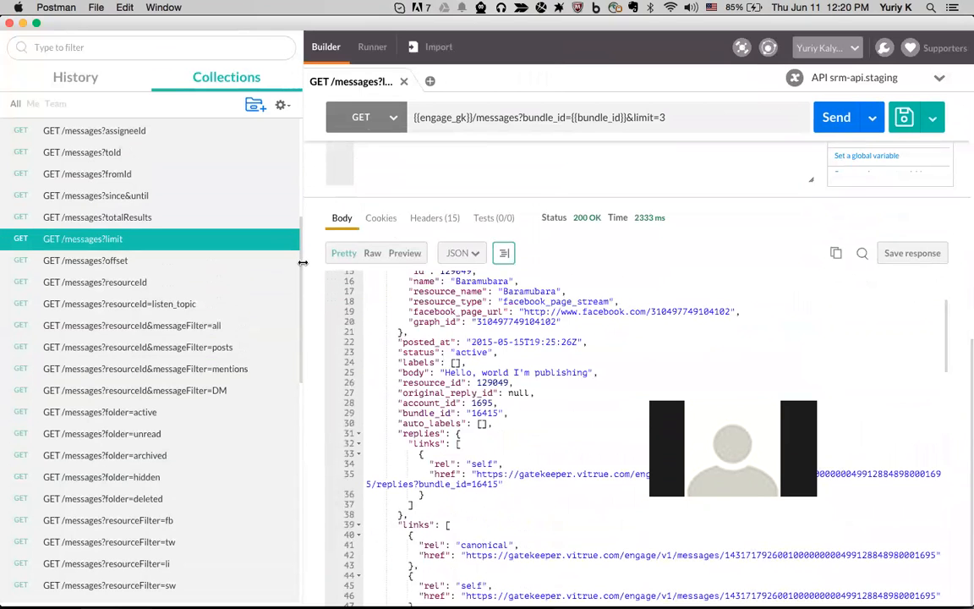
scroll(313, 245, up, 10)
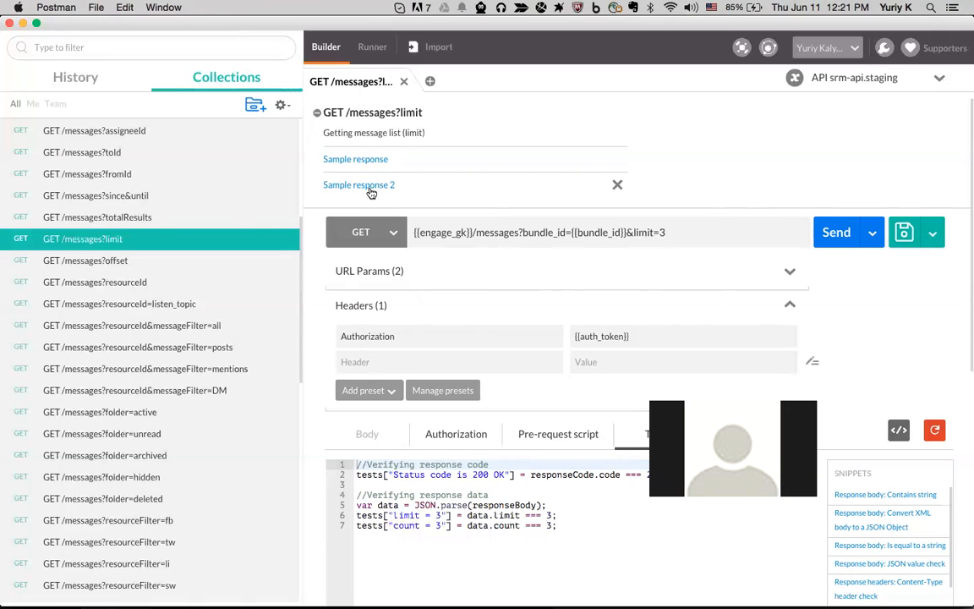
click(370, 188)
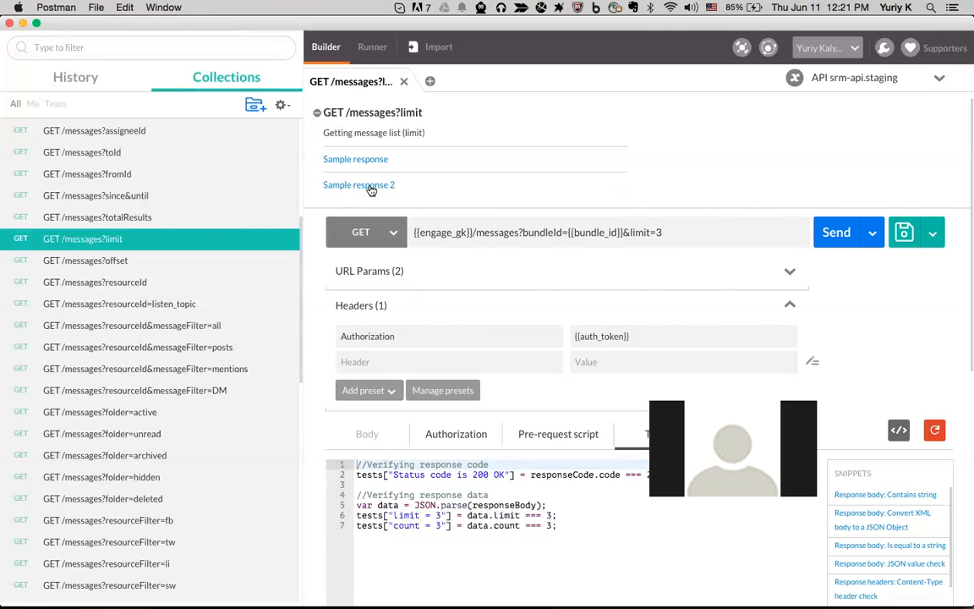
scroll(372, 191, down, 10)
scroll(426, 440, down, 10)
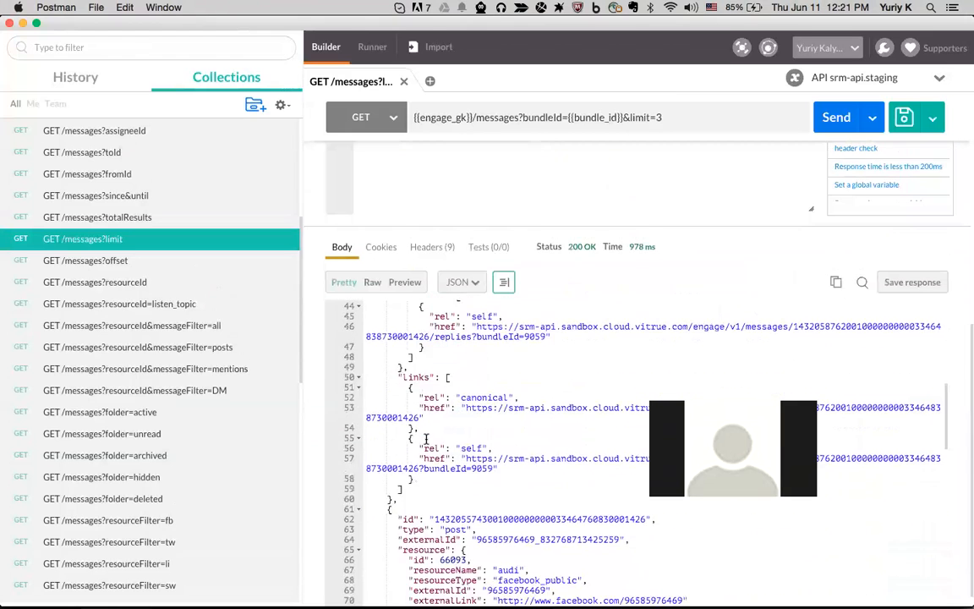
scroll(426, 440, up, 3)
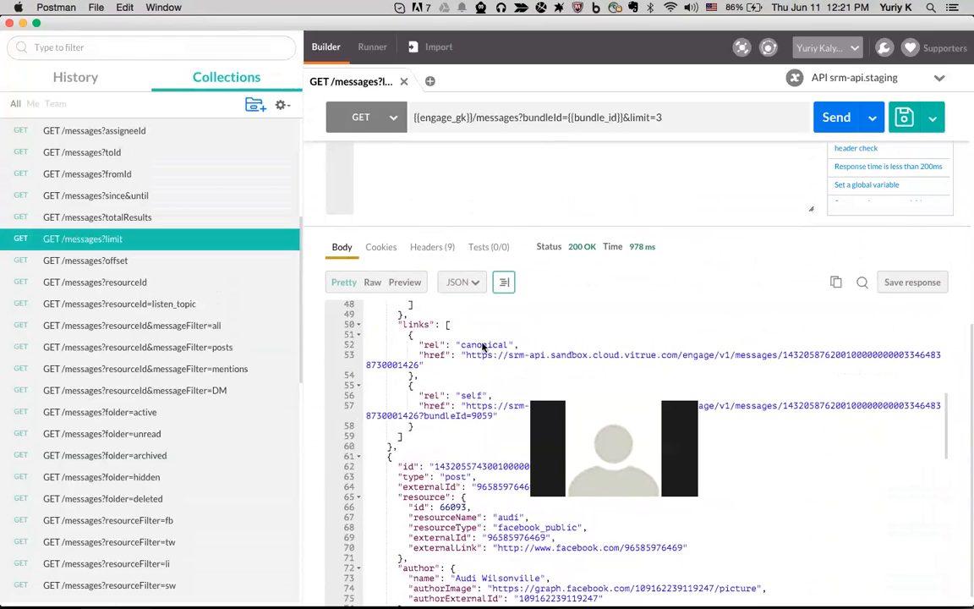
click(372, 284)
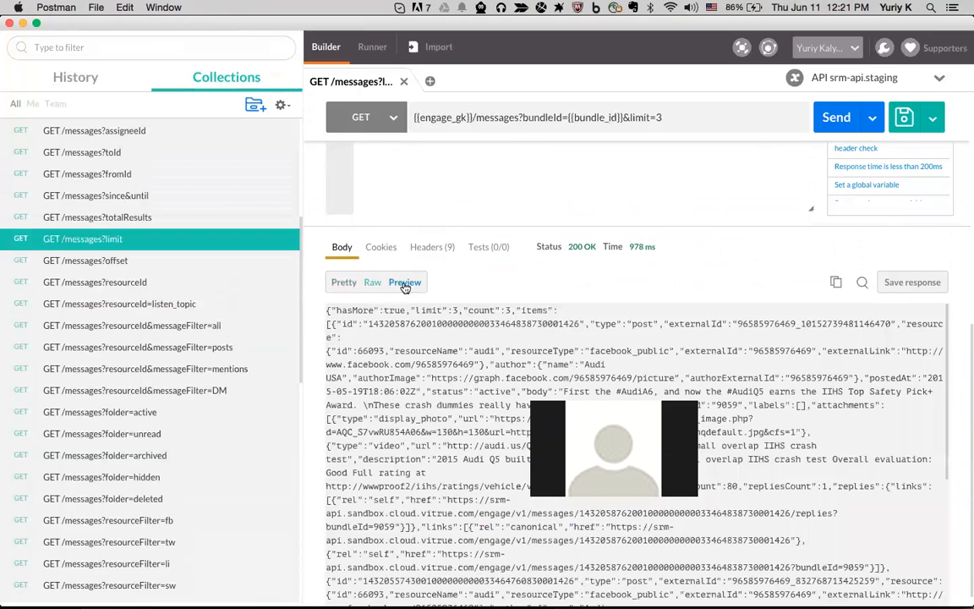
click(404, 284)
click(373, 283)
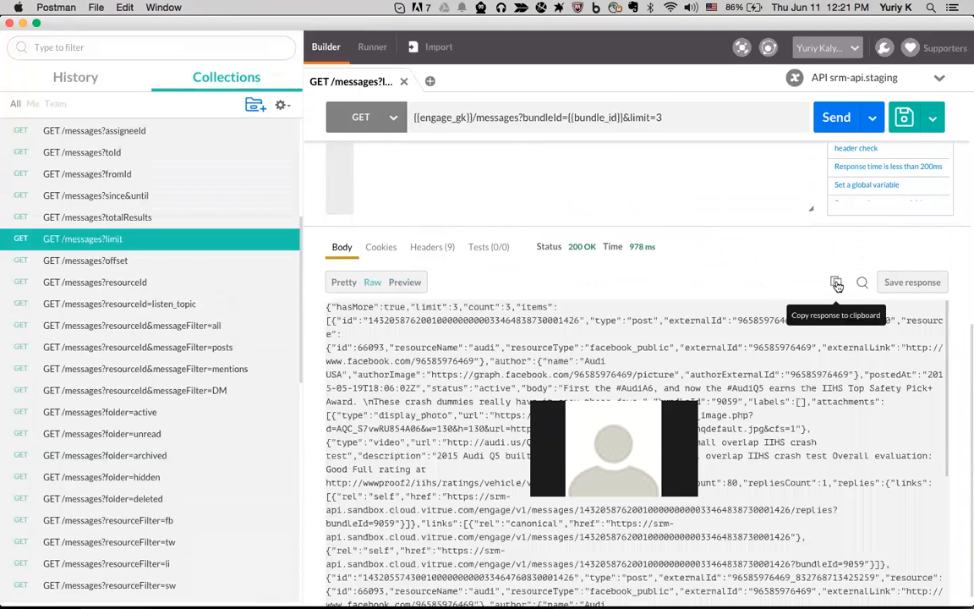
scroll(837, 311, up, 10)
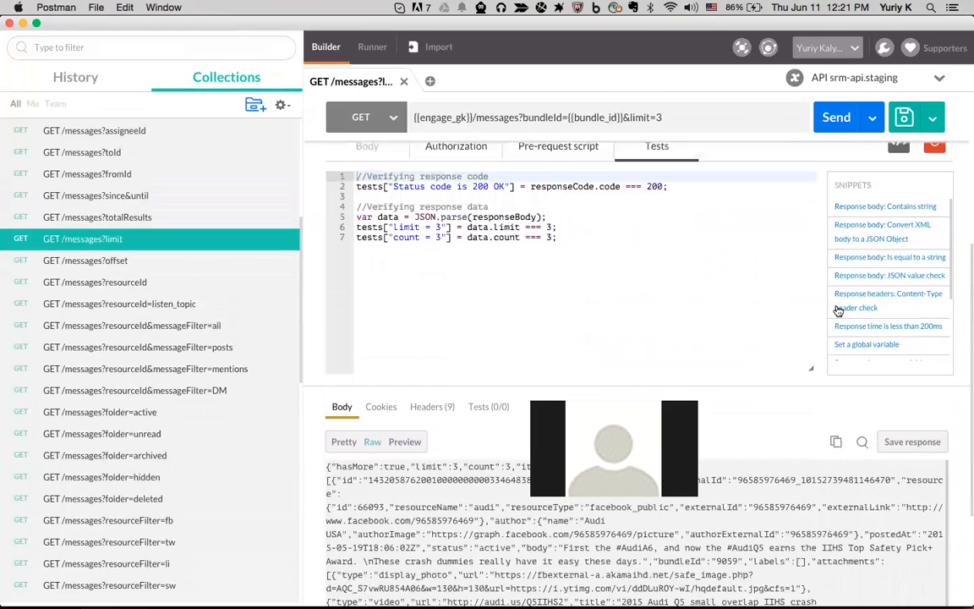
scroll(837, 311, up, 1)
scroll(859, 332, down, 2)
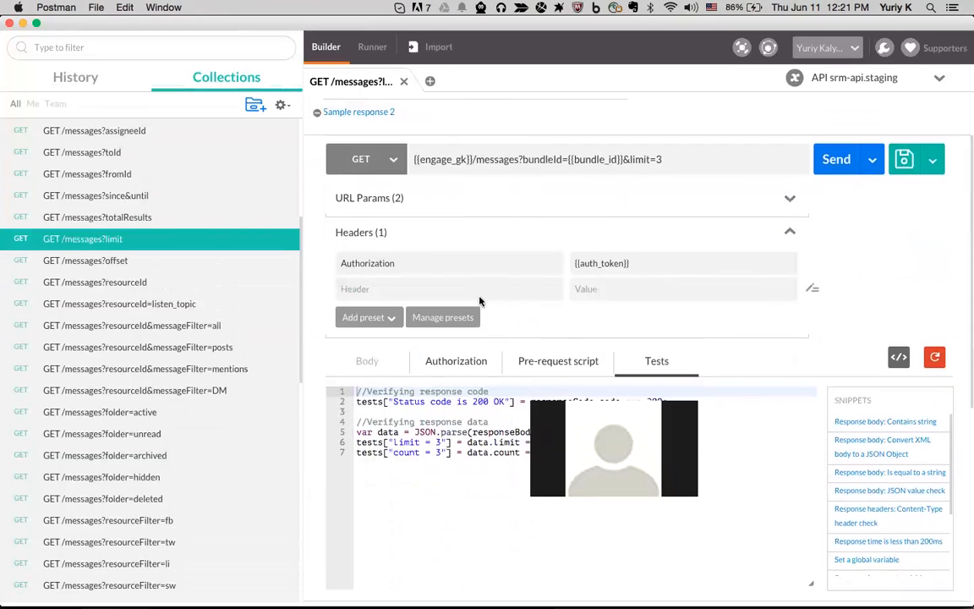
scroll(183, 300, down, 15)
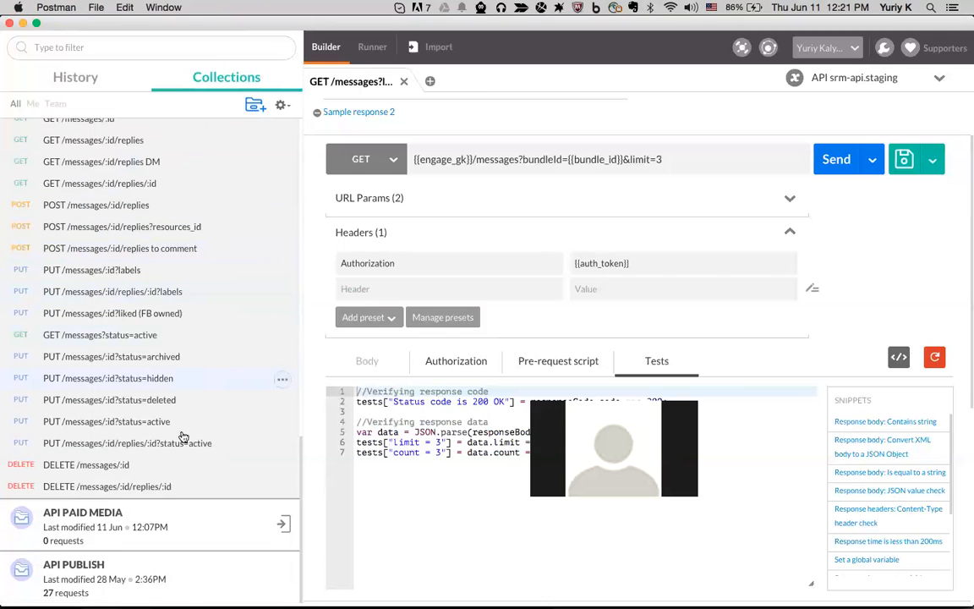
Expand the API PUBLISH collection and open the POST /posts FB & TW request
click(175, 577)
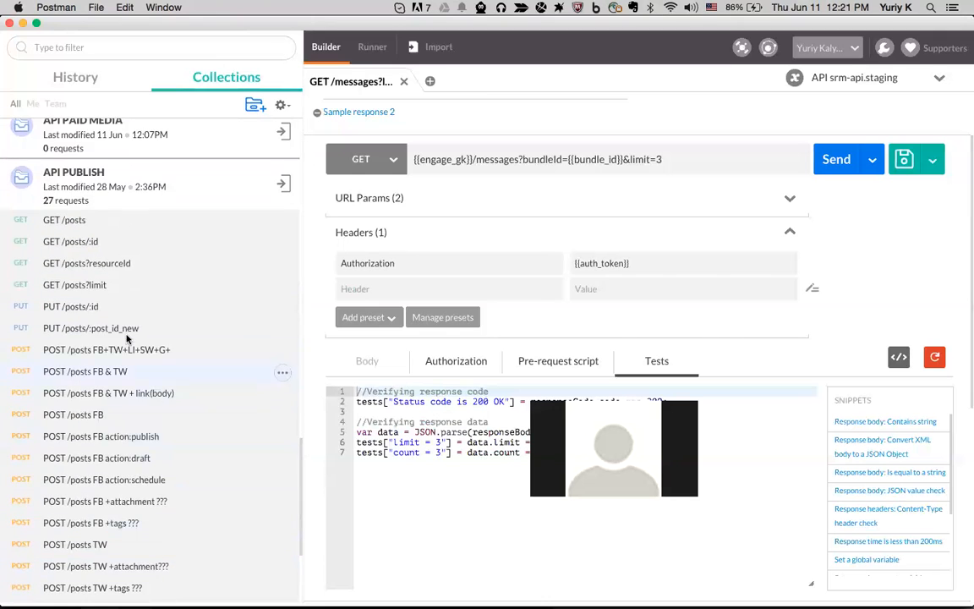
click(110, 372)
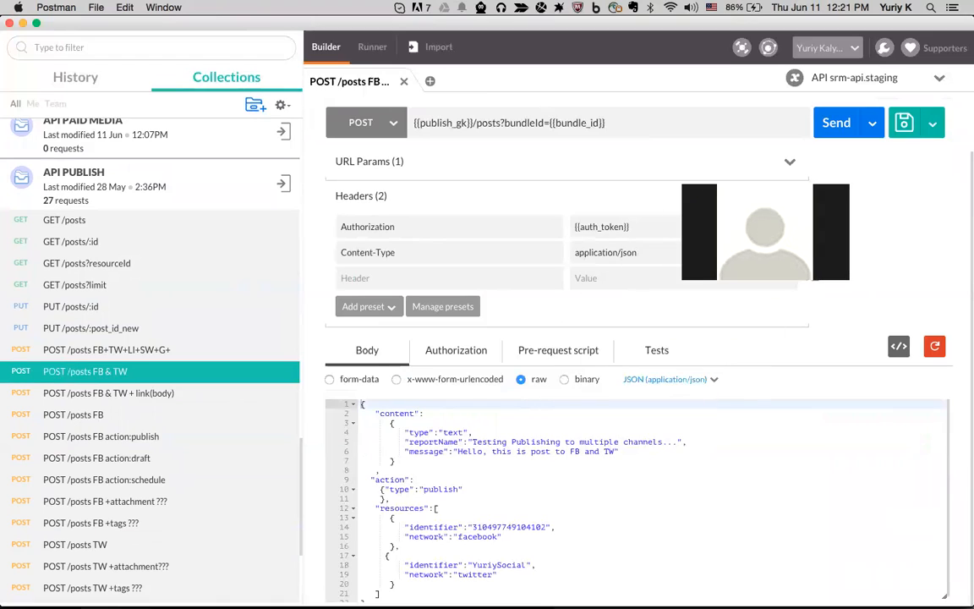
scroll(543, 401, down, 1)
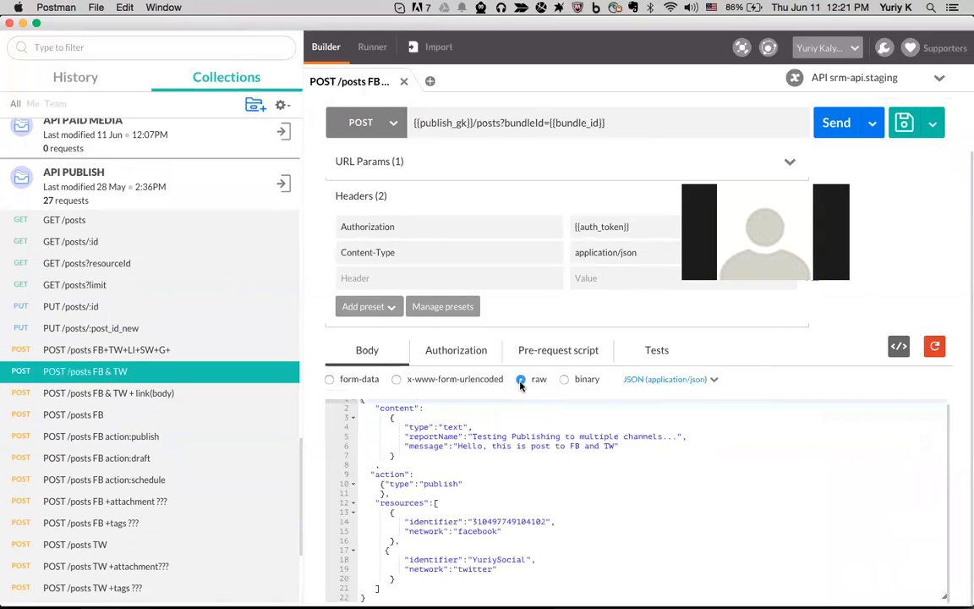
scroll(403, 438, up, 1)
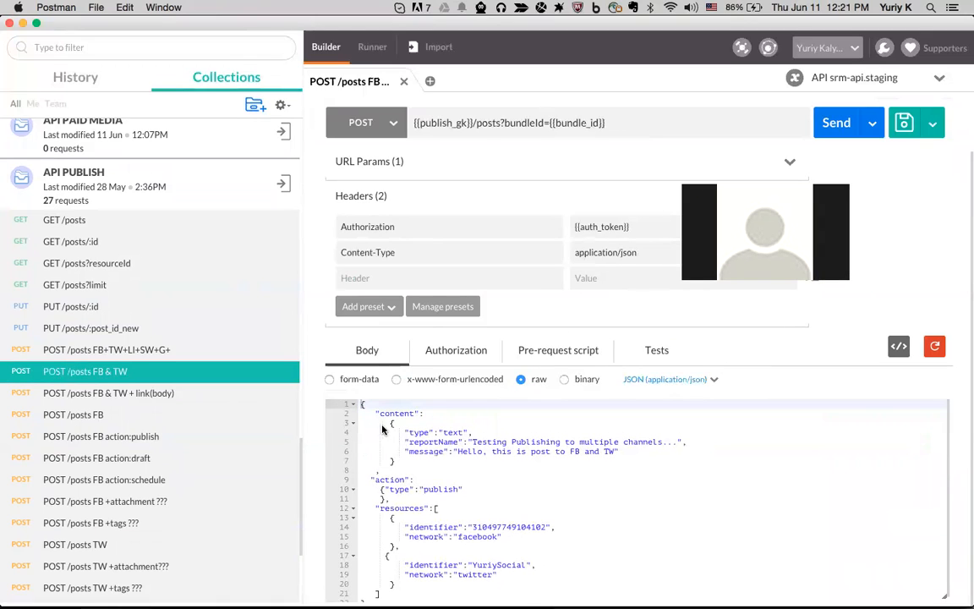
Highlight the reportName, message, publish action type and facebook resource lines in the JSON body
drag(372, 413, 478, 438)
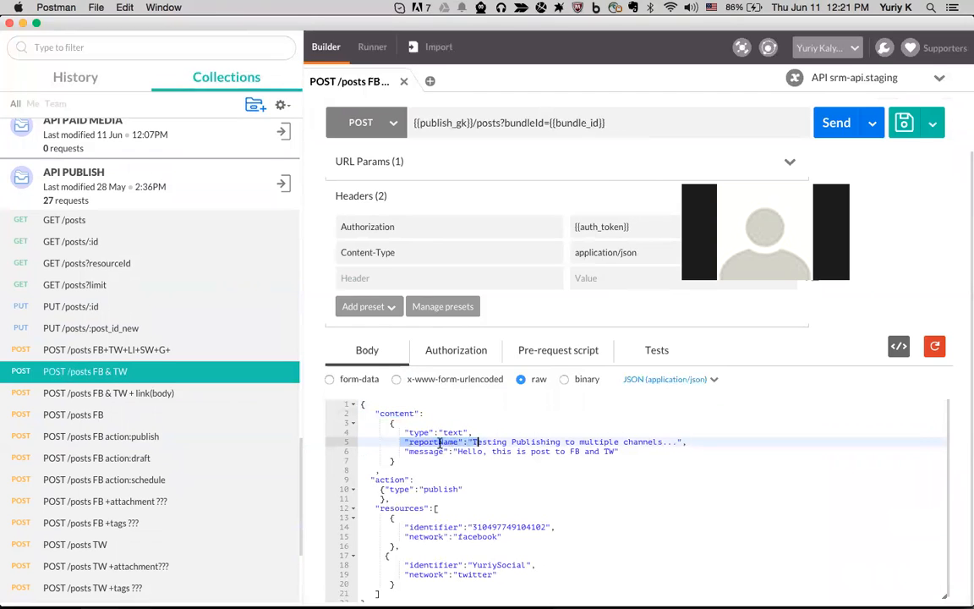
click(412, 452)
drag(413, 452, 623, 454)
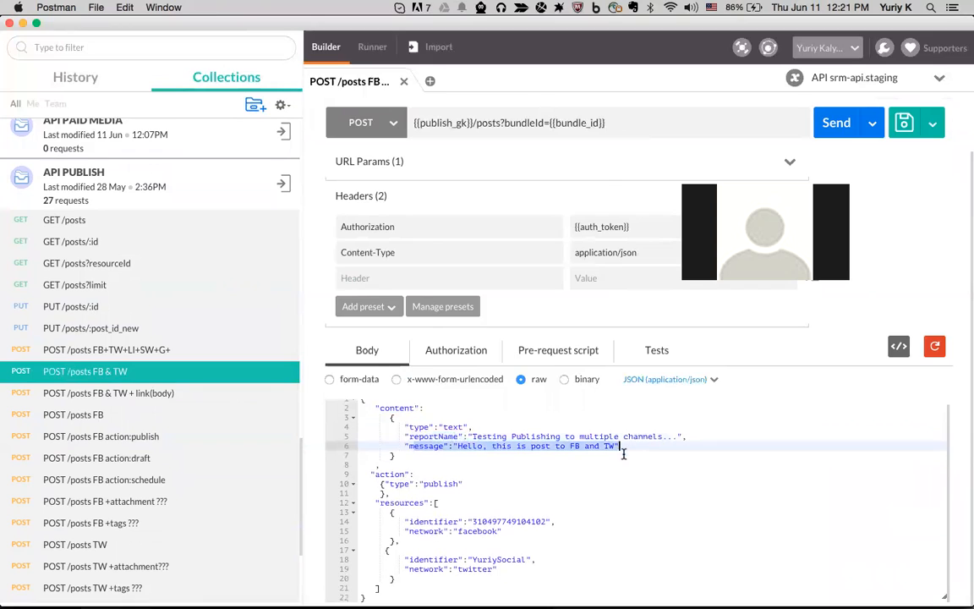
drag(420, 484, 482, 484)
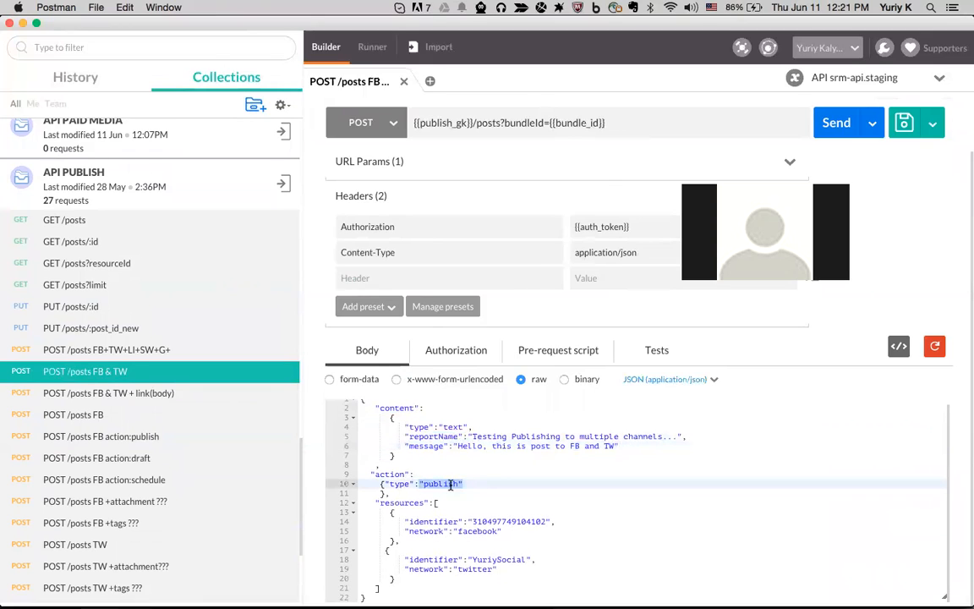
drag(404, 522, 556, 522)
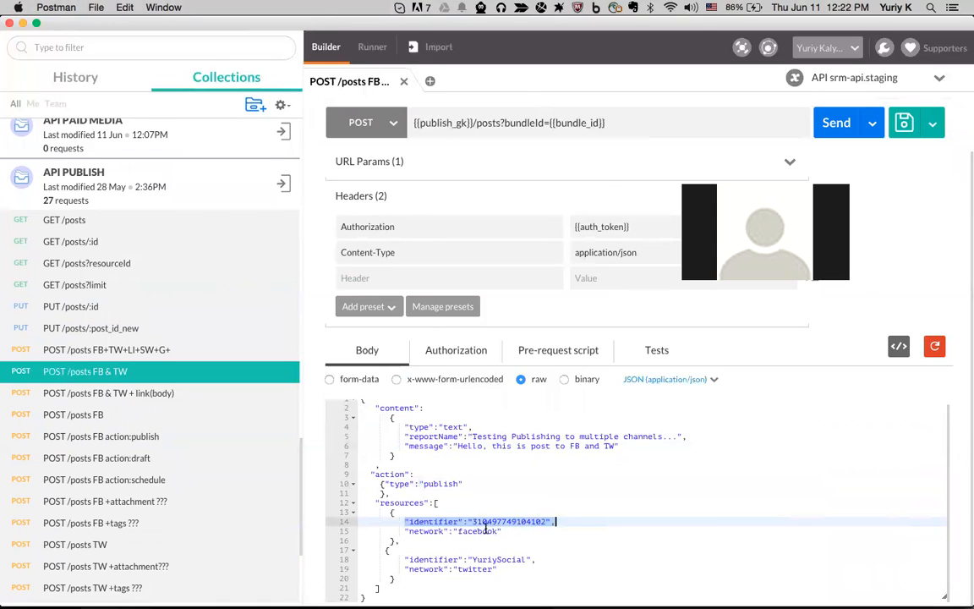
scroll(642, 489, up, 1)
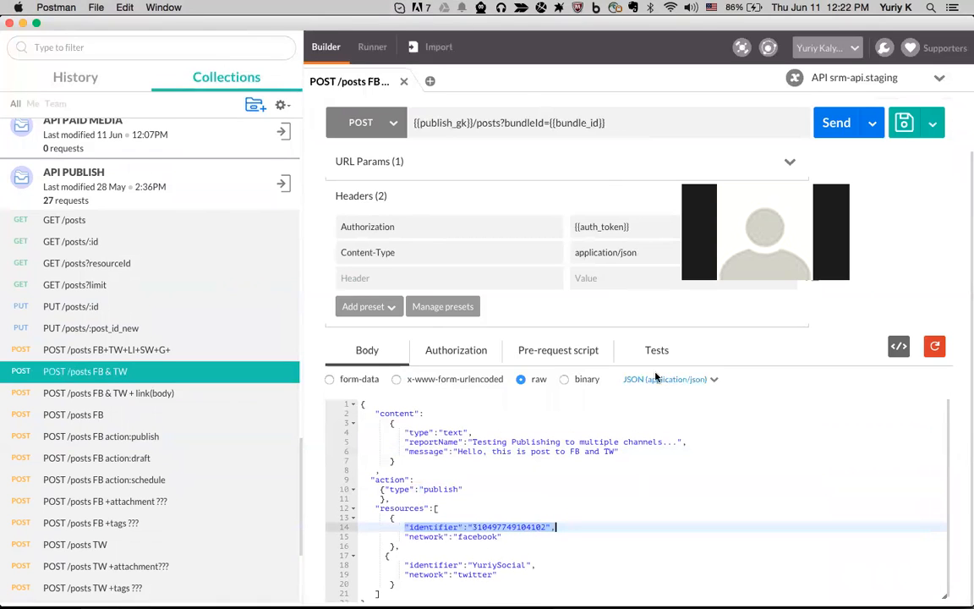
Check the body content types, keep JSON, and view the environment list
click(714, 379)
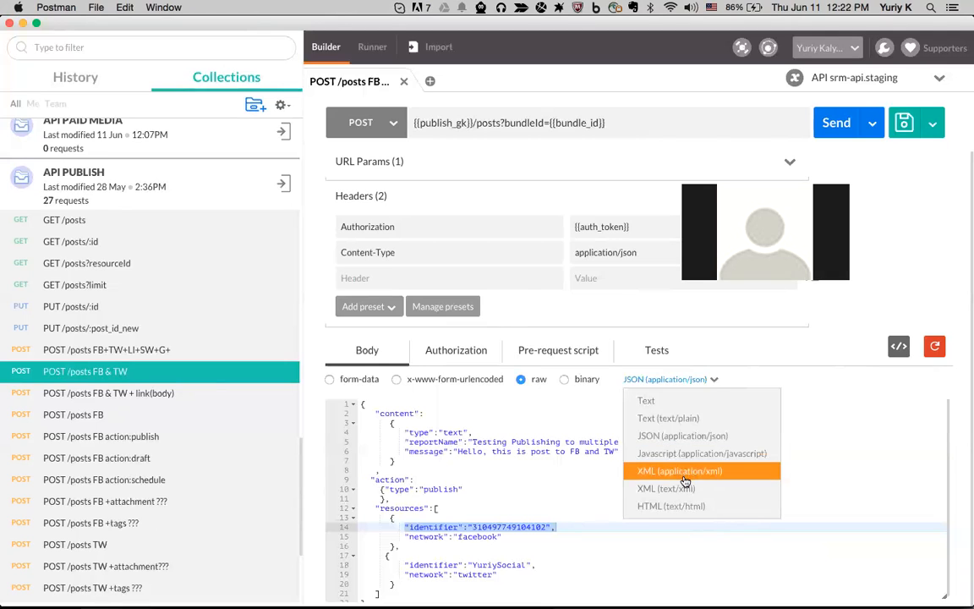
click(806, 366)
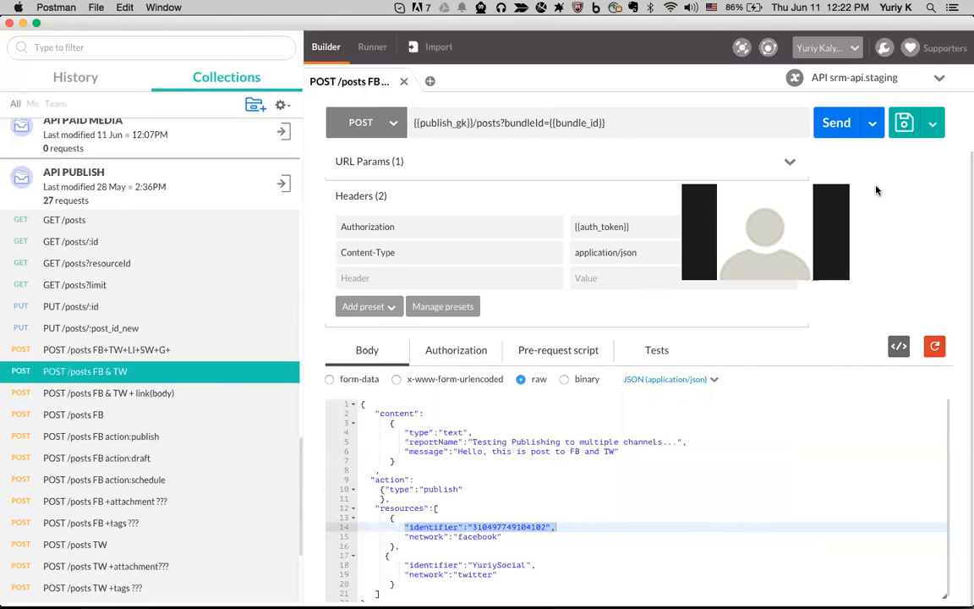
click(919, 83)
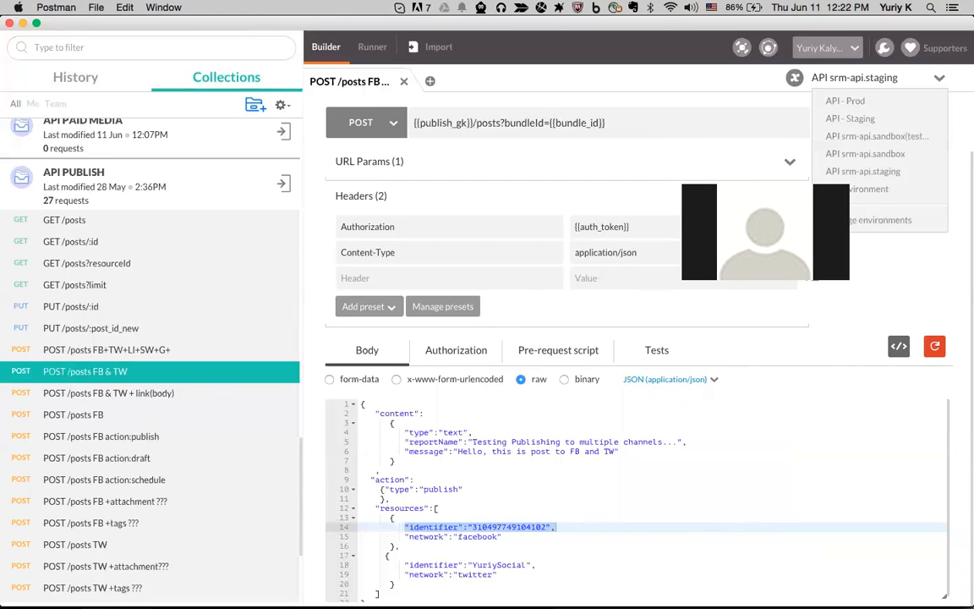
click(845, 222)
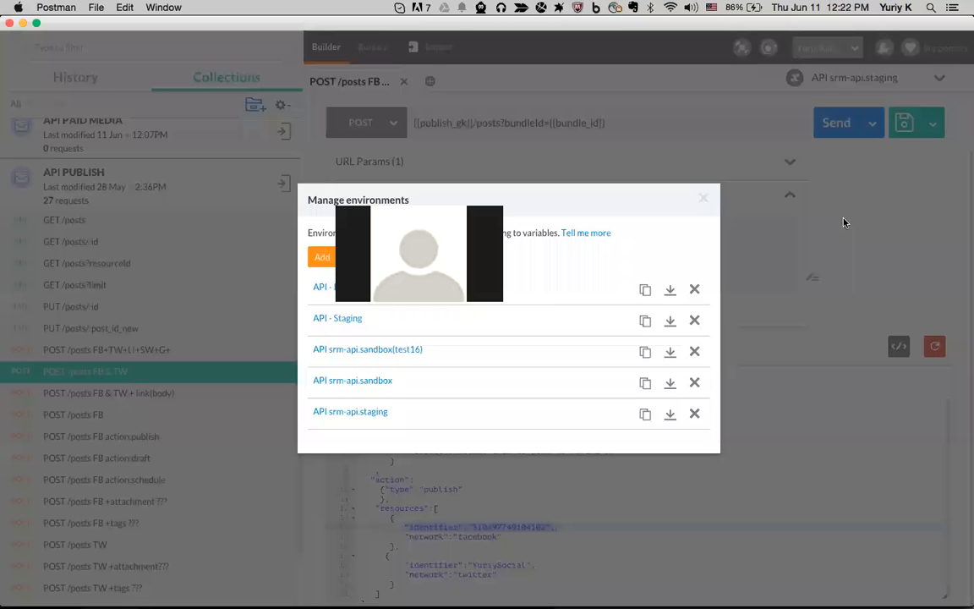
drag(458, 200, 231, 126)
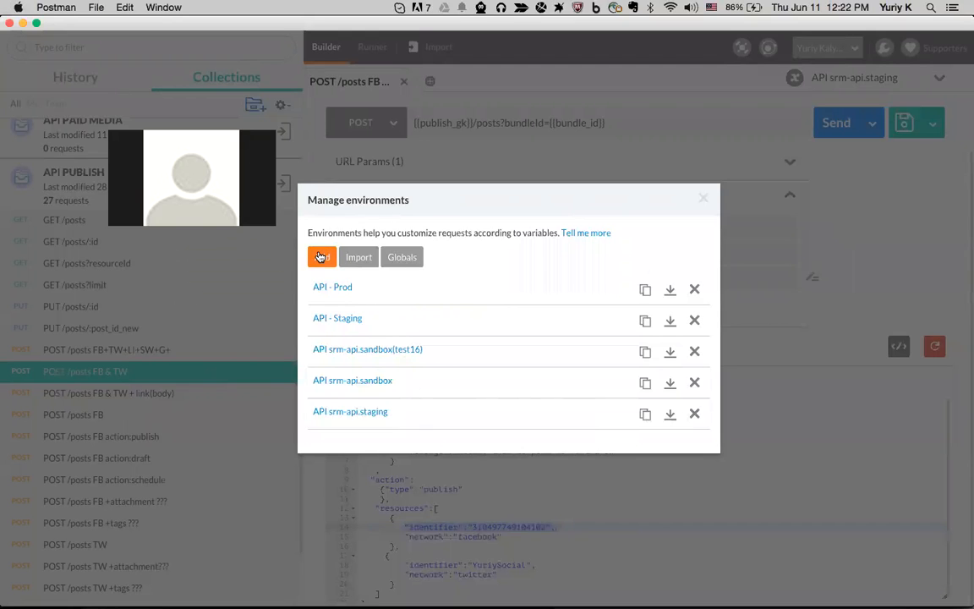
click(369, 413)
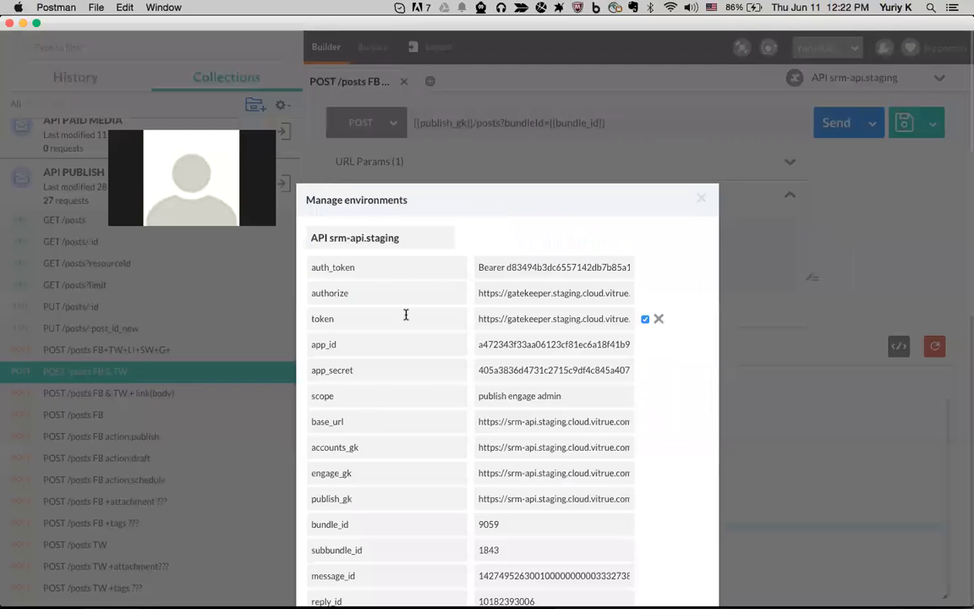
scroll(362, 267, down, 3)
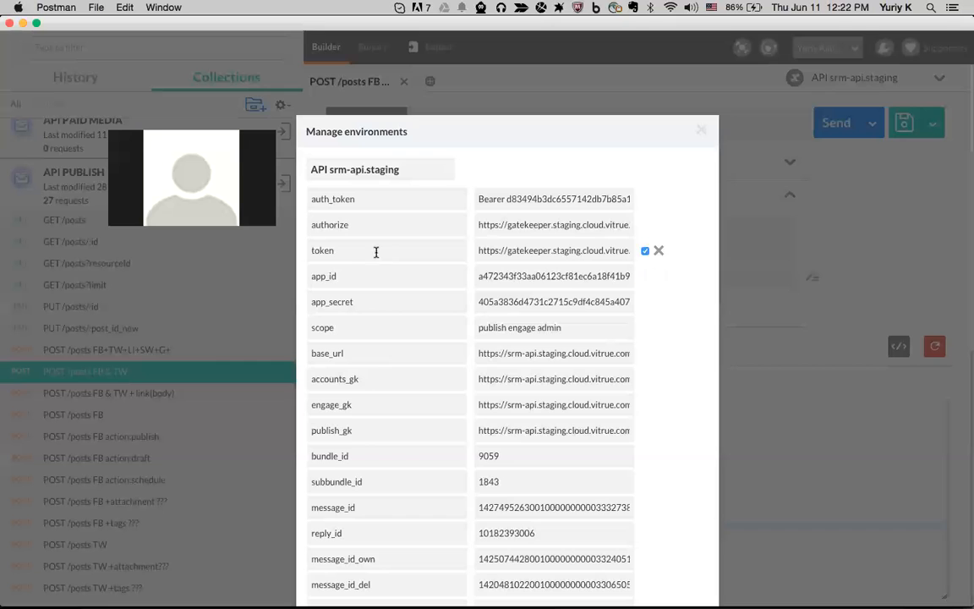
scroll(361, 221, down, 3)
scroll(361, 222, down, 8)
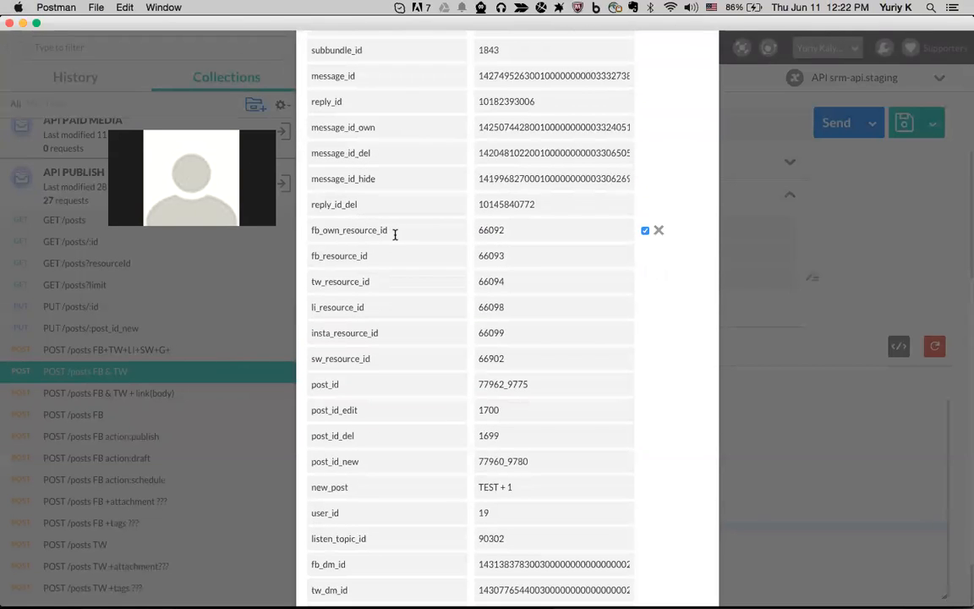
scroll(395, 234, up, 12)
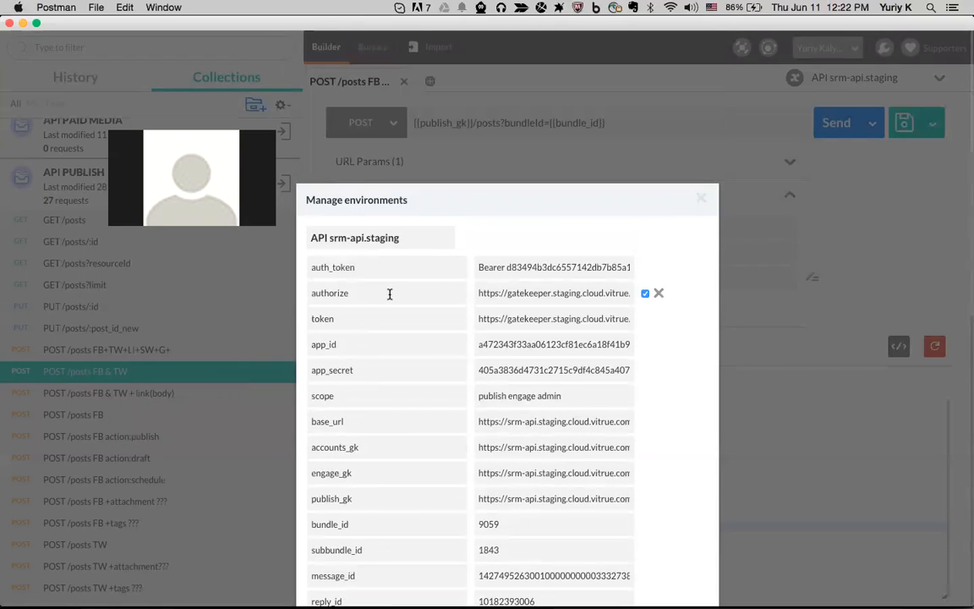
scroll(390, 293, down, 1)
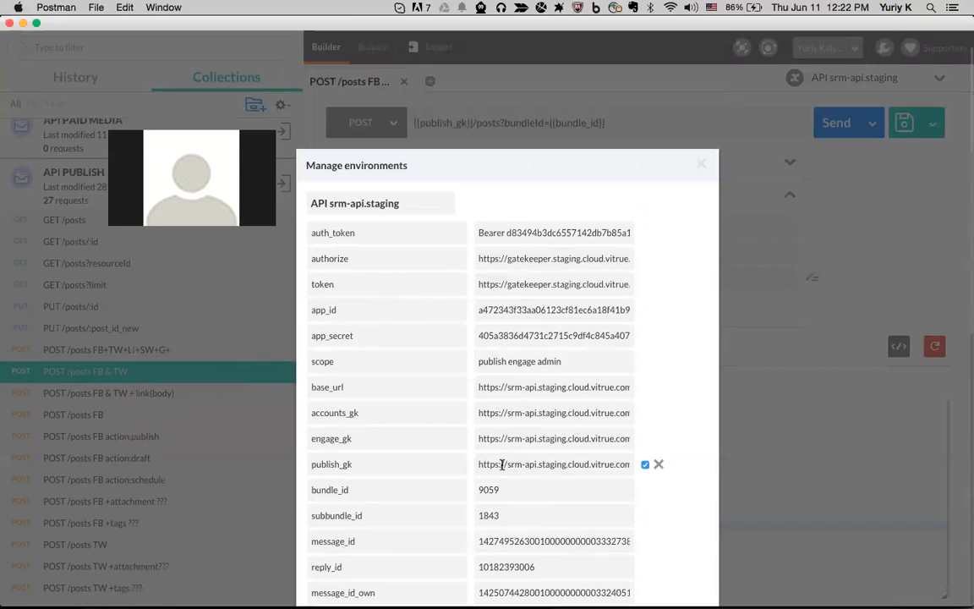
scroll(502, 465, down, 1)
drag(369, 461, 307, 461)
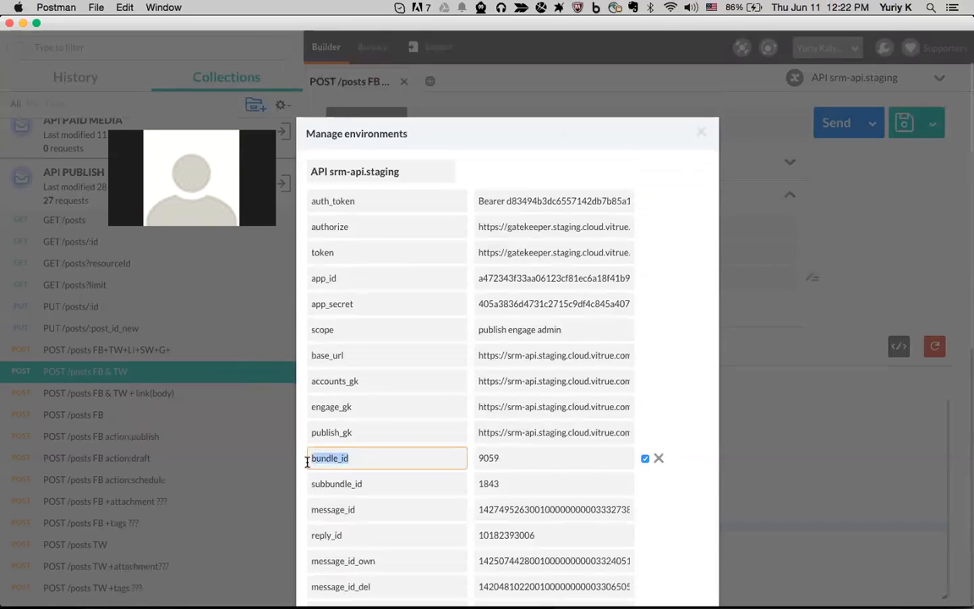
click(139, 383)
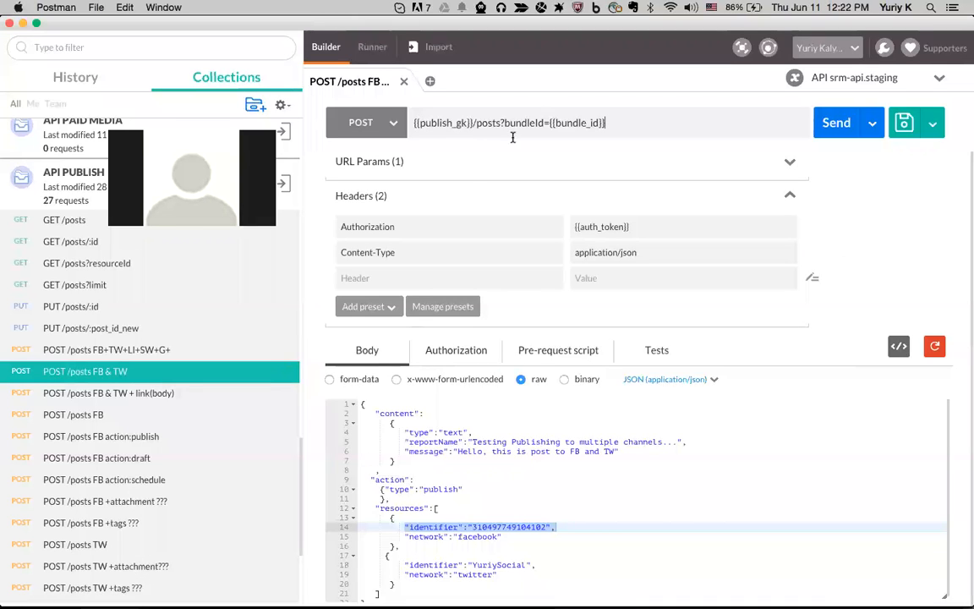
drag(550, 124, 613, 125)
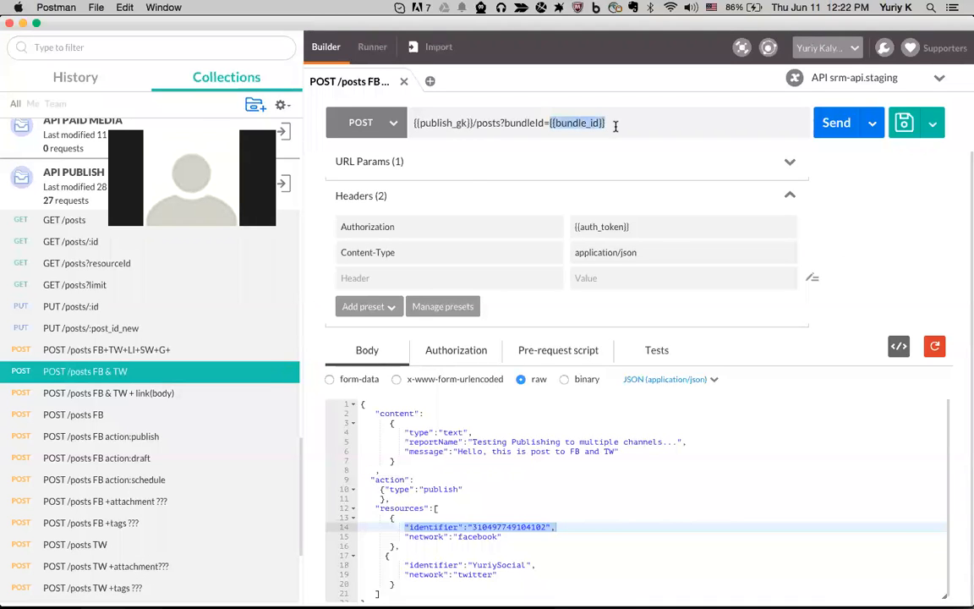
click(804, 74)
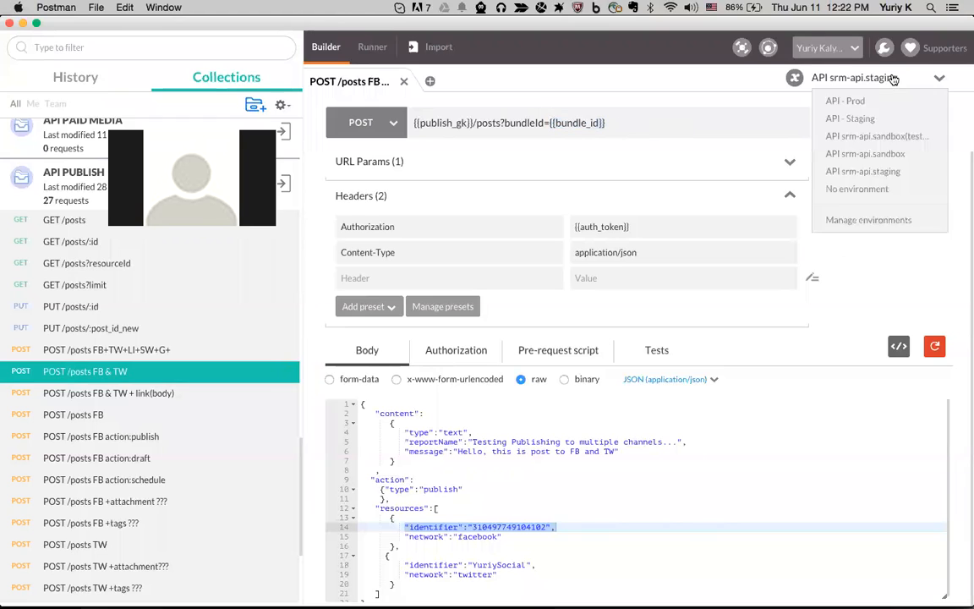
click(867, 220)
drag(513, 372, 477, 370)
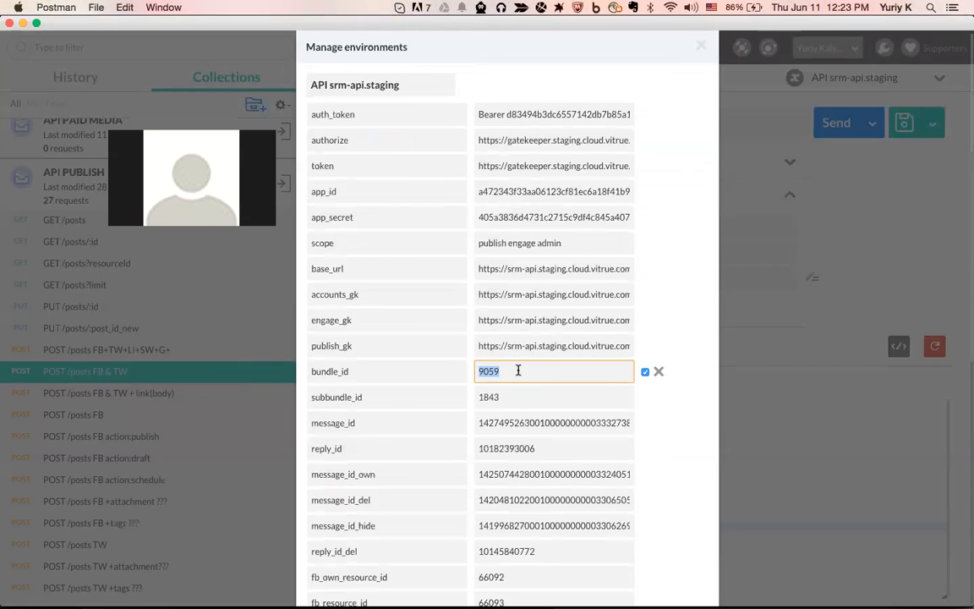
scroll(401, 372, up, 1)
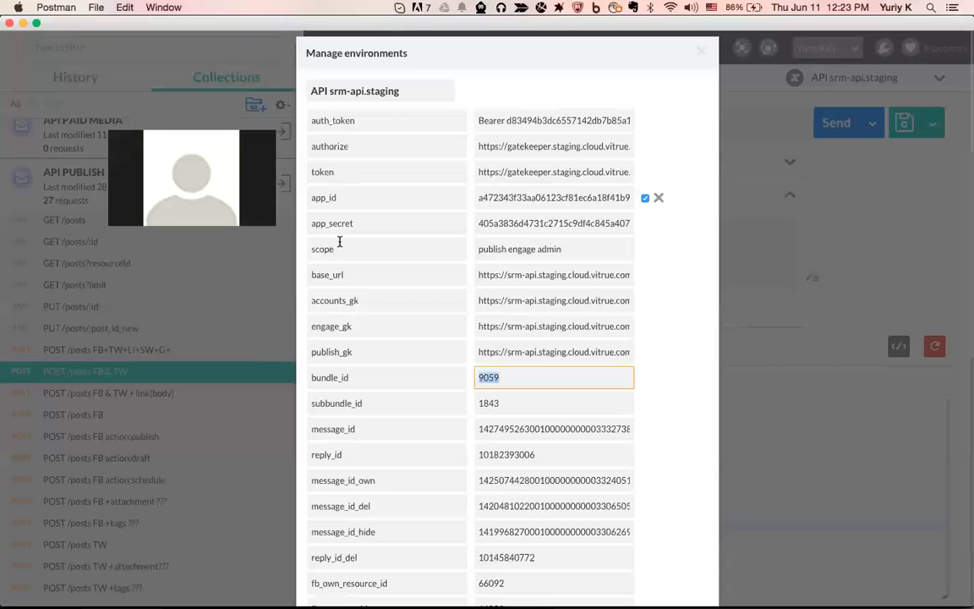
drag(309, 300, 382, 300)
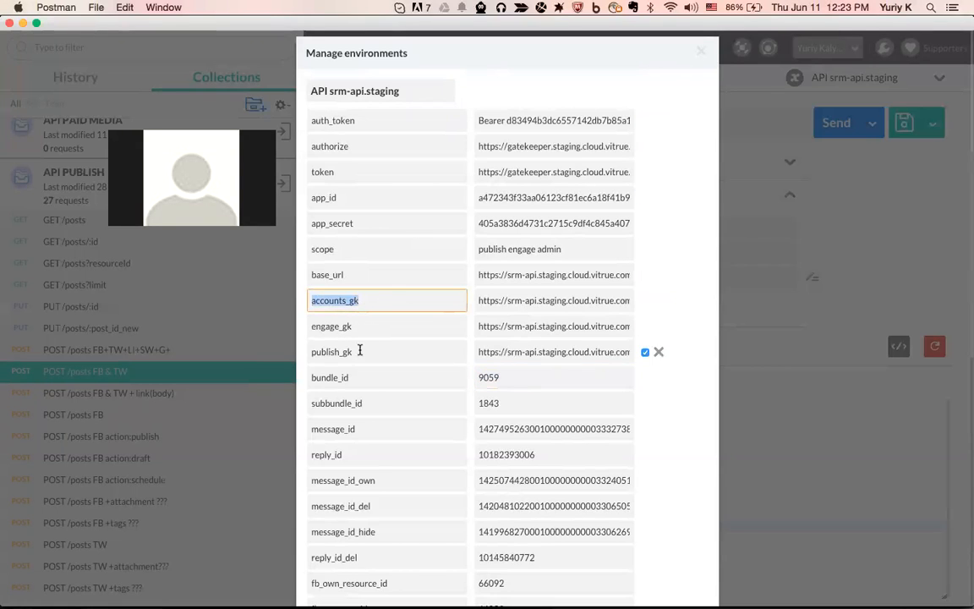
scroll(355, 397, down, 2)
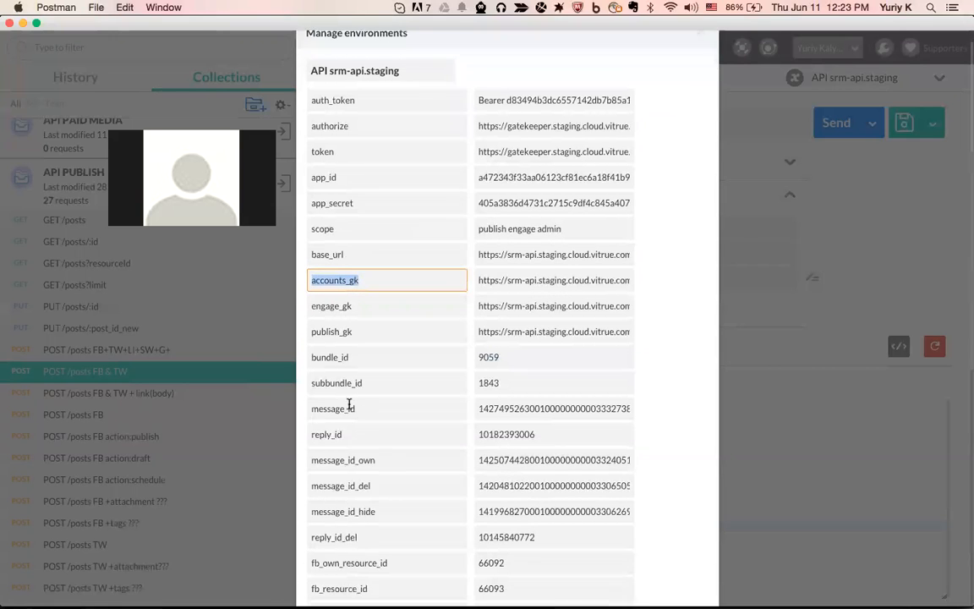
drag(364, 391, 310, 391)
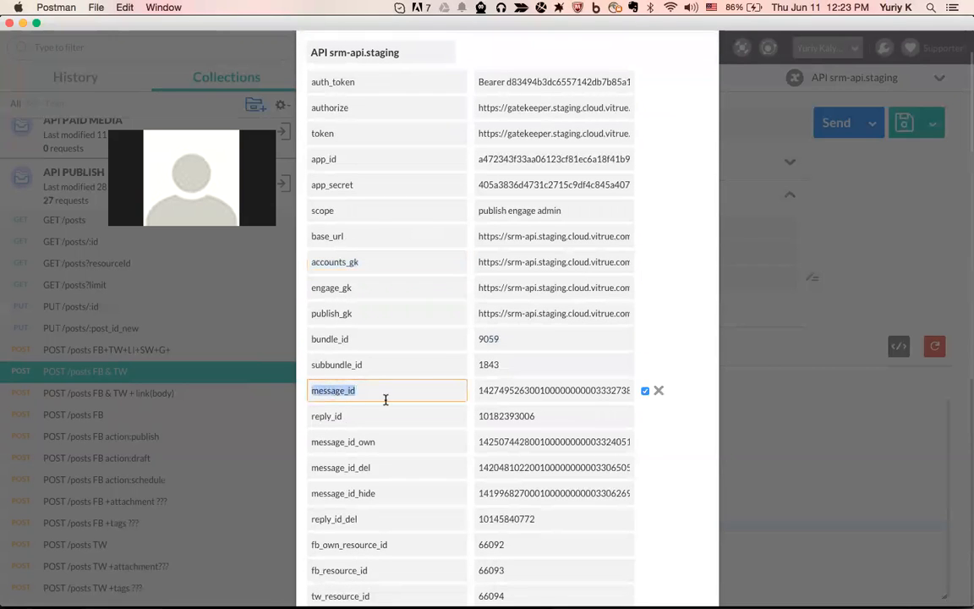
scroll(386, 400, down, 1)
scroll(385, 400, down, 2)
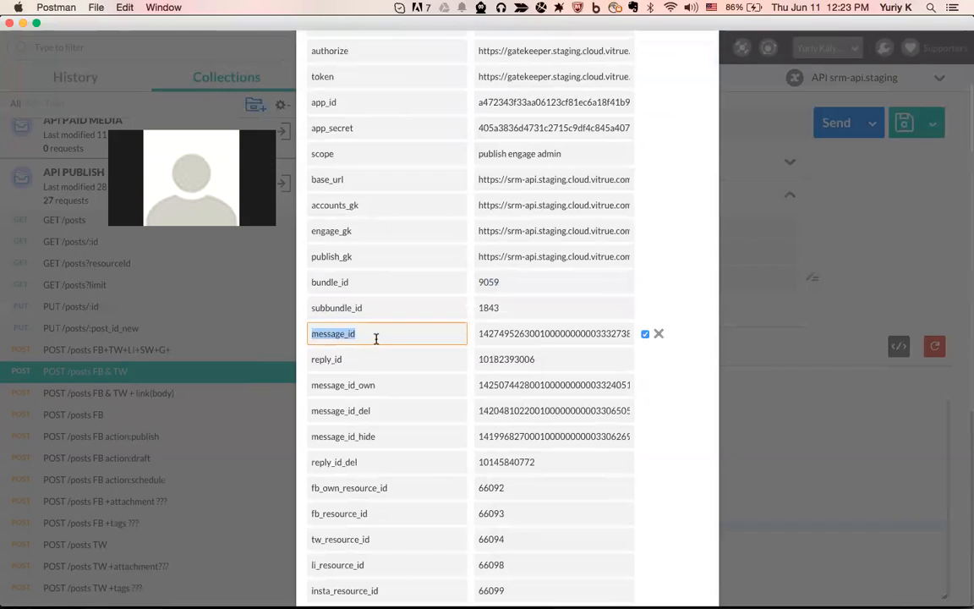
drag(370, 359, 399, 384)
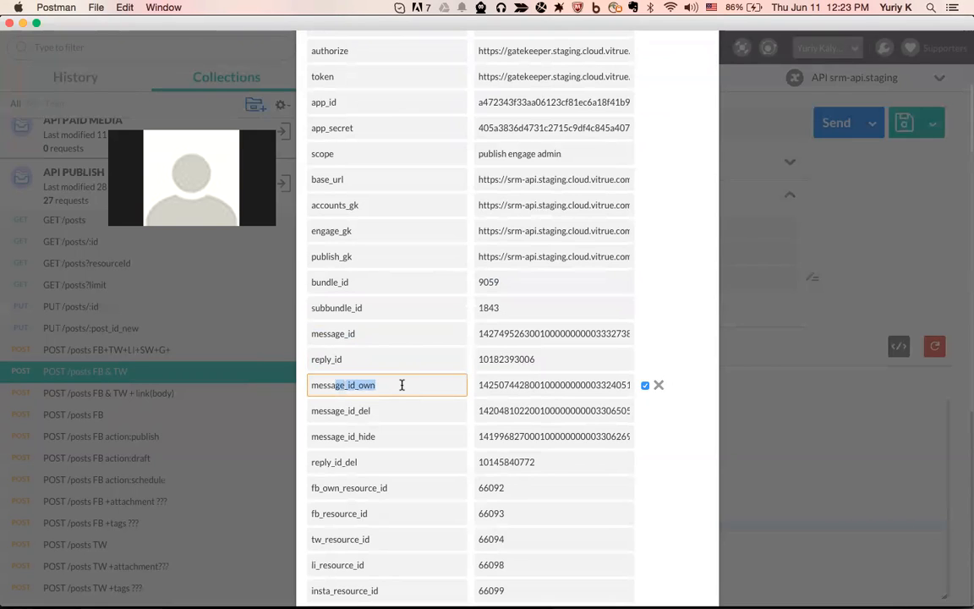
drag(401, 384, 309, 385)
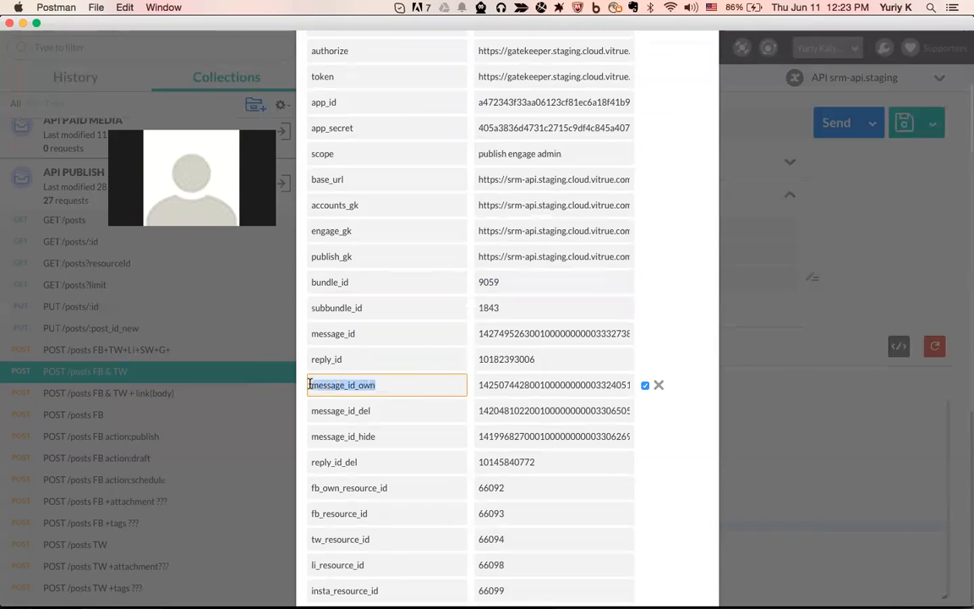
click(403, 388)
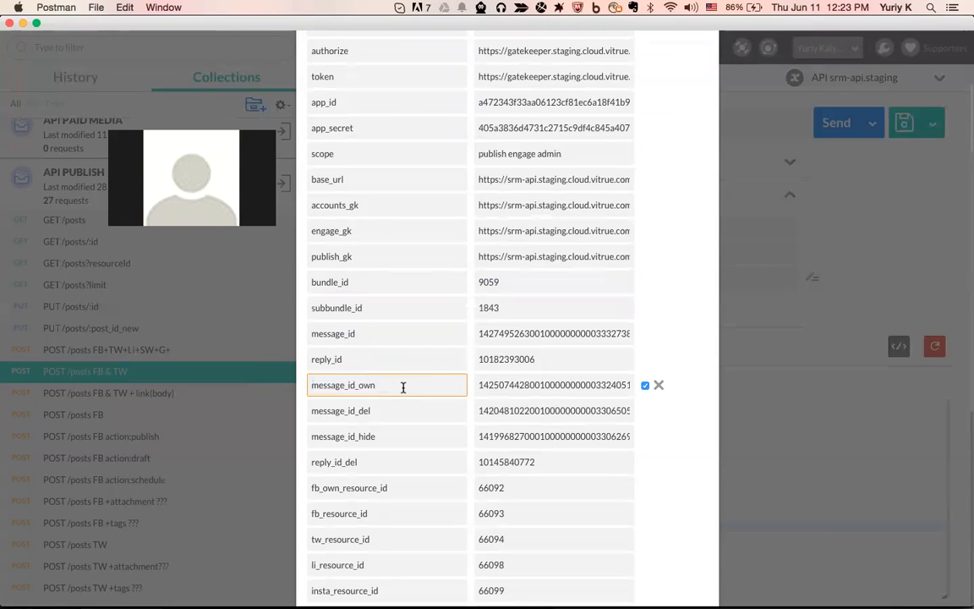
drag(403, 387, 309, 385)
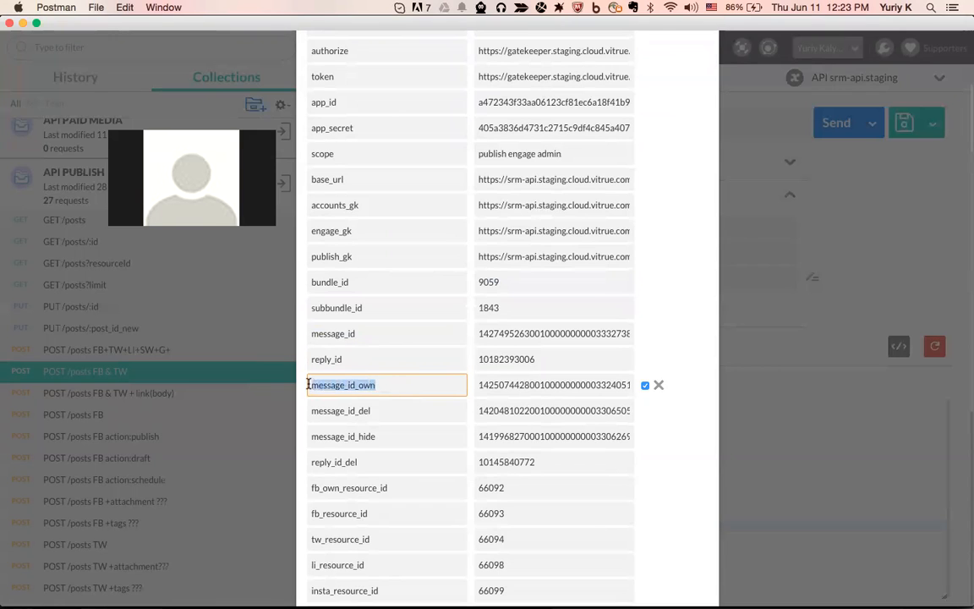
scroll(368, 381, down, 2)
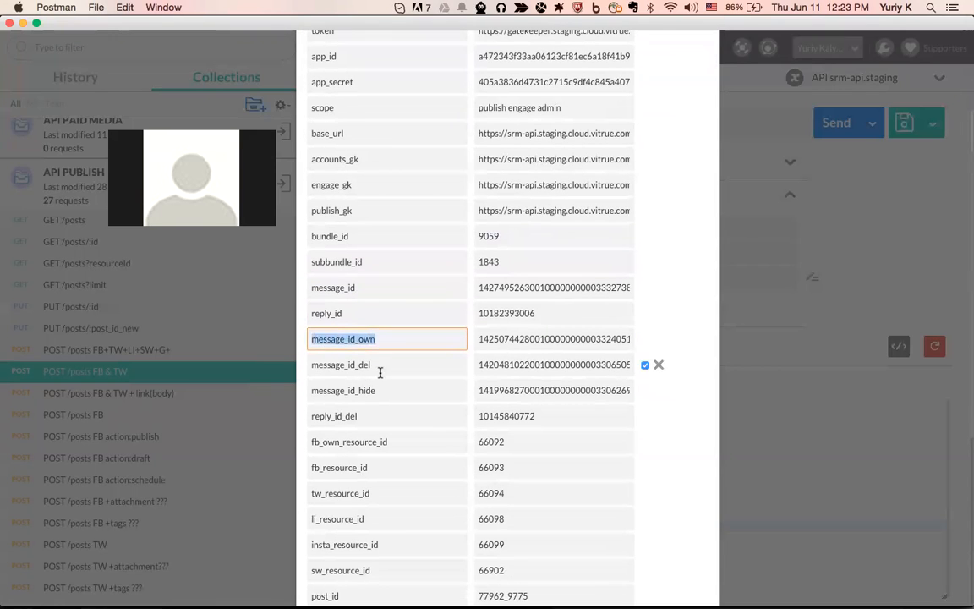
Review the message_id_del, message_id_hide, reply_id_del and sw_resource_id staging variables
click(349, 369)
double_click(349, 370)
double_click(350, 391)
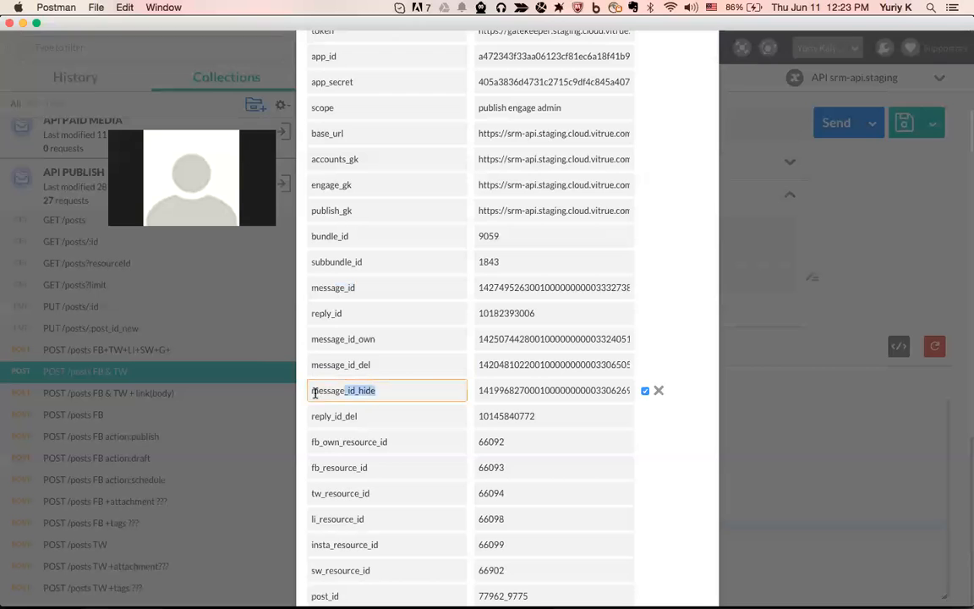
double_click(362, 416)
scroll(376, 415, down, 3)
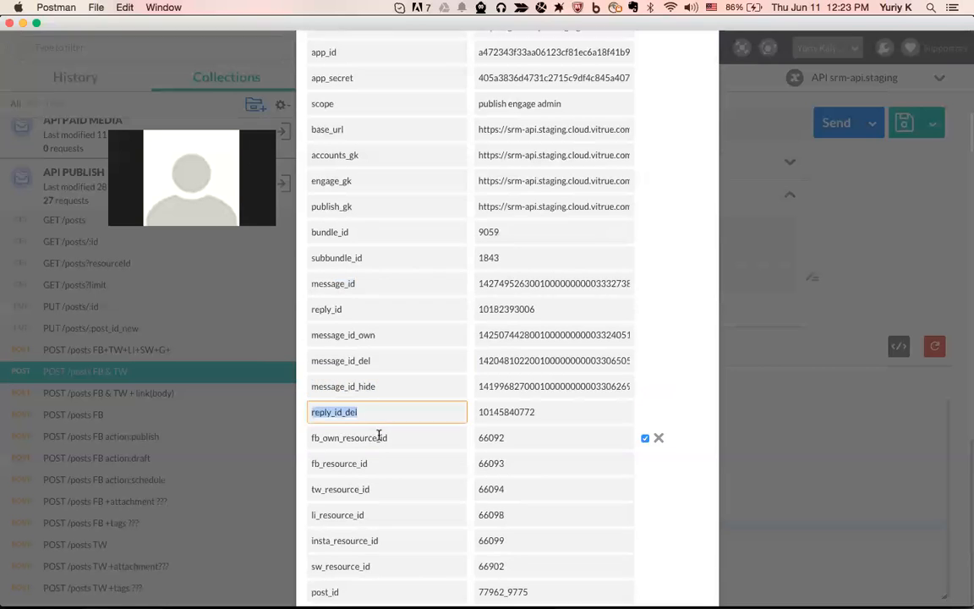
drag(322, 369, 395, 370)
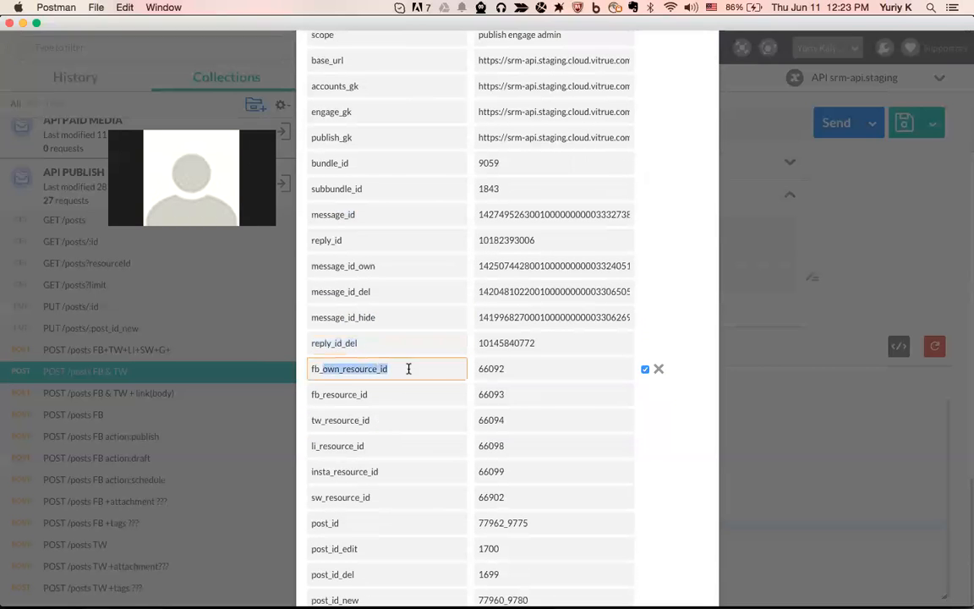
scroll(408, 368, down, 2)
scroll(378, 361, down, 3)
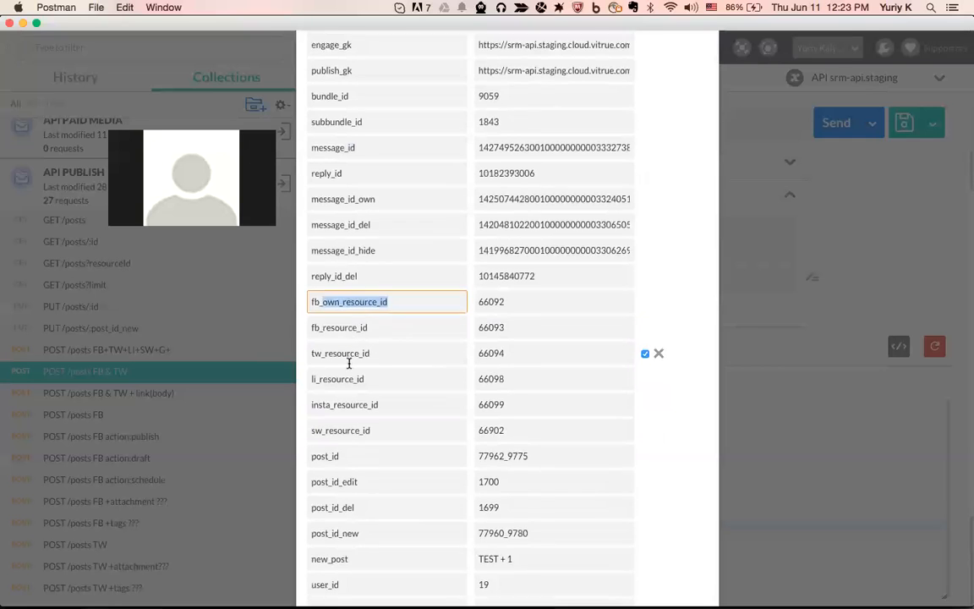
scroll(348, 362, down, 1)
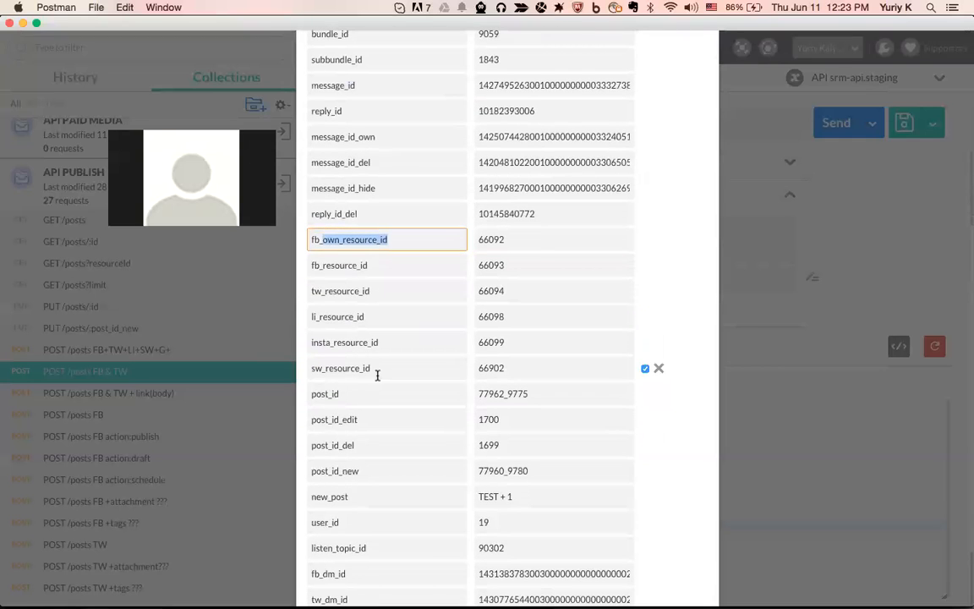
double_click(378, 372)
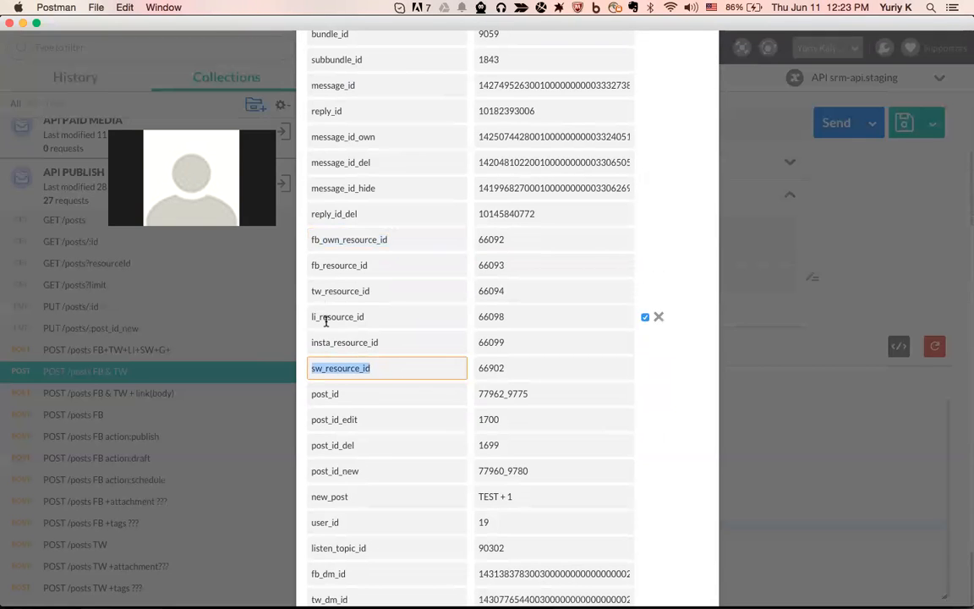
scroll(354, 373, down, 2)
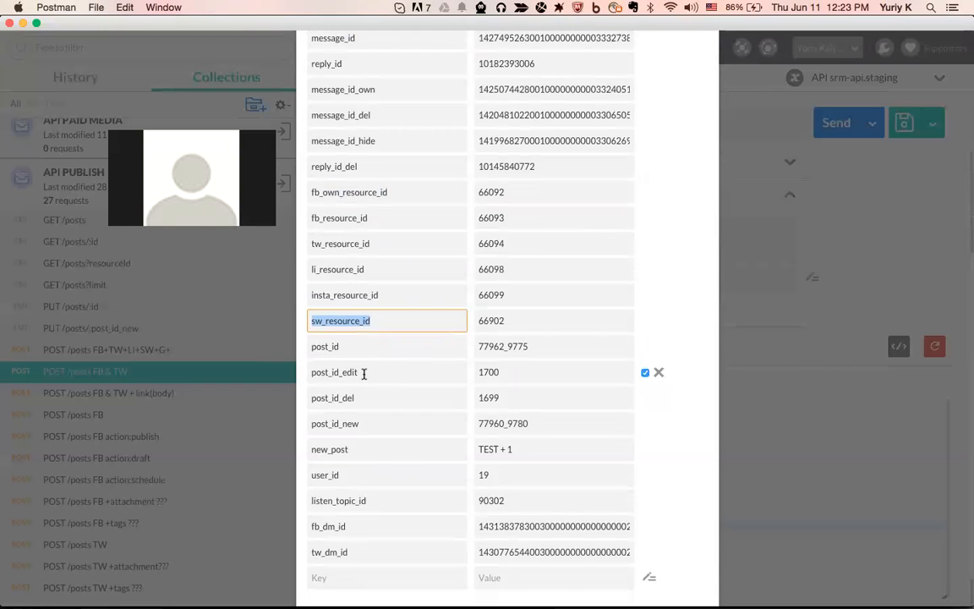
Review the post_id, post_id_edit, post_id_del, fb_dm_id and tw_dm_id staging variables
click(335, 346)
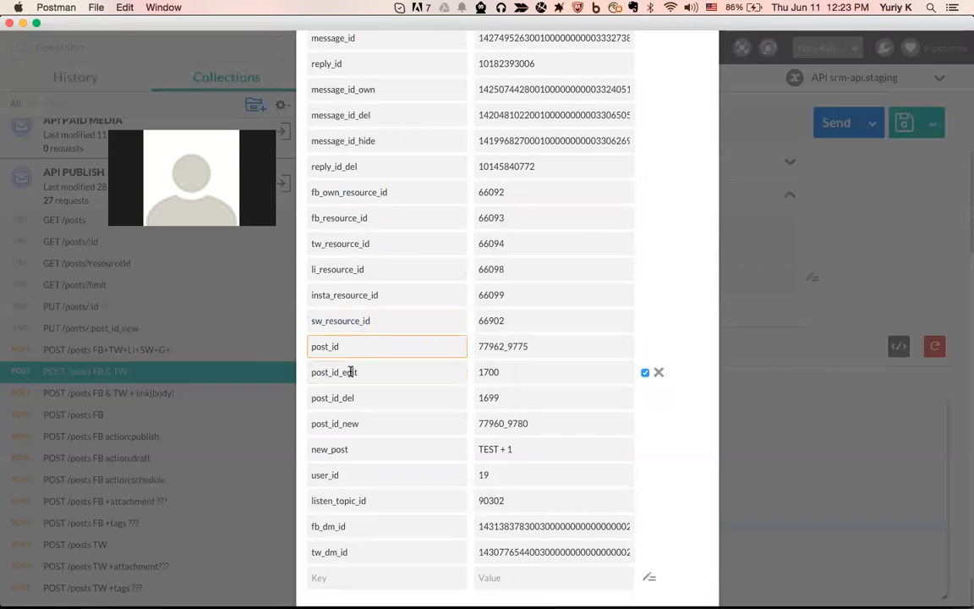
click(348, 373)
click(338, 398)
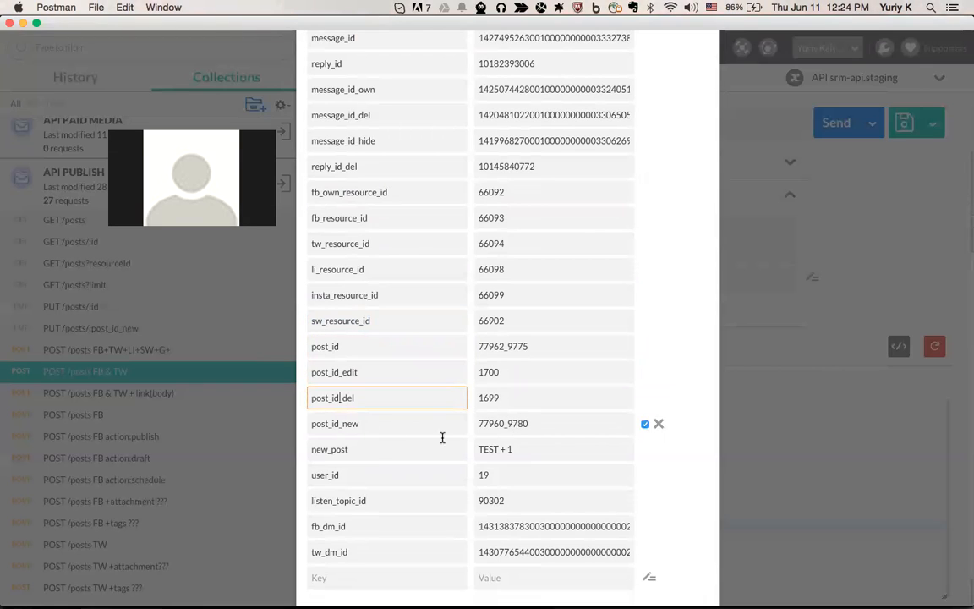
scroll(364, 465, down, 3)
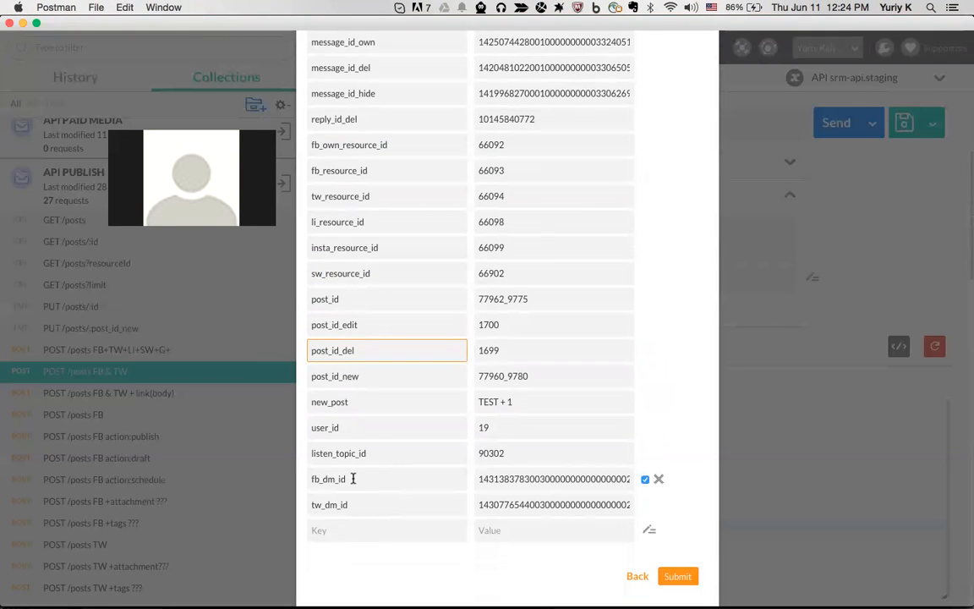
drag(357, 478, 308, 480)
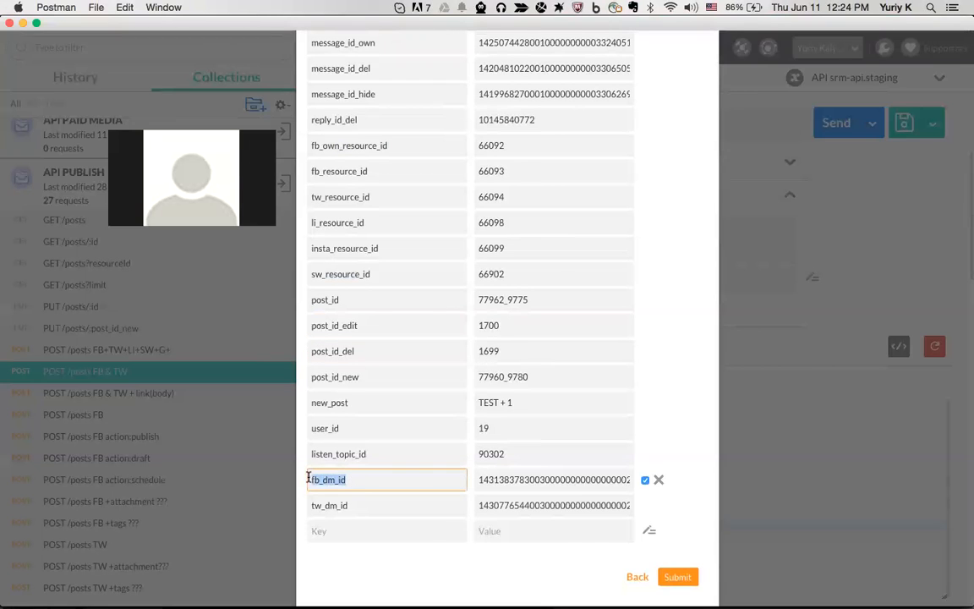
click(359, 479)
drag(359, 479, 308, 507)
click(346, 506)
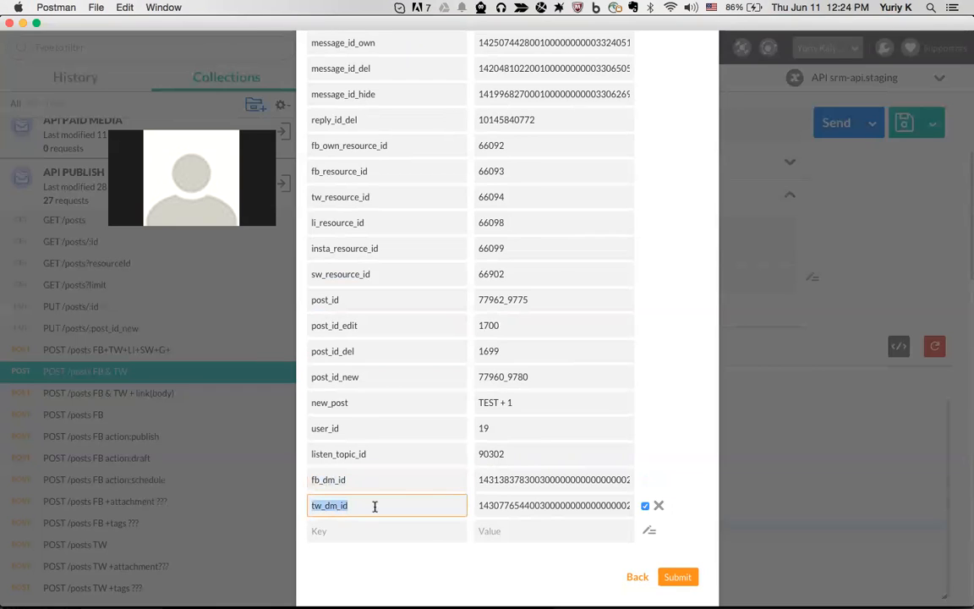
click(420, 480)
drag(366, 480, 310, 479)
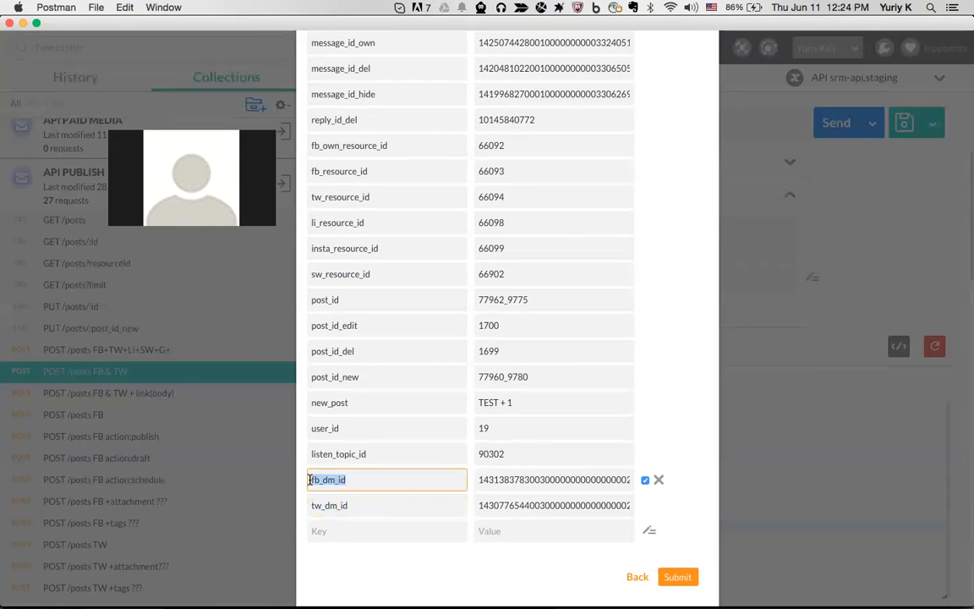
click(402, 504)
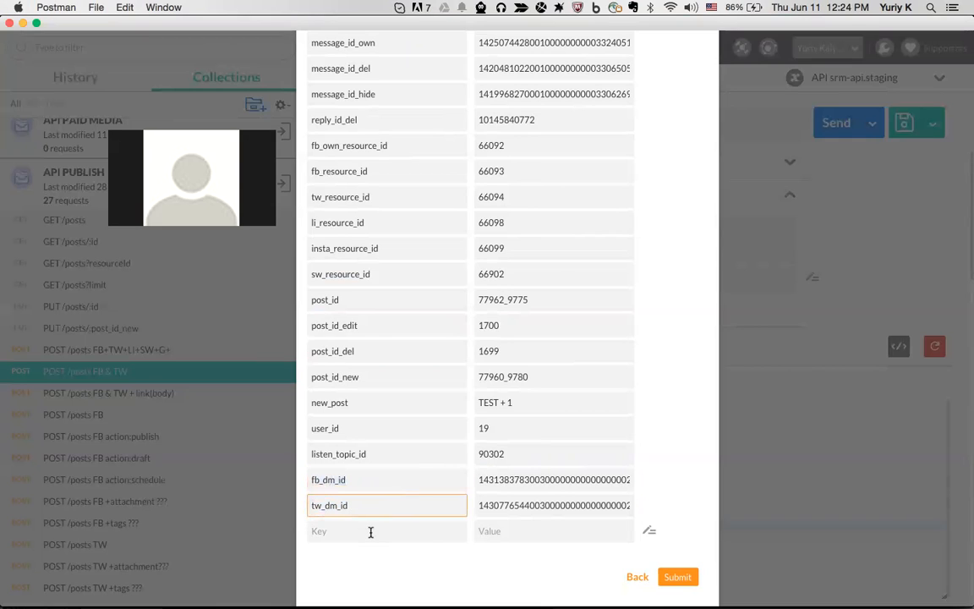
Start a new variable key row, then return to the environments list and close the manager
click(369, 530)
text(new_id)
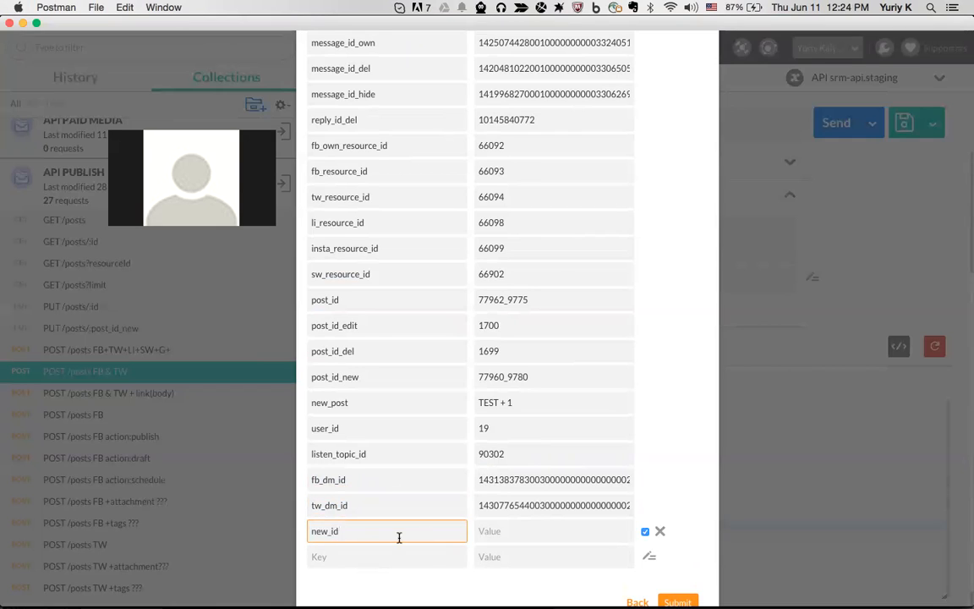
double_click(355, 530)
click(497, 531)
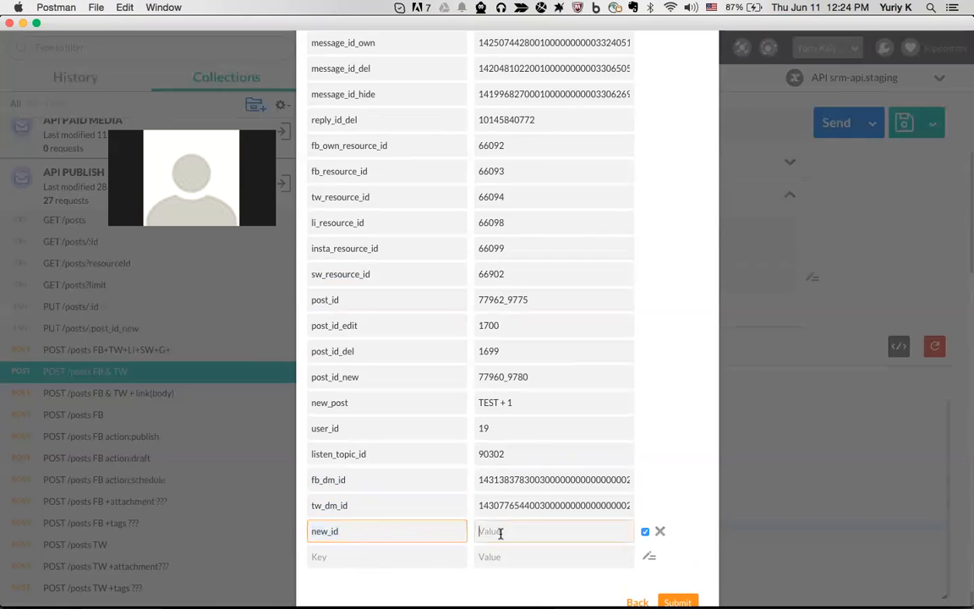
click(418, 530)
key(BackSpace)
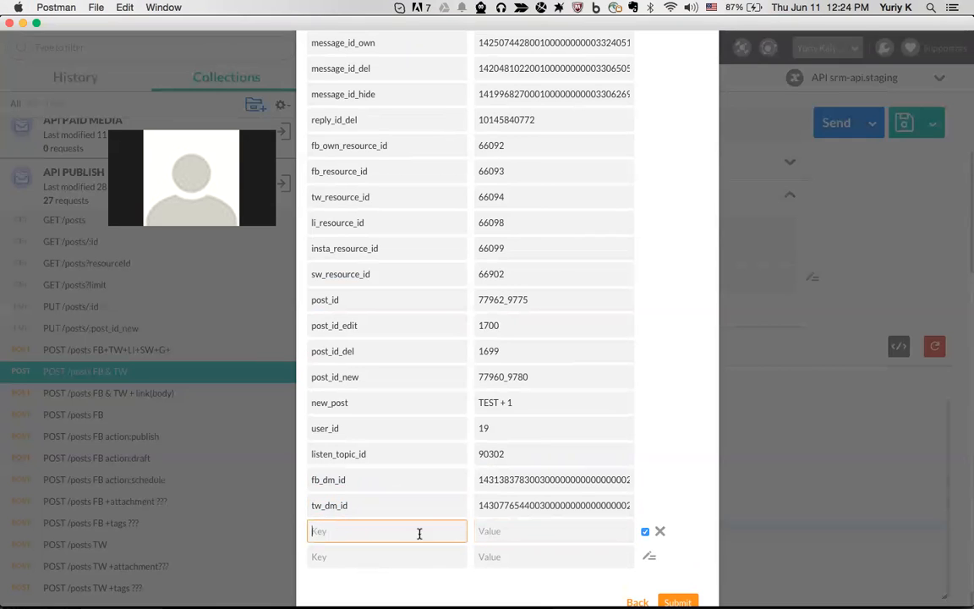
click(677, 602)
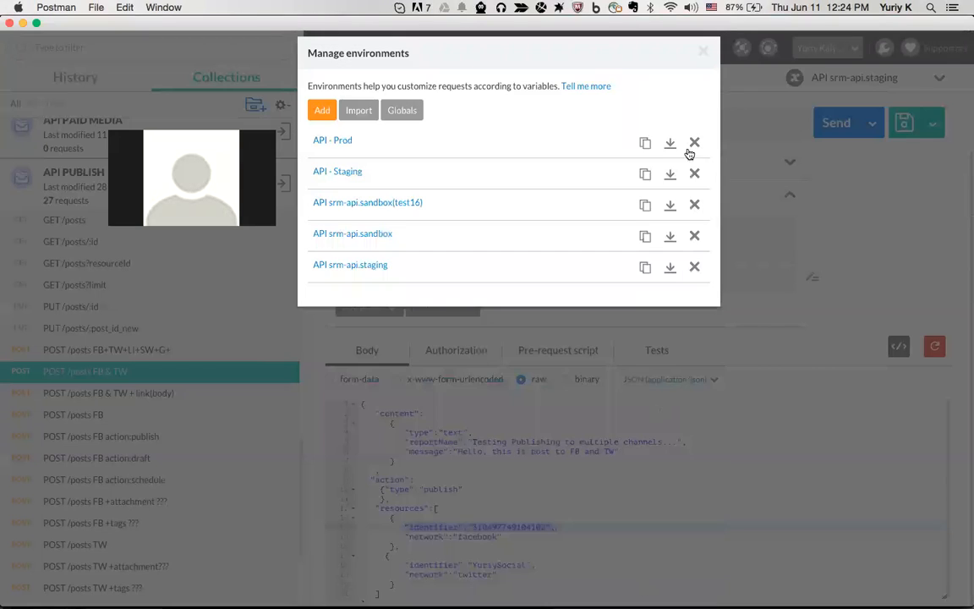
click(703, 53)
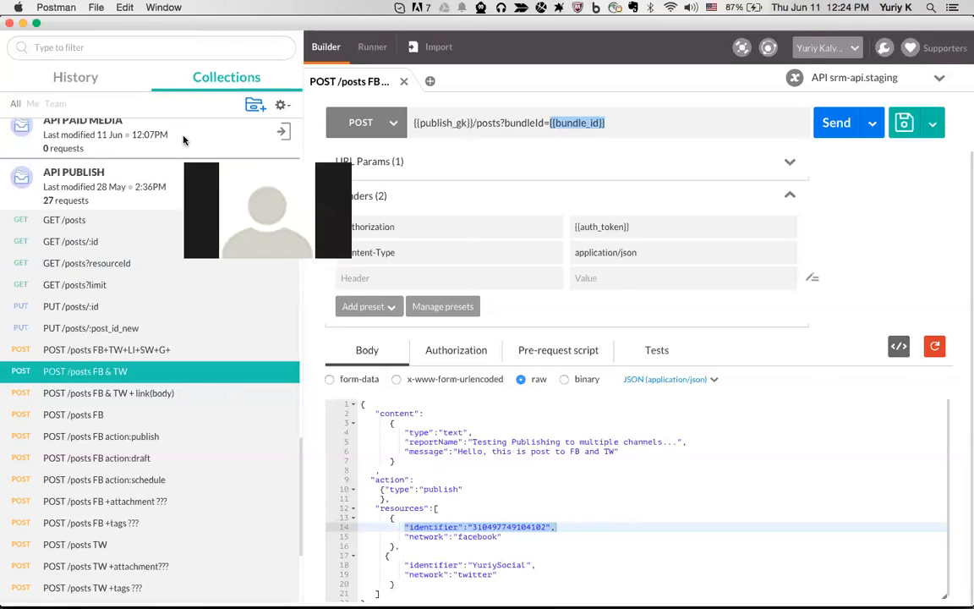
Collapse API PUBLISH and API ENGAGE, expand API ACCOUNTS, and open GET /accounts
click(211, 181)
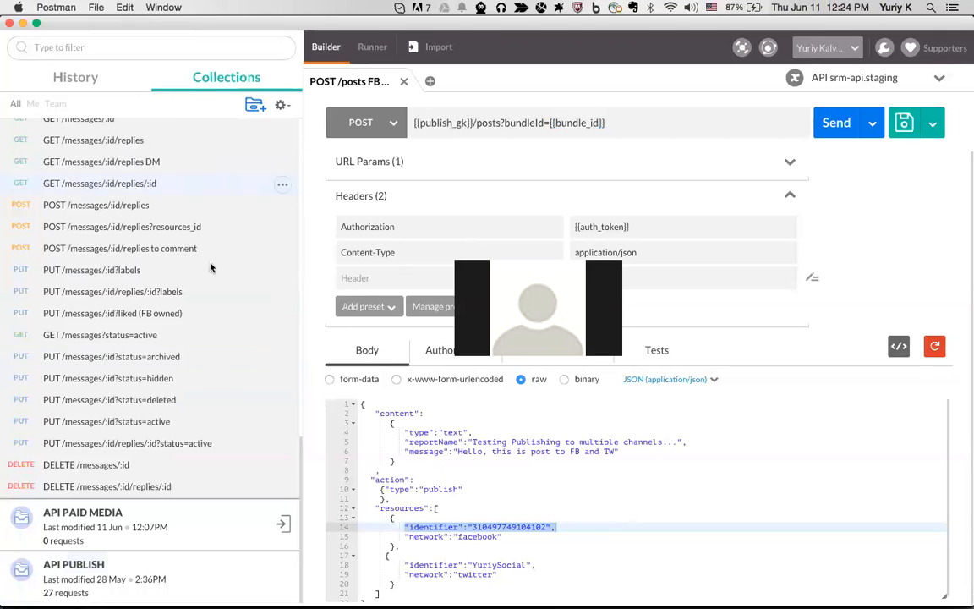
scroll(216, 374, up, 5)
scroll(218, 376, down, 5)
scroll(150, 363, up, 15)
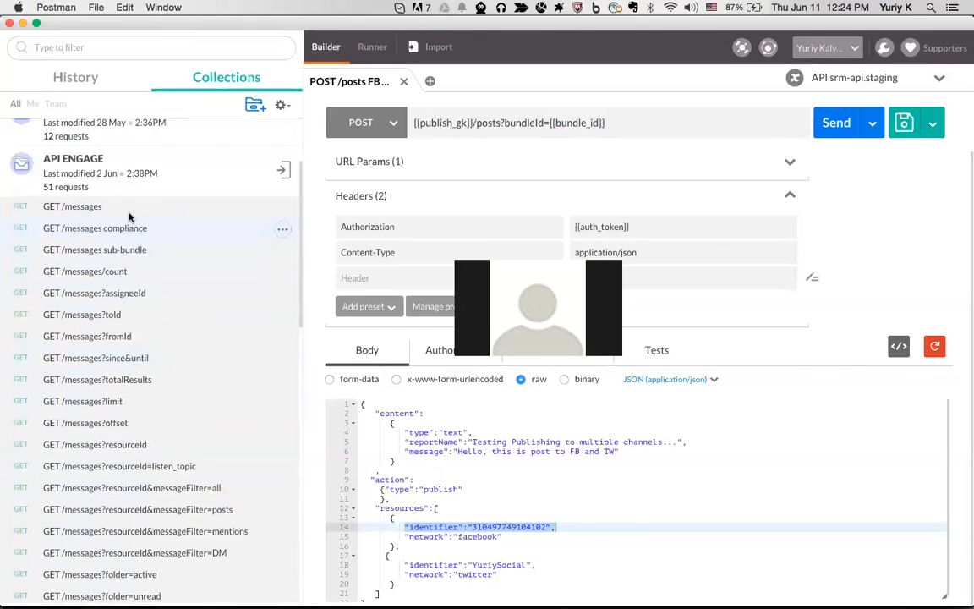
click(161, 165)
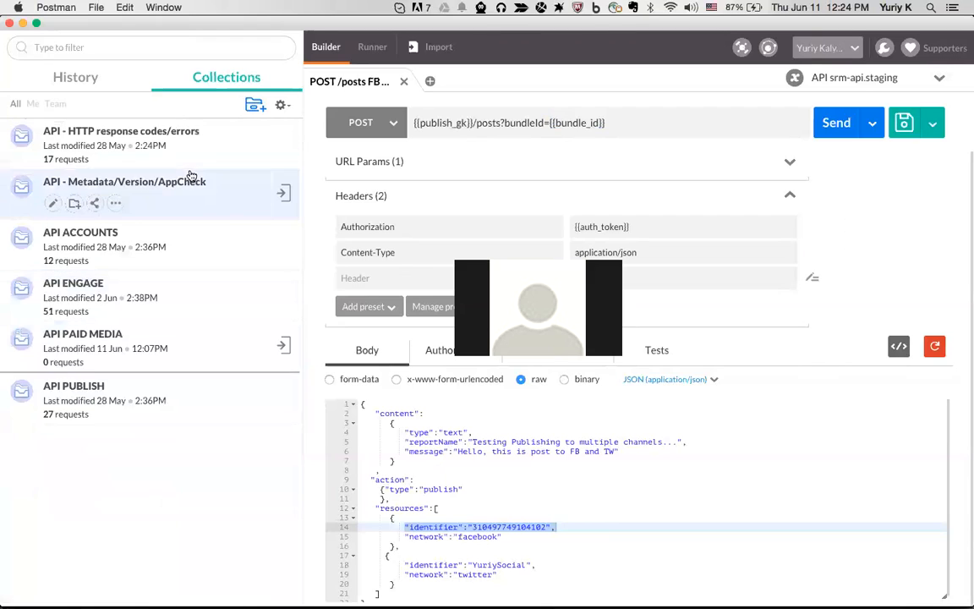
click(143, 232)
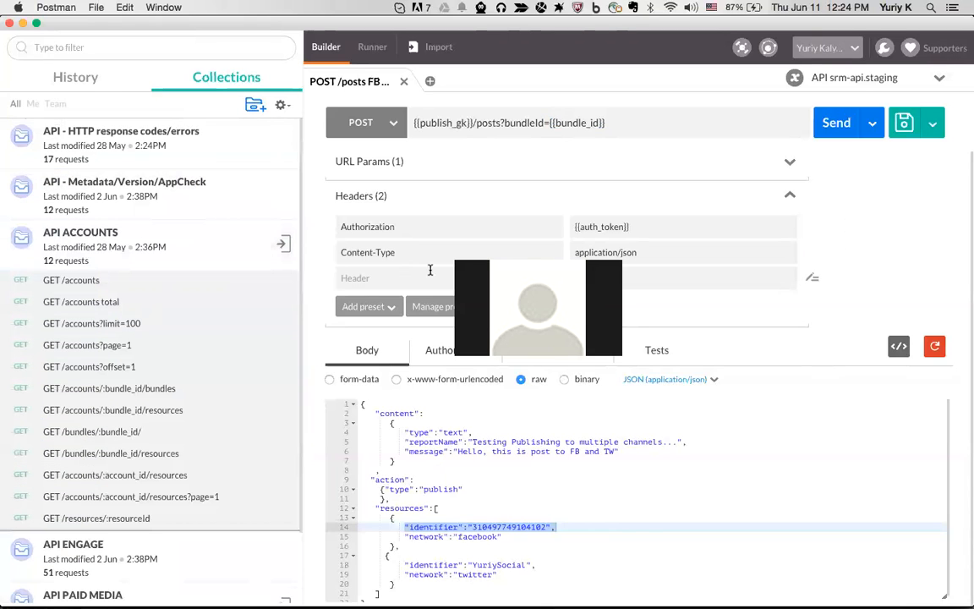
click(95, 280)
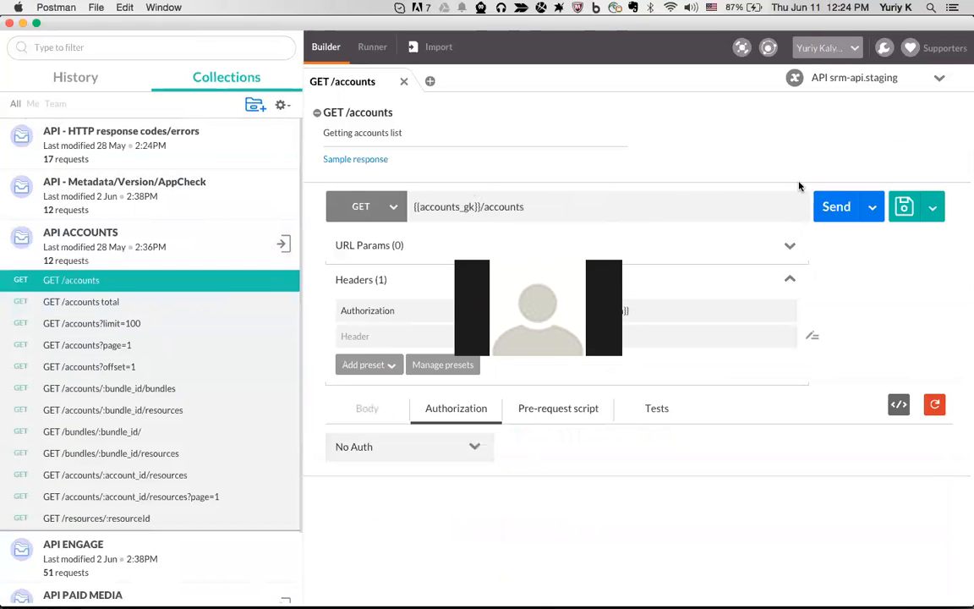
Send GET /accounts and show the 200 OK response as Pretty JSON
click(836, 203)
drag(579, 258, 223, 53)
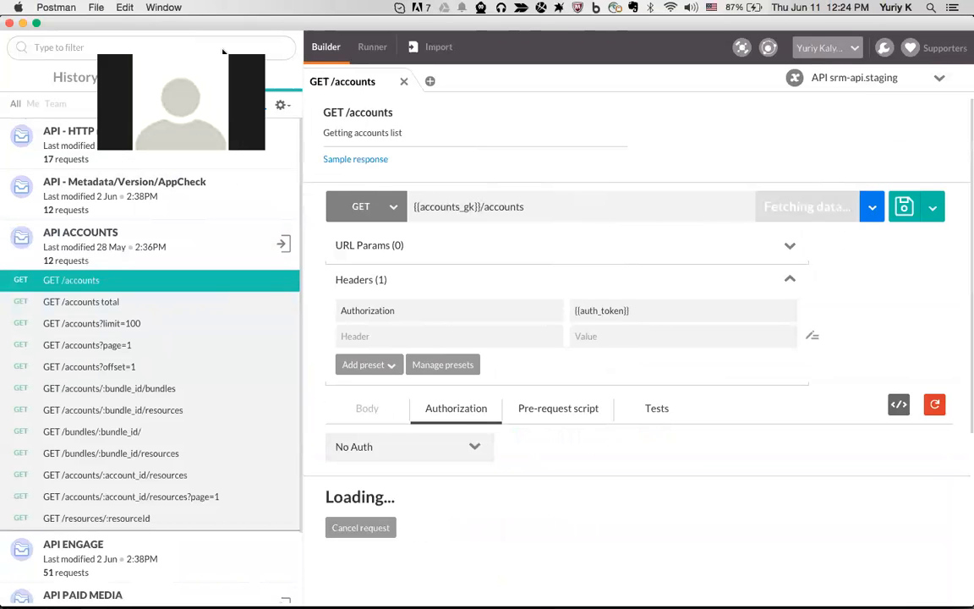
scroll(427, 169, down, 8)
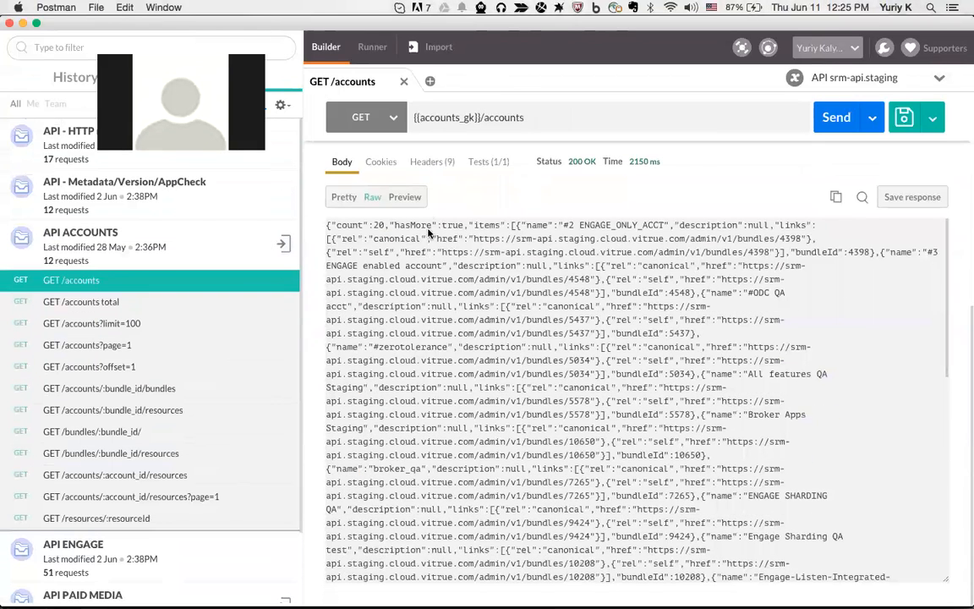
click(344, 197)
scroll(479, 293, up, 10)
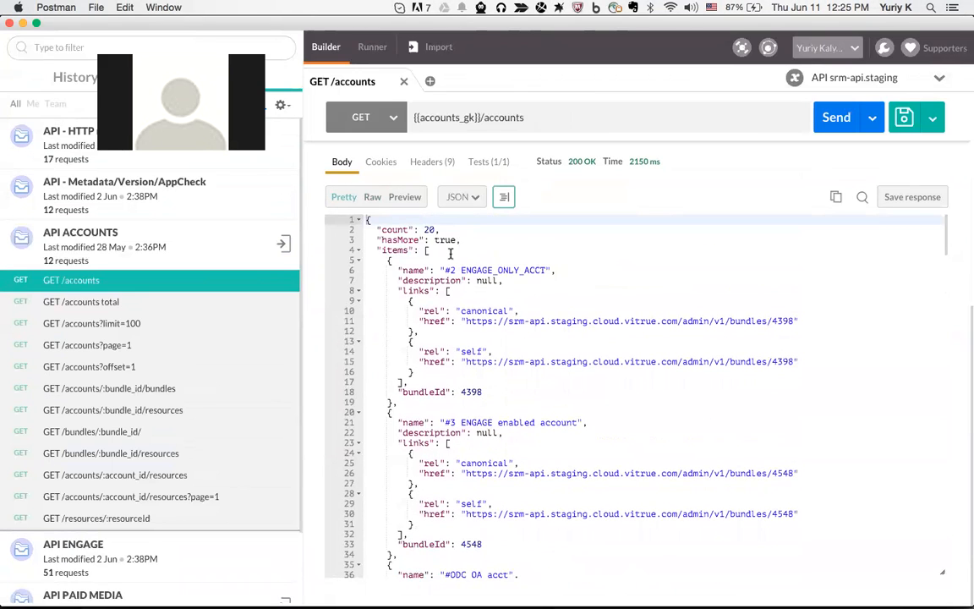
Highlight the hasMore line and the "count": 20 line in the response body
mouse_move(374, 240)
mouse_down()
mouse_move(463, 240)
mouse_move(377, 229)
mouse_up()
scroll(512, 283, down, 5)
scroll(515, 276, up, 5)
click(454, 229)
drag(453, 229, 426, 229)
double_click(427, 229)
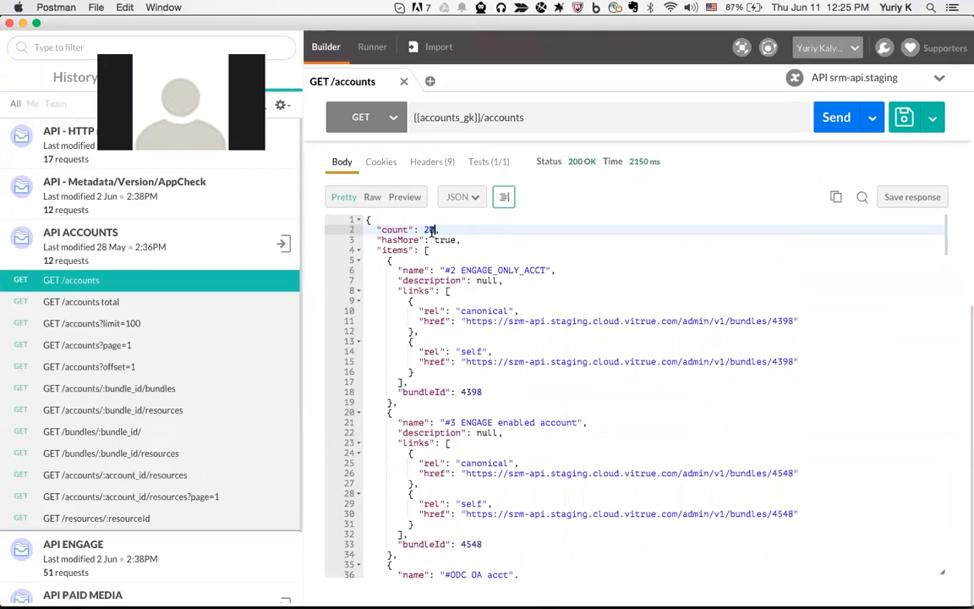
mouse_move(441, 229)
mouse_down()
mouse_move(374, 229)
mouse_move(459, 229)
mouse_up()
click(374, 229)
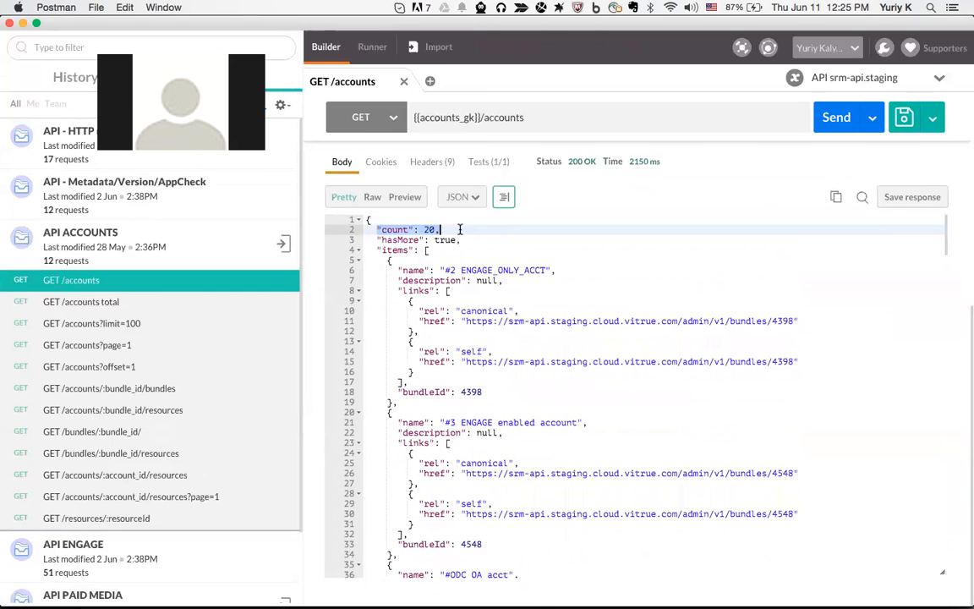
scroll(481, 241, up, 3)
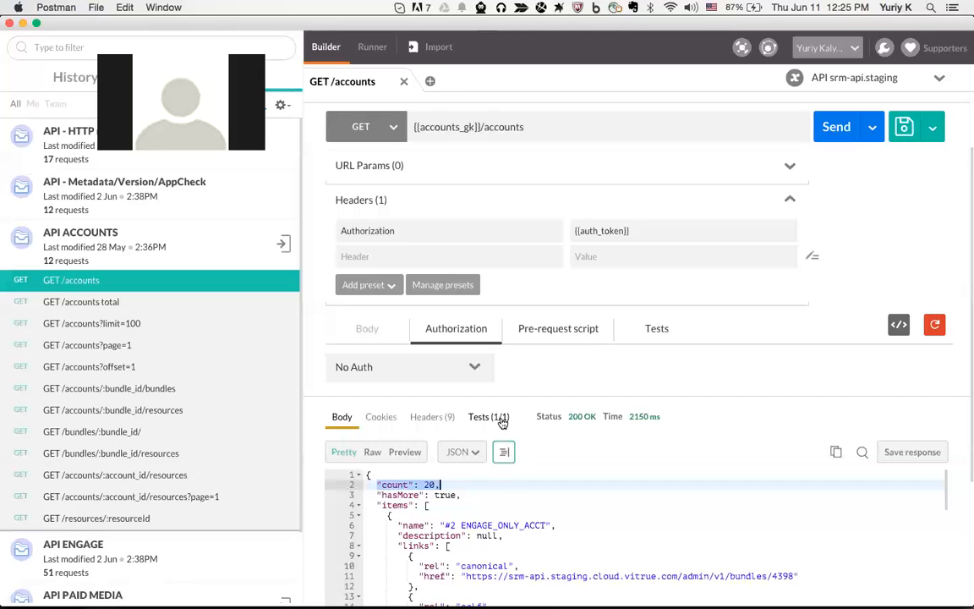
scroll(539, 469, down, 5)
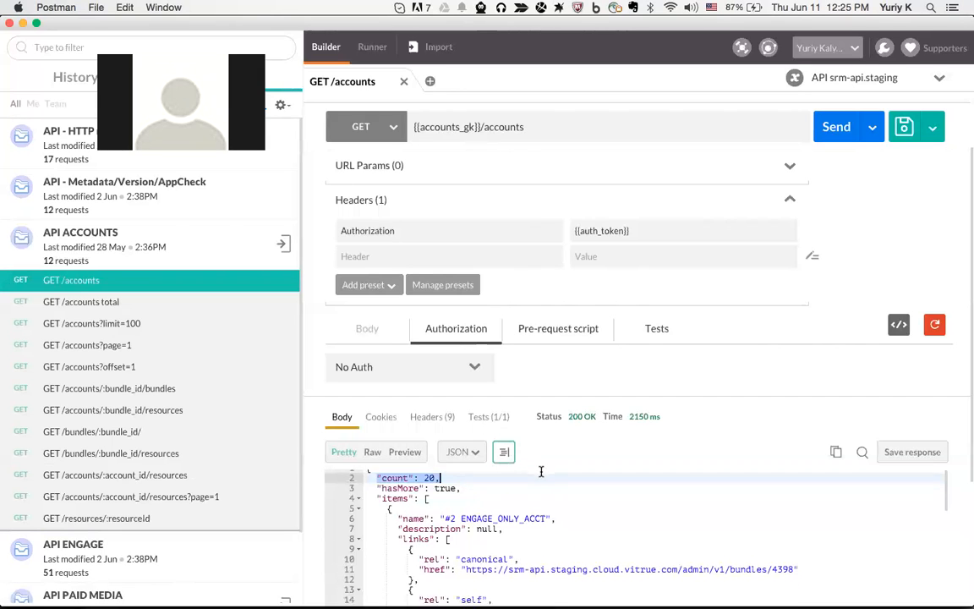
scroll(541, 471, up, 5)
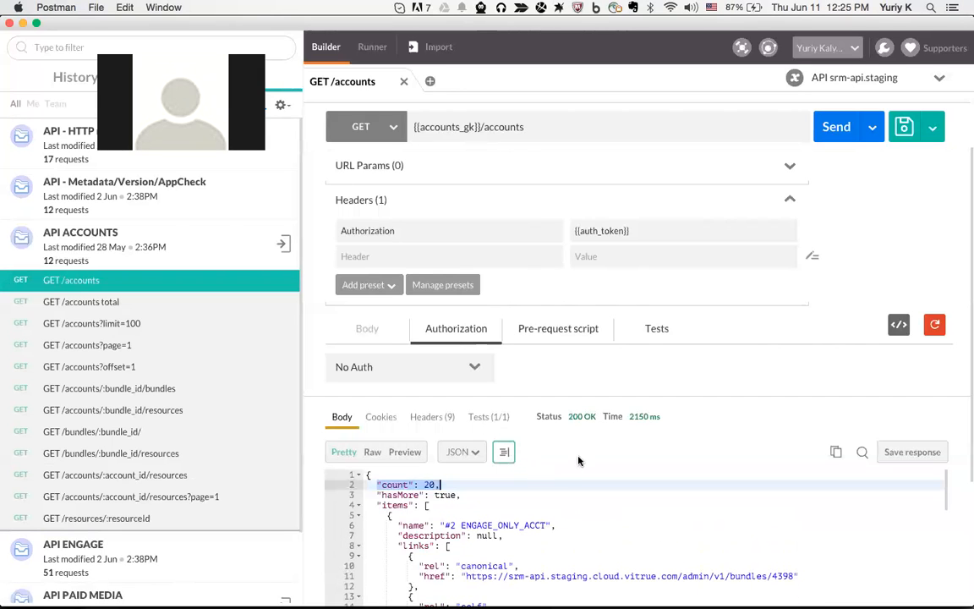
scroll(311, 439, down, 3)
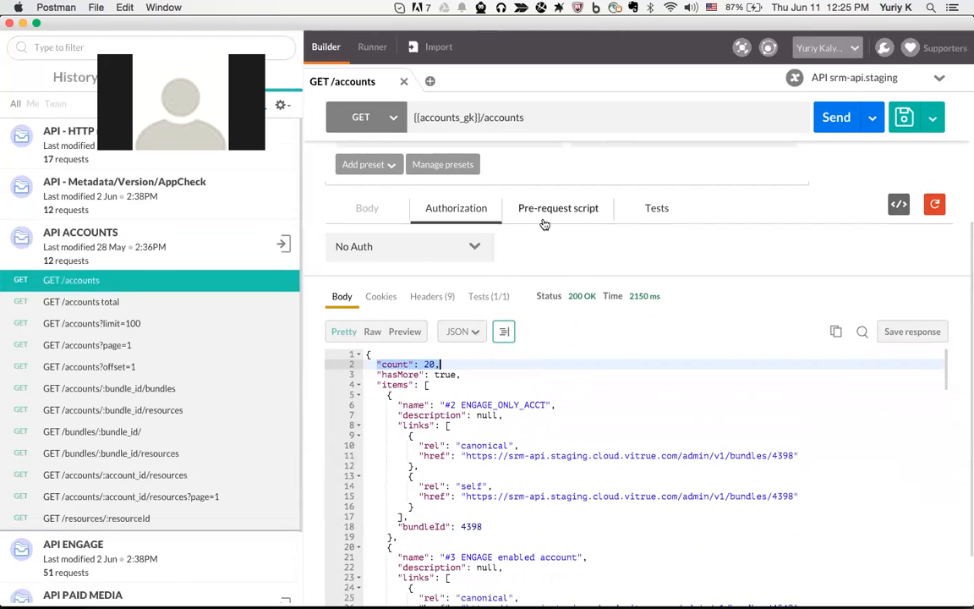
scroll(638, 237, up, 2)
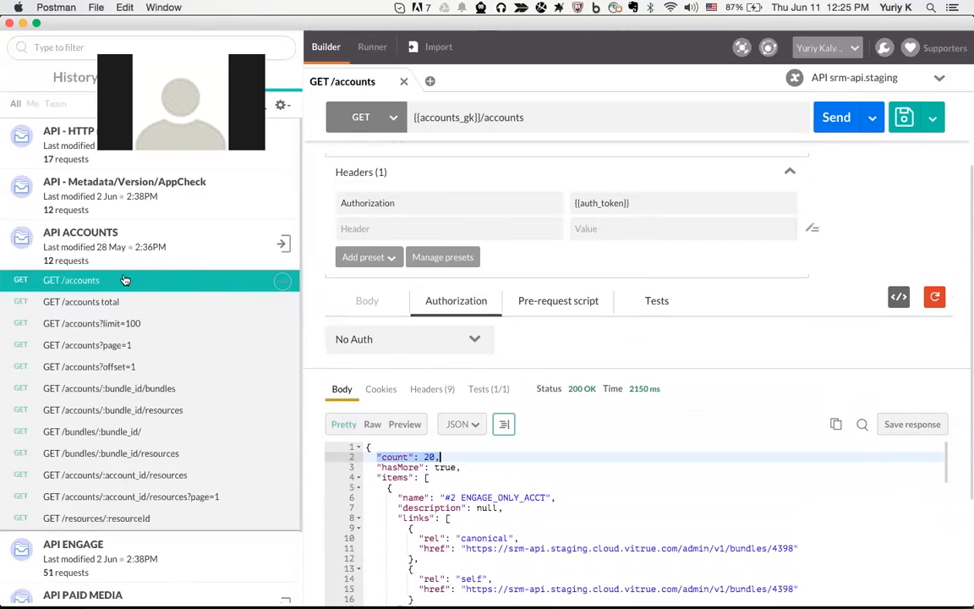
scroll(127, 277, down, 2)
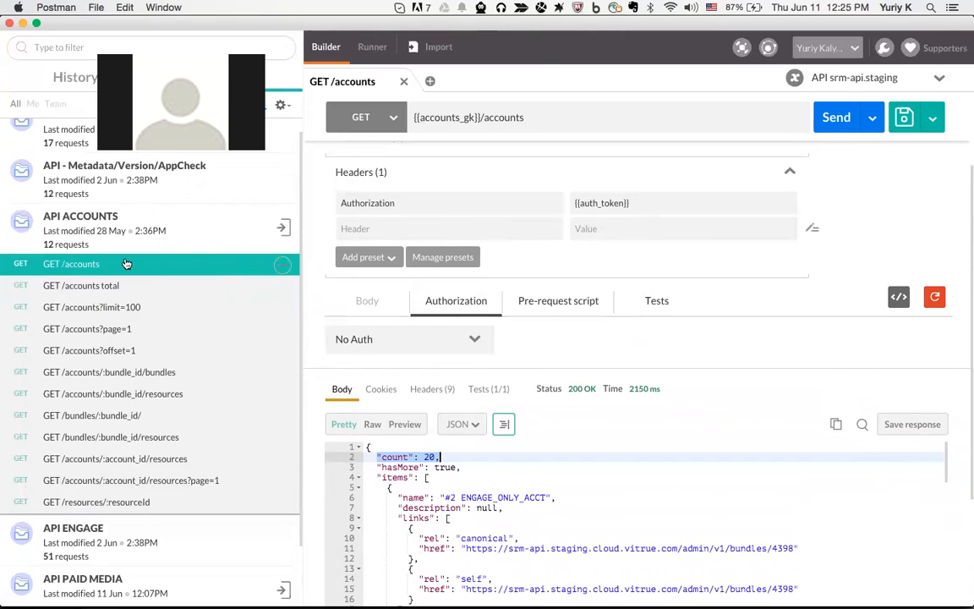
scroll(226, 330, down, 4)
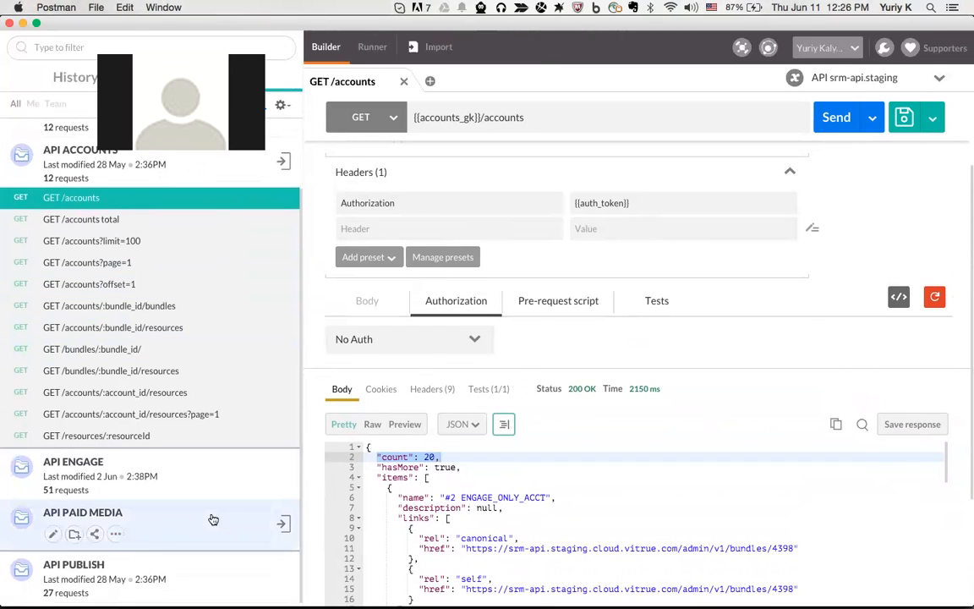
Replace the accounts_gk variable in the request URL with paid_media_gk
click(116, 535)
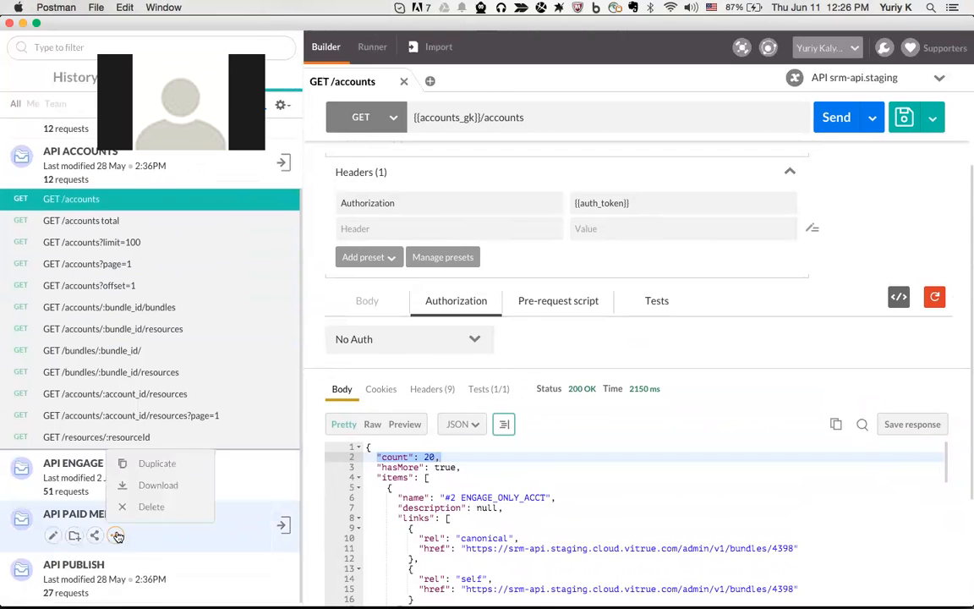
click(229, 537)
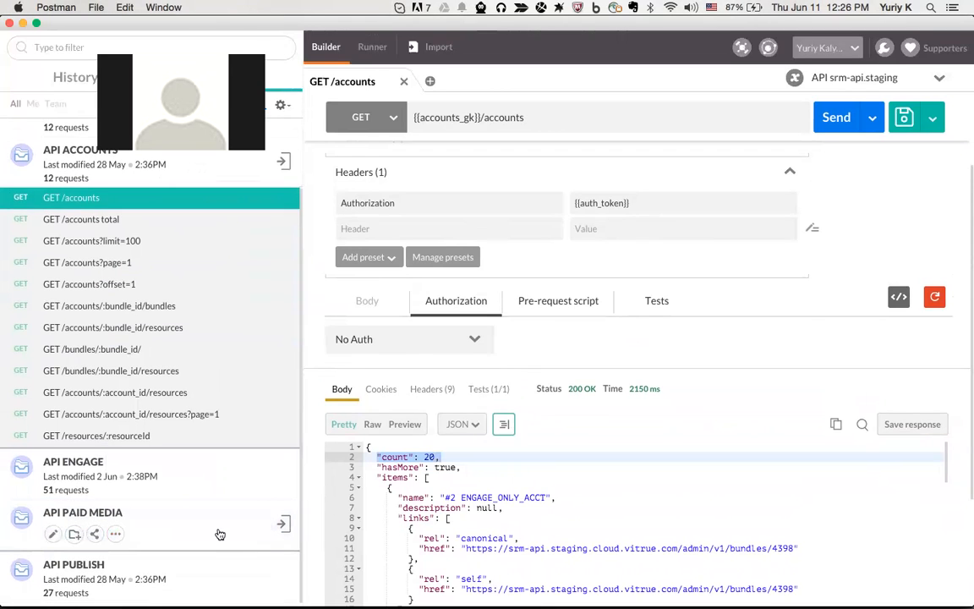
click(535, 122)
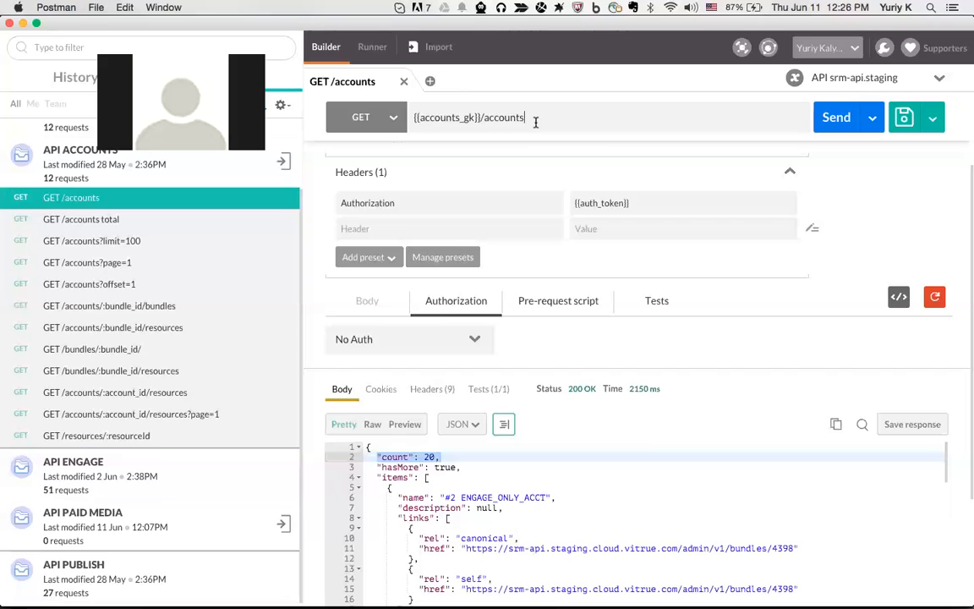
double_click(441, 119)
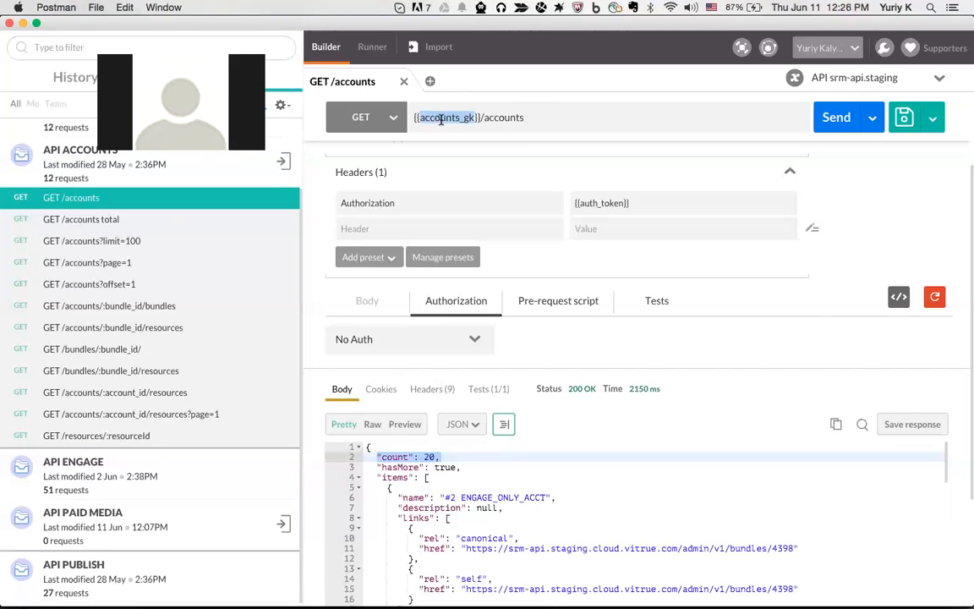
key(Right)
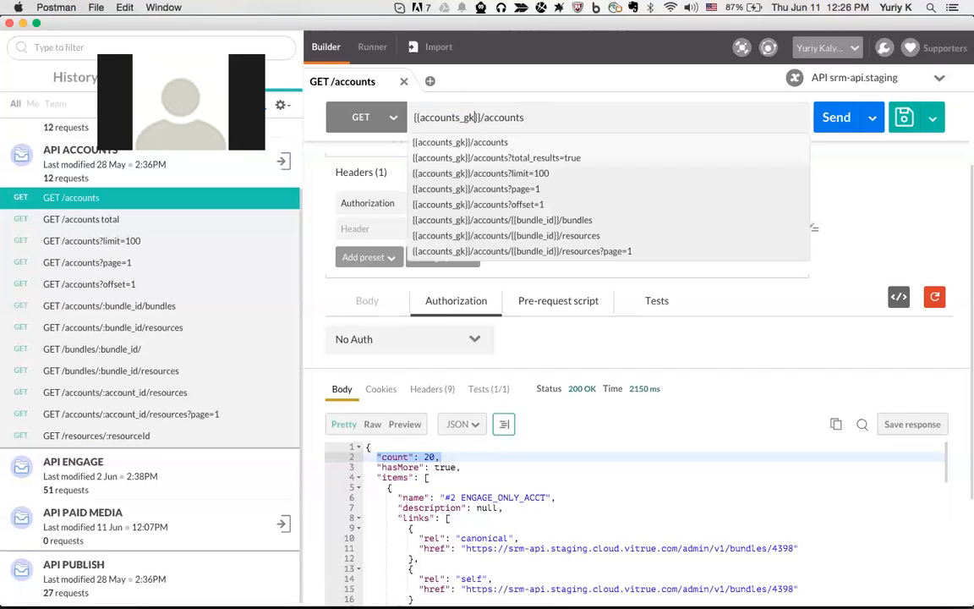
click(459, 119)
key(BackSpace)
key(BackSpace)
key(BackSpace)
key(BackSpace)
key(BackSpace)
key(BackSpace)
key(BackSpace)
key(BackSpace)
text(paid)
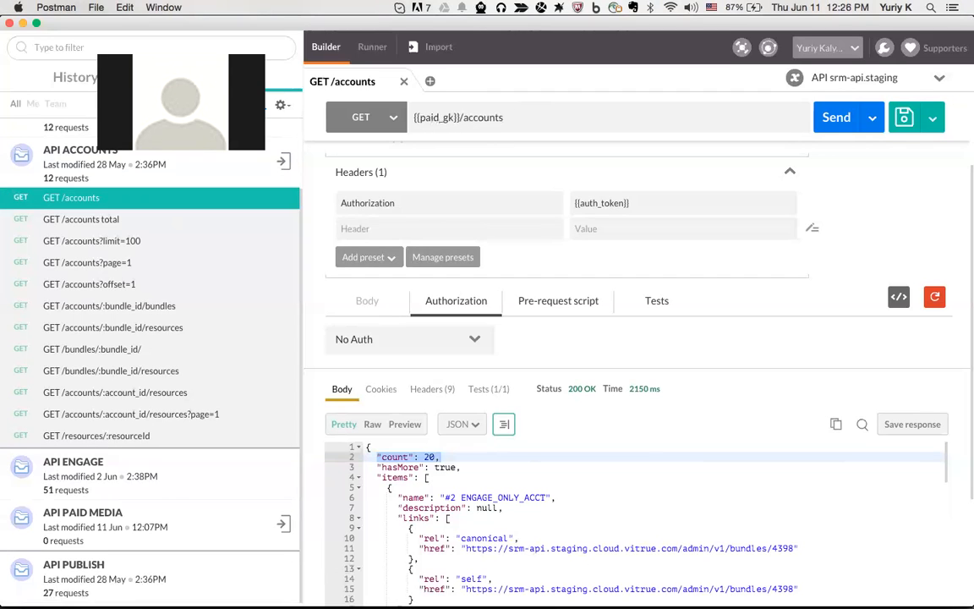
text(_medi)
key(BackSpace)
text(ia)
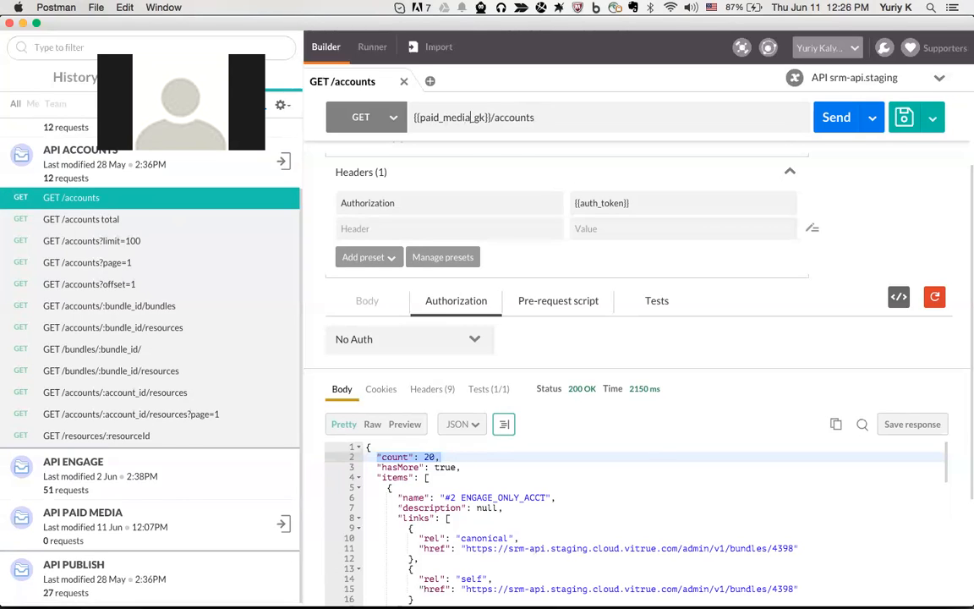
Change the URL path from accounts to pm
double_click(510, 120)
text(pm)
click(931, 123)
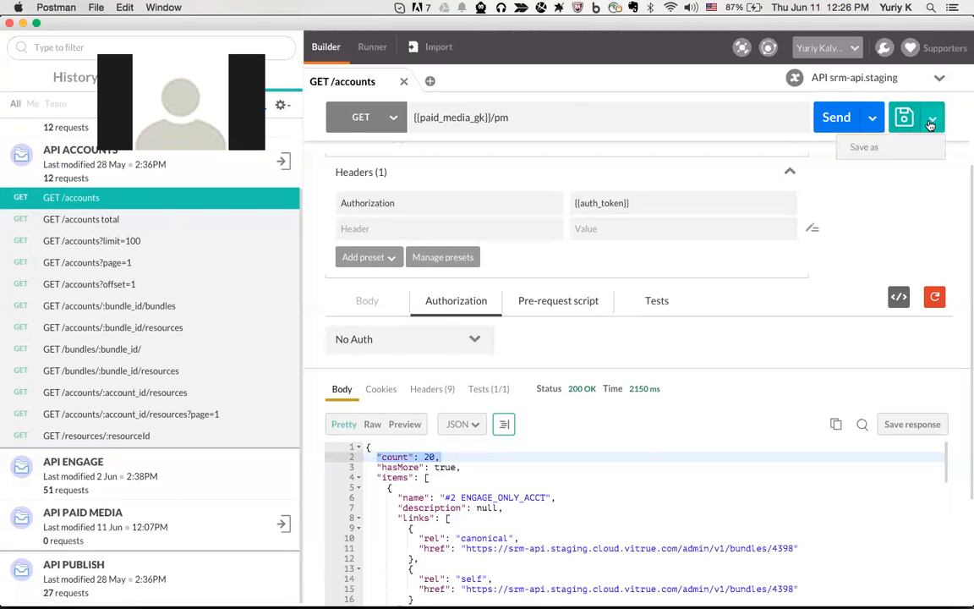
Save the request into API PAID MEDIA with the description 'testiung pm endpoint'
click(879, 149)
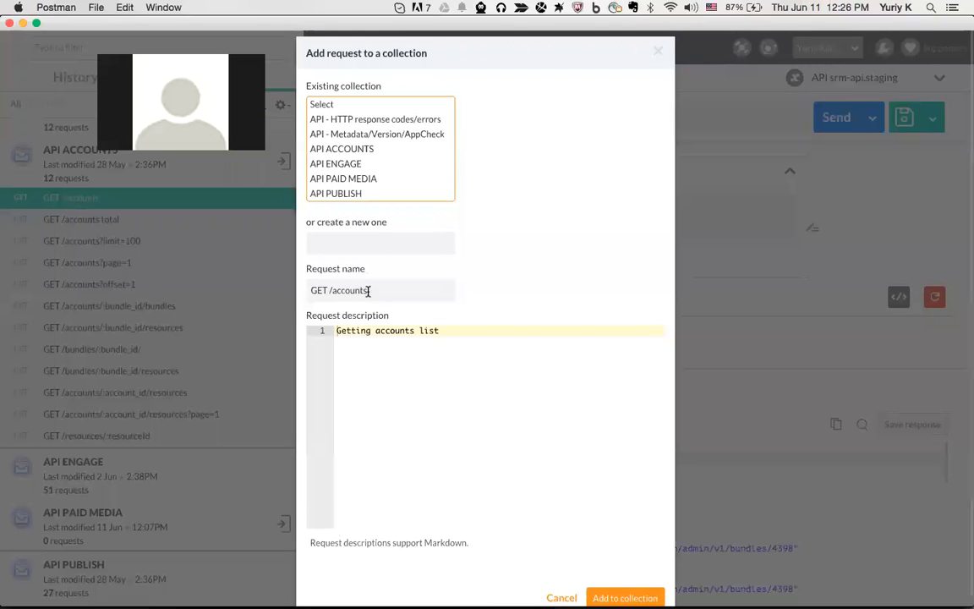
click(359, 179)
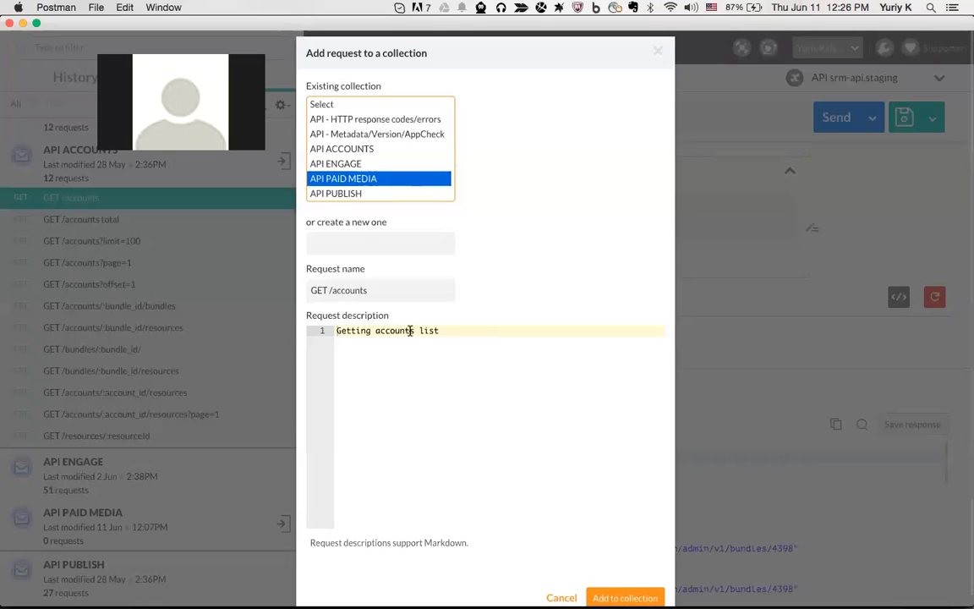
drag(444, 331, 318, 333)
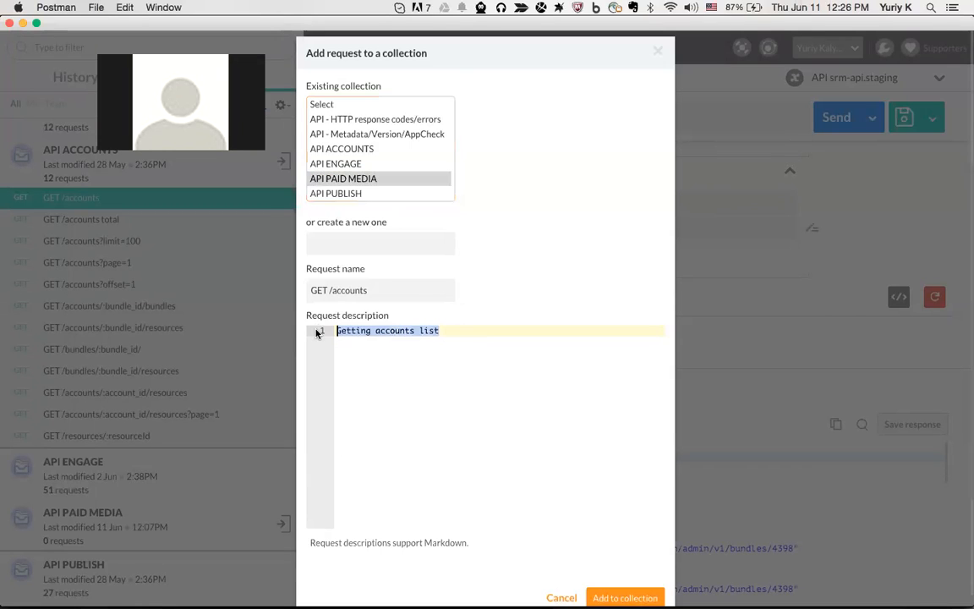
text(p)
text(testiu)
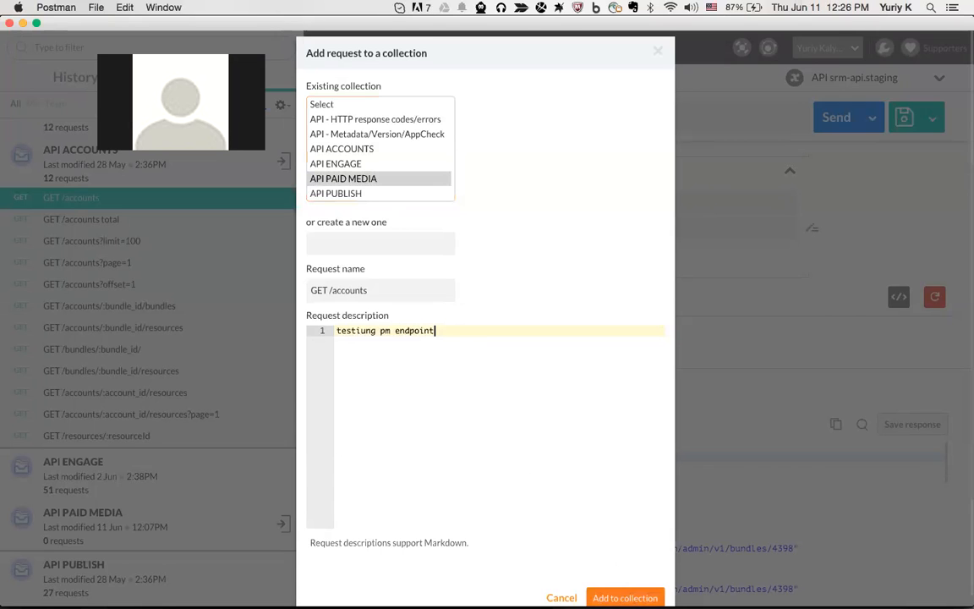
click(625, 598)
scroll(135, 477, down, 1)
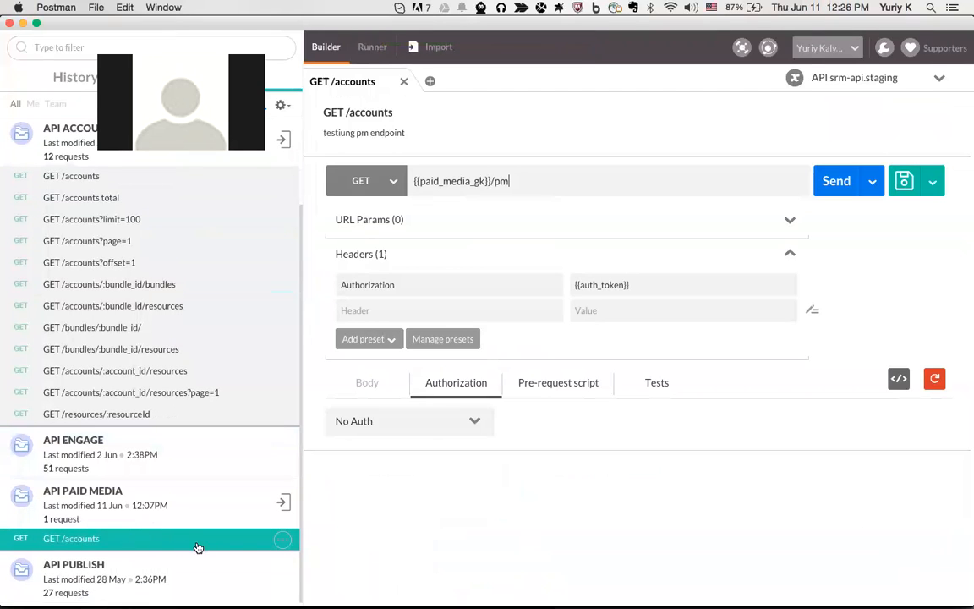
Switch the request method to POST, save it, and set the body to raw
click(392, 187)
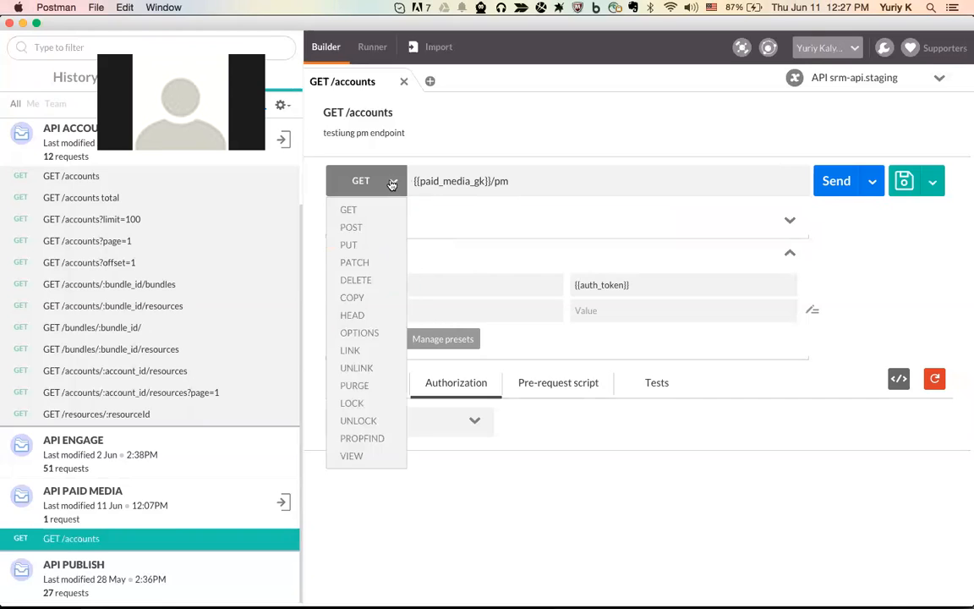
click(353, 174)
click(348, 180)
click(383, 227)
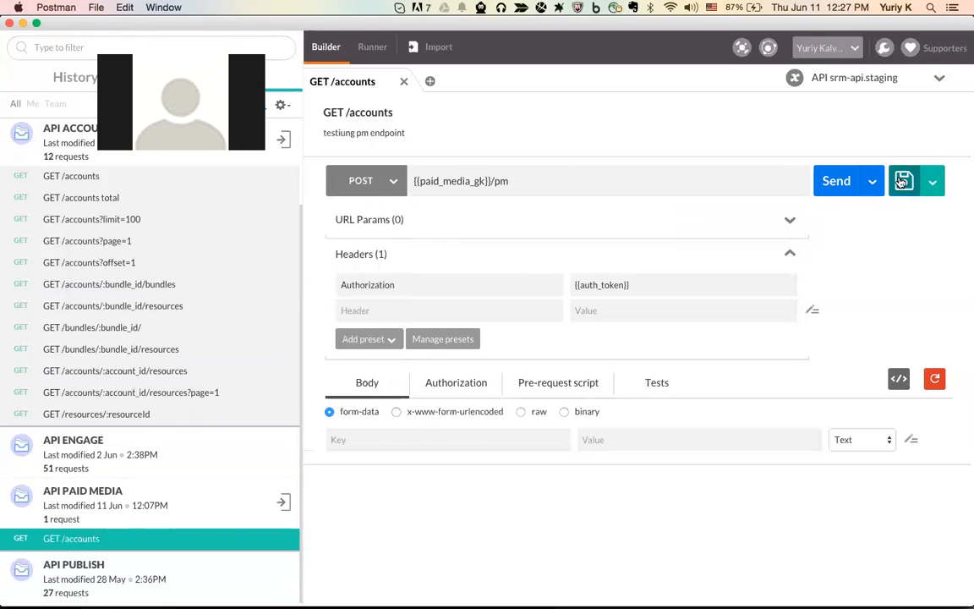
key(super+s)
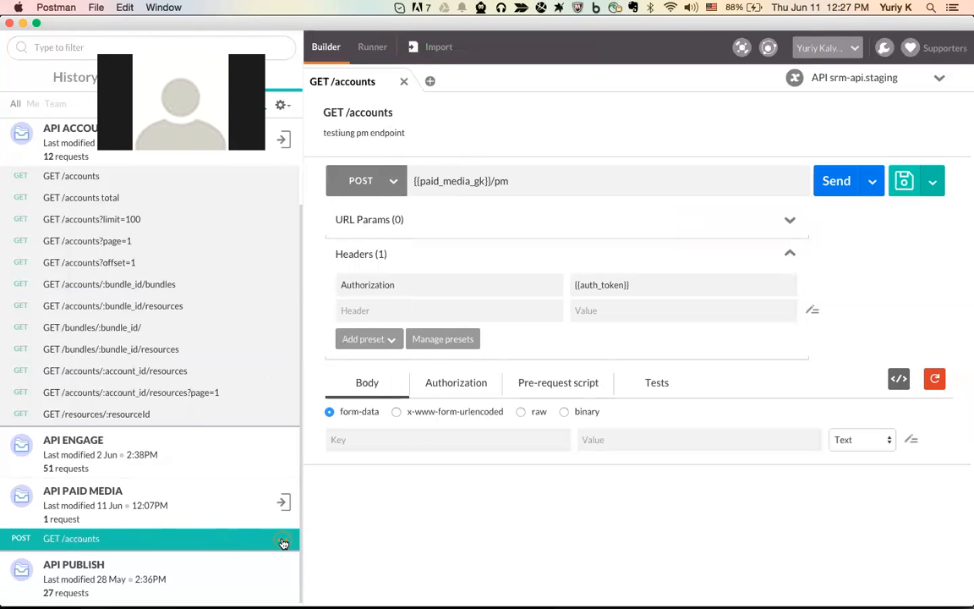
click(530, 179)
click(519, 412)
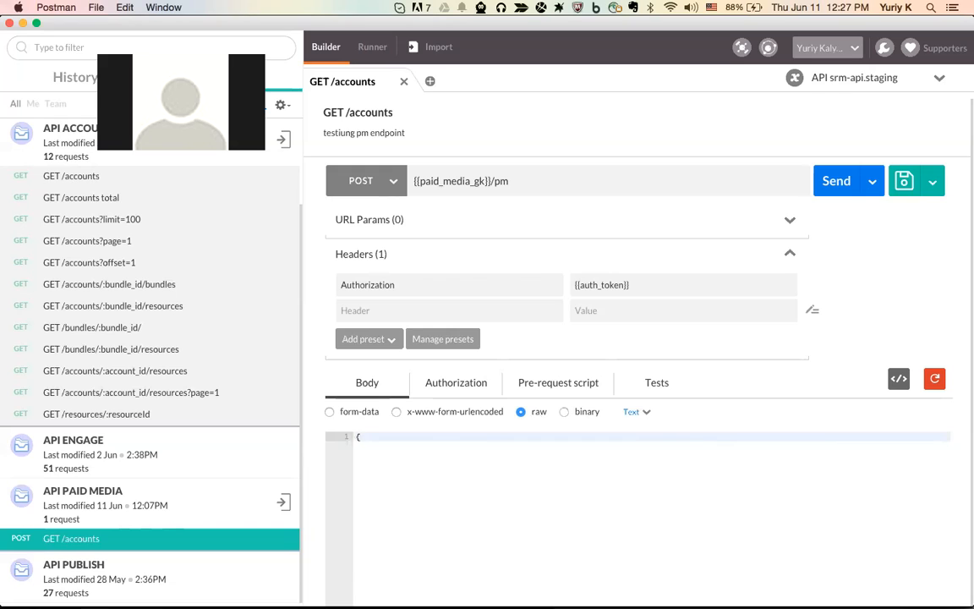
Add a body line break, browse POST /posts FB+TW+LI+SW+G+ in API PUBLISH, then return to GET /accounts
key(Return)
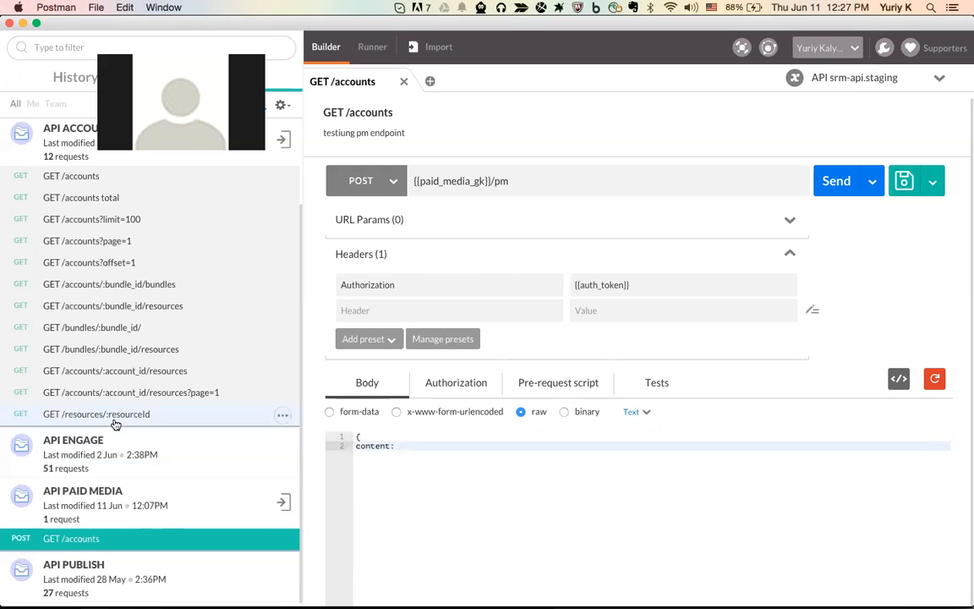
click(103, 570)
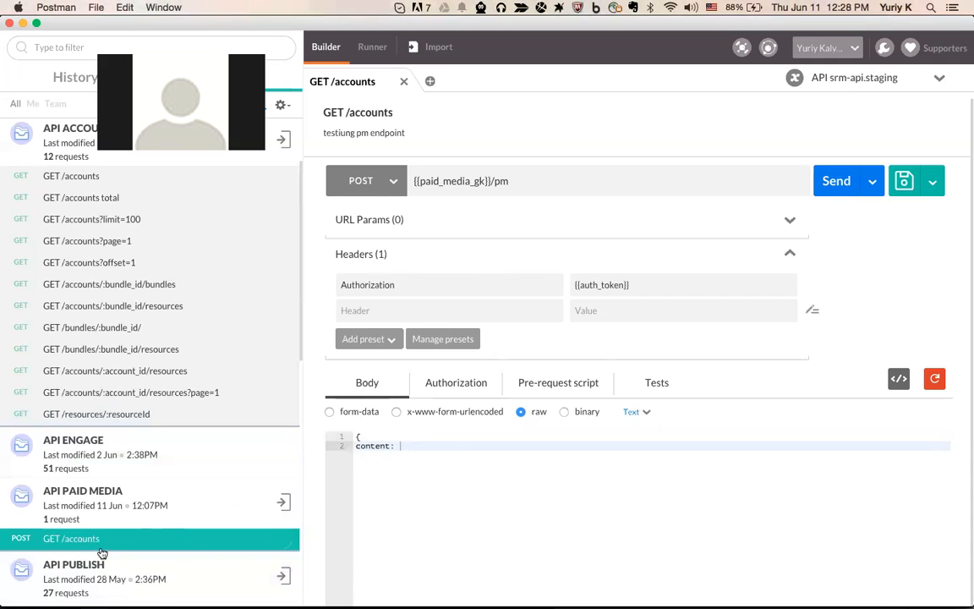
scroll(102, 554, down, 5)
click(104, 439)
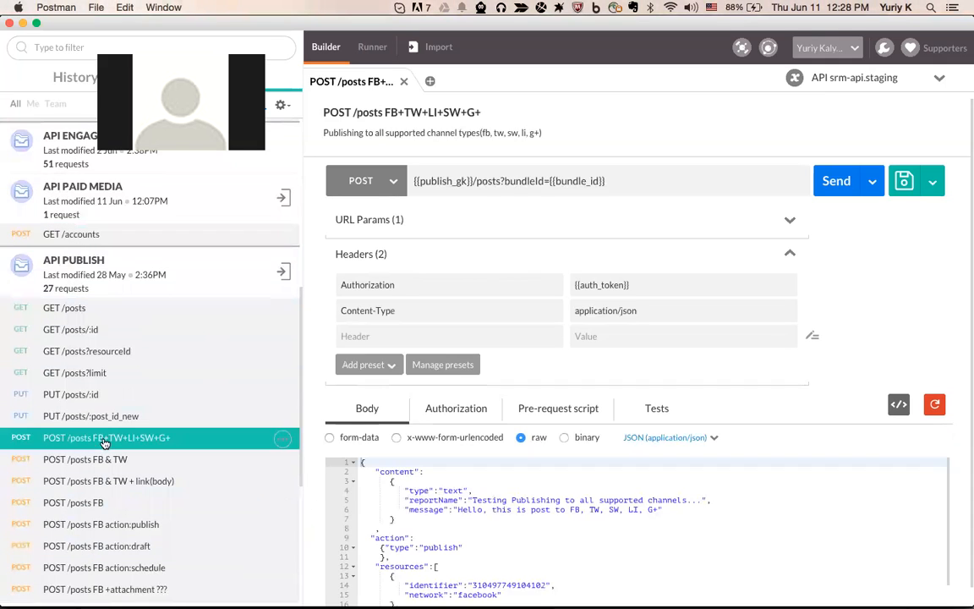
scroll(461, 335, down, 3)
scroll(485, 521, down, 5)
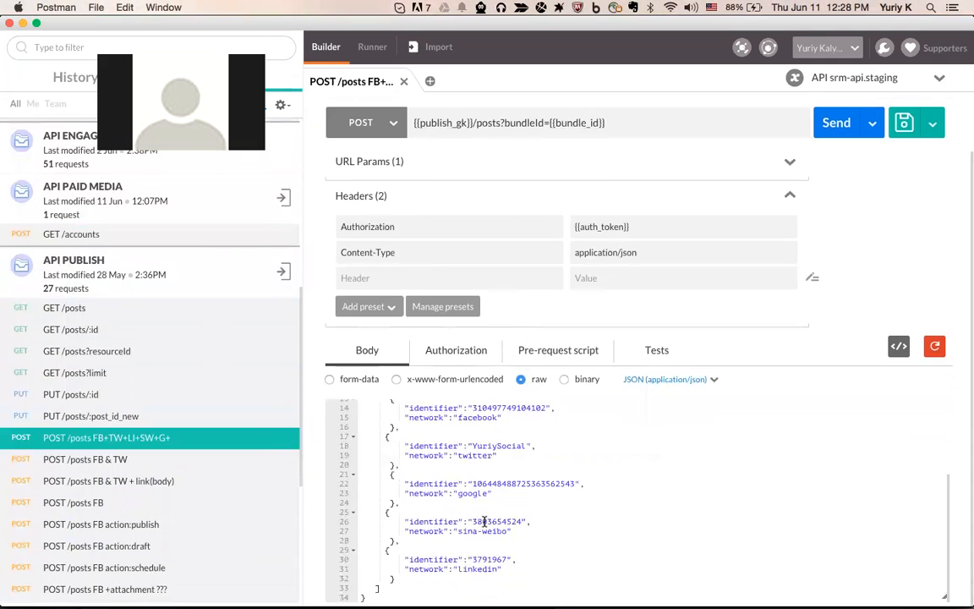
scroll(484, 521, up, 5)
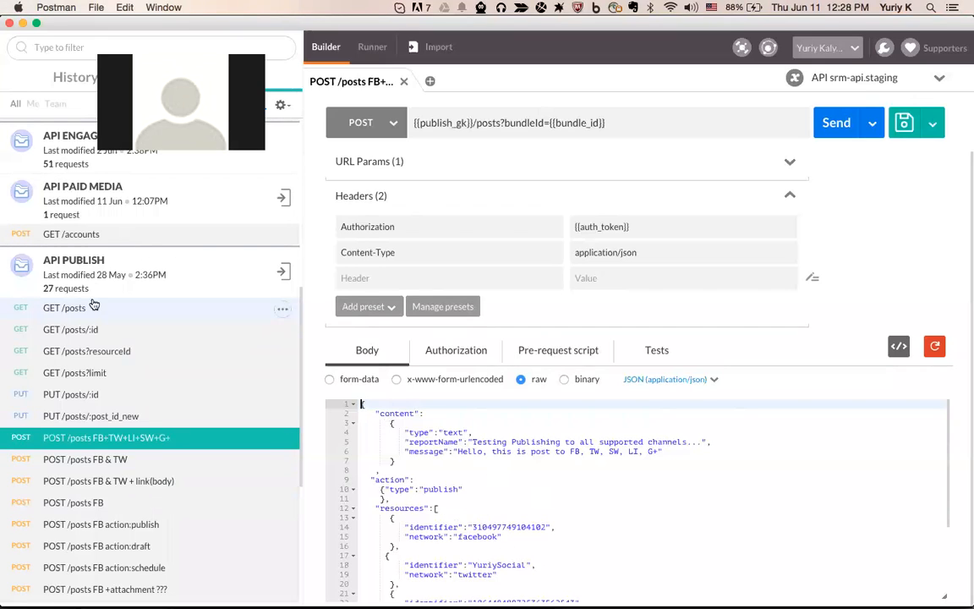
click(192, 234)
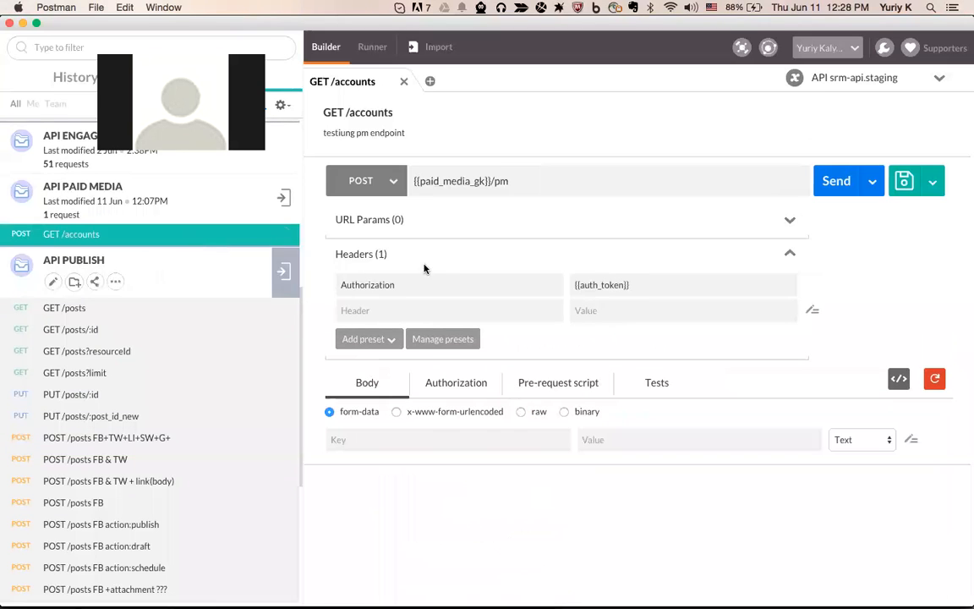
Duplicate the GET /accounts request in API PAID MEDIA
click(281, 235)
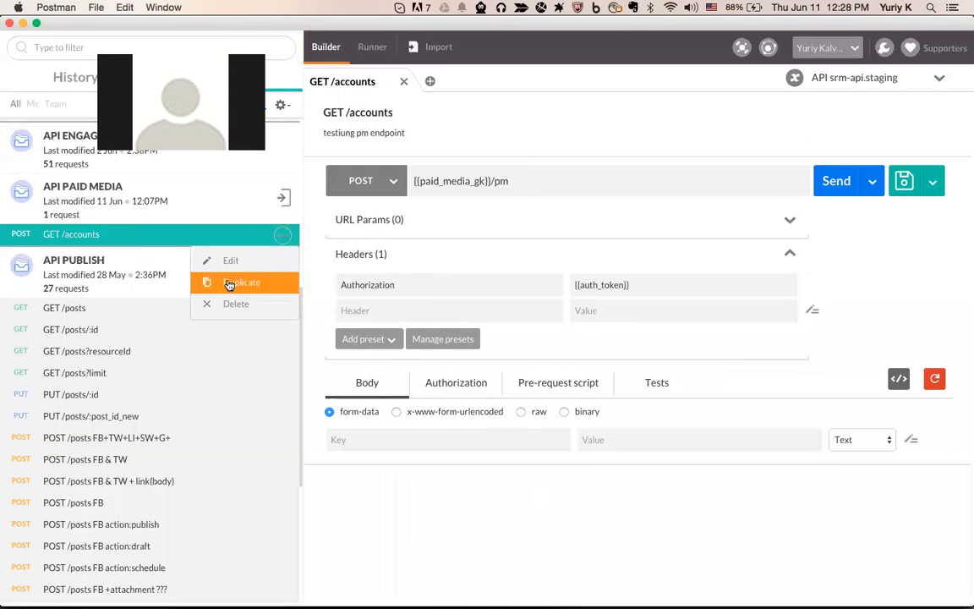
click(284, 239)
click(250, 285)
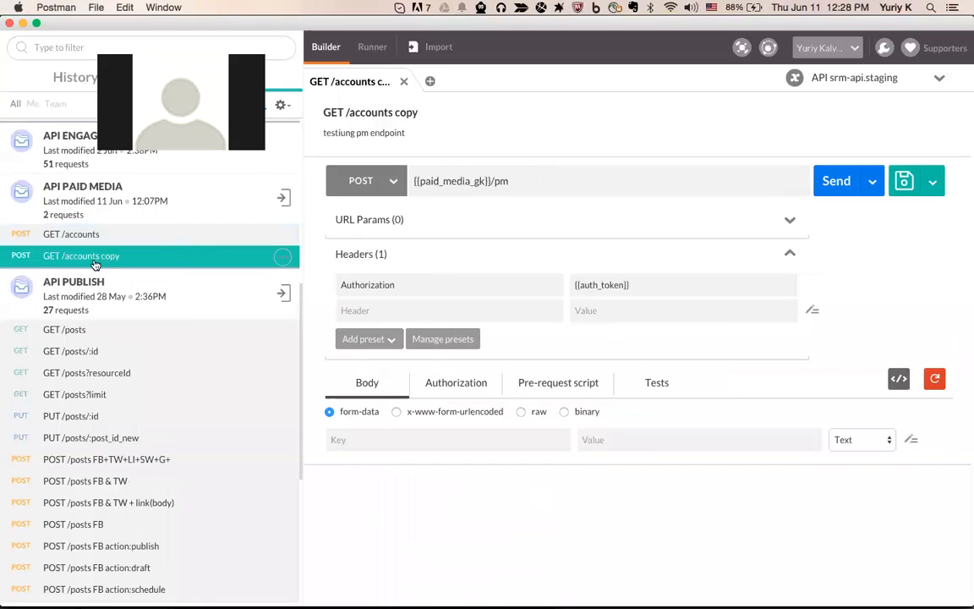
Rename the copy to PUT /pm/test, append 'test' to its description, and save
click(283, 255)
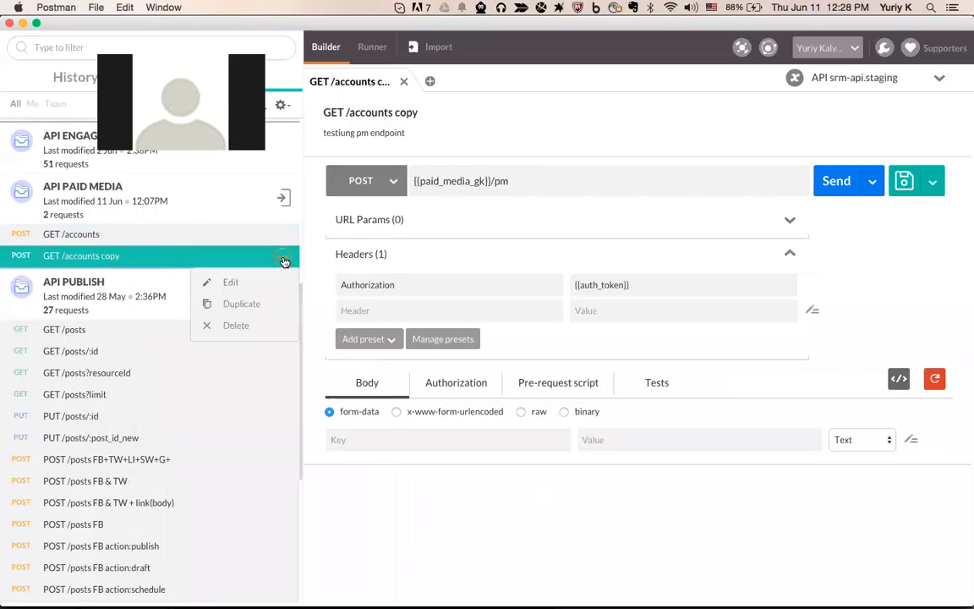
click(228, 281)
double_click(328, 189)
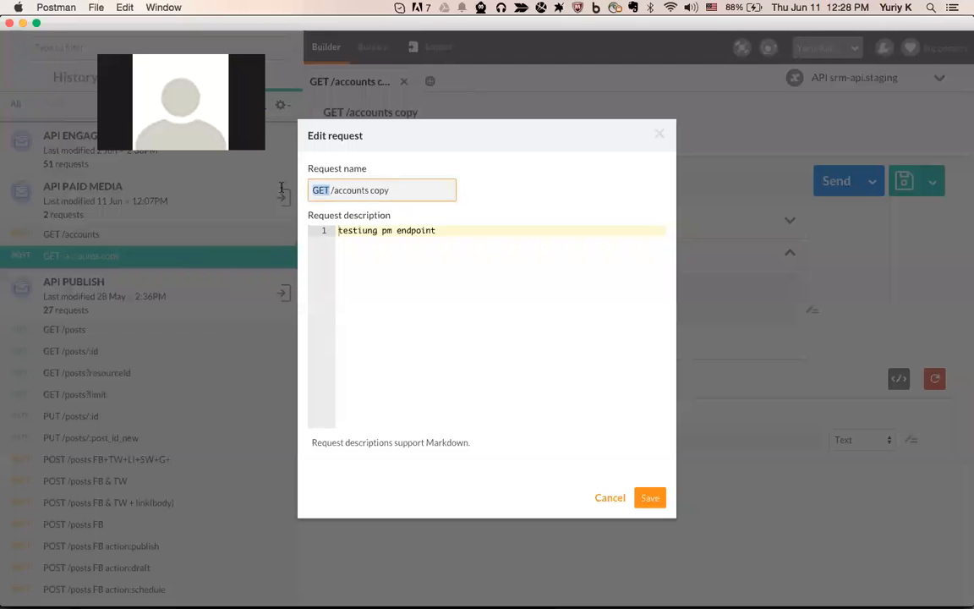
text(PUT)
key(BackSpace)
key(BackSpace)
key(BackSpace)
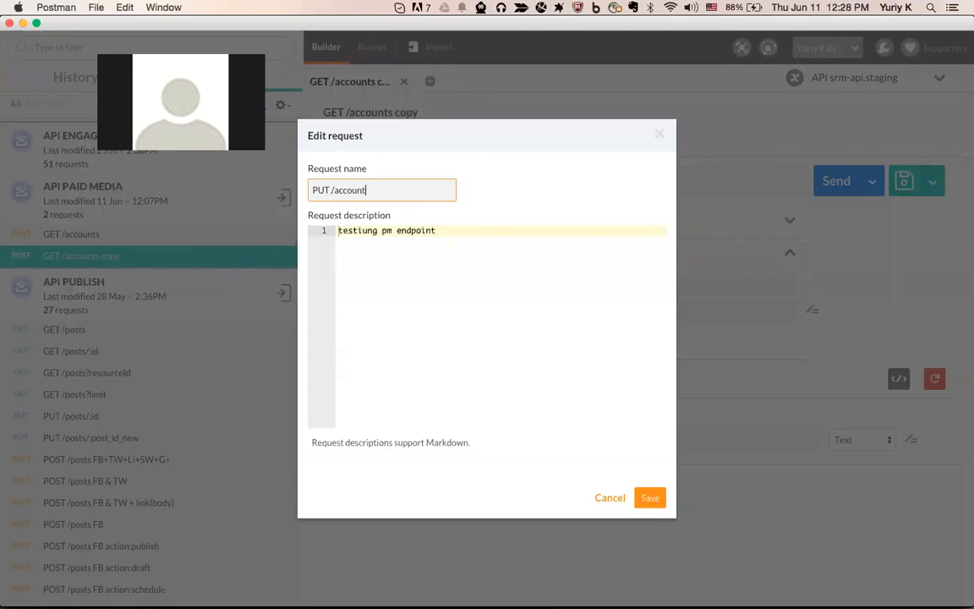
text(pm/)
click(504, 271)
text(test)
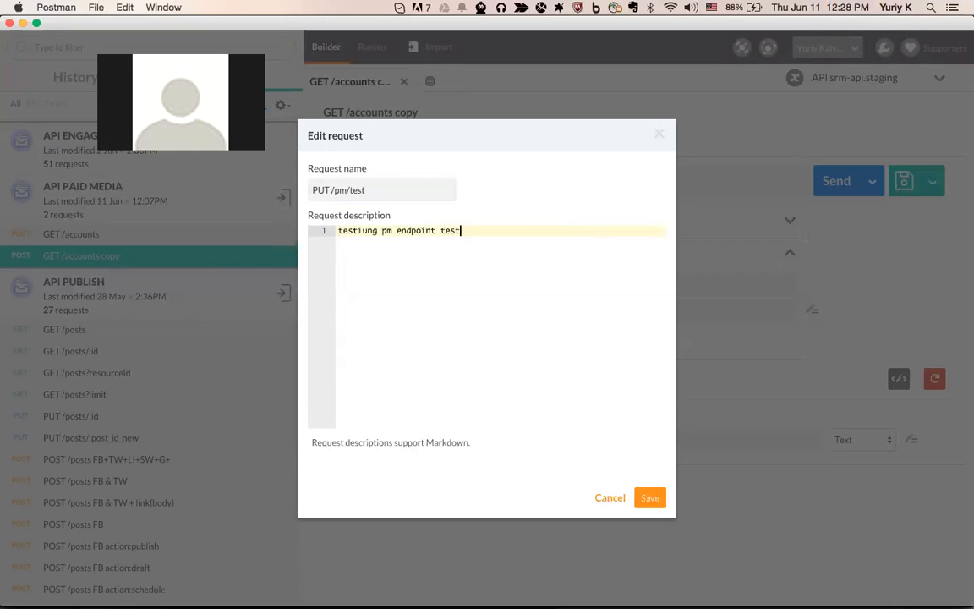
click(649, 497)
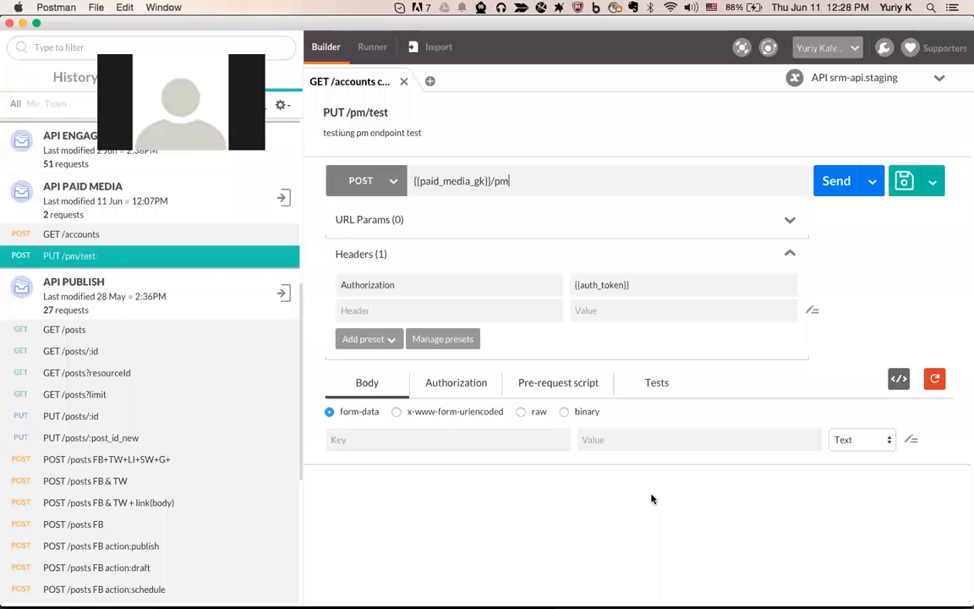
Open PUT /pm/test and check its title and URL
click(97, 230)
click(112, 257)
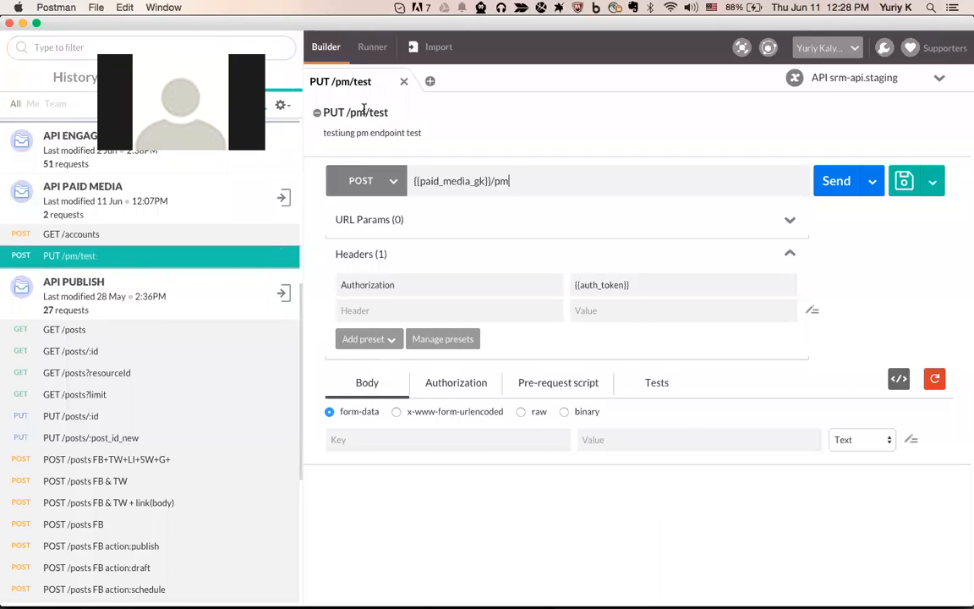
drag(325, 112, 398, 111)
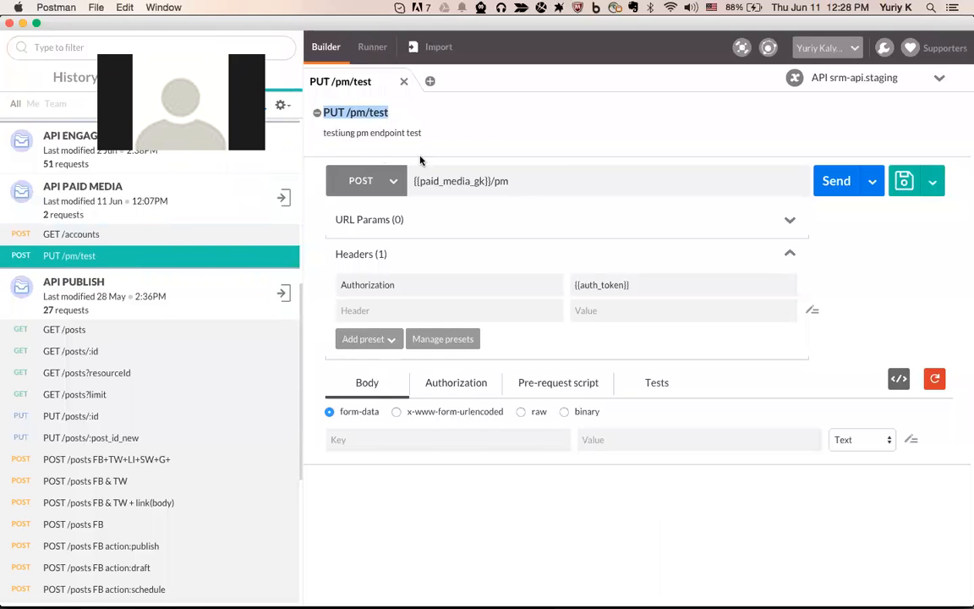
drag(527, 184, 413, 181)
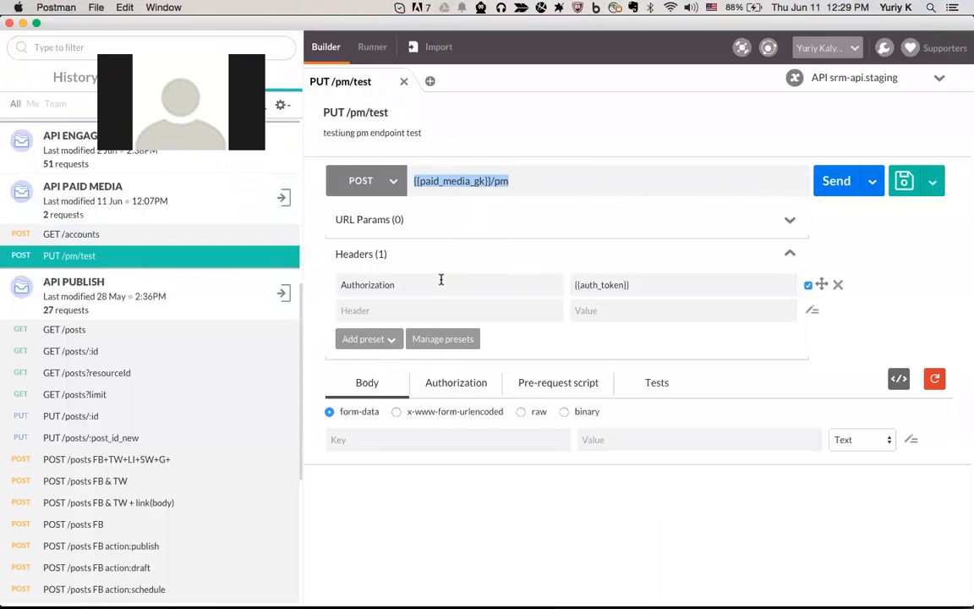
Review the existing status code 200 test in the request's Tests script
click(659, 383)
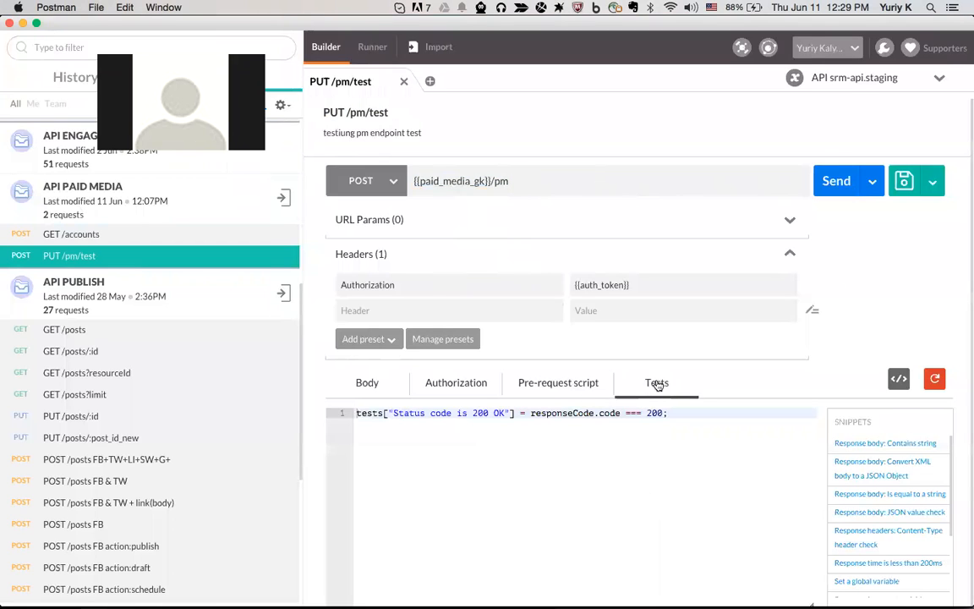
drag(678, 412, 338, 413)
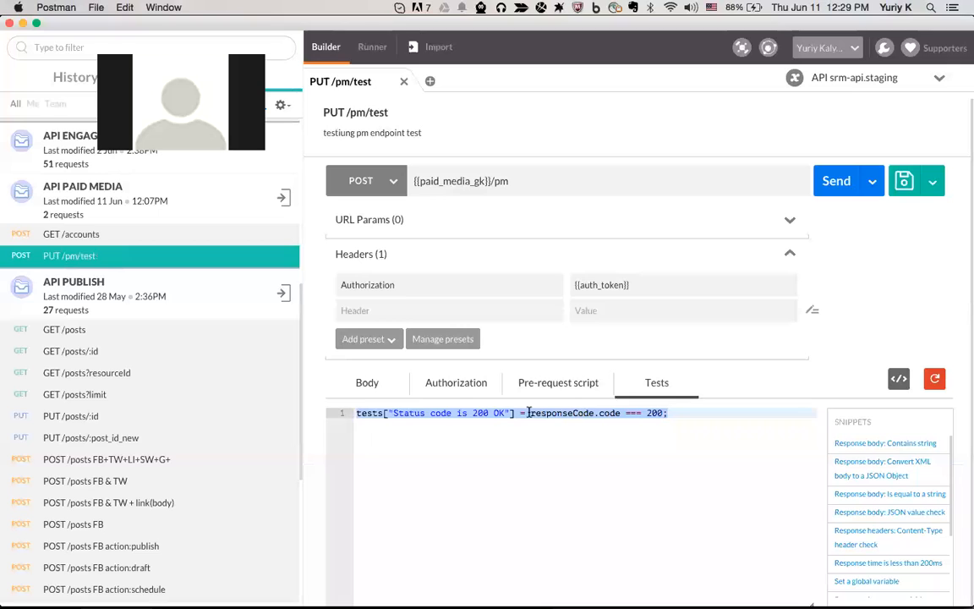
click(703, 413)
drag(703, 413, 626, 412)
shift+click(359, 413)
Add the 'Response time is less than 200ms' snippet below the status test
click(715, 460)
key(Return)
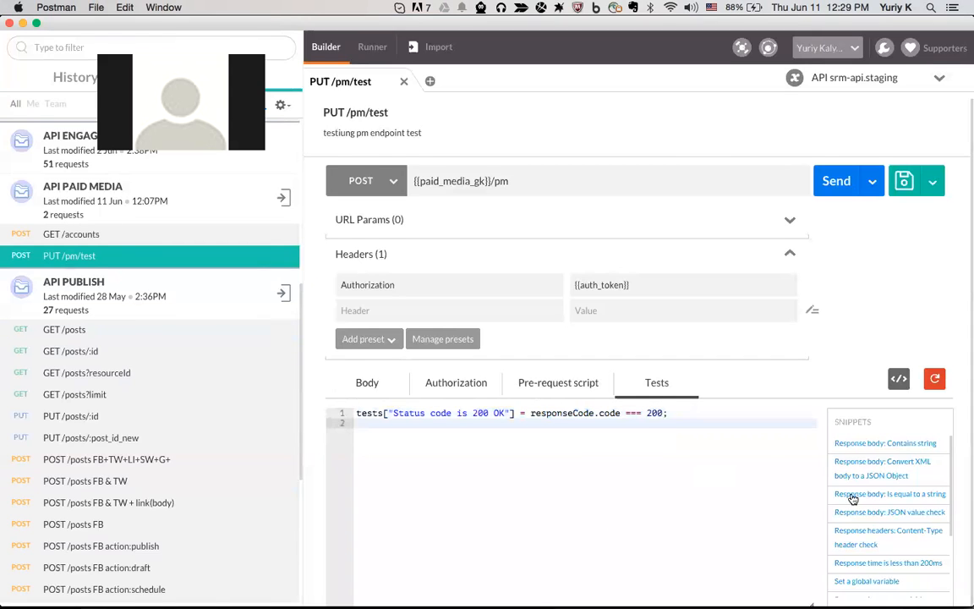
scroll(854, 497, down, 3)
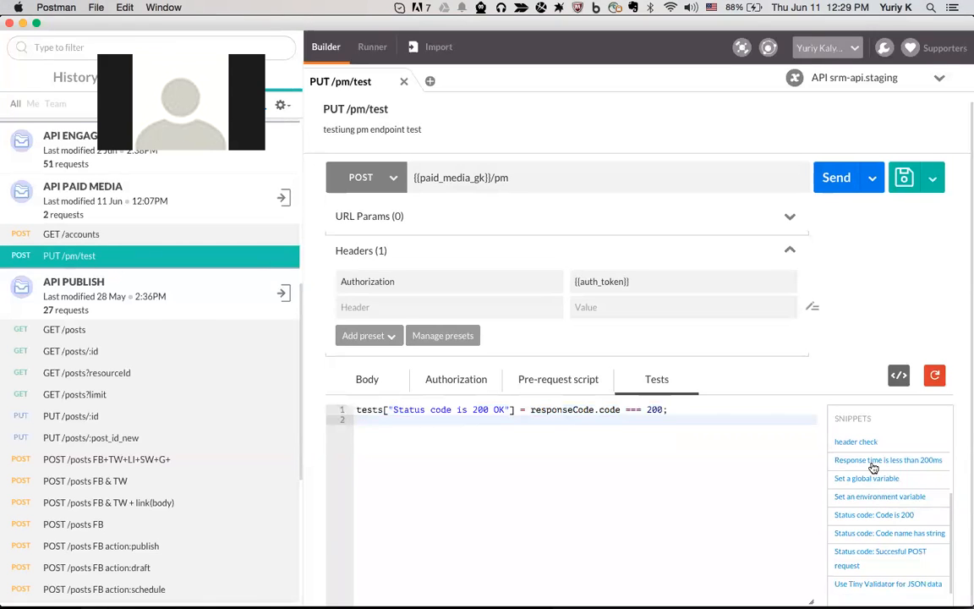
click(869, 461)
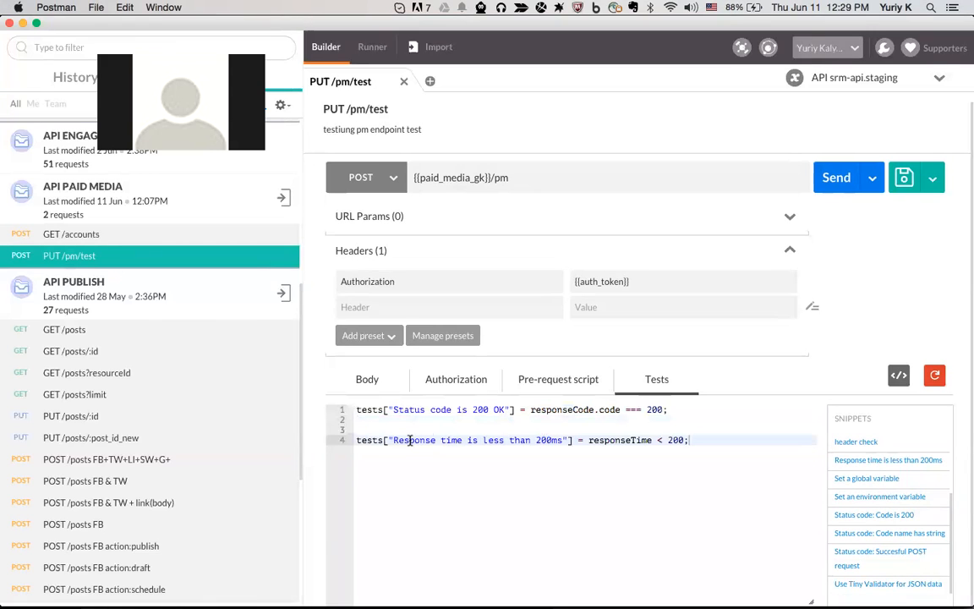
Change the response time limit to 100 and its label to 100ms
drag(393, 440, 501, 439)
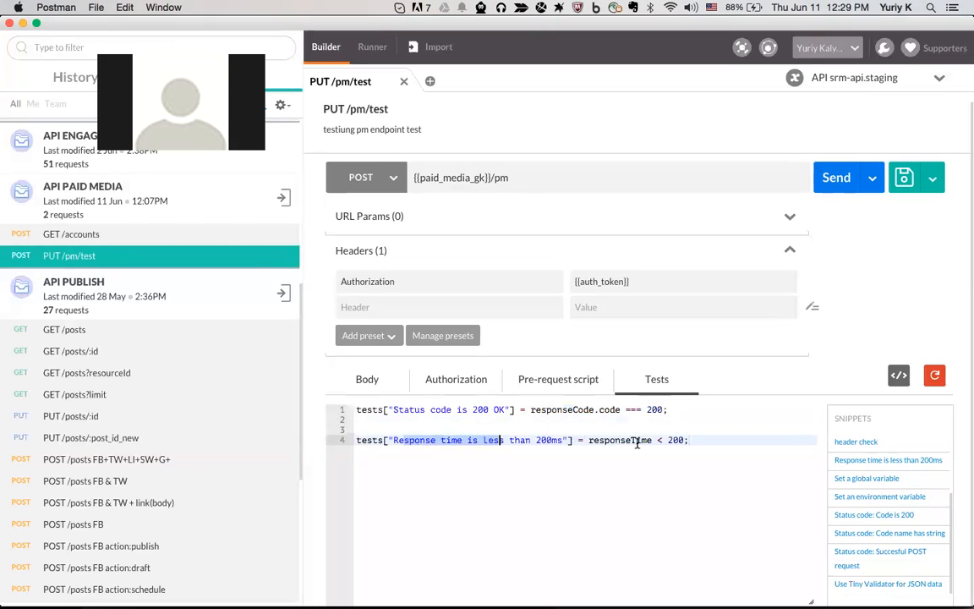
click(667, 439)
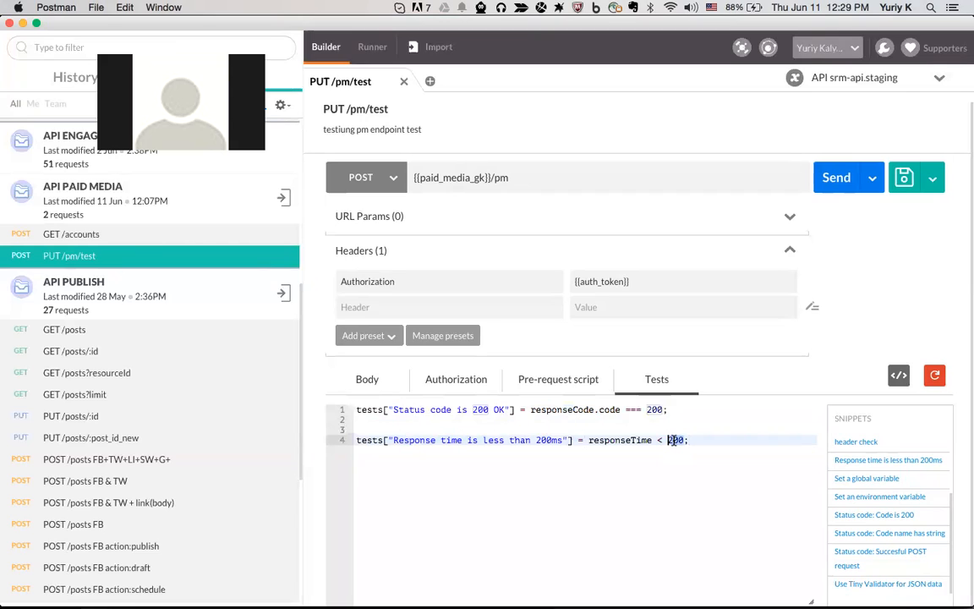
double_click(668, 440)
text(100)
double_click(537, 440)
text(100ms)
click(717, 440)
double_click(548, 440)
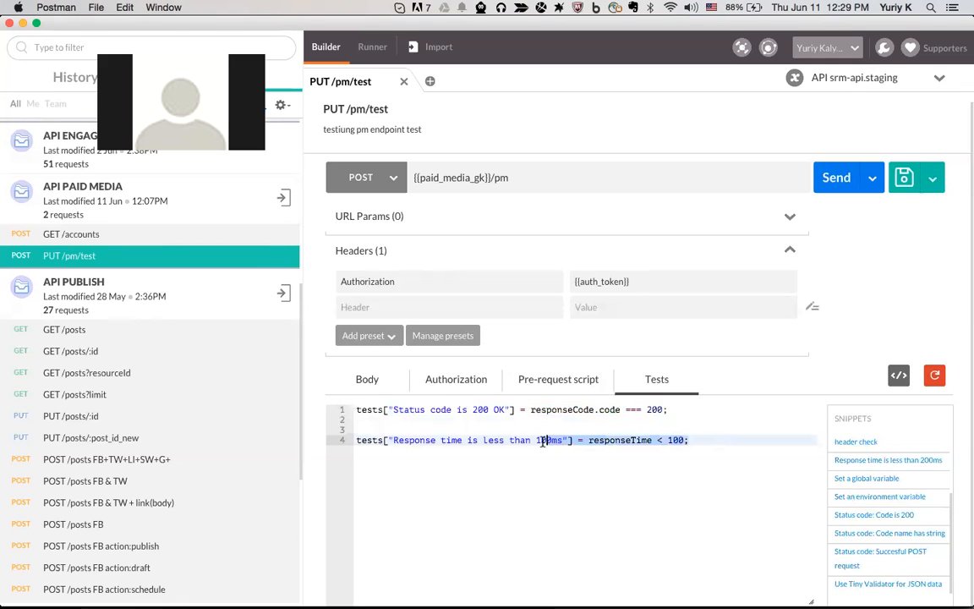
click(696, 439)
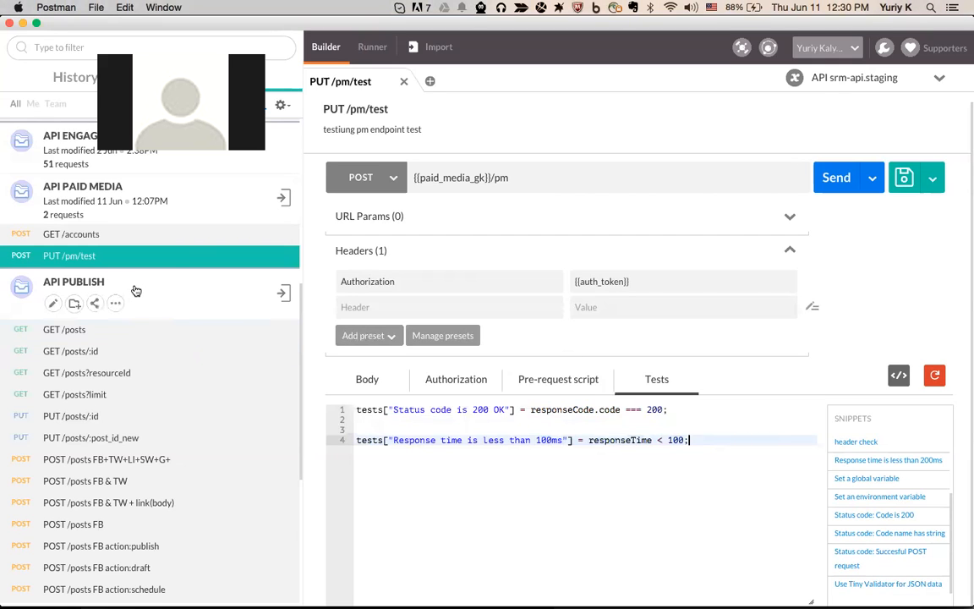
Delete GET /accounts and PUT /pm/test from API PAID MEDIA, confirming each deletion
click(283, 239)
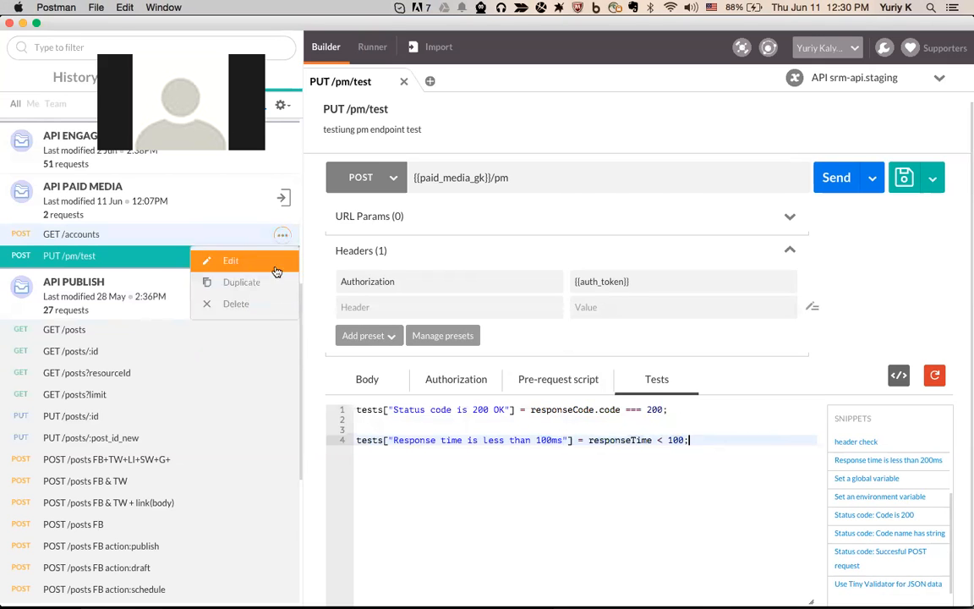
click(254, 303)
click(651, 354)
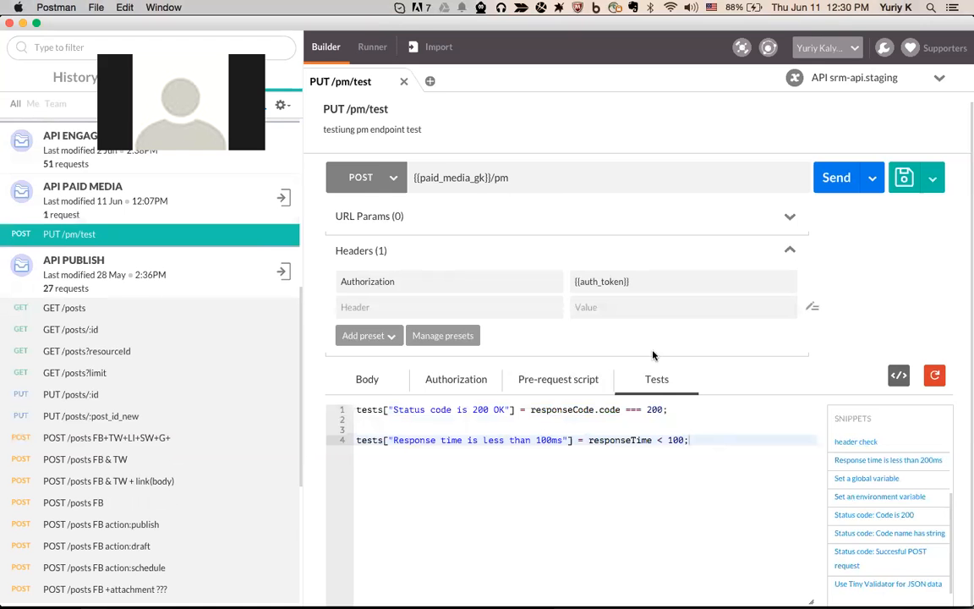
click(282, 242)
click(254, 304)
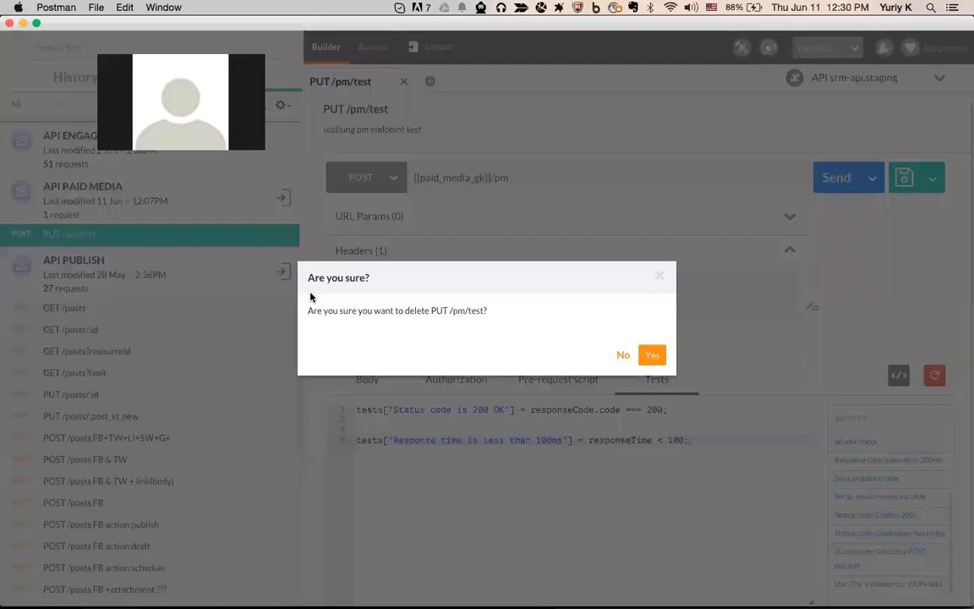
click(650, 354)
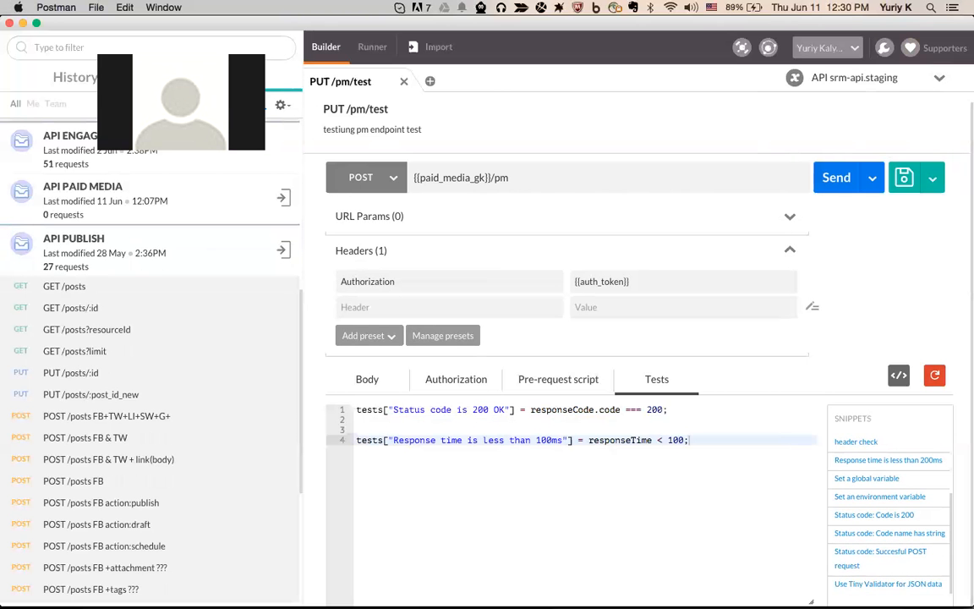
mouse_move(232, 594)
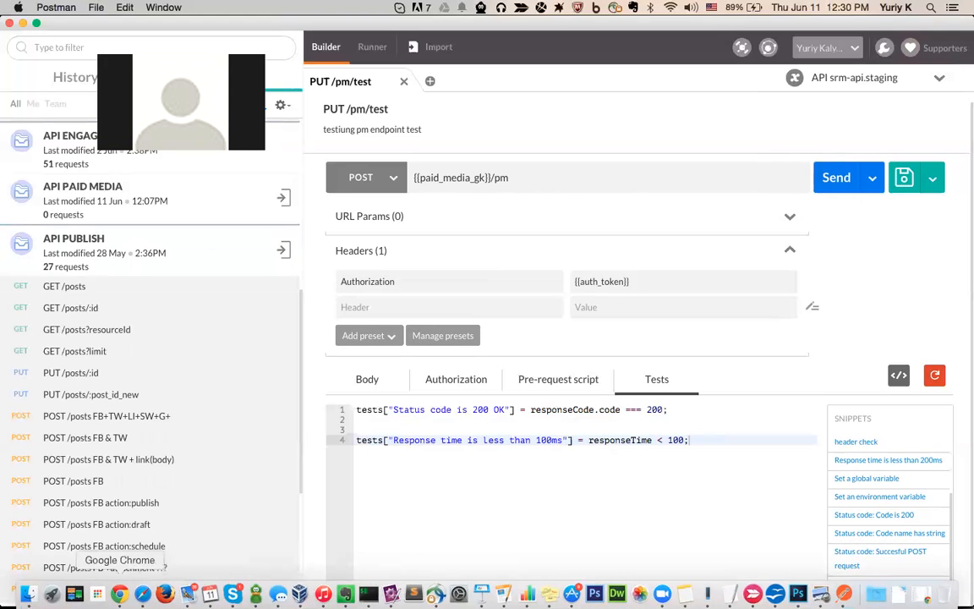
Switch to the Confluence page in Chrome, then Cmd+Tab back to Postman
click(119, 593)
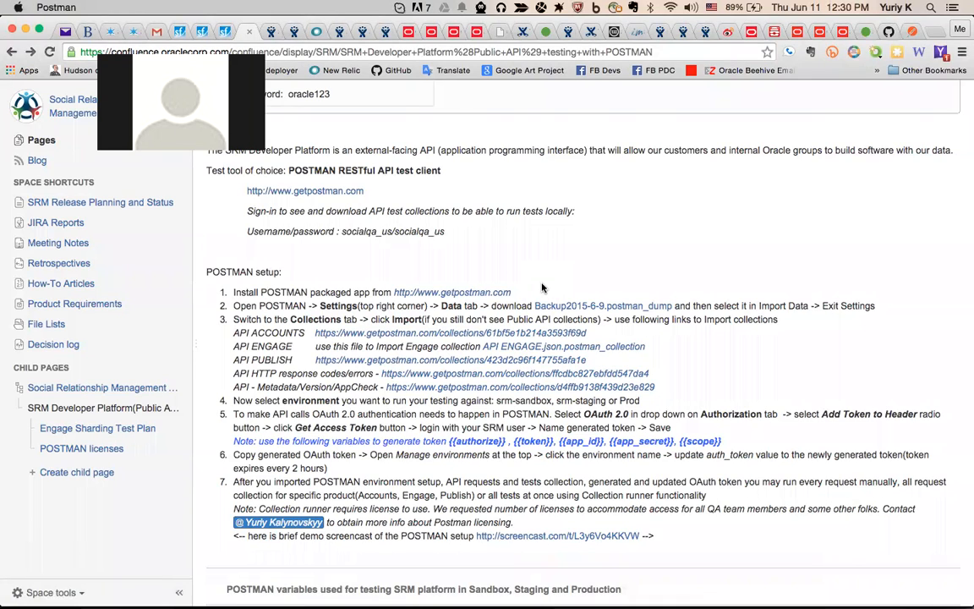
key(super+Tab)
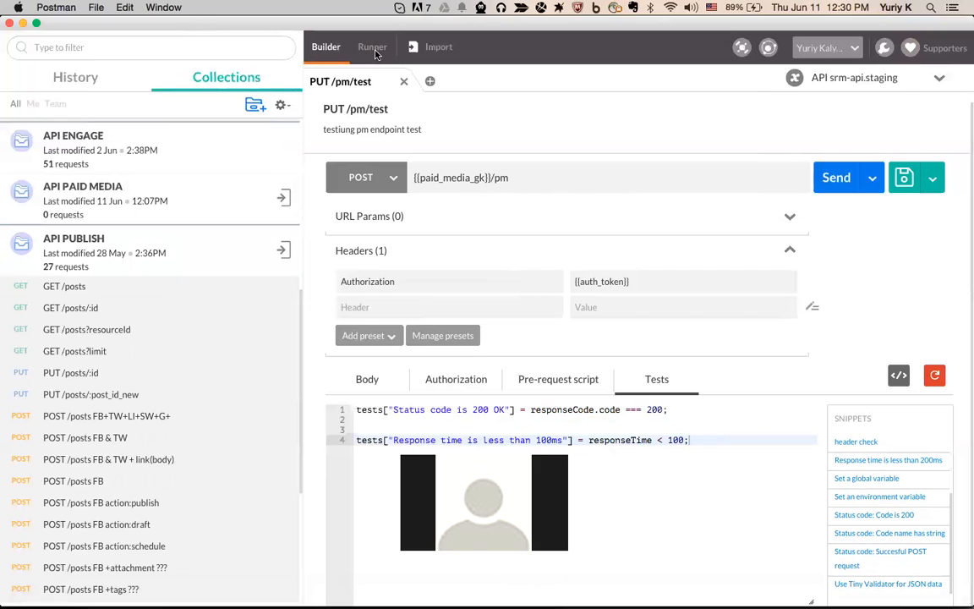
Run API ACCOUNTS against API srm-api.staging, view its stats (11 passed, 1 failed), and close the runner
scroll(206, 217, up, 5)
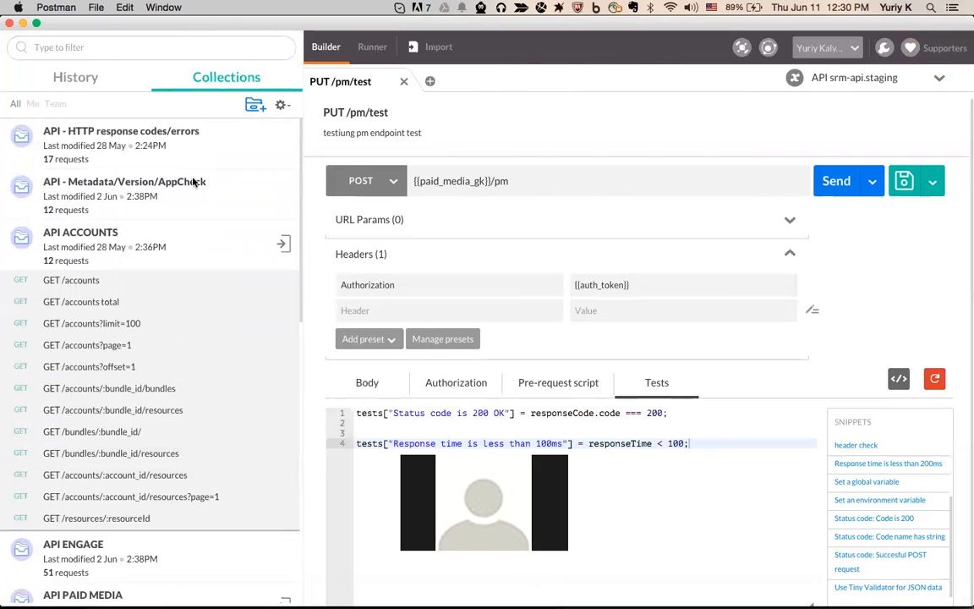
click(281, 252)
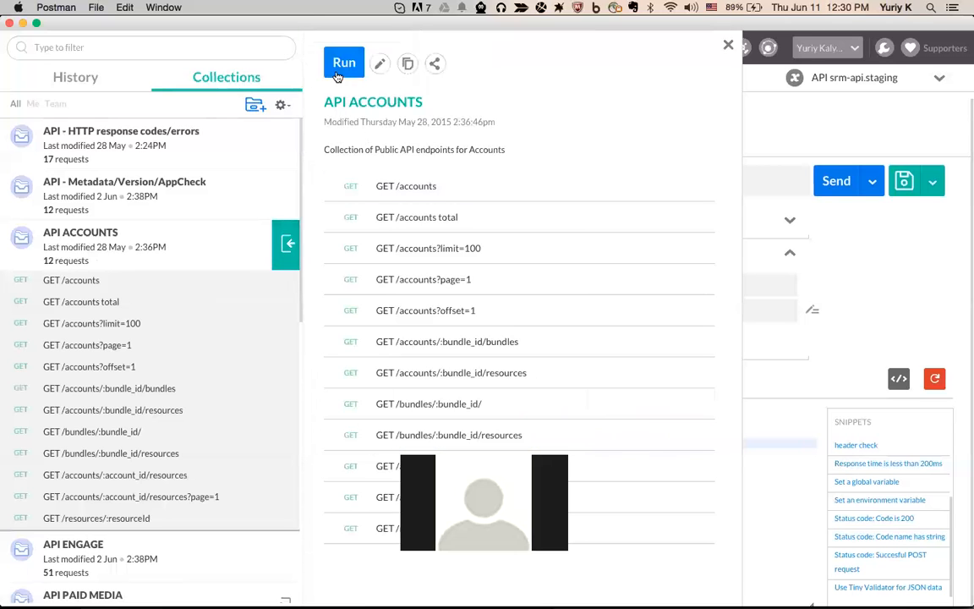
click(343, 64)
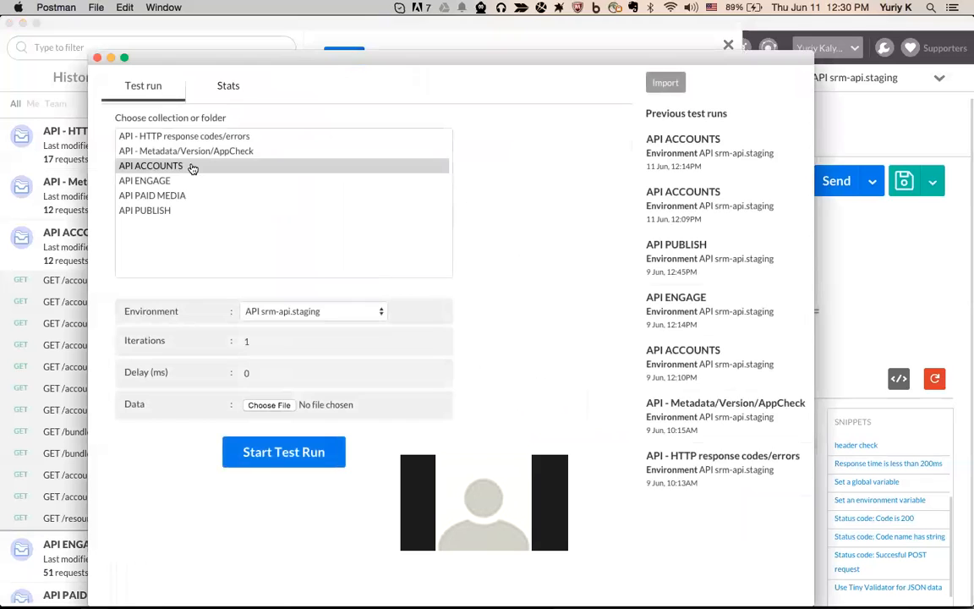
click(284, 455)
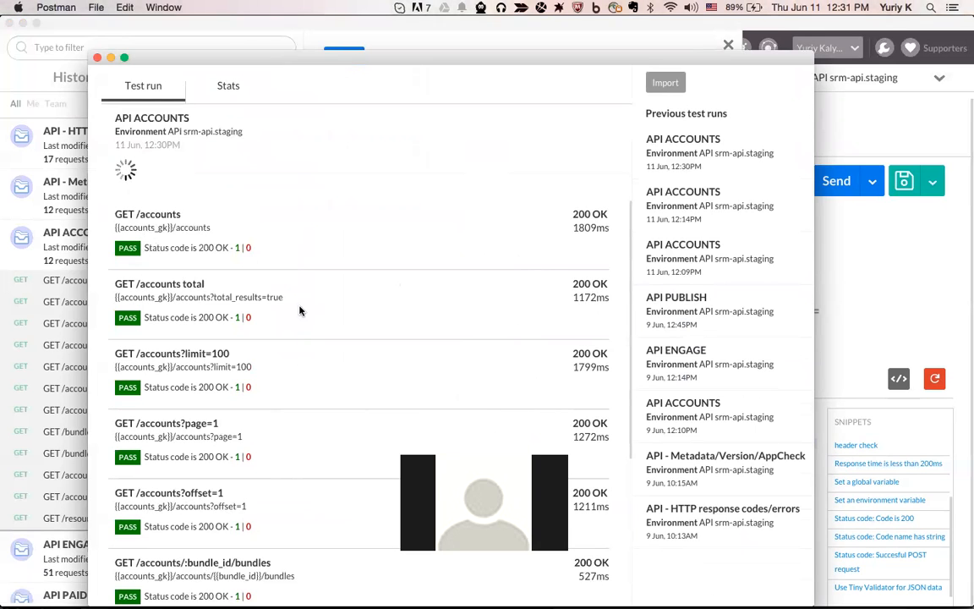
scroll(299, 311, down, 5)
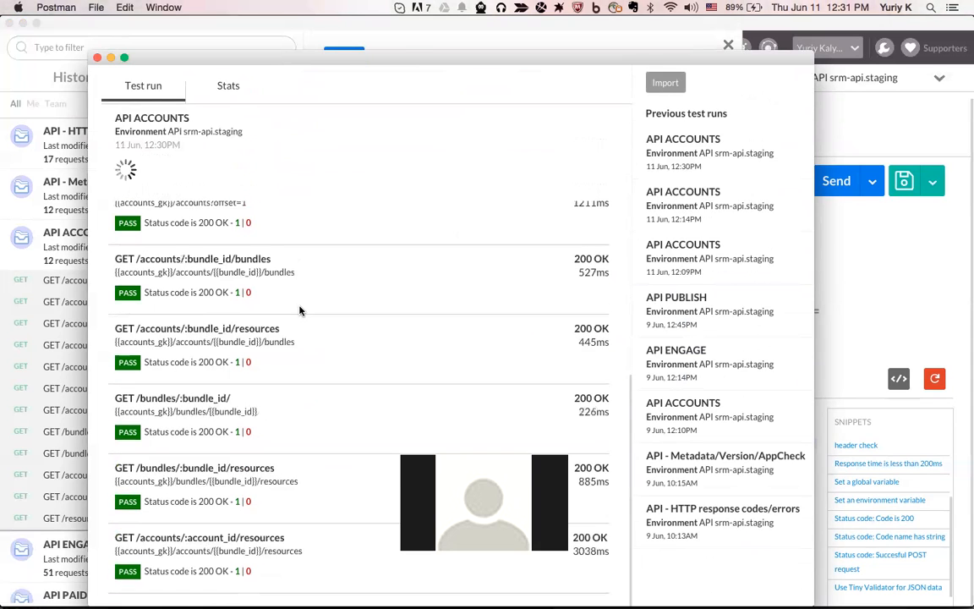
scroll(287, 319, up, 1)
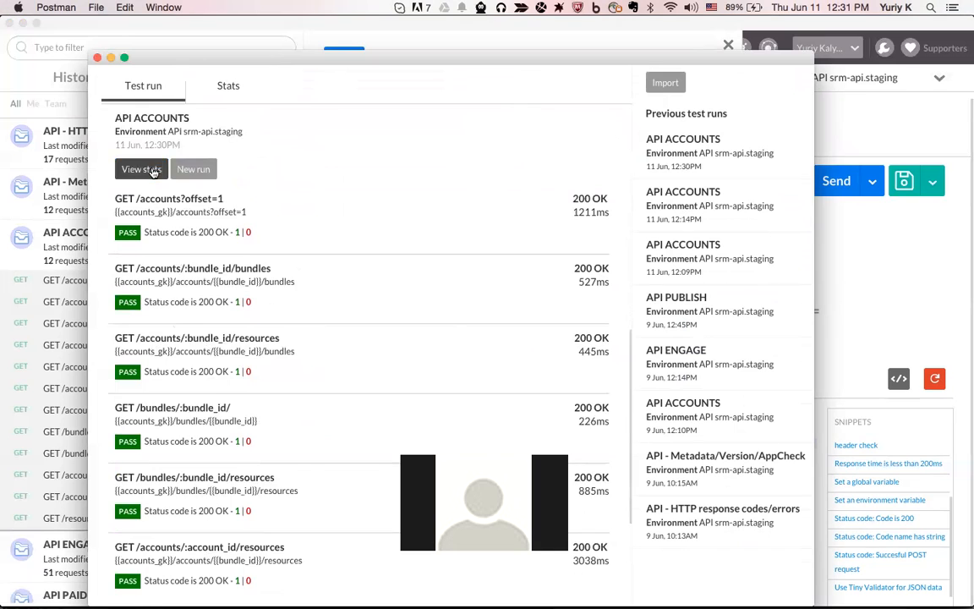
click(144, 169)
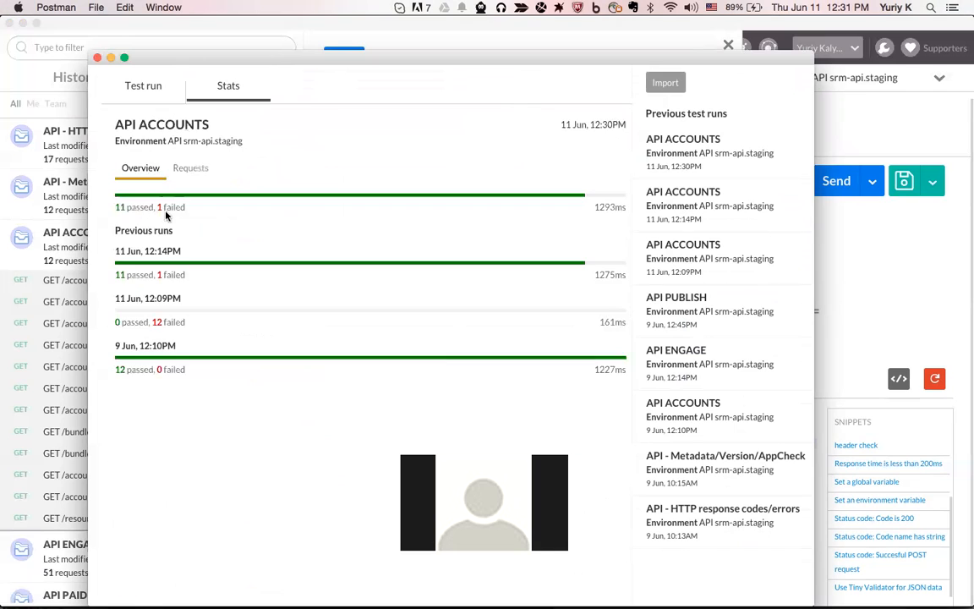
click(97, 57)
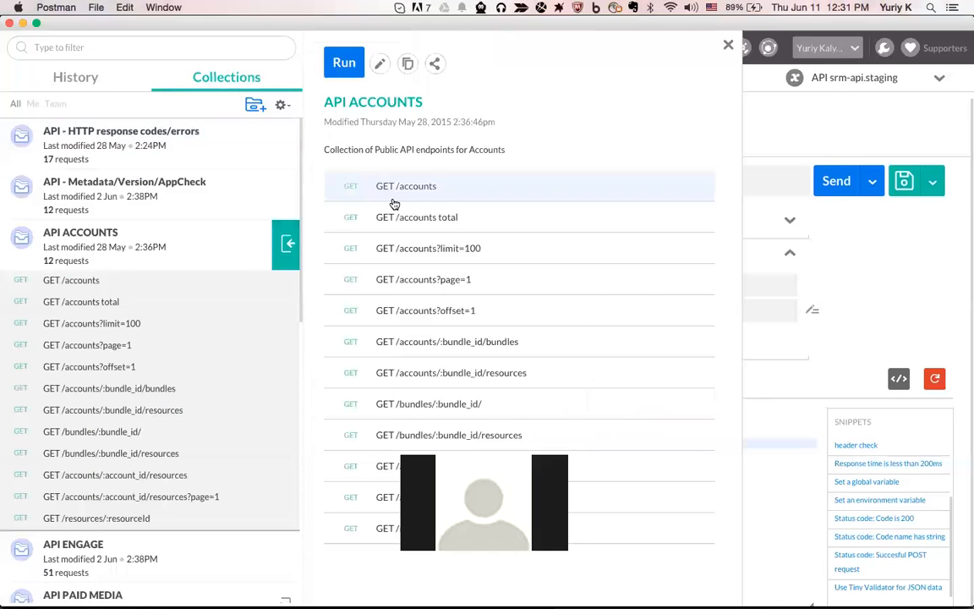
click(728, 44)
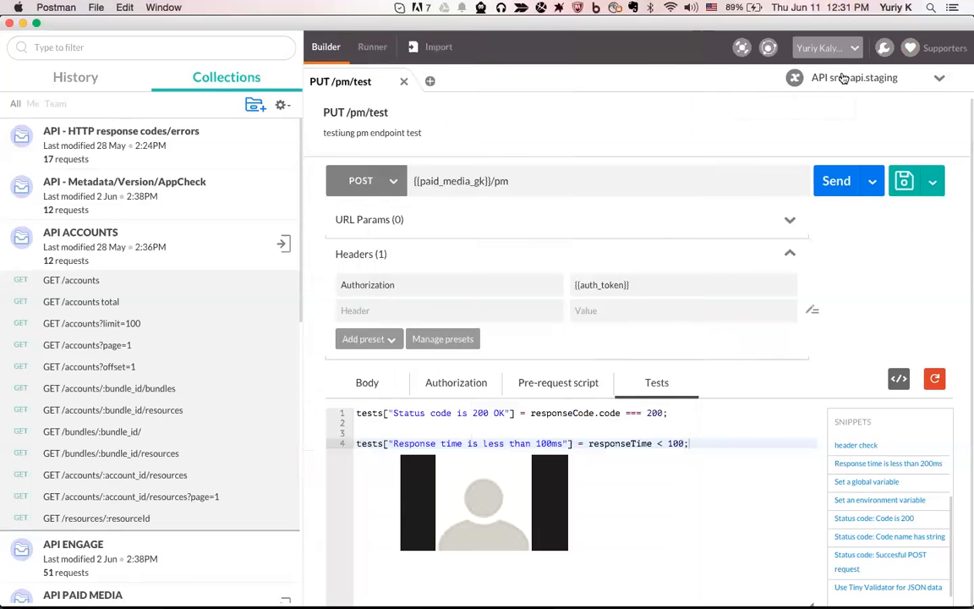
Collapse API ACCOUNTS and API PUBLISH, toggle the Team and All filters, and open the environment list
click(232, 250)
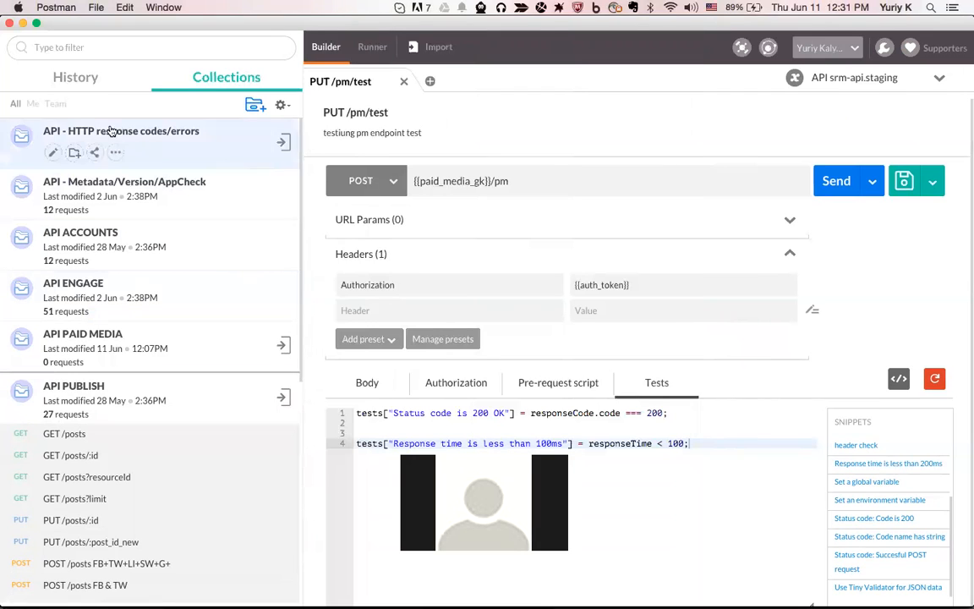
click(55, 104)
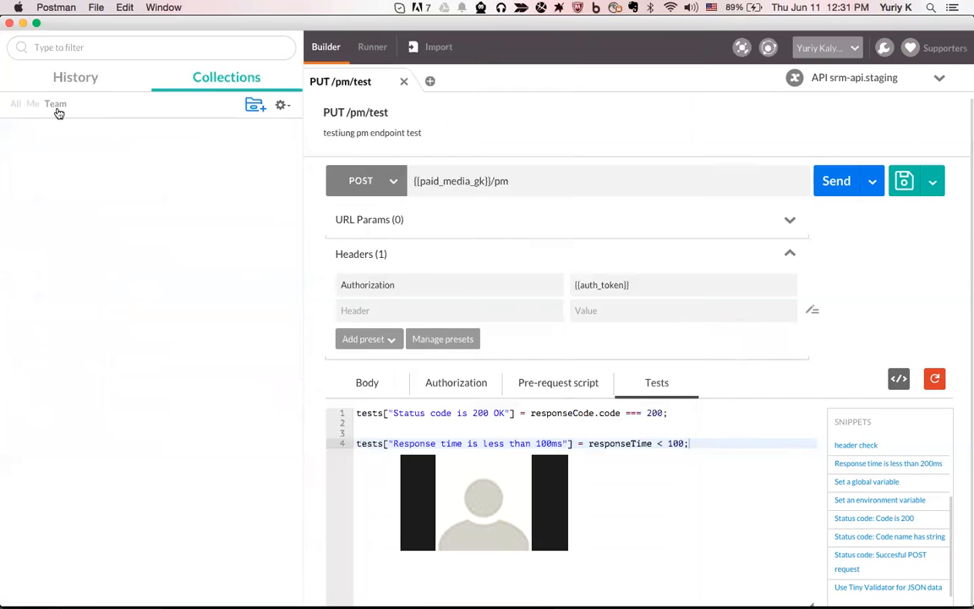
click(15, 104)
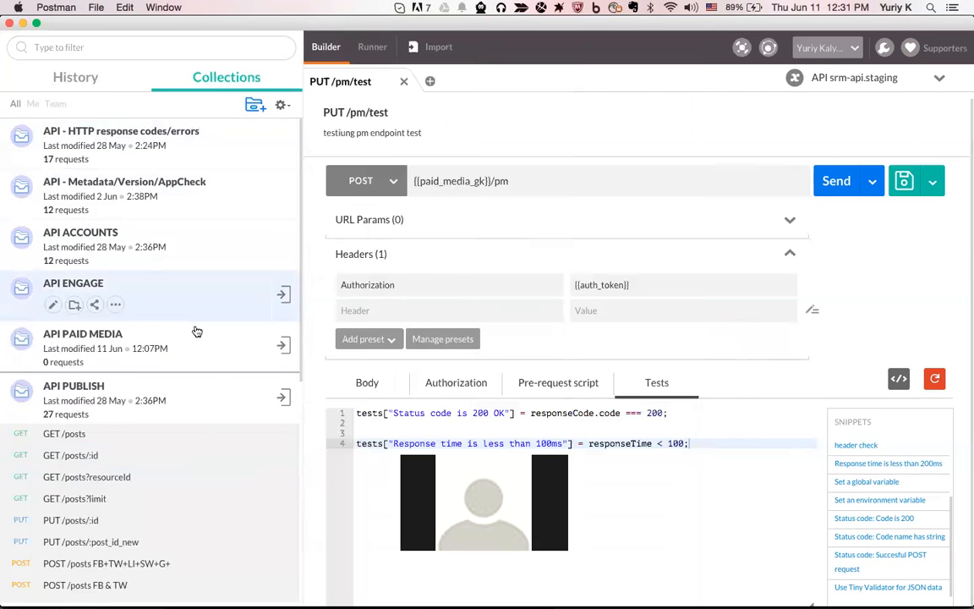
click(215, 405)
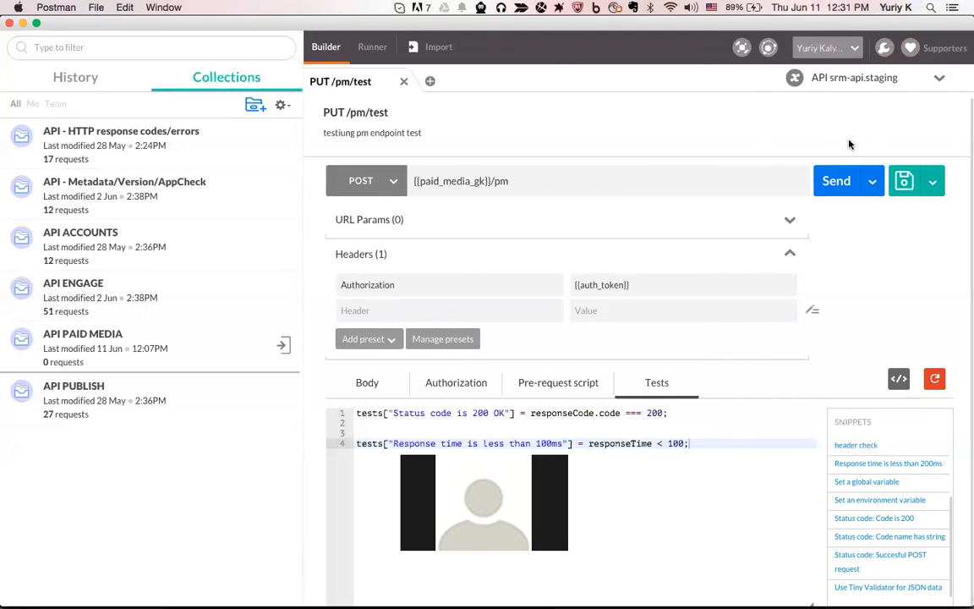
click(922, 86)
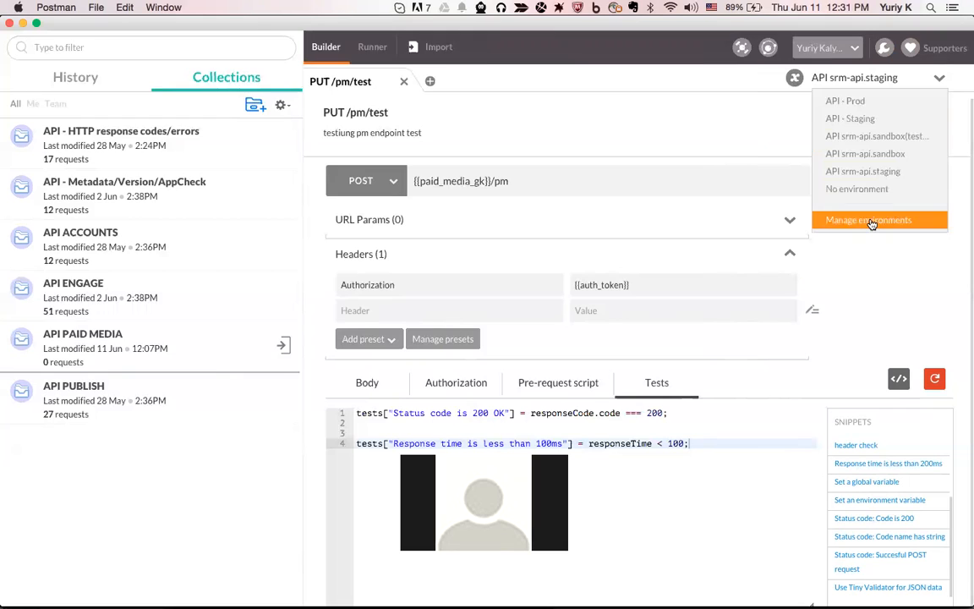
Keep API srm-api.staging active and open its variables in the environment manager
click(864, 171)
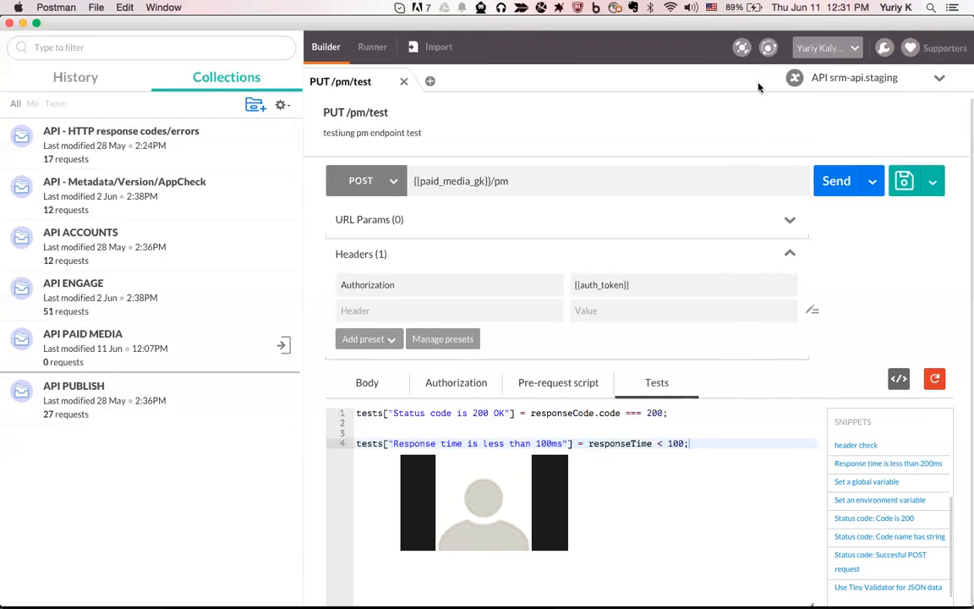
click(811, 77)
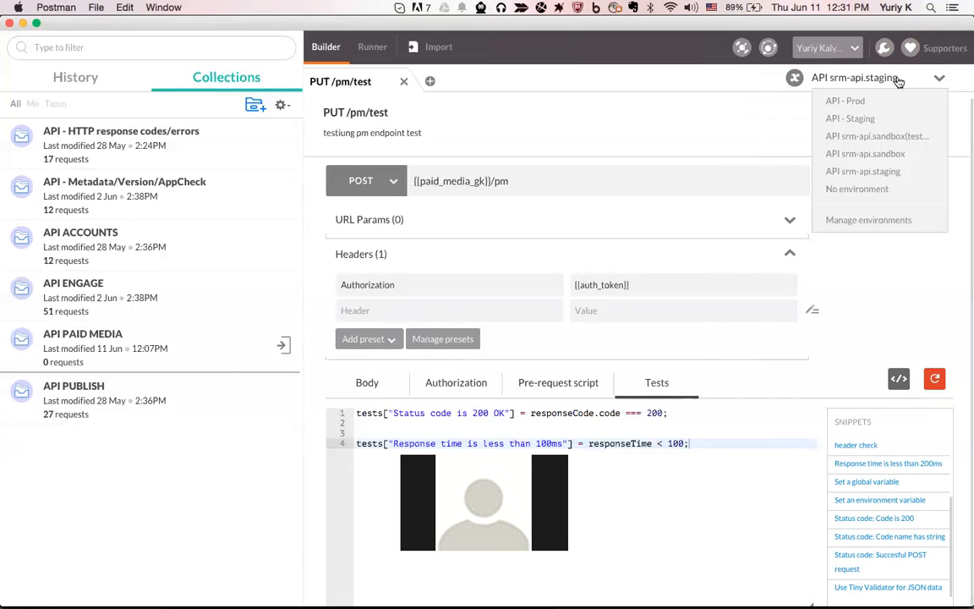
click(891, 226)
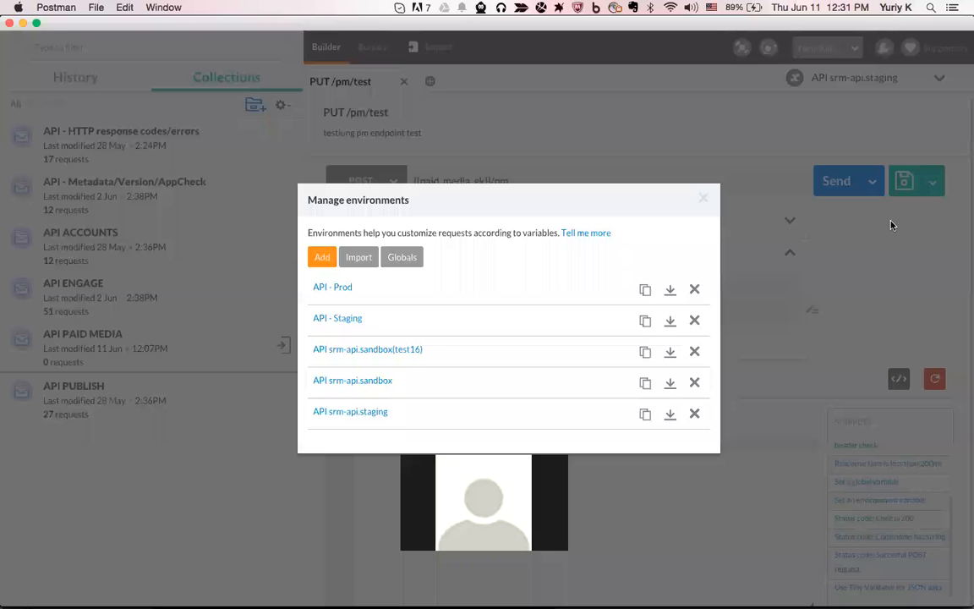
click(373, 414)
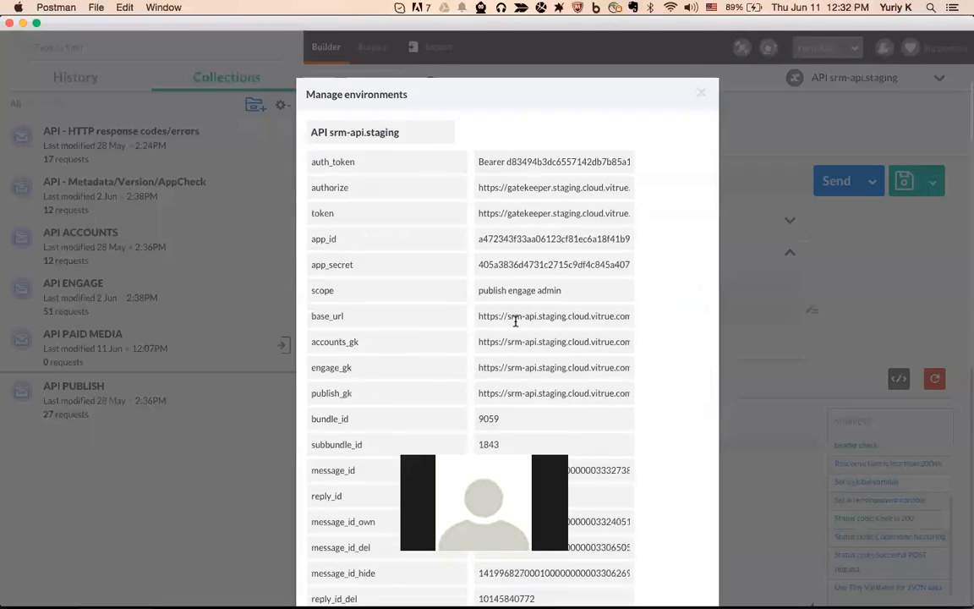
Change bundle_id from 9059 to 9111, check the post_id value, and close the manager
scroll(515, 319, down, 3)
click(505, 303)
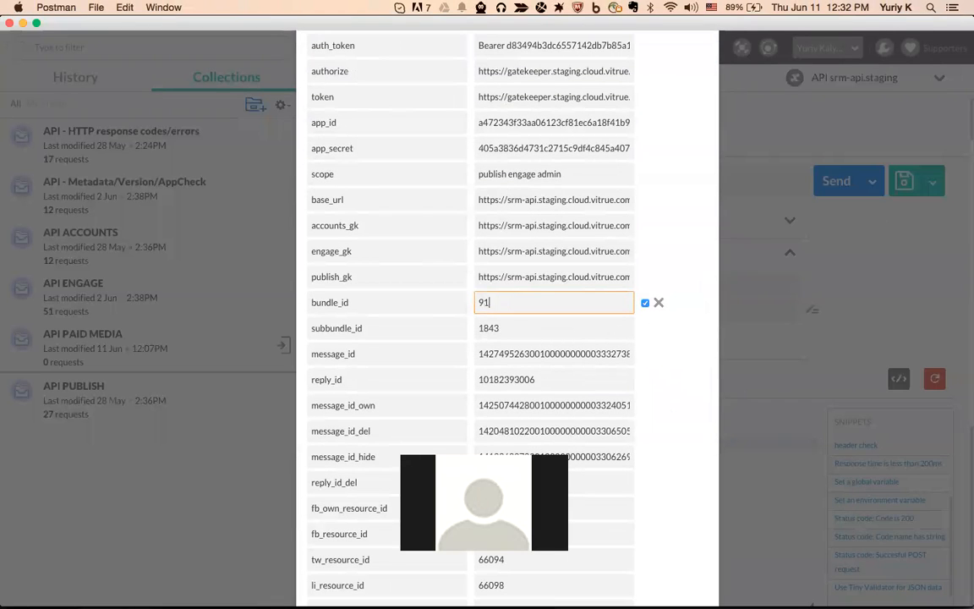
scroll(583, 328, down, 3)
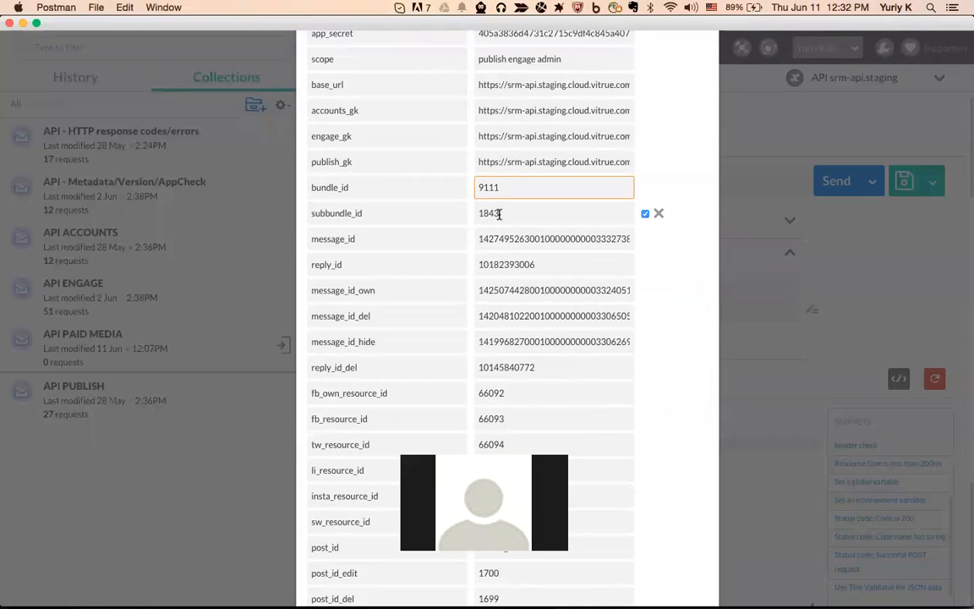
scroll(496, 214, down, 2)
scroll(508, 160, down, 5)
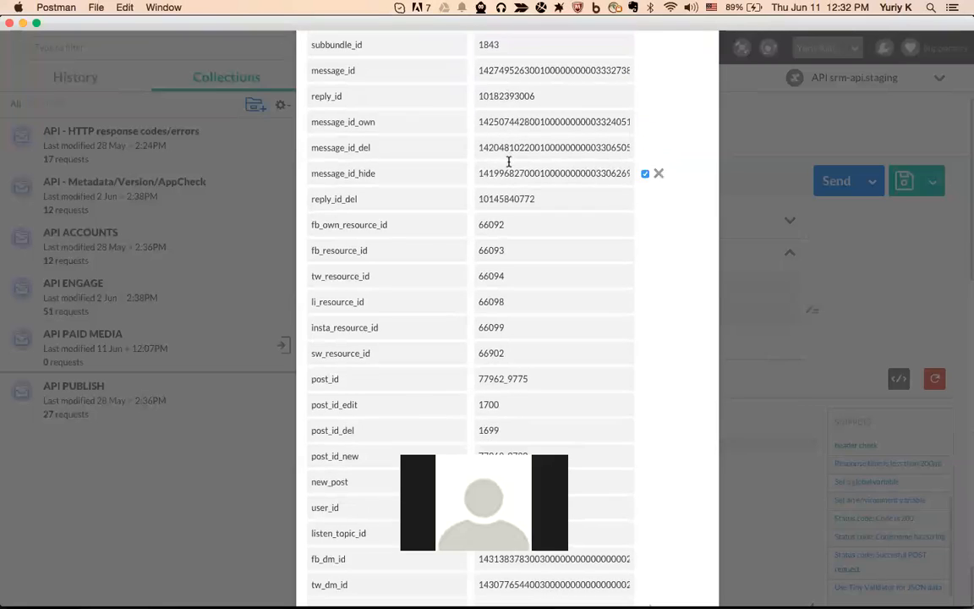
click(529, 298)
double_click(529, 299)
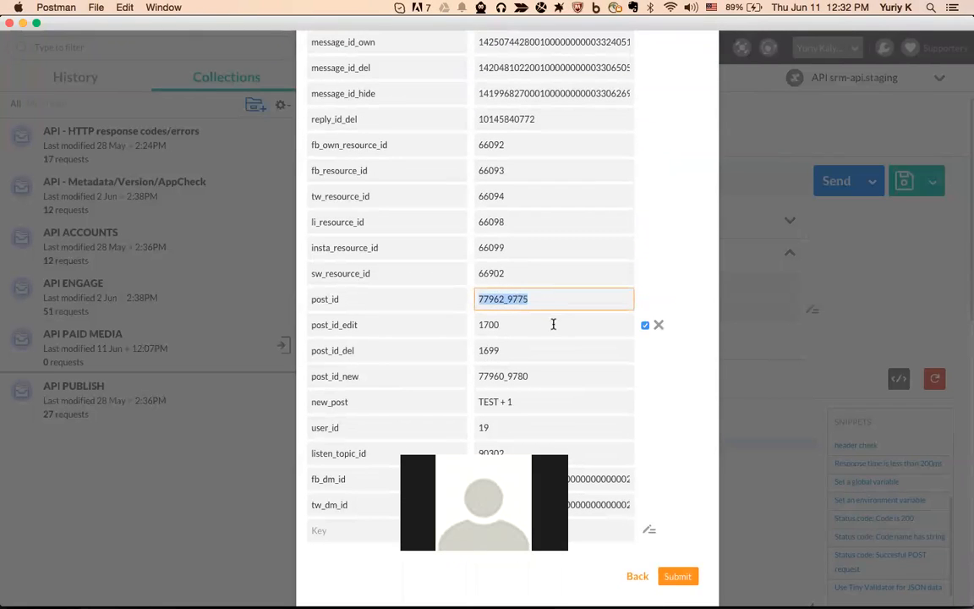
click(639, 577)
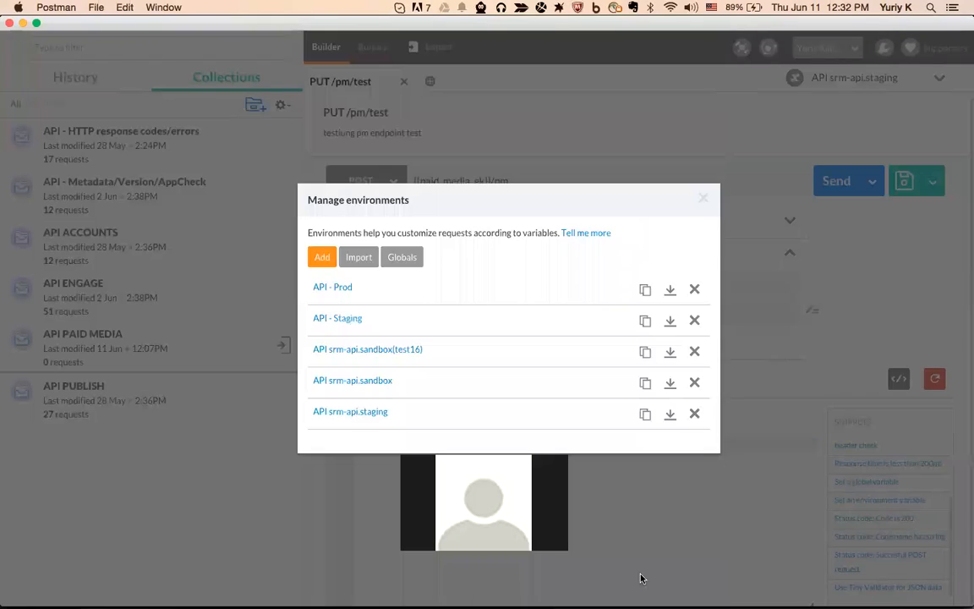
click(703, 197)
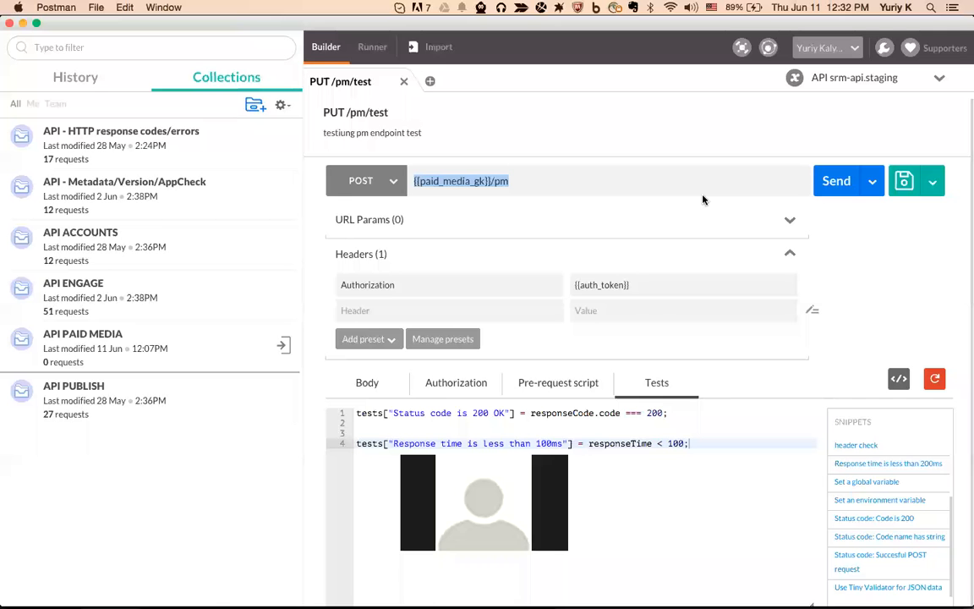
Put the caret at the end of the request URL, then switch to the Confluence page in Chrome
click(531, 184)
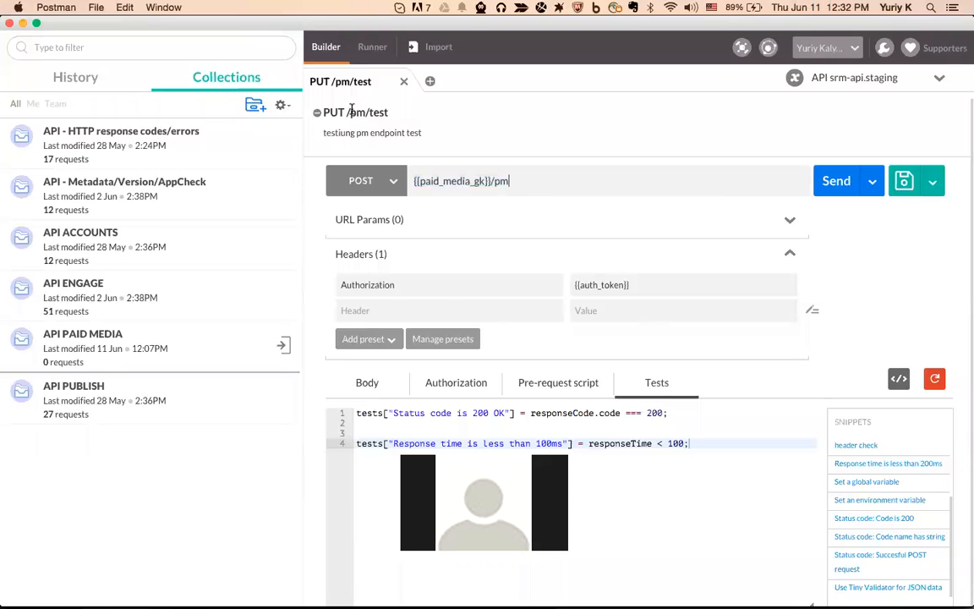
mouse_move(97, 596)
click(119, 593)
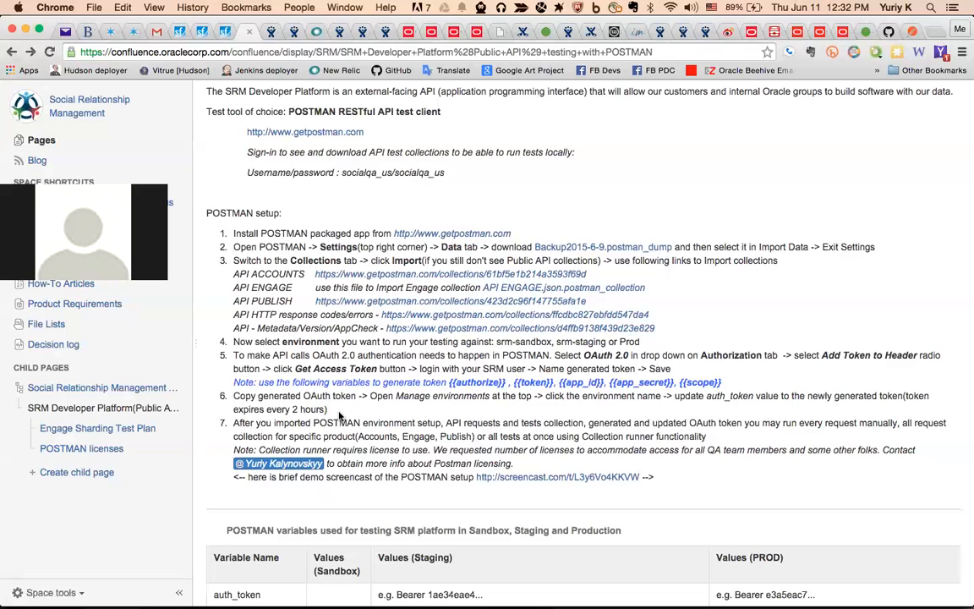
Highlight POSTMAN setup steps 1–6, then step 6 about updating auth_token
drag(339, 413, 217, 236)
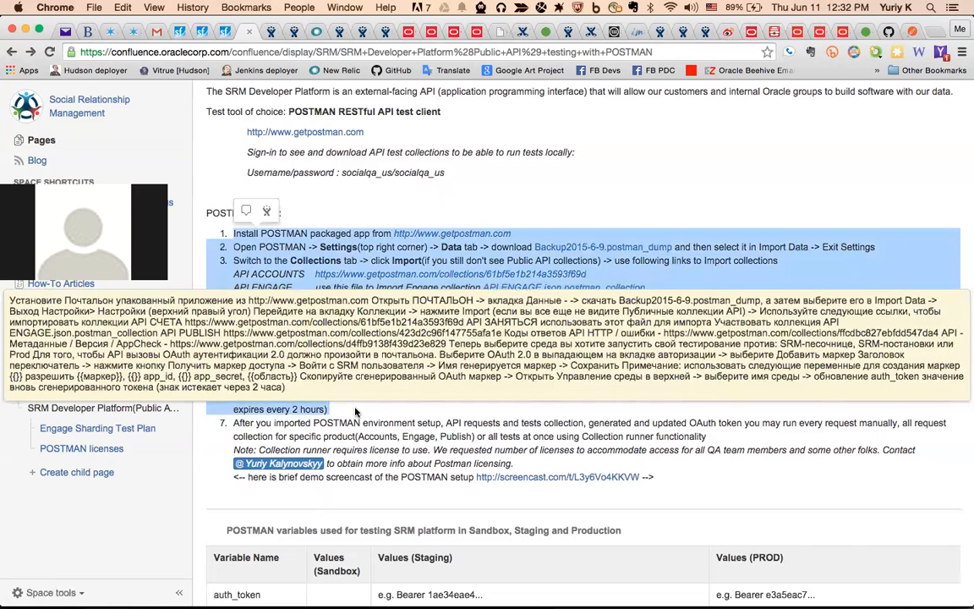
click(355, 412)
drag(355, 412, 231, 398)
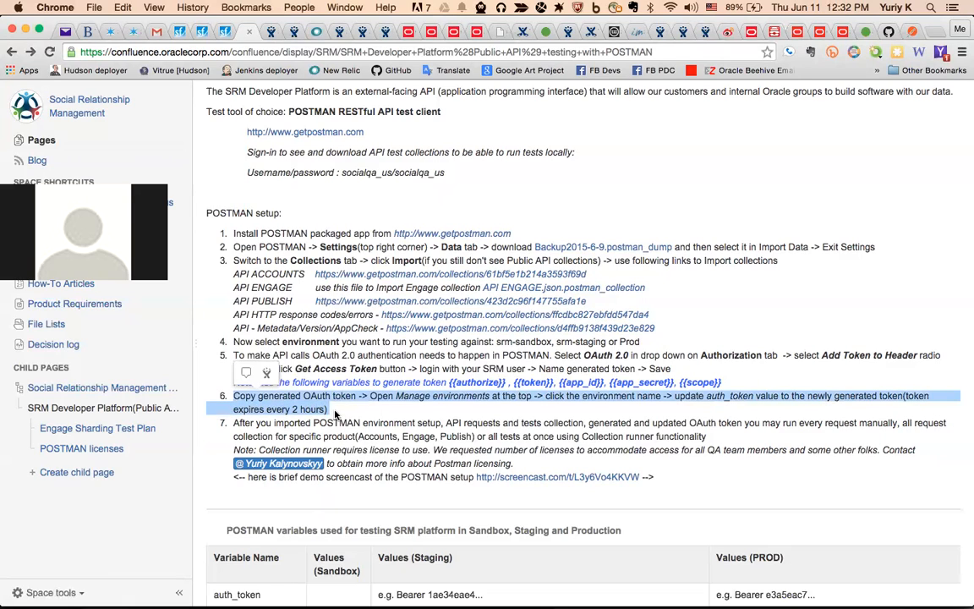
mouse_move(335, 412)
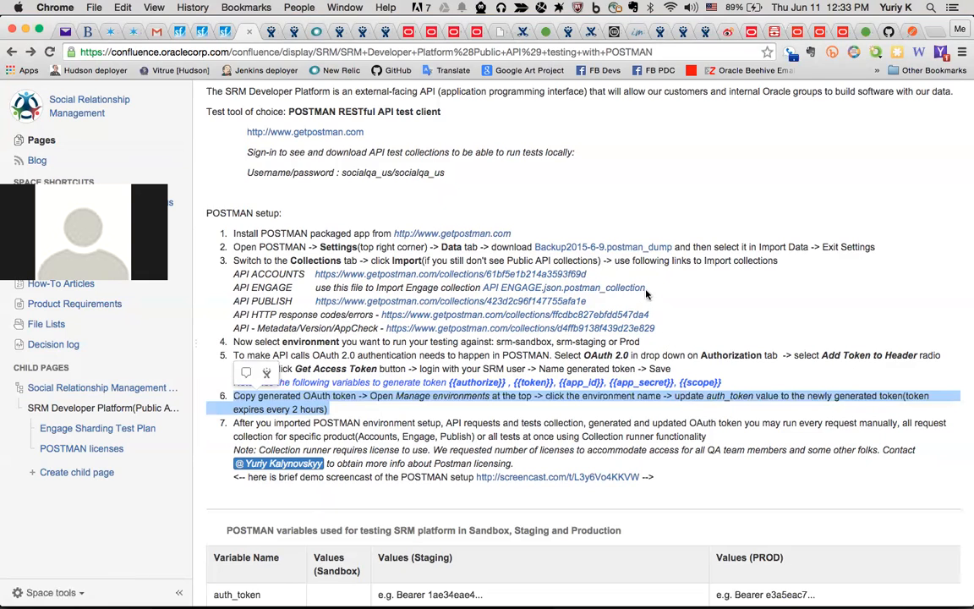
Highlight the API ENGAGE and Backup2015-6-9.postman_dump links, then return to Postman
drag(645, 288, 513, 288)
drag(673, 247, 535, 248)
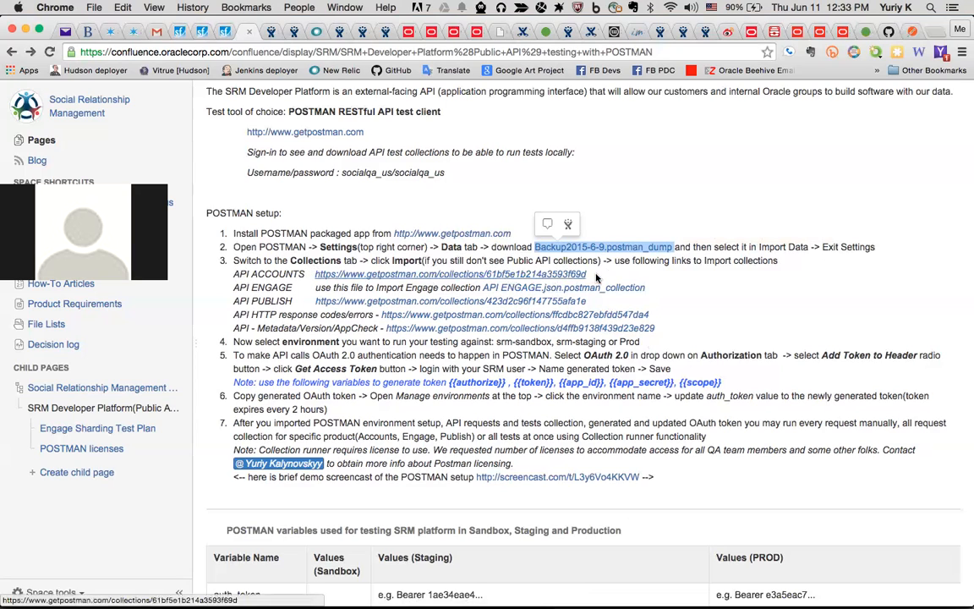
mouse_move(435, 602)
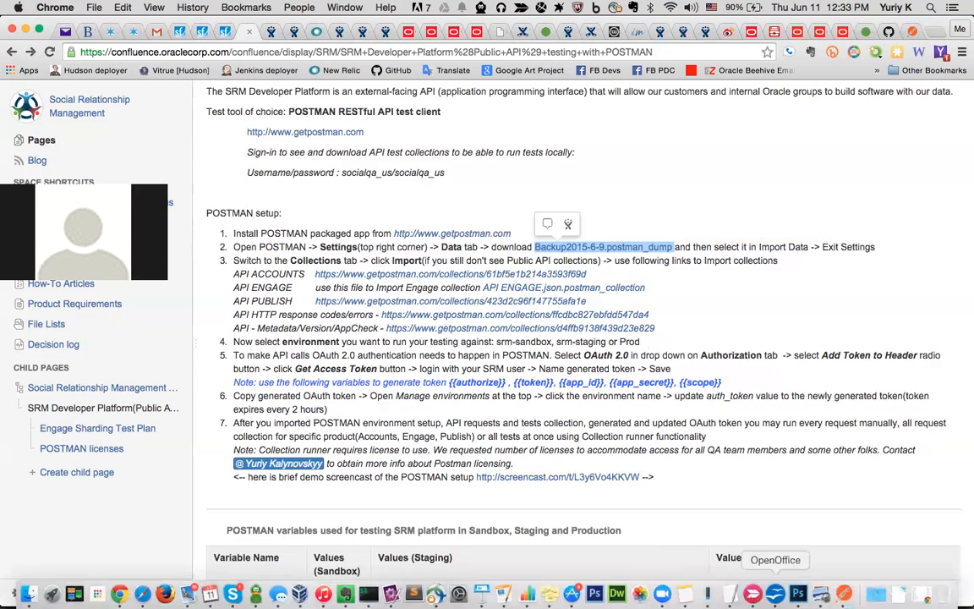
click(844, 602)
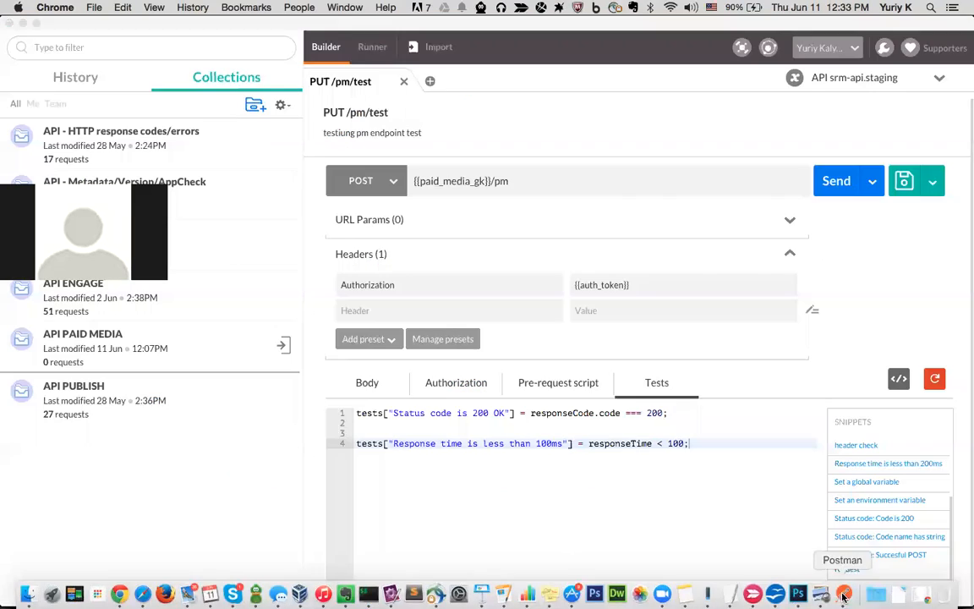
click(427, 53)
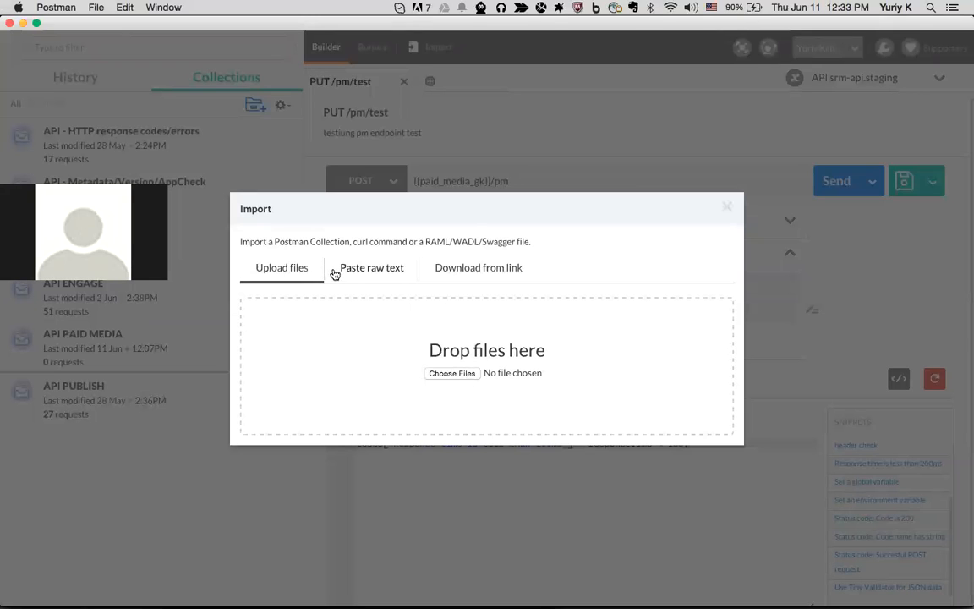
click(465, 270)
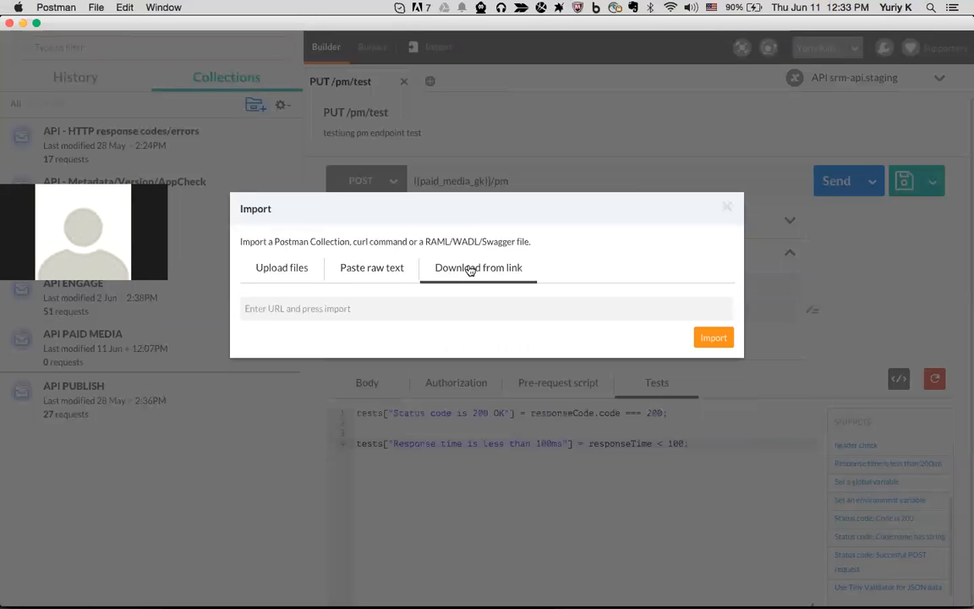
click(362, 309)
key(super+v)
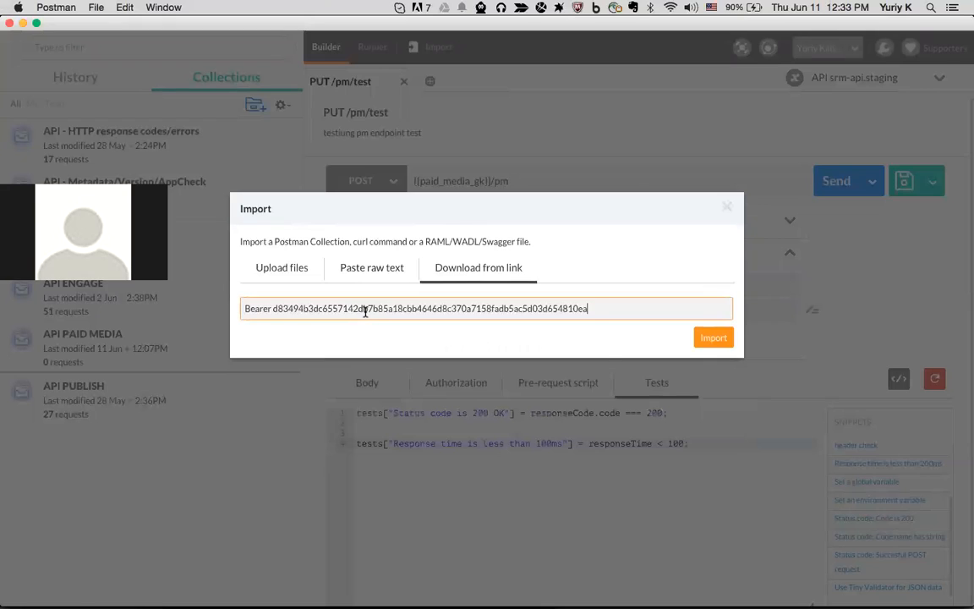
drag(608, 314, 245, 304)
key(BackSpace)
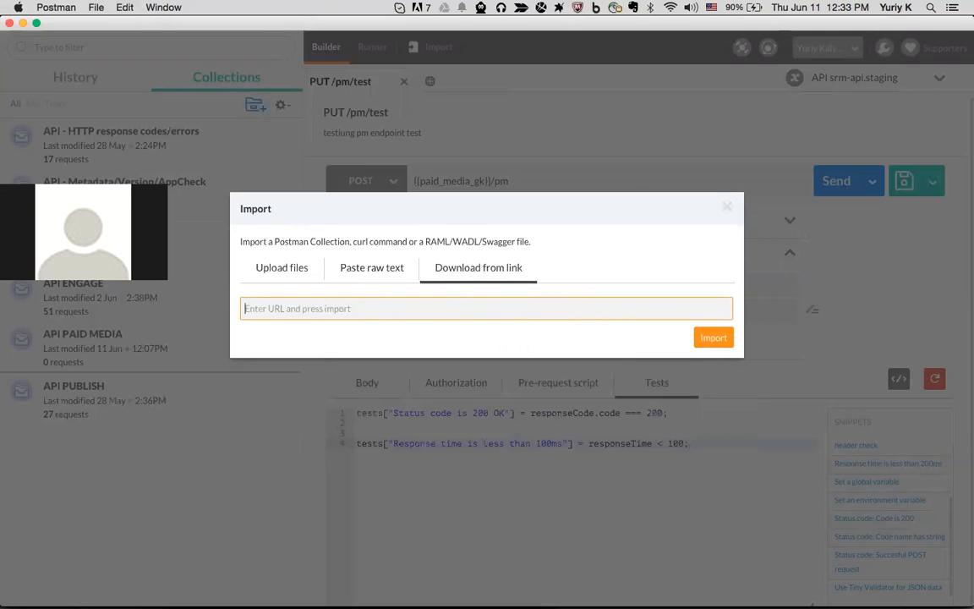
click(727, 210)
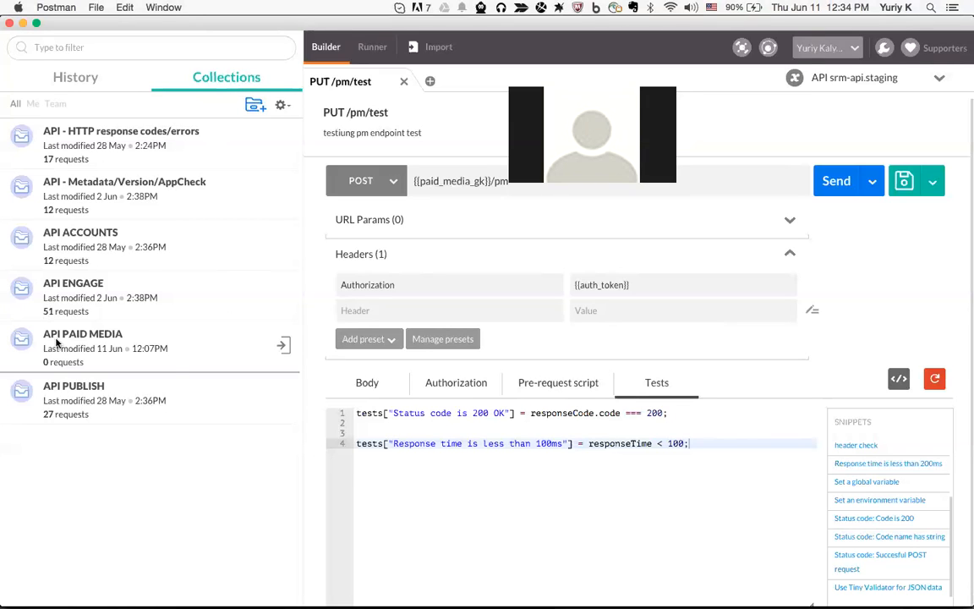
Open API PAID MEDIA's details, view and dismiss its Share dialog, then filter to team collections
click(284, 350)
click(95, 355)
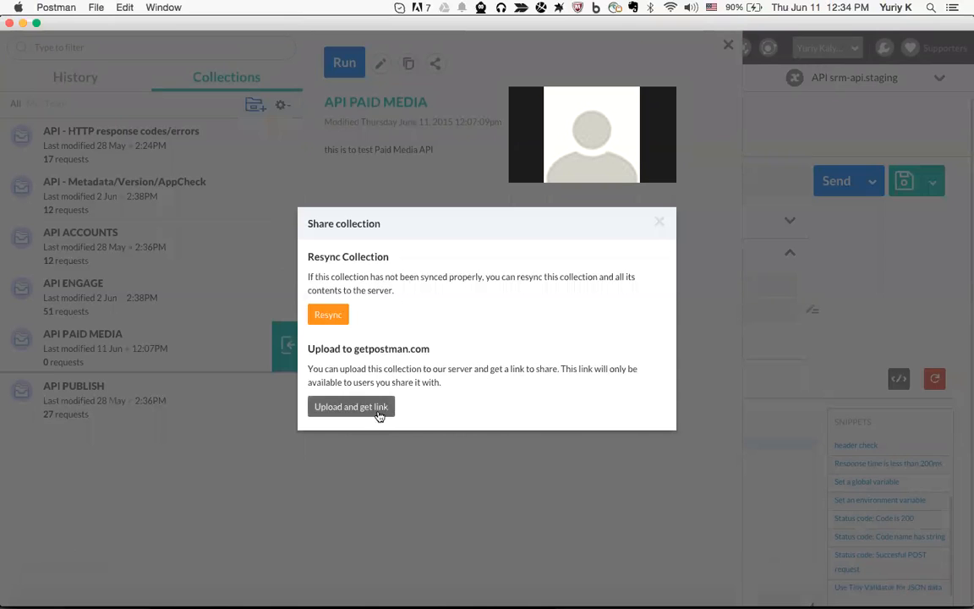
click(660, 224)
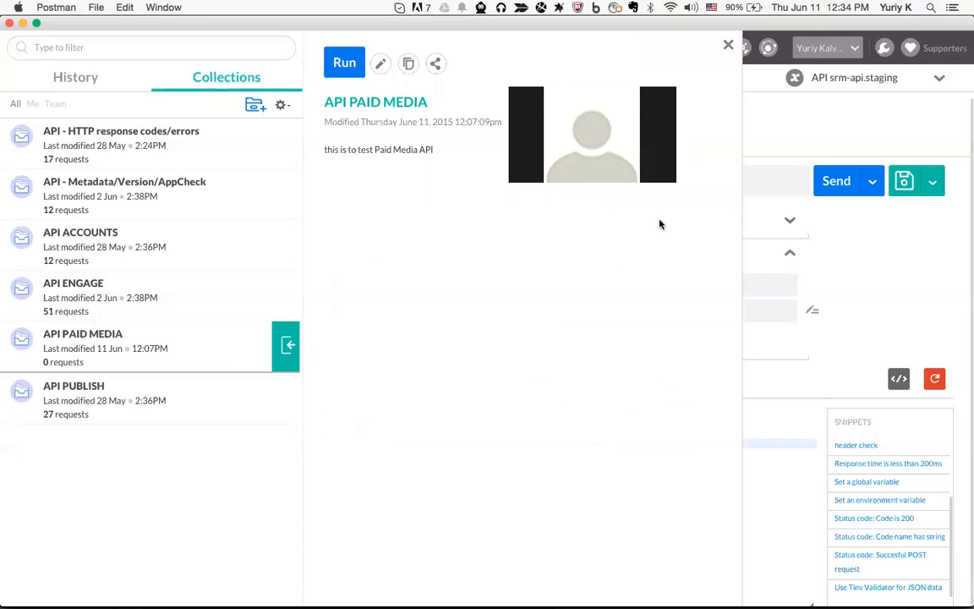
click(60, 104)
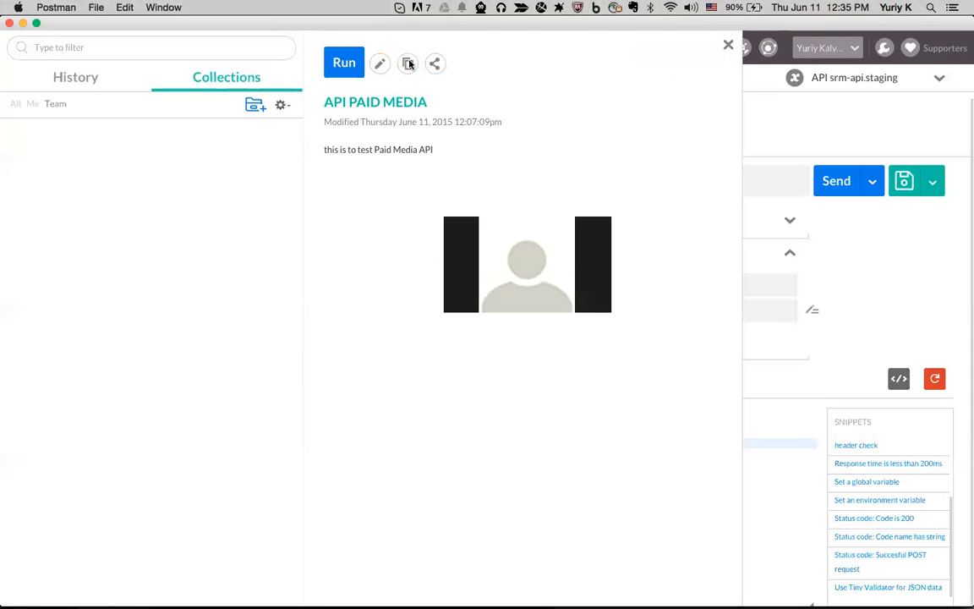
Restore the All collections filter and try uploading API ENGAGE from Share to get a link
click(434, 64)
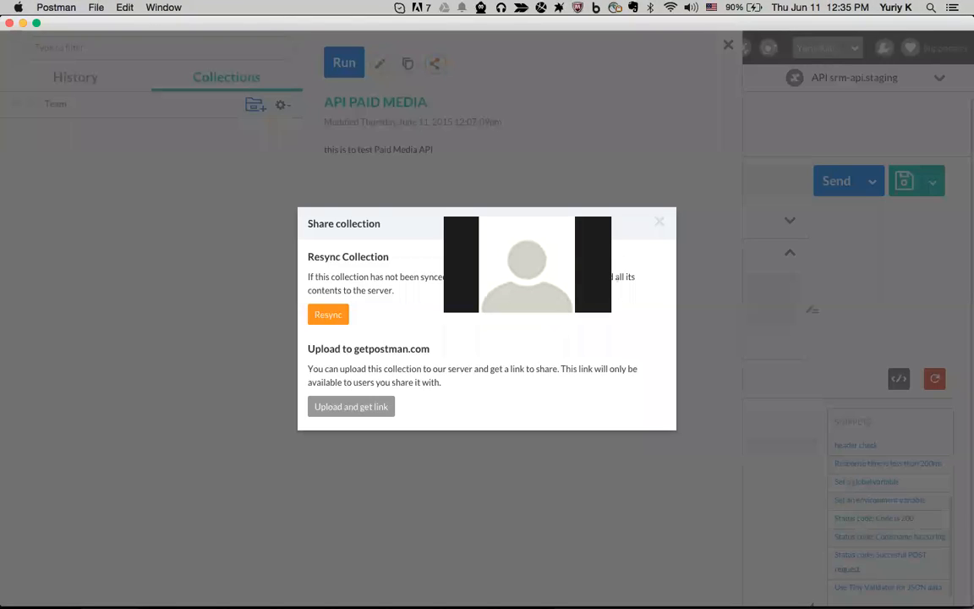
click(659, 221)
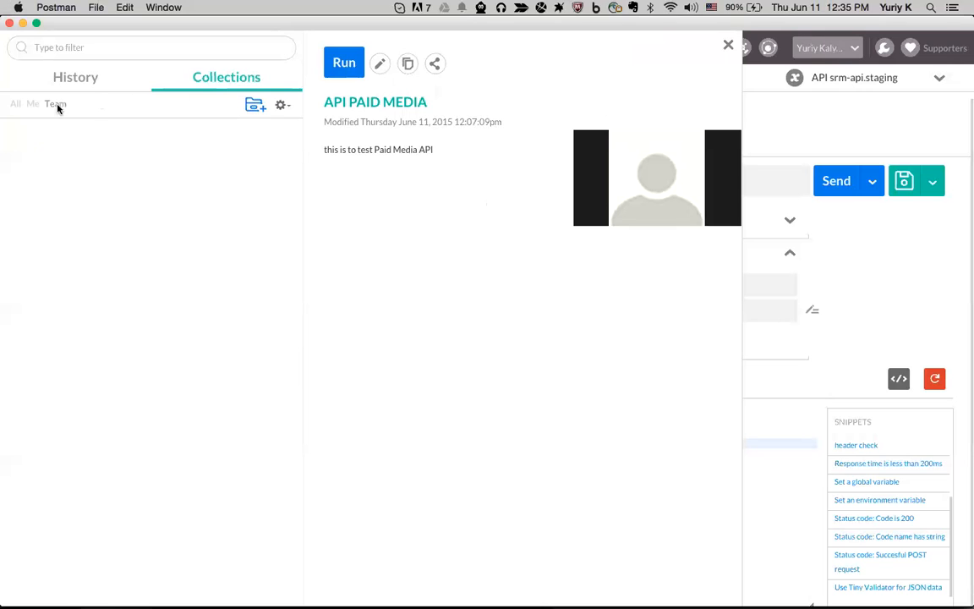
click(14, 103)
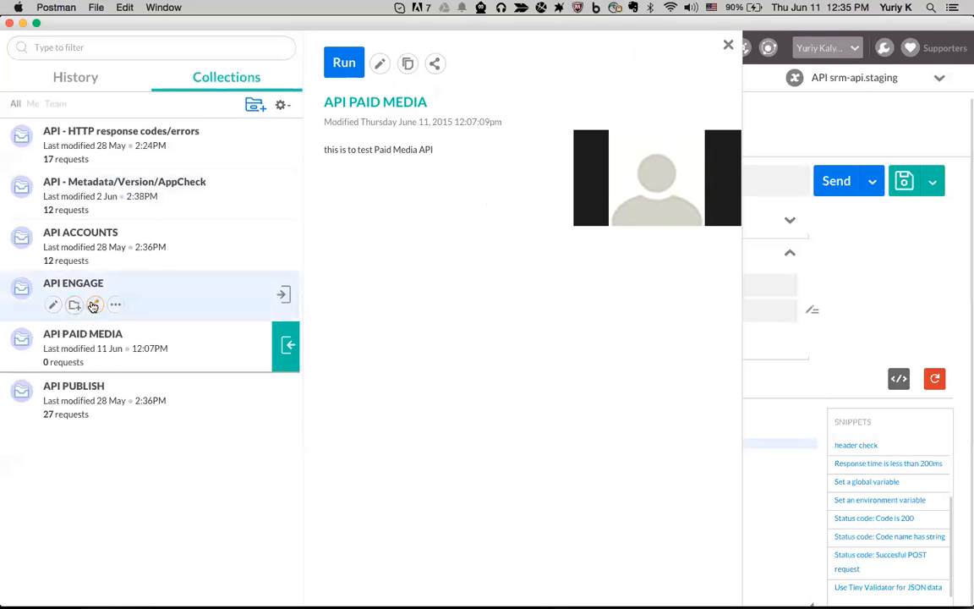
click(95, 305)
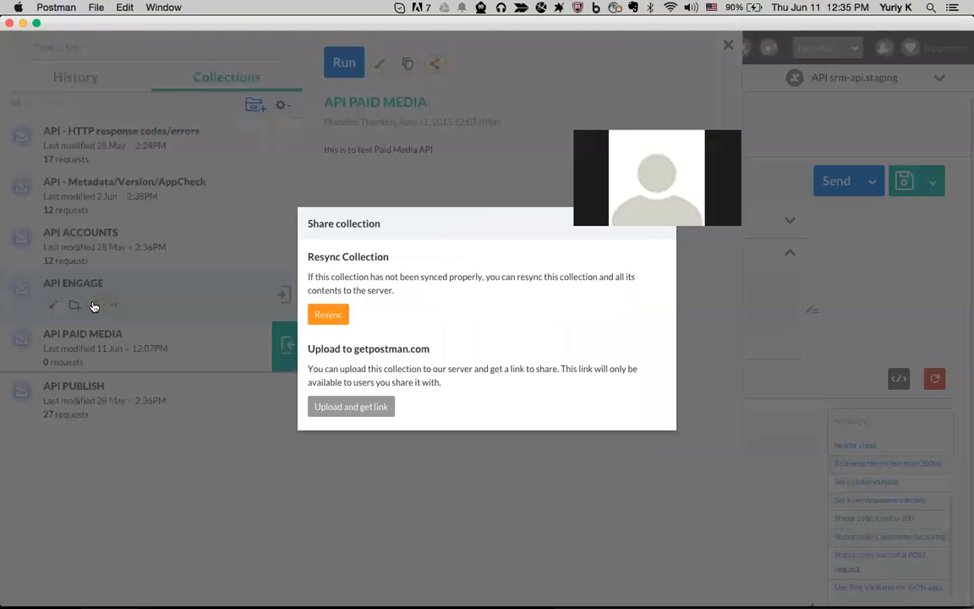
click(354, 407)
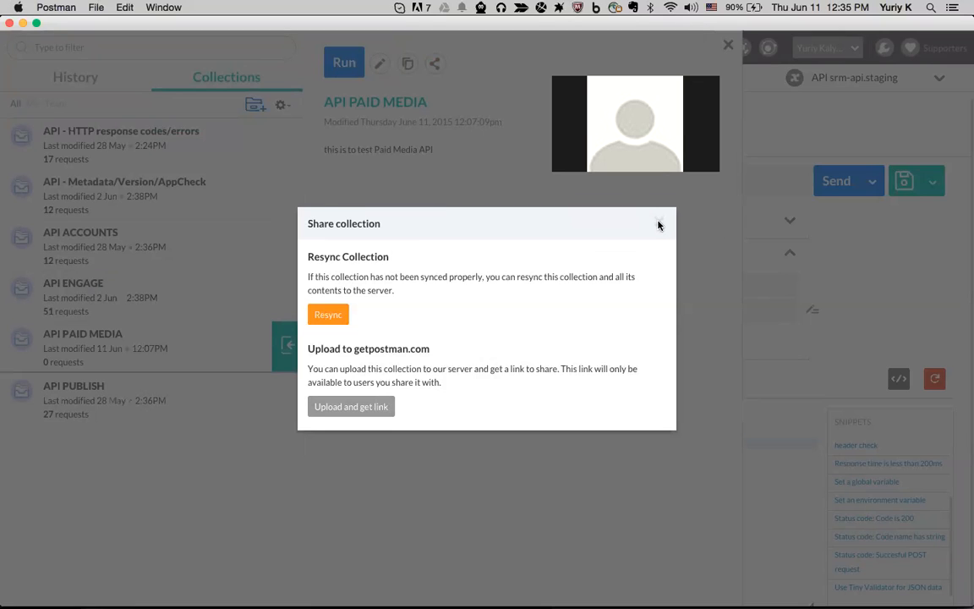
click(659, 225)
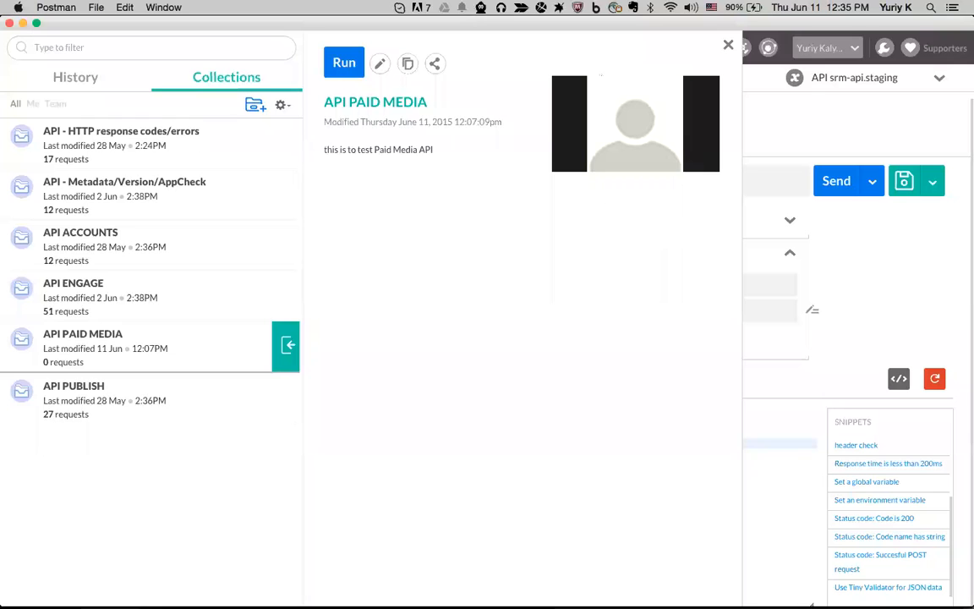
Close the collection details, flip between History and Collections, and cancel a new collection
click(728, 44)
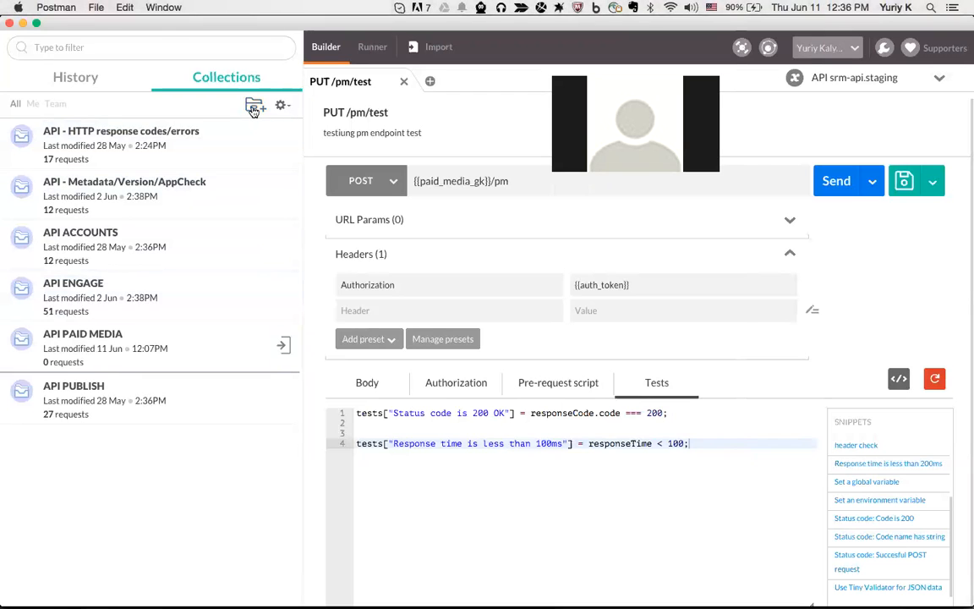
click(94, 76)
click(213, 78)
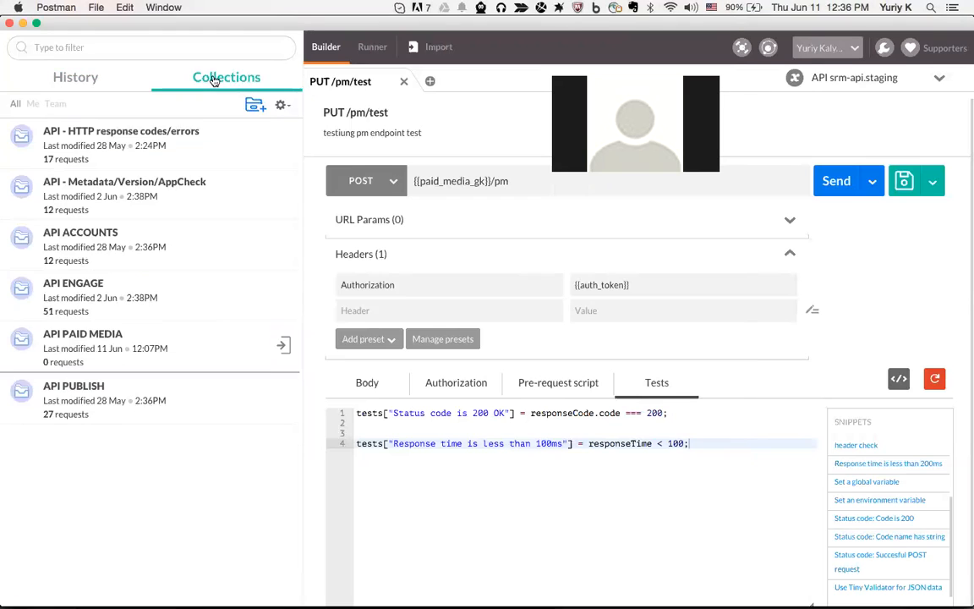
click(256, 104)
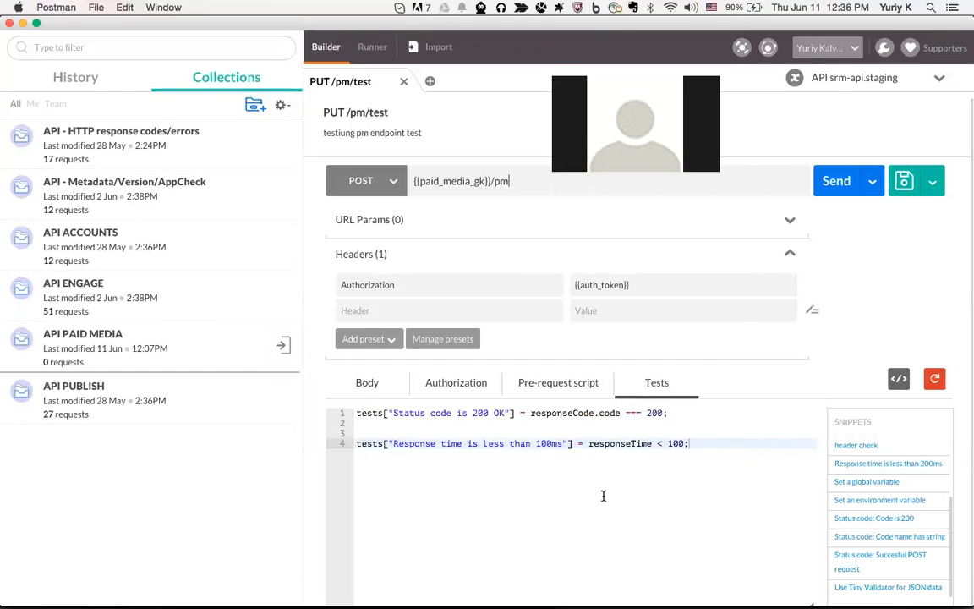
click(602, 498)
Check the request's No Auth authorization and switch its method from POST to GET
click(509, 181)
click(463, 385)
click(522, 182)
drag(680, 74, 761, 250)
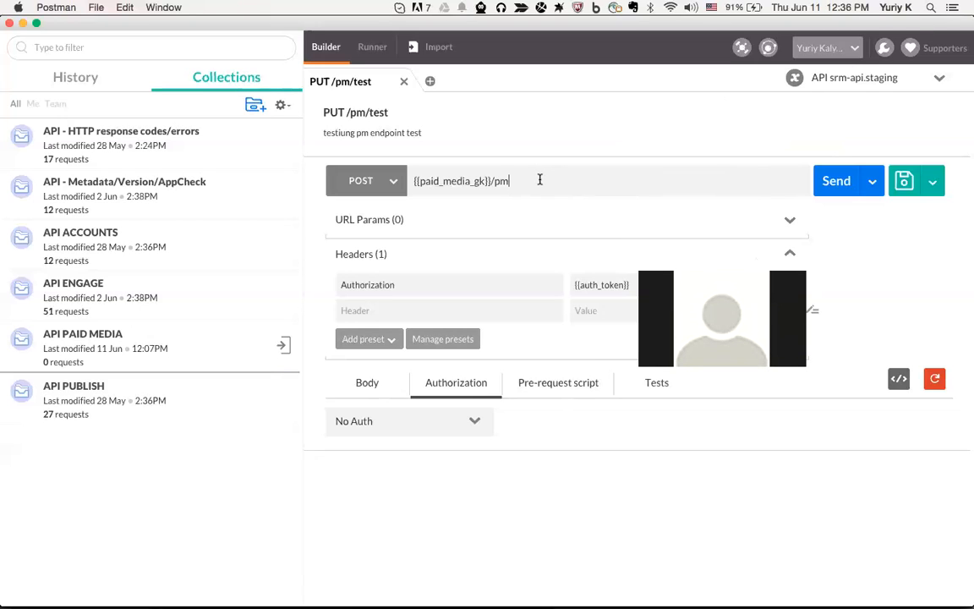
click(393, 182)
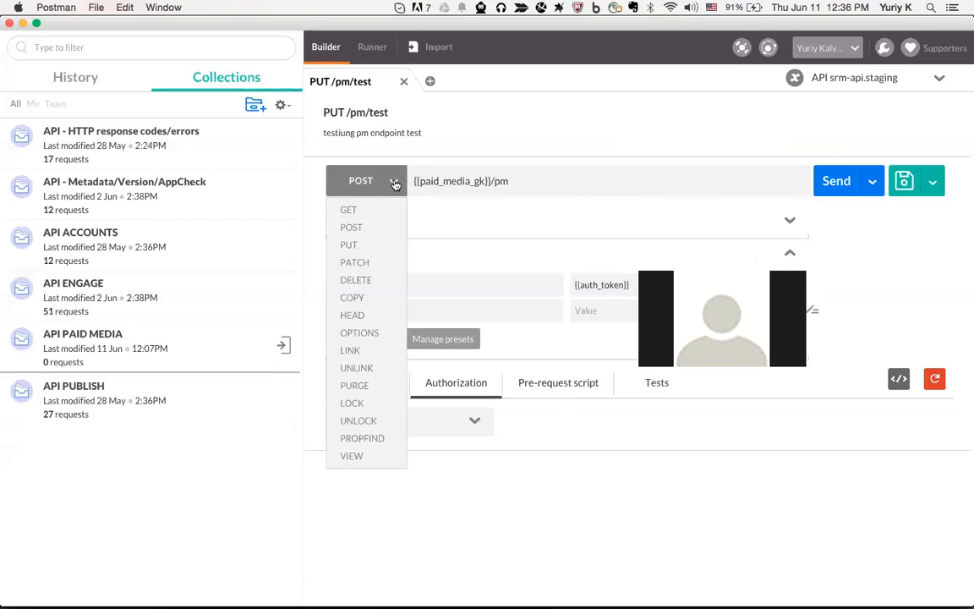
click(394, 185)
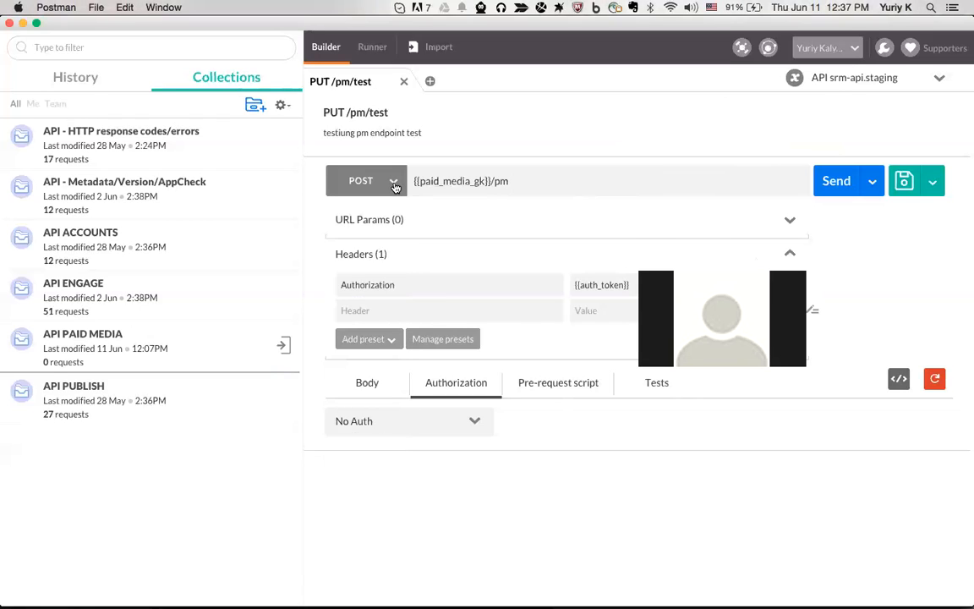
click(395, 186)
click(395, 187)
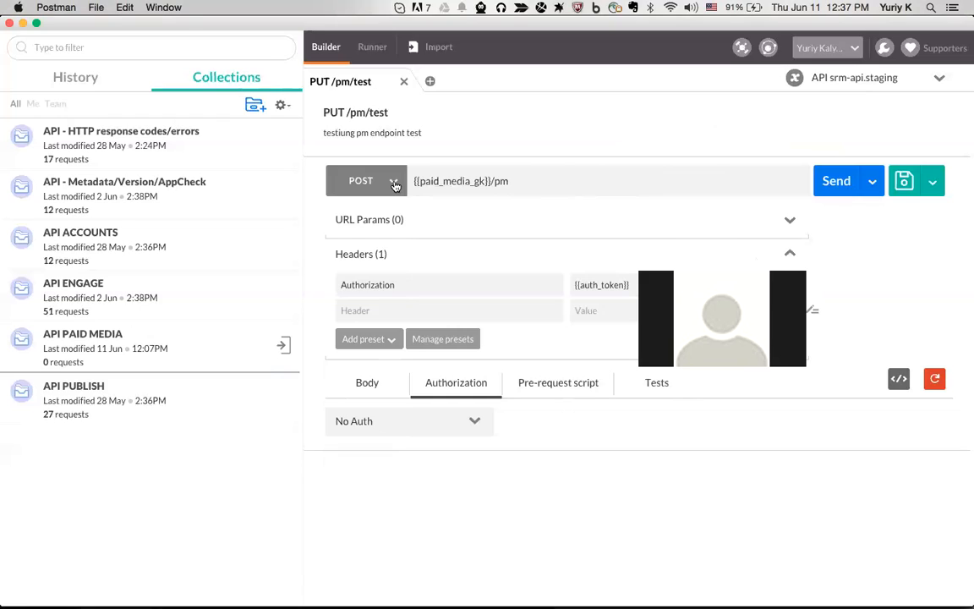
click(394, 185)
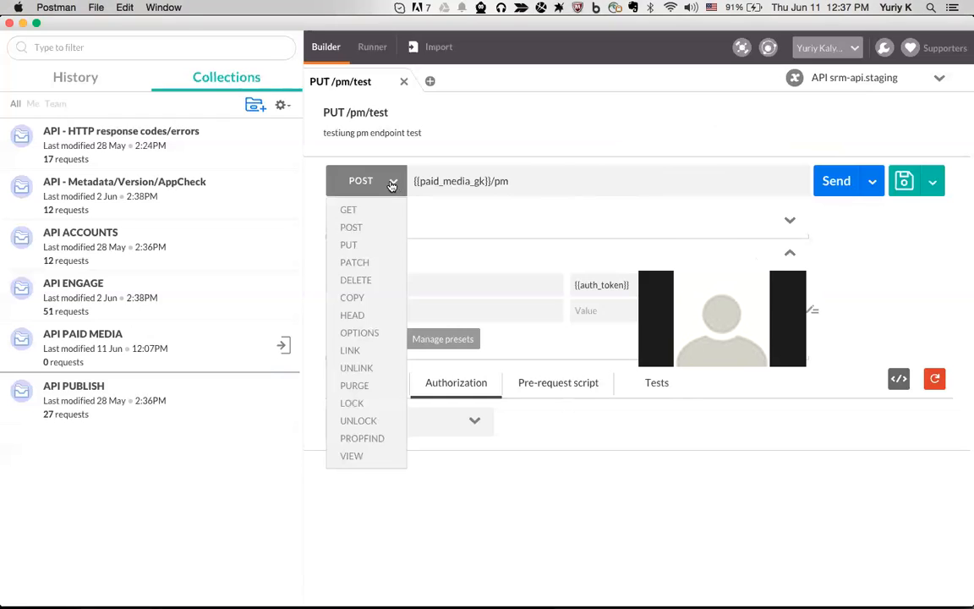
click(341, 211)
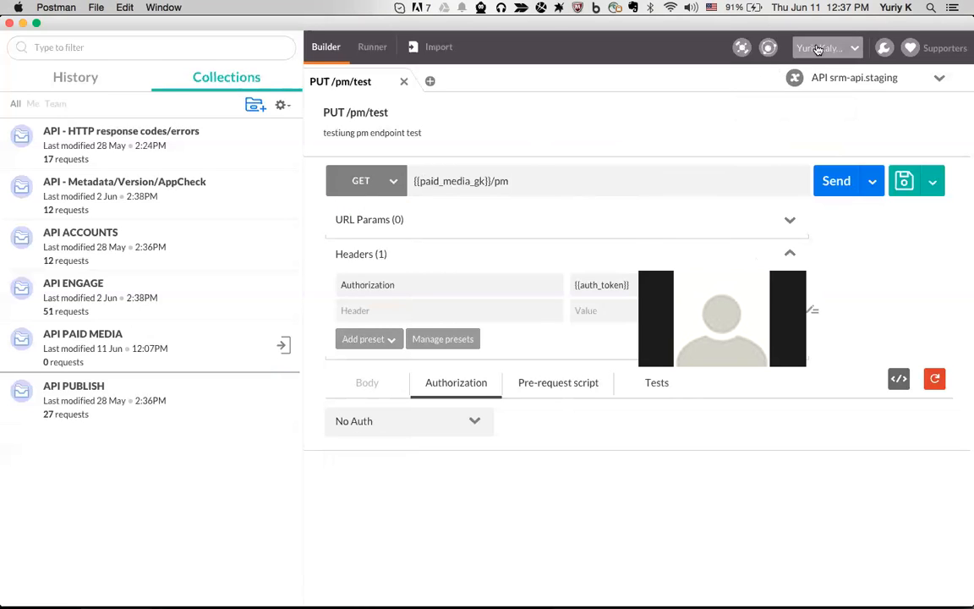
Preview the environment's variable values and retype the URL's paid_media variable as accounts
drag(490, 181, 417, 183)
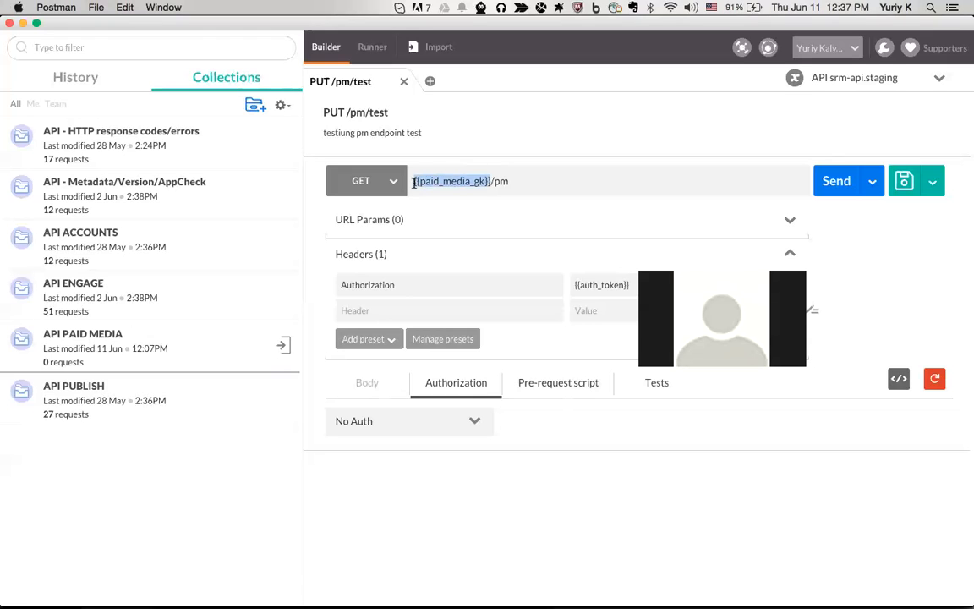
click(413, 182)
click(795, 78)
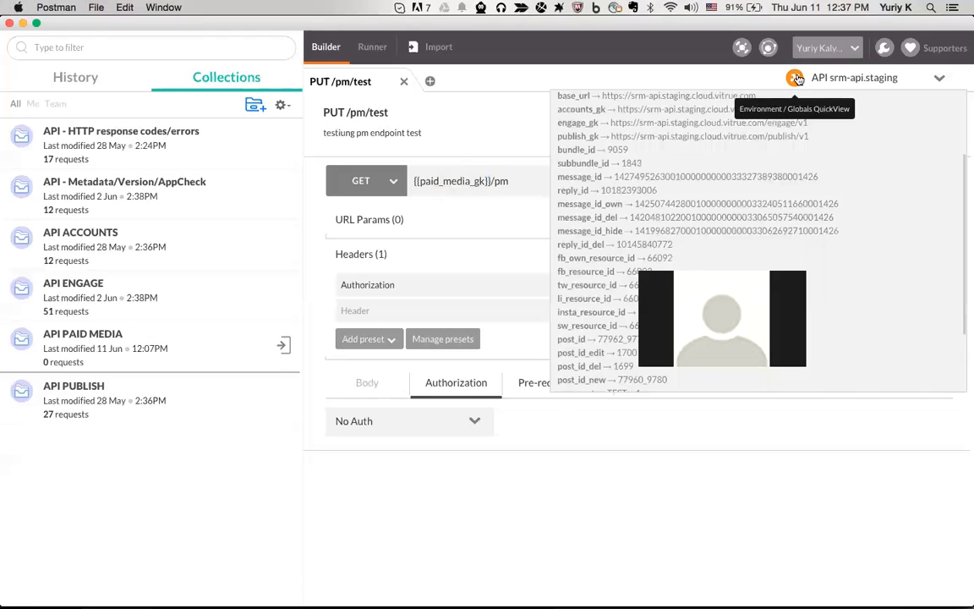
scroll(677, 241, up, 3)
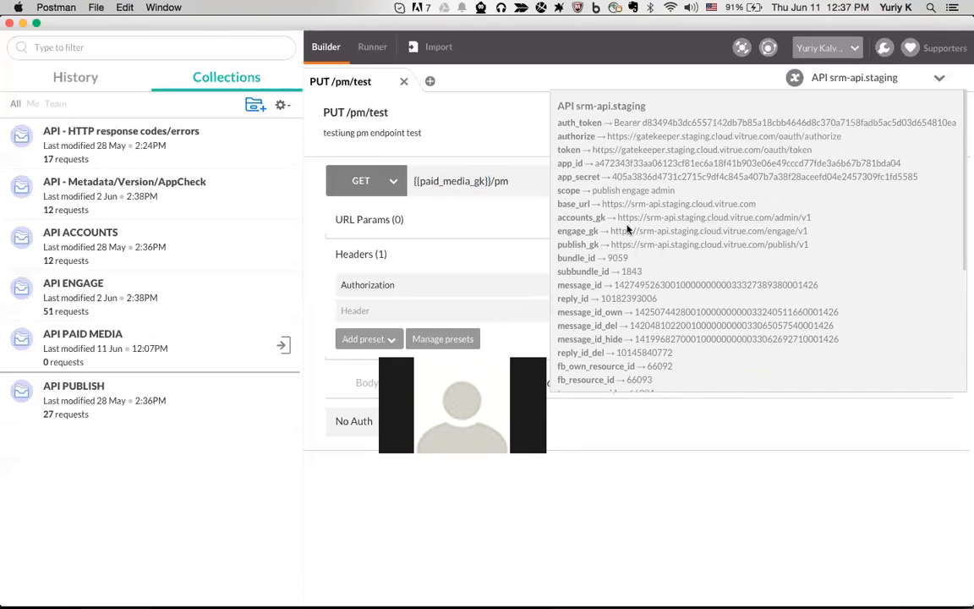
mouse_move(618, 217)
mouse_down()
mouse_move(813, 219)
mouse_move(620, 217)
mouse_up()
click(811, 218)
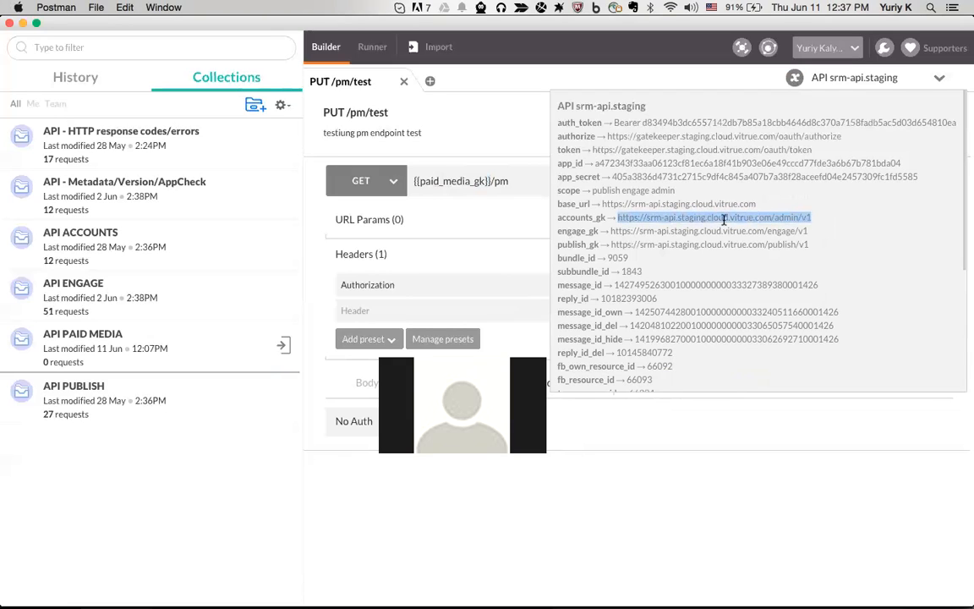
drag(812, 218, 713, 218)
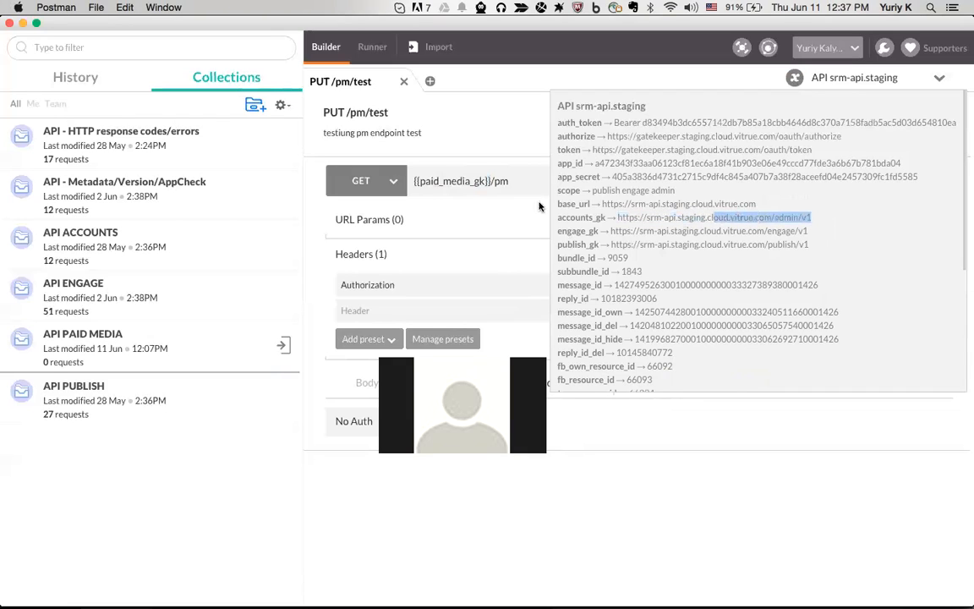
click(465, 181)
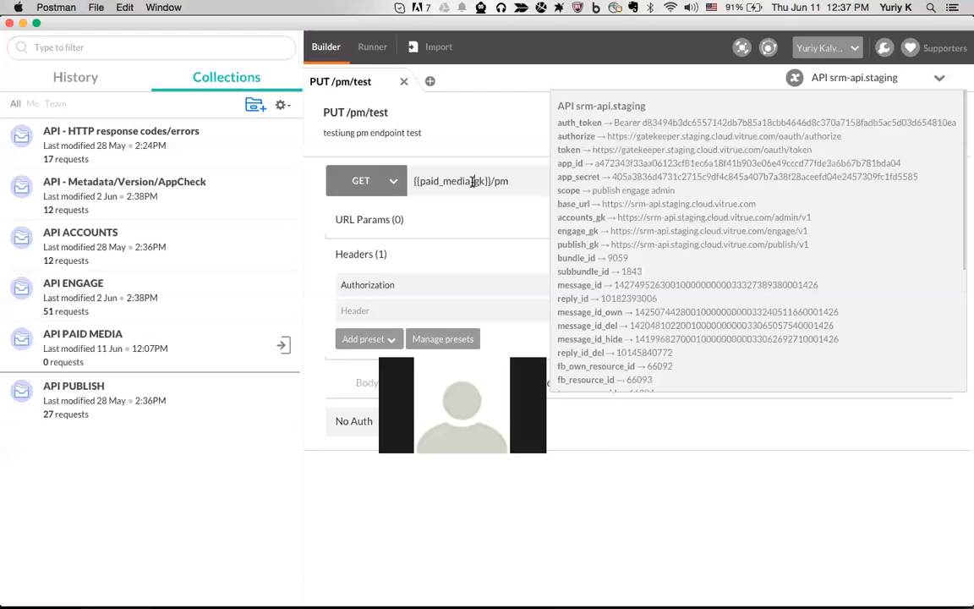
drag(471, 181, 417, 180)
text(accounts)
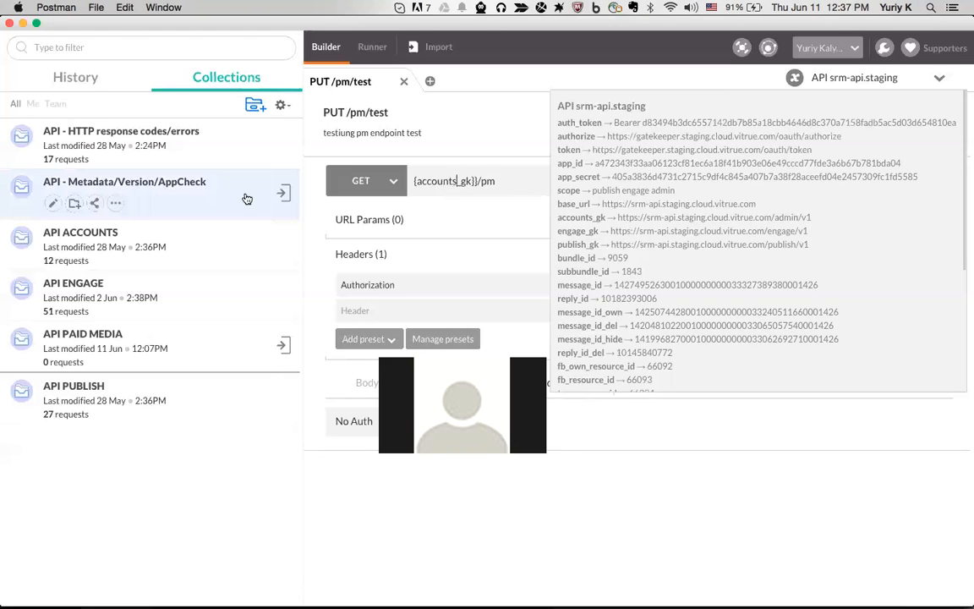
Open API ACCOUNTS > GET /accounts and paste the copied accounts_gk address over {{accounts_gk}}
click(186, 232)
click(162, 285)
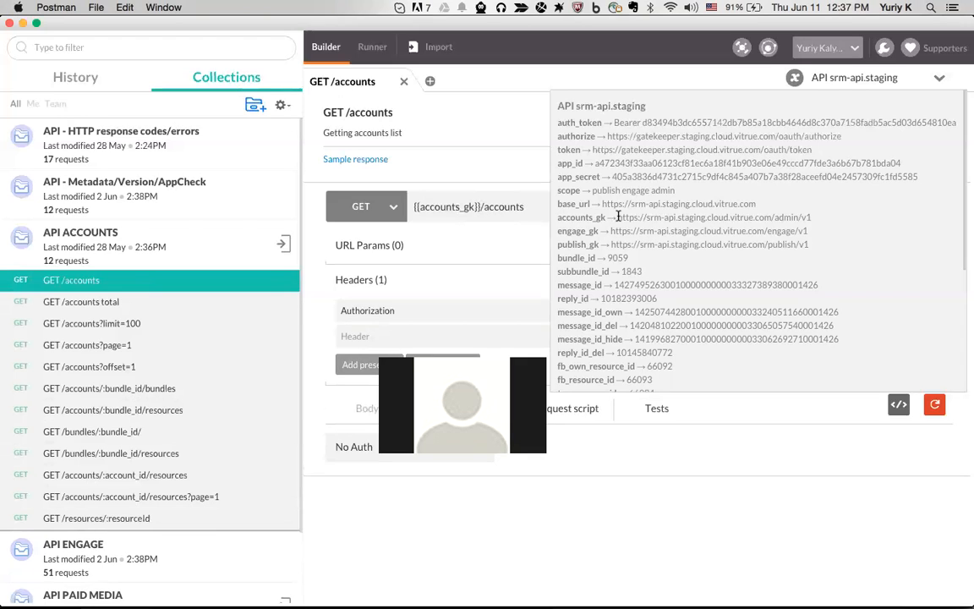
drag(618, 216, 812, 219)
key(super+c)
drag(481, 207, 412, 206)
key(super+v)
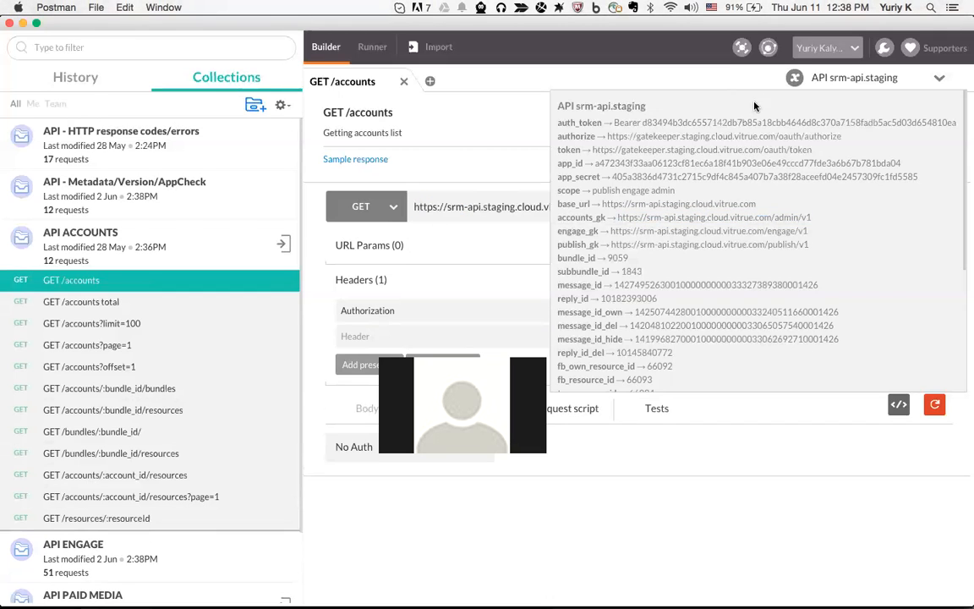
click(793, 80)
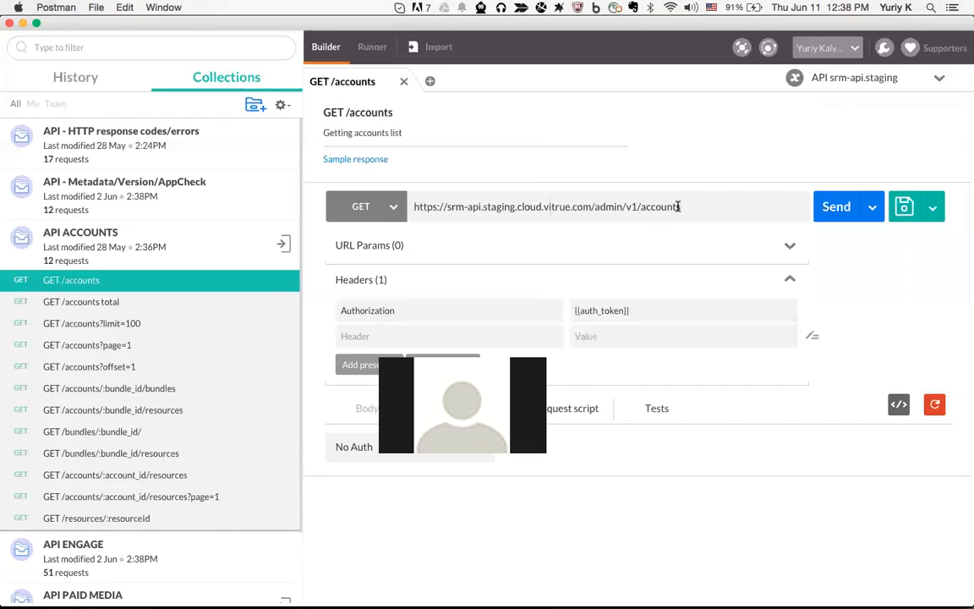
After checking the bundles request, paste the staging admin address into GET /accounts and send it
drag(637, 206, 696, 206)
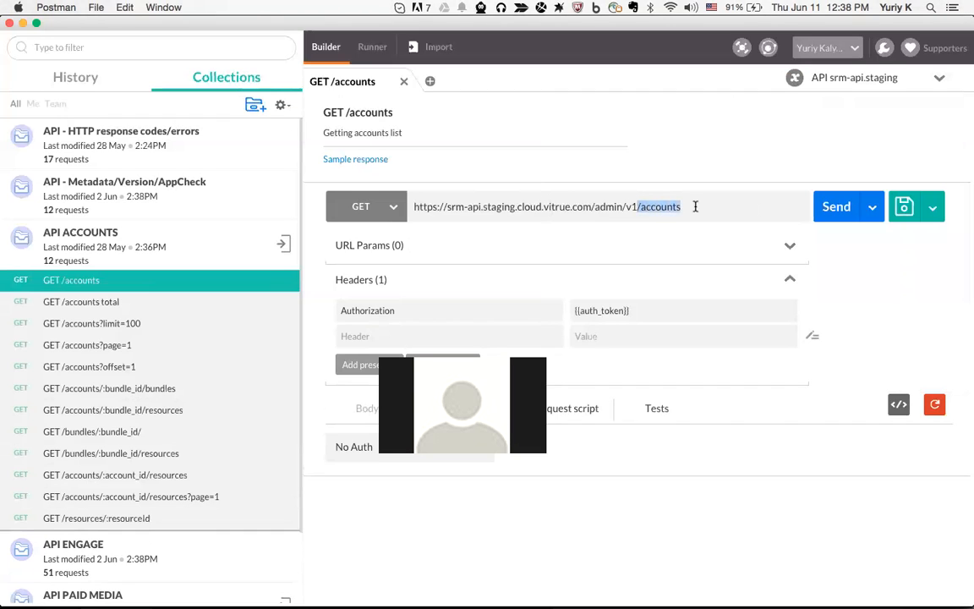
drag(415, 206, 682, 206)
click(157, 389)
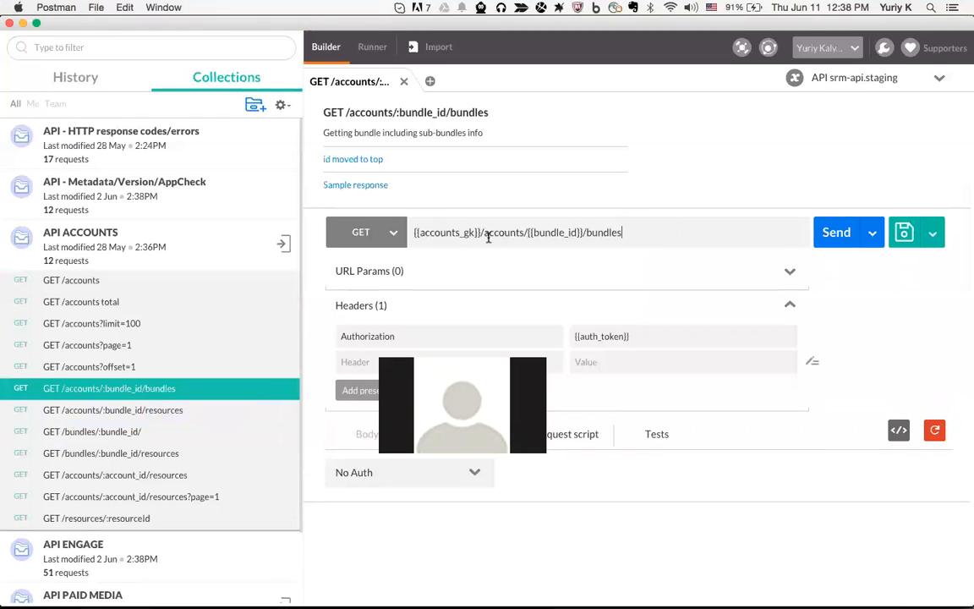
drag(480, 233, 635, 228)
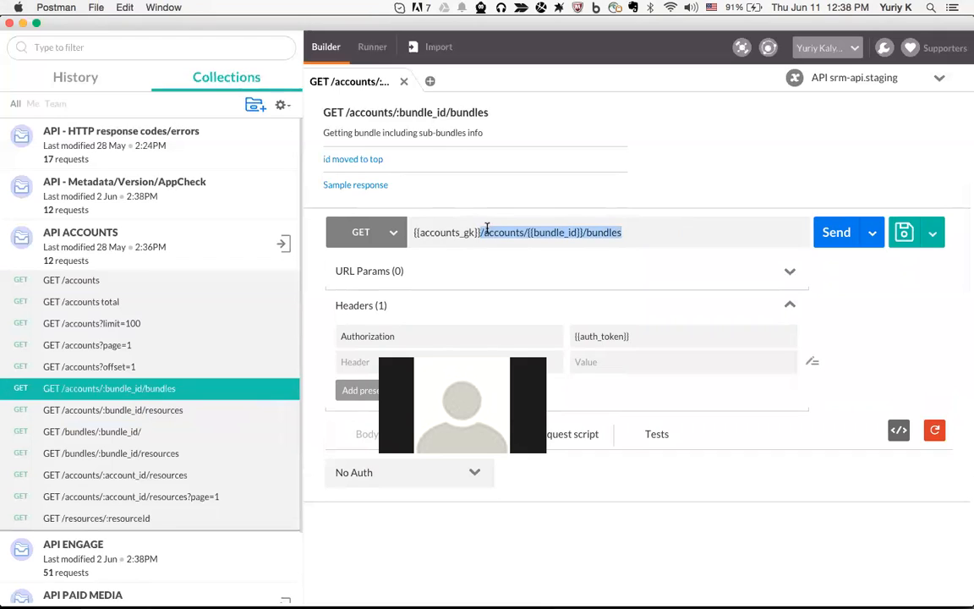
click(150, 280)
drag(481, 206, 413, 206)
key(super+v)
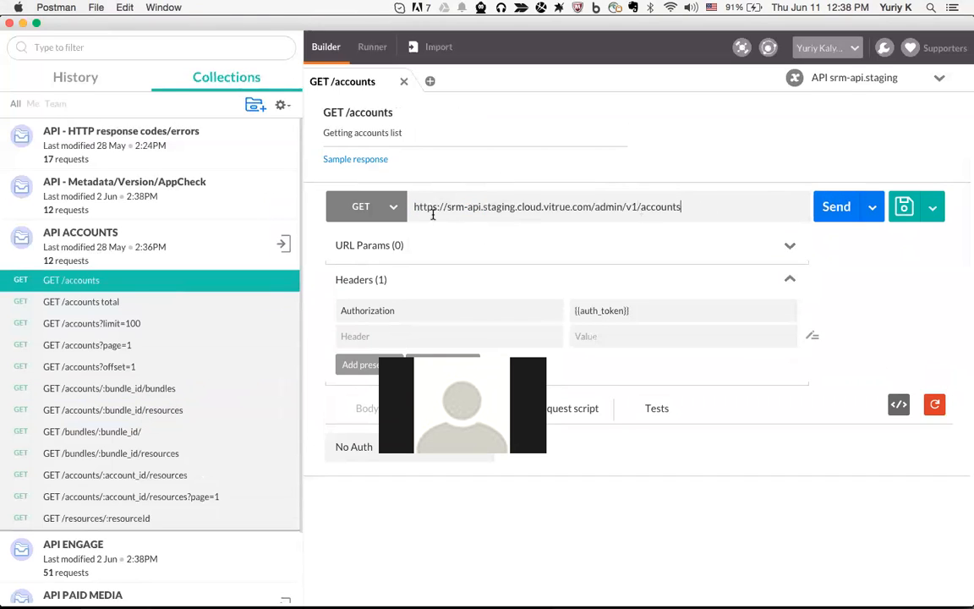
drag(411, 206, 623, 207)
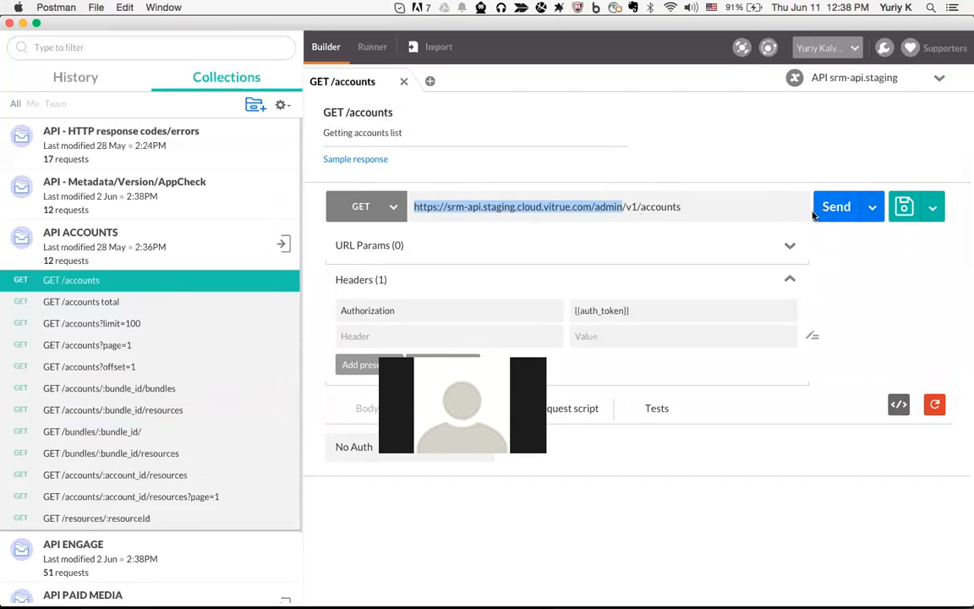
key(Return)
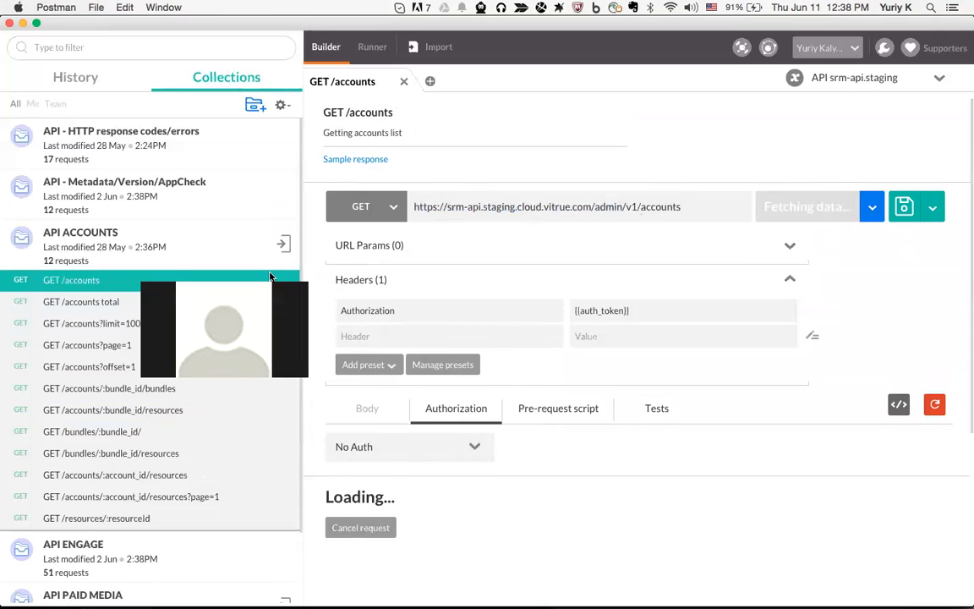
Review the 200 OK response, then change the host from staging to sandbox, then srm-api.vitrue.com
scroll(563, 388, down, 3)
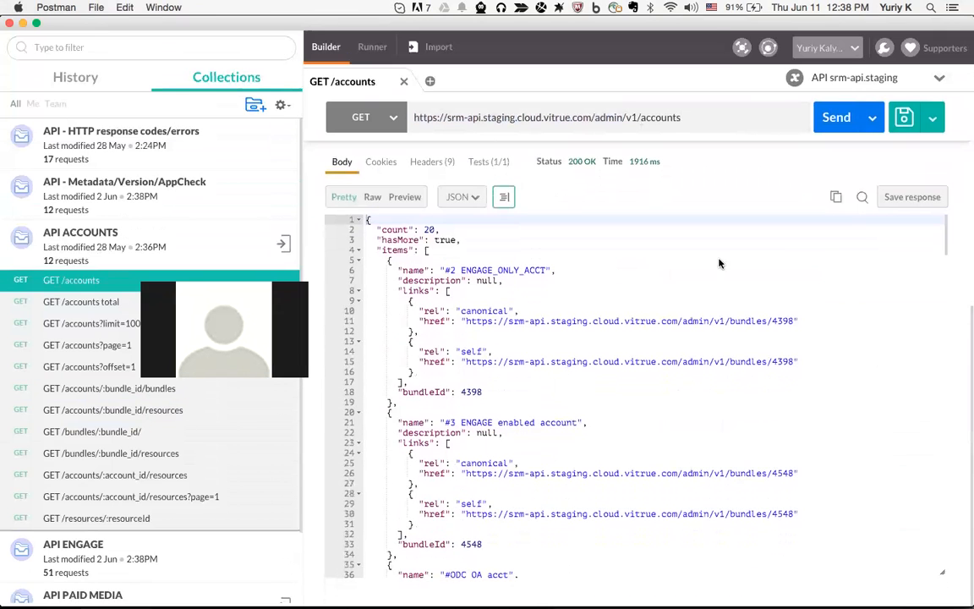
scroll(699, 194, up, 5)
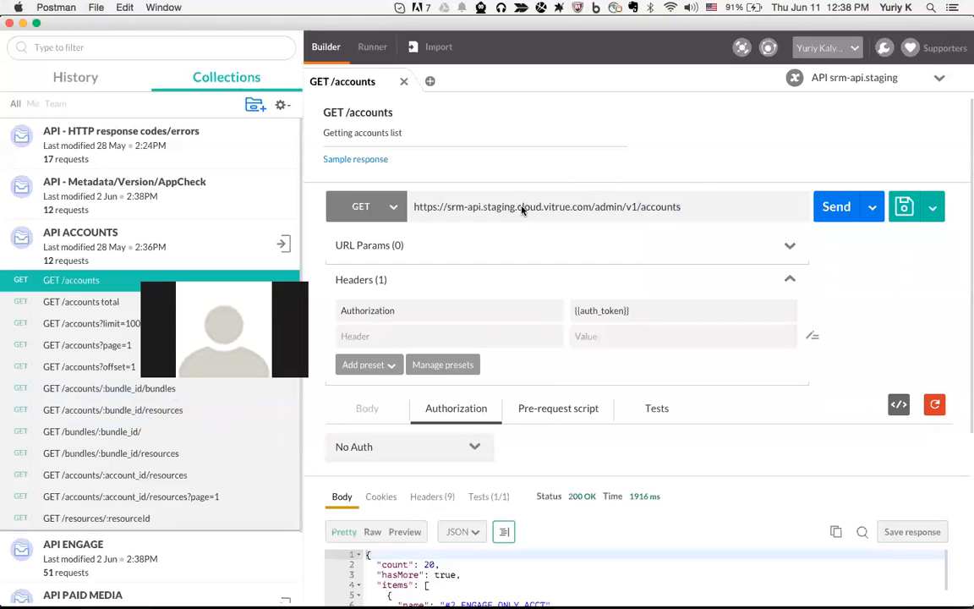
double_click(497, 208)
text(sandbox)
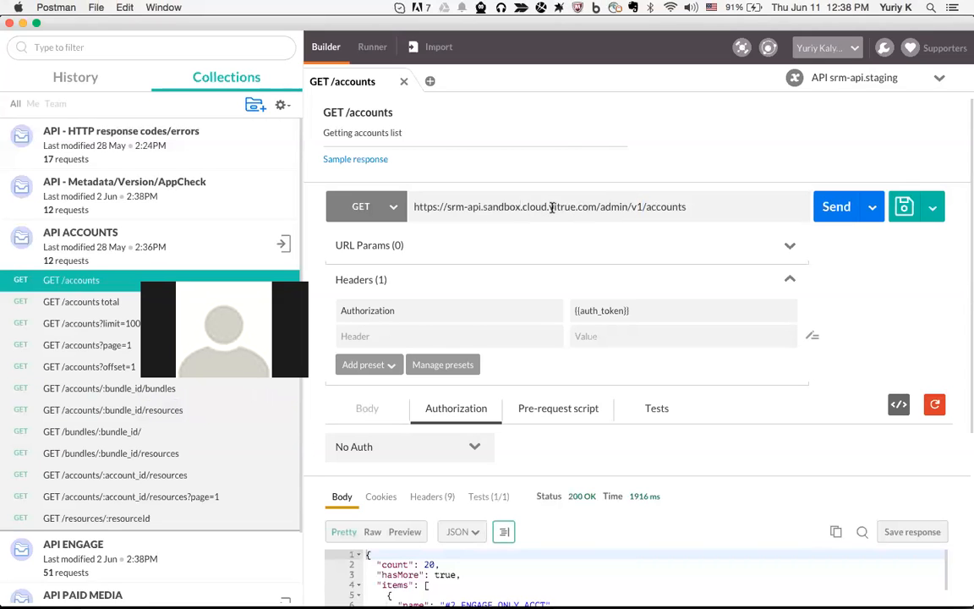
drag(548, 208, 484, 208)
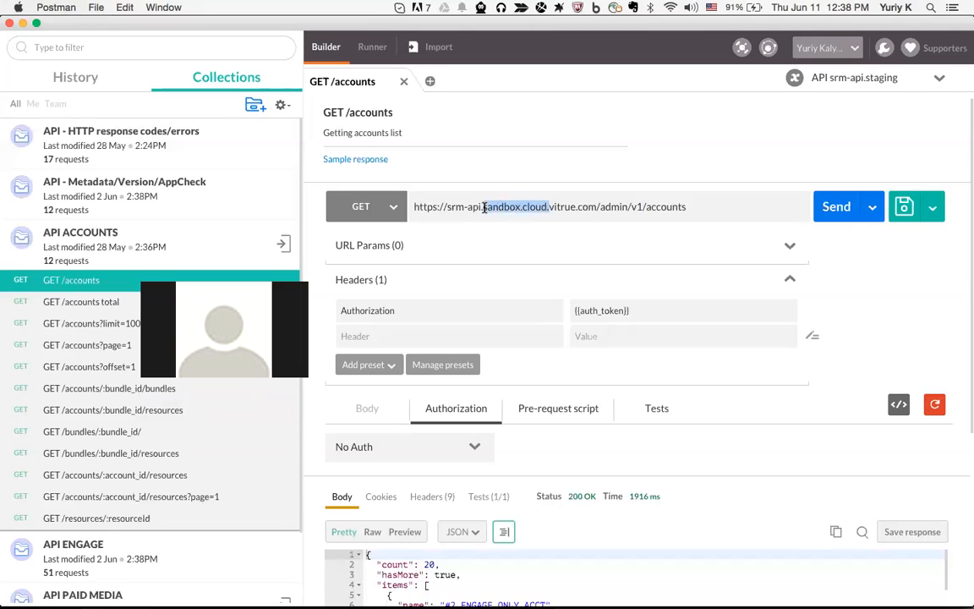
key(BackSpace)
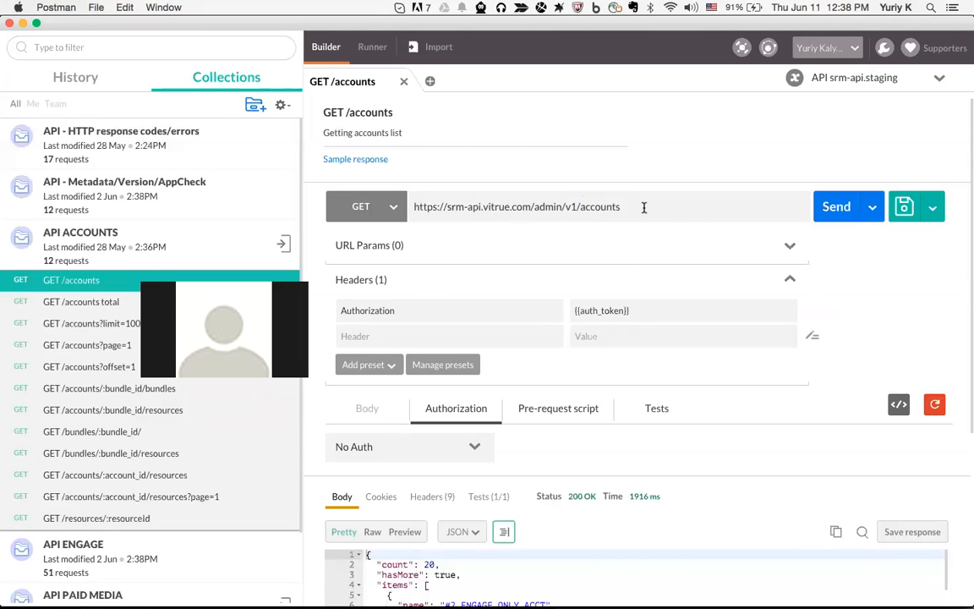
drag(444, 207, 522, 207)
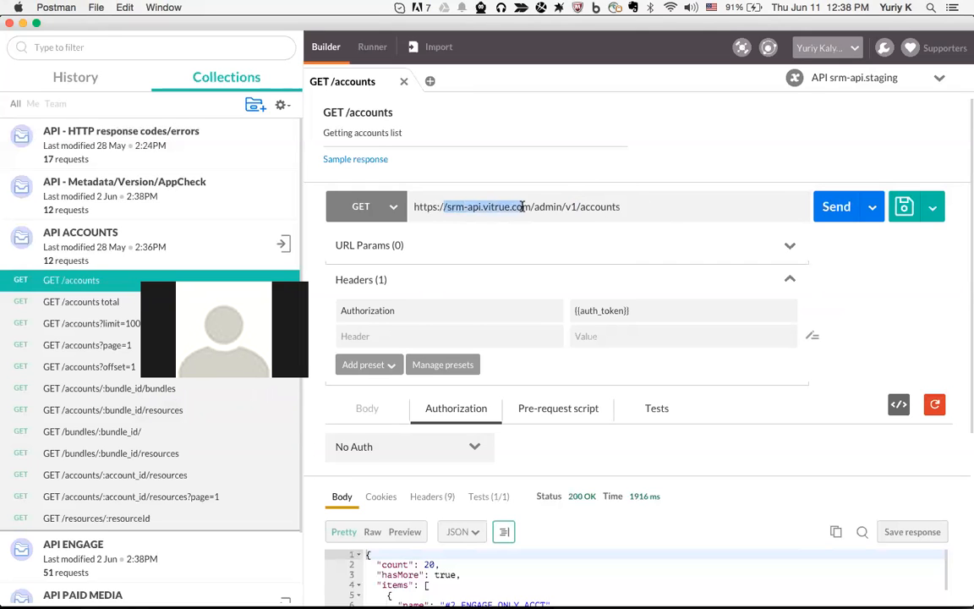
scroll(161, 246, down, 2)
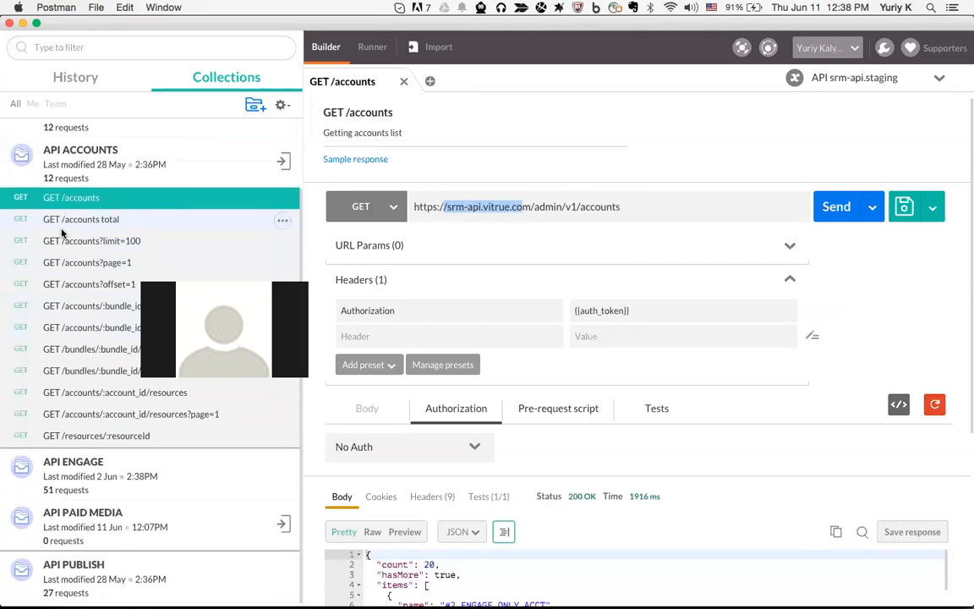
Collapse API ACCOUNTS, expand API ENGAGE and open the GET /messages?resourceId&messageFilter=DM request
click(199, 171)
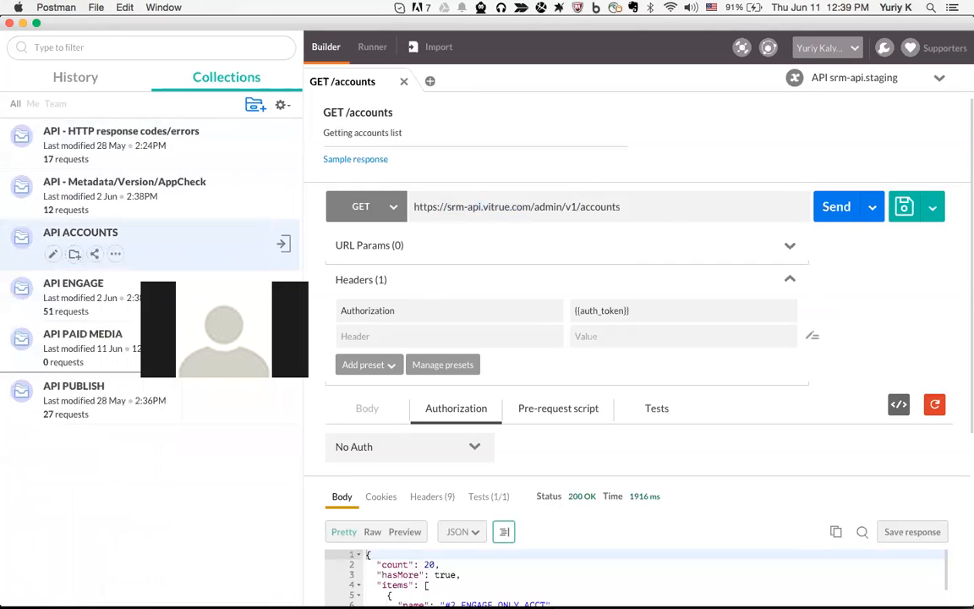
click(107, 291)
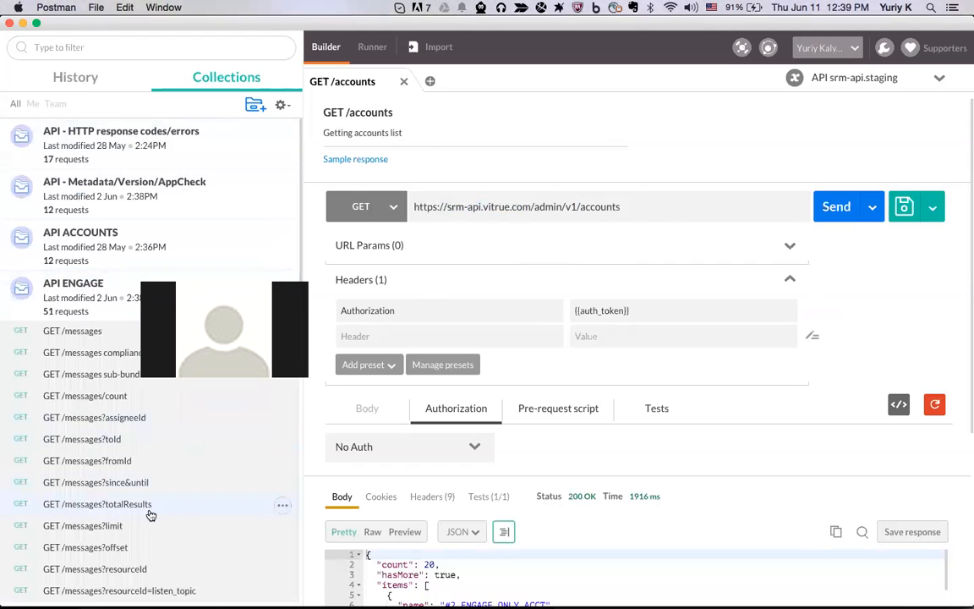
scroll(150, 516, down, 6)
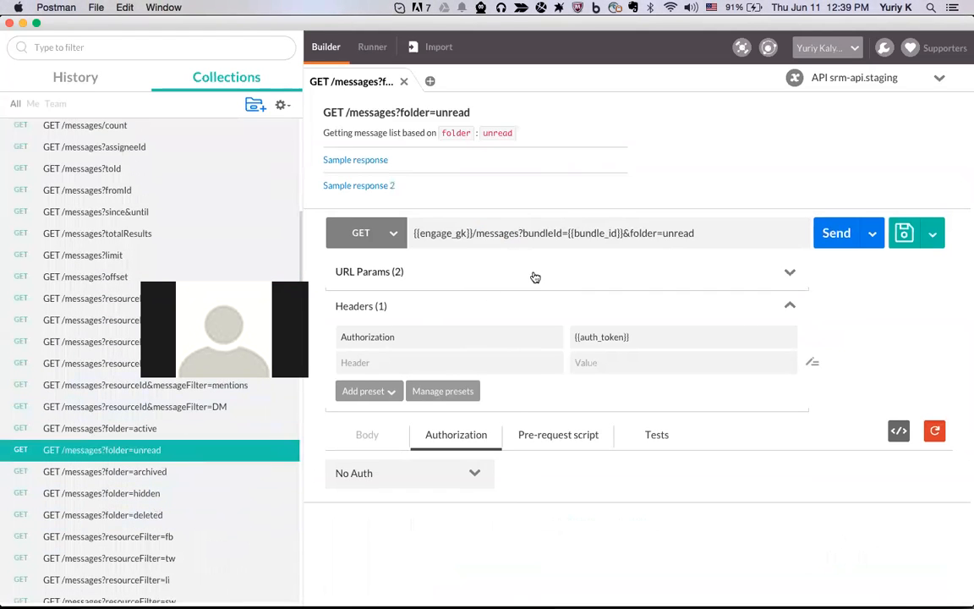
click(146, 414)
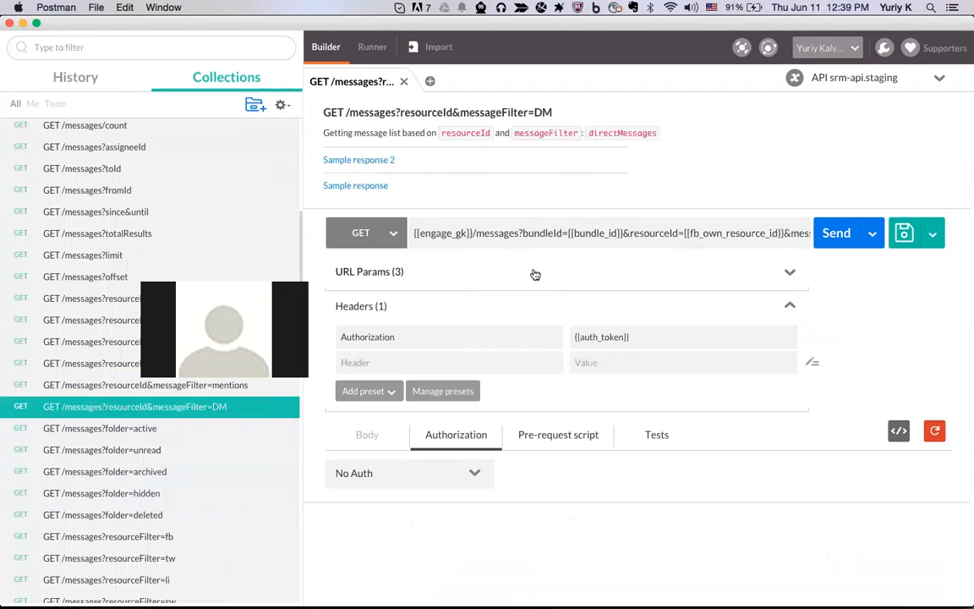
Inspect the URL's engage_gk, bundle_id and fb_own_resource_id variables one by one
drag(411, 234, 475, 233)
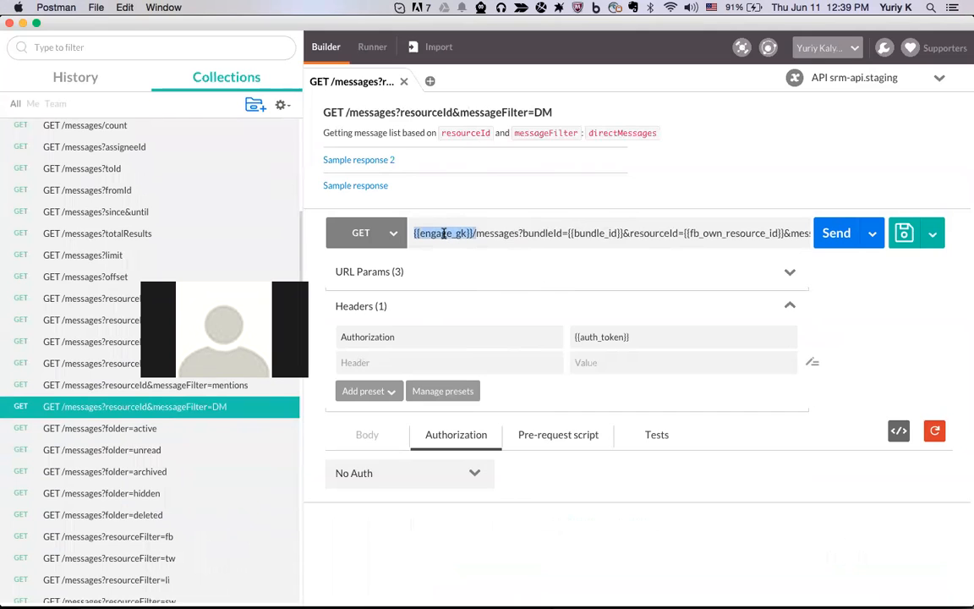
click(443, 233)
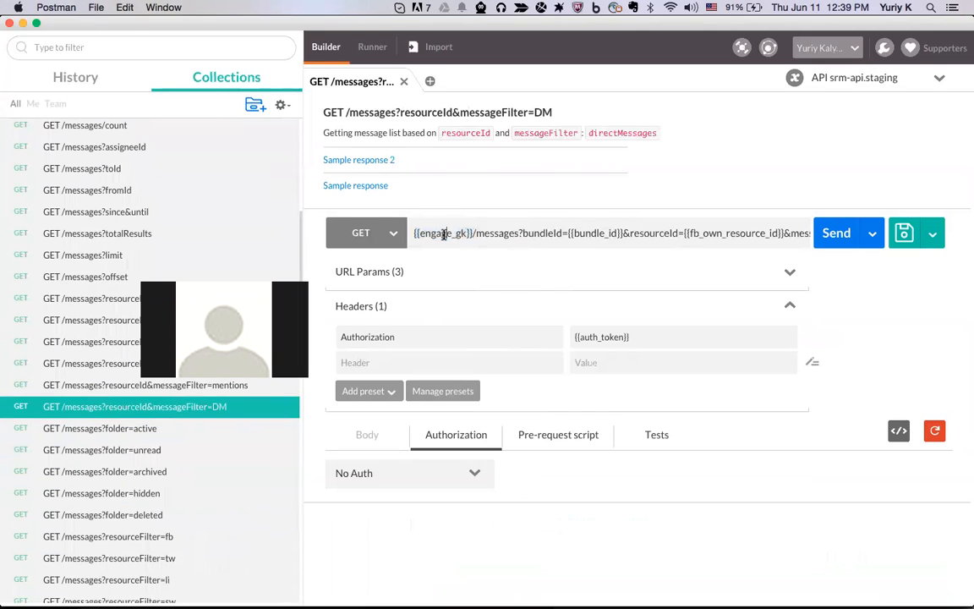
drag(451, 233, 422, 233)
scroll(499, 233, right, 3)
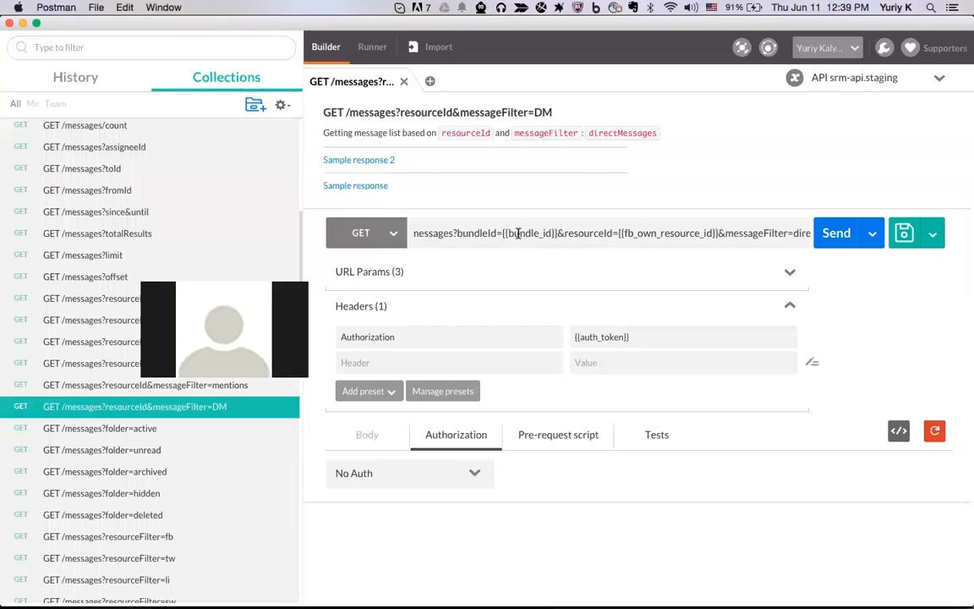
drag(557, 233, 502, 231)
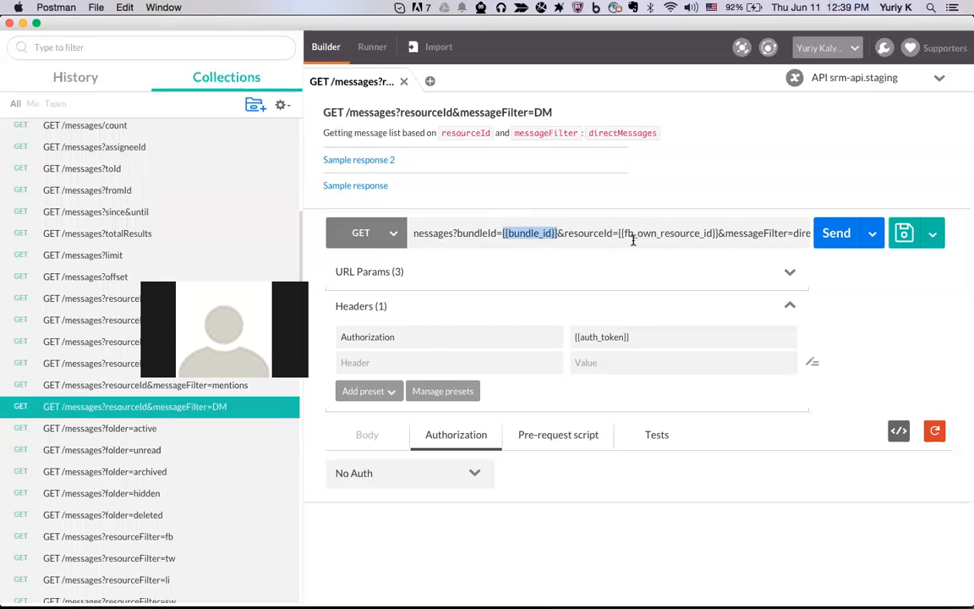
scroll(633, 240, right, 2)
drag(669, 233, 574, 232)
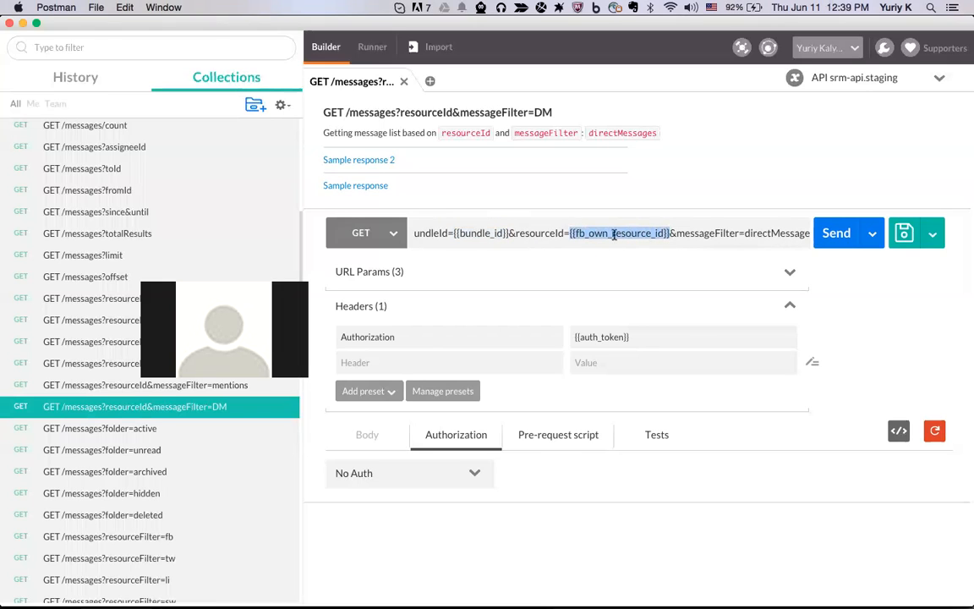
scroll(622, 234, right, 1)
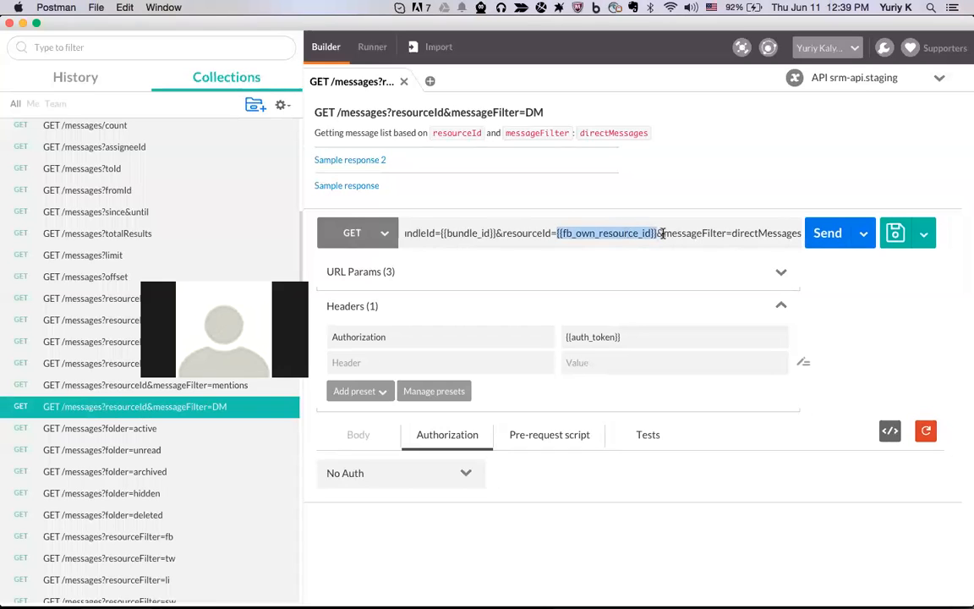
click(662, 233)
drag(656, 233, 557, 234)
click(899, 86)
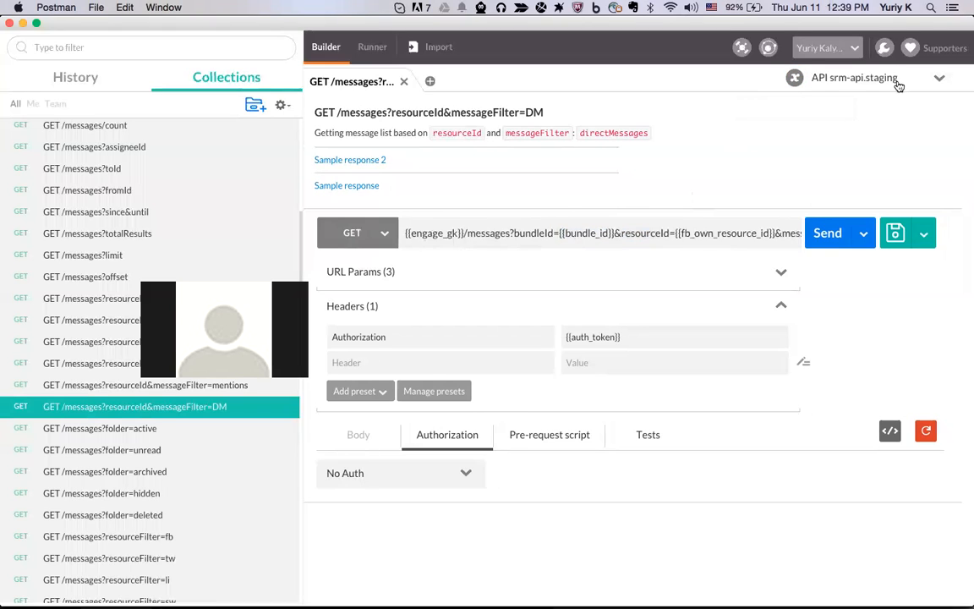
click(899, 83)
click(893, 217)
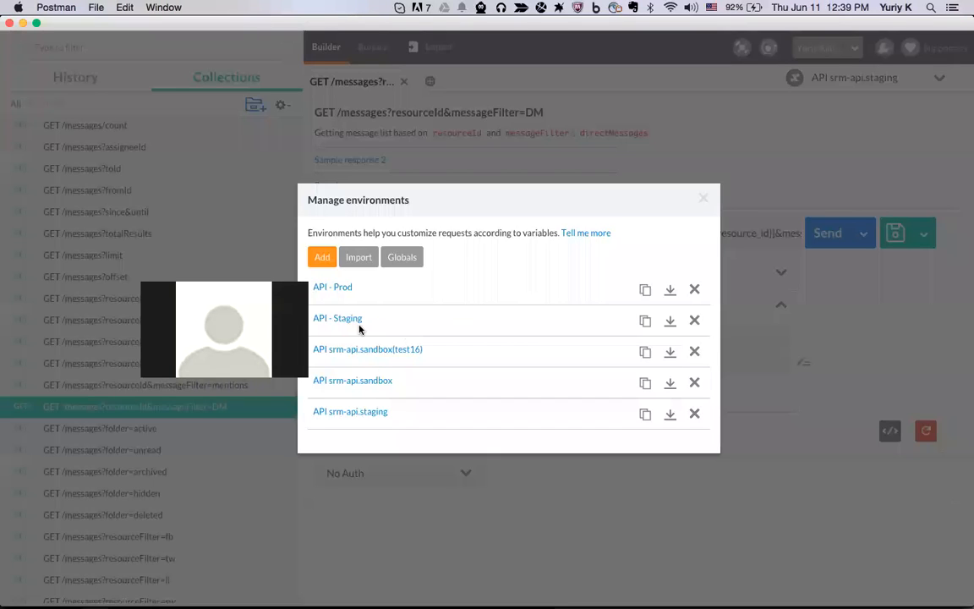
click(486, 144)
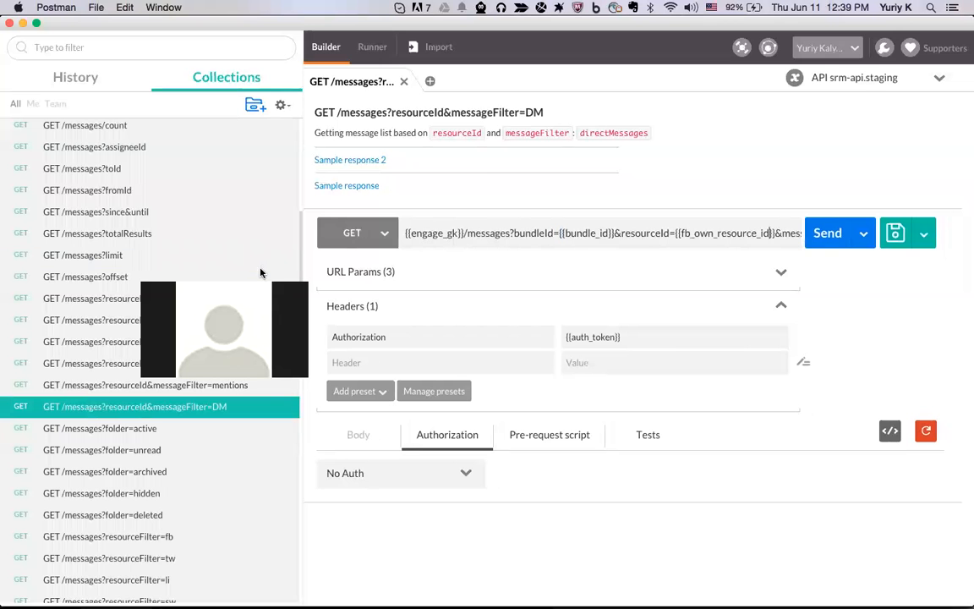
click(921, 80)
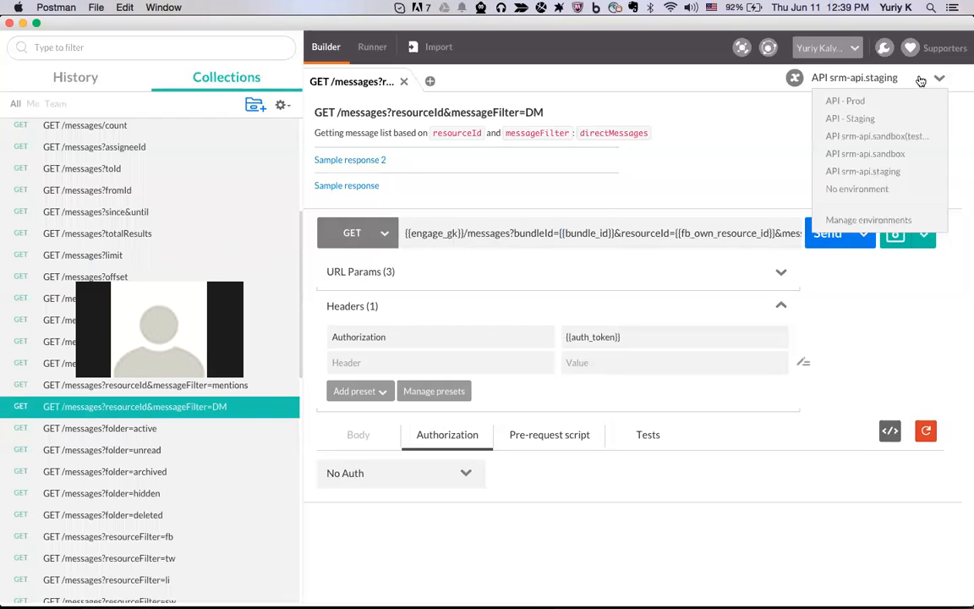
click(854, 218)
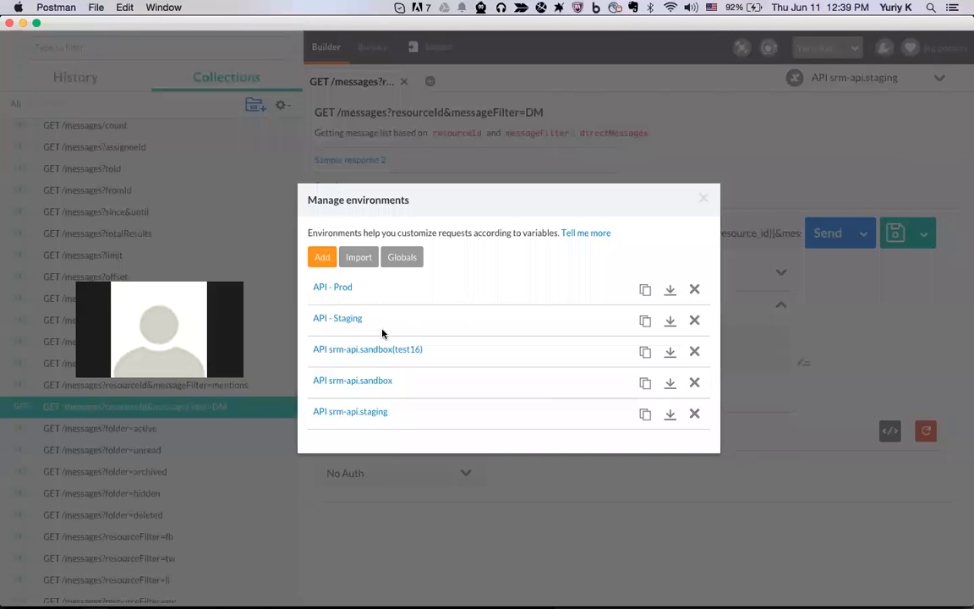
click(376, 413)
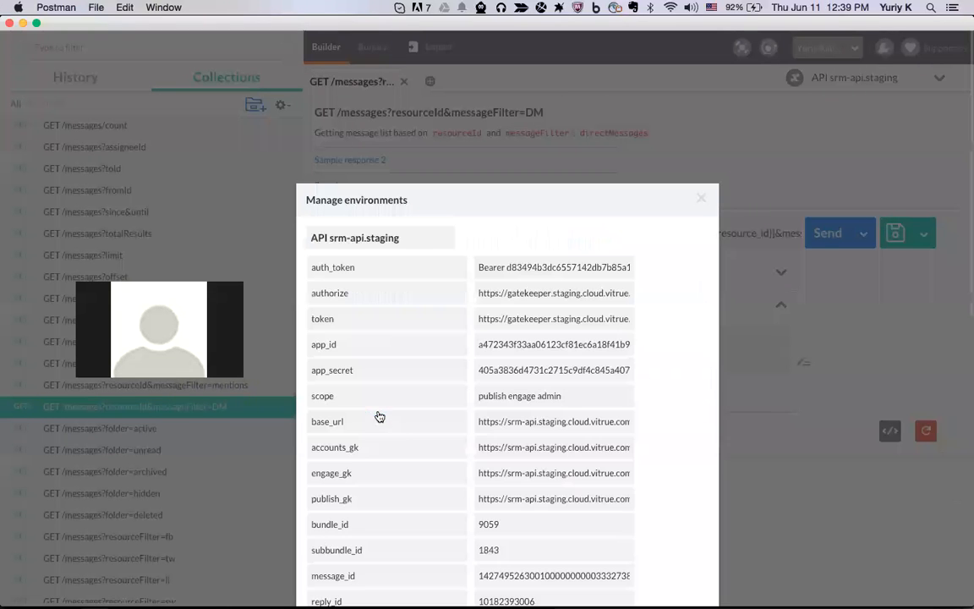
scroll(463, 357, down, 5)
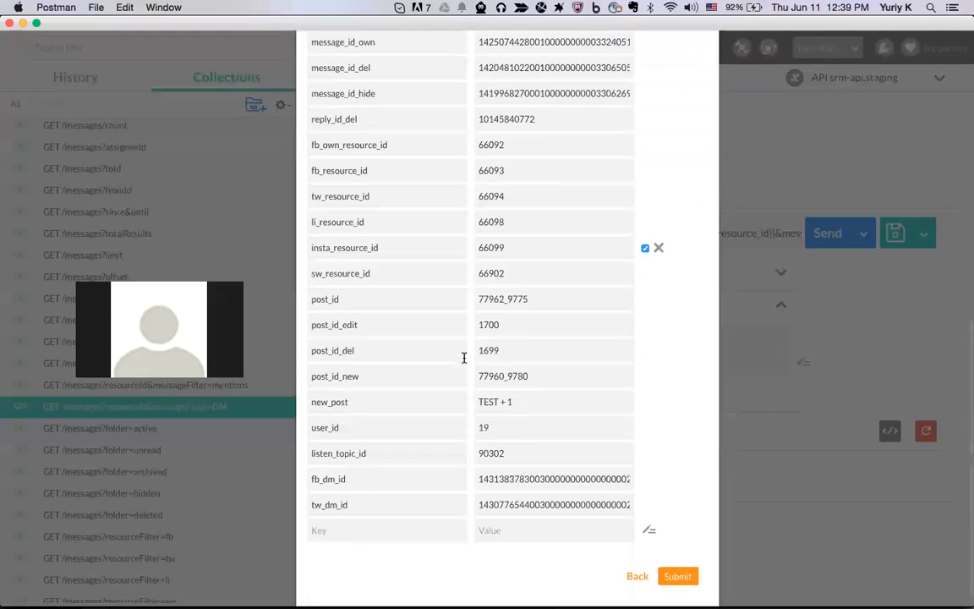
scroll(445, 323, up, 10)
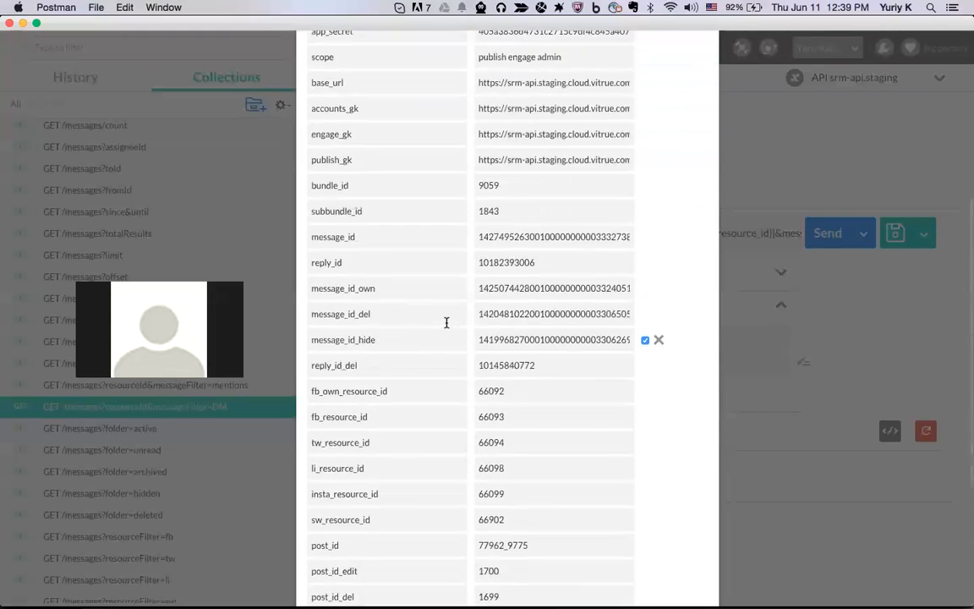
right_click(448, 324)
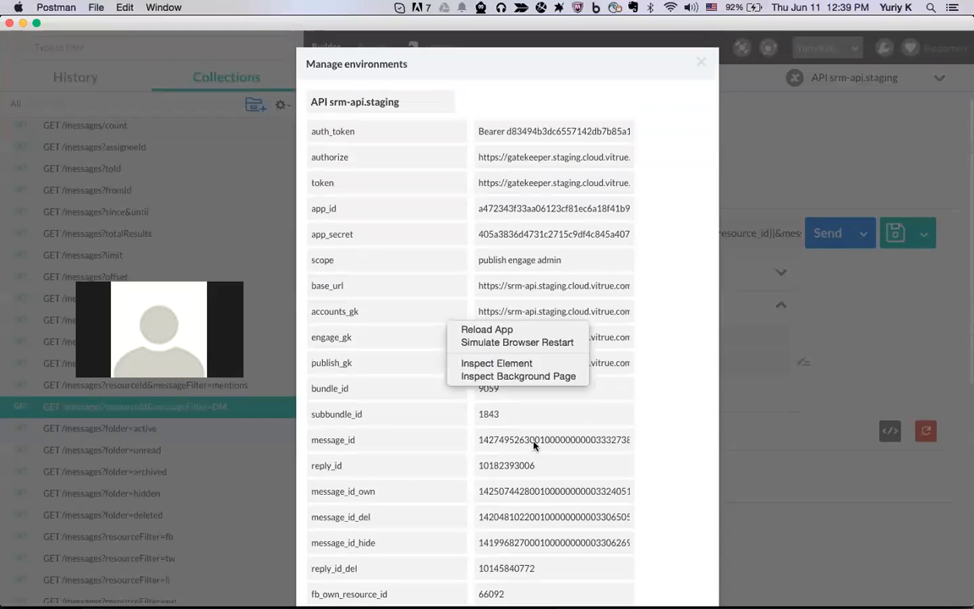
double_click(537, 440)
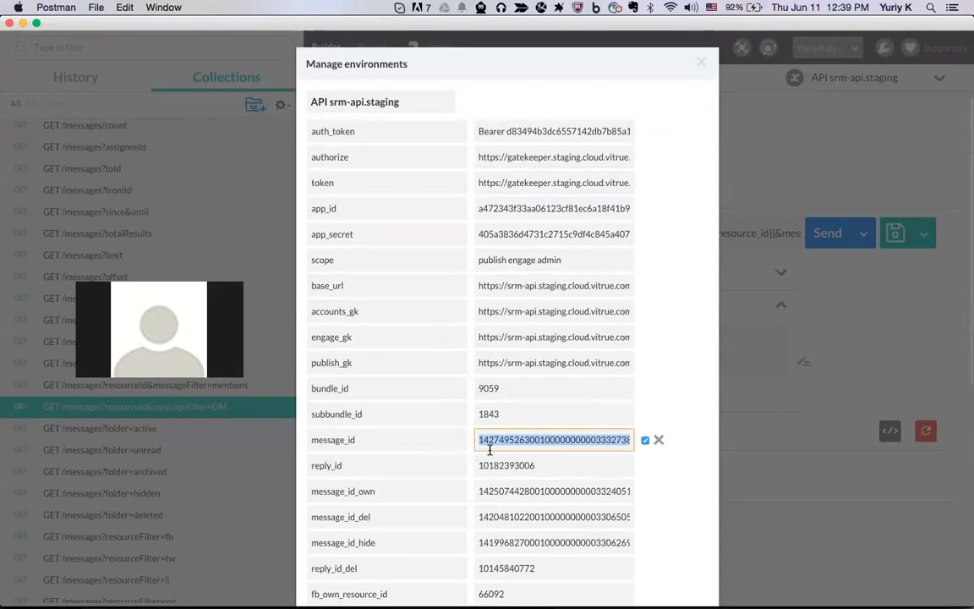
click(598, 443)
double_click(597, 443)
double_click(388, 101)
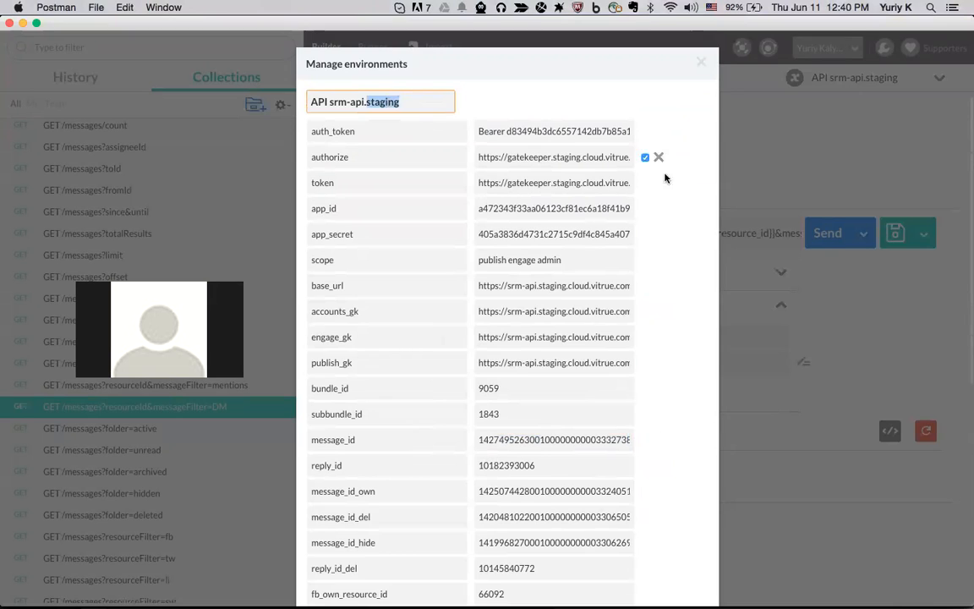
scroll(628, 300, down, 10)
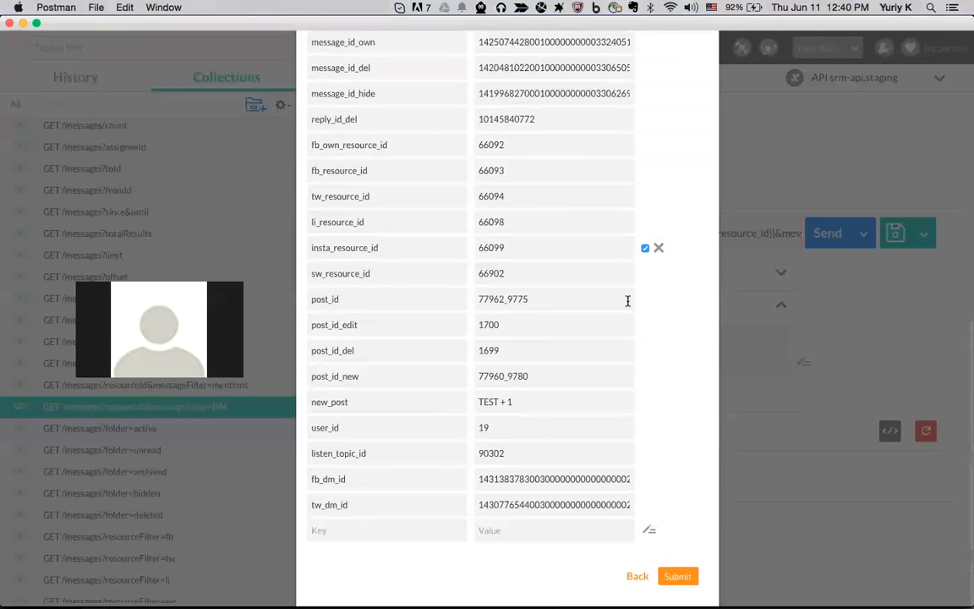
click(641, 577)
click(335, 292)
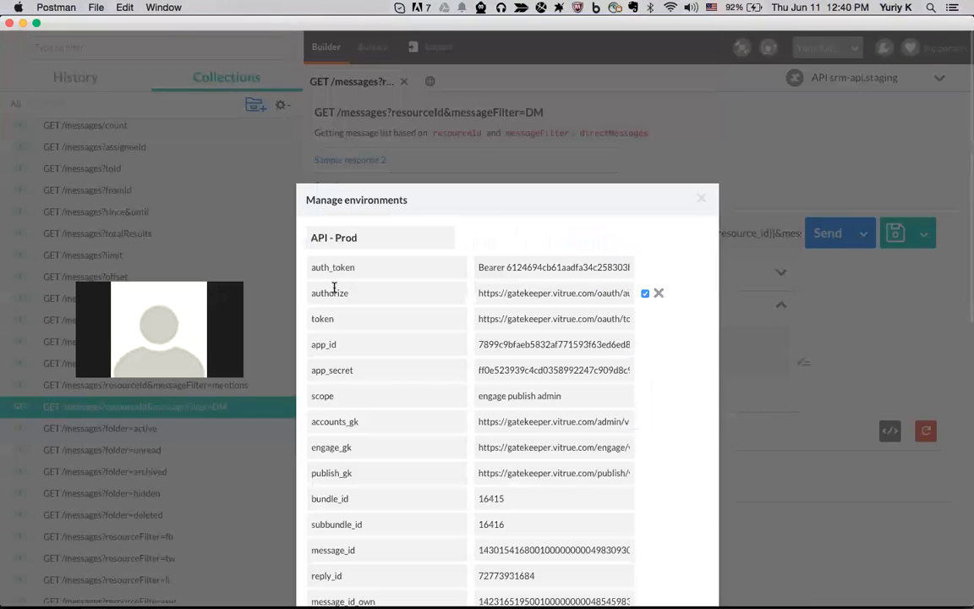
scroll(538, 385, down, 5)
double_click(526, 276)
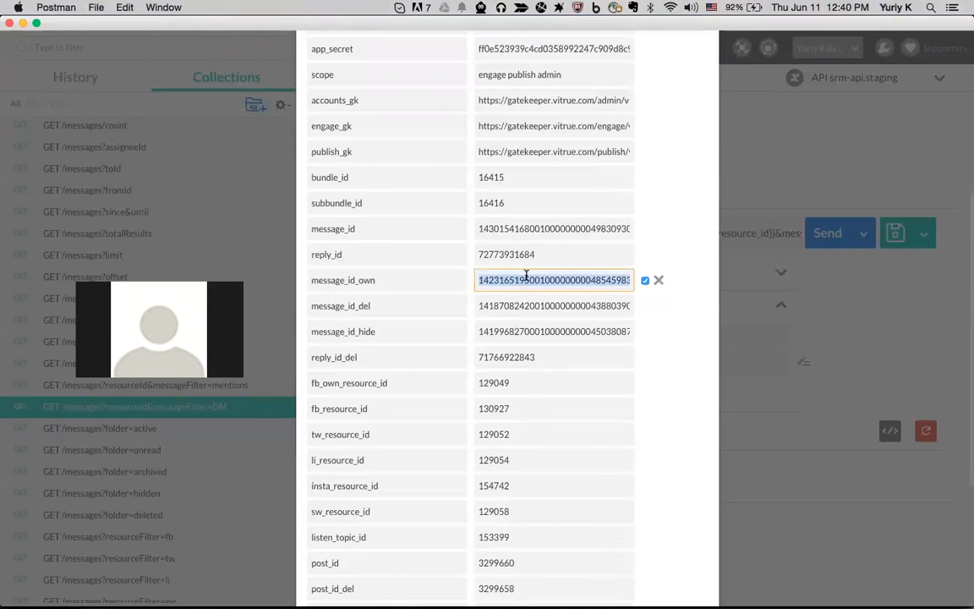
double_click(334, 228)
key(Tab)
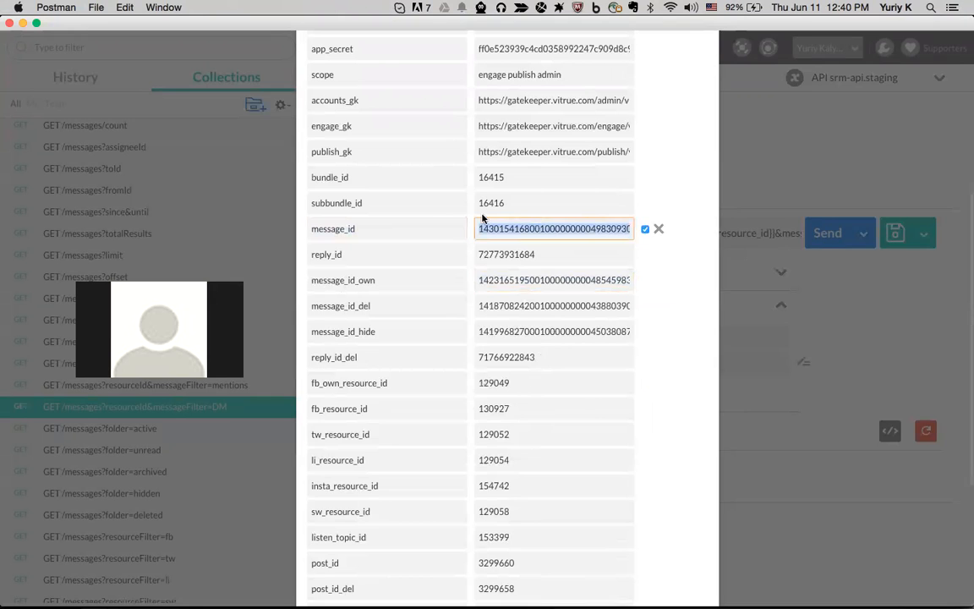
click(837, 180)
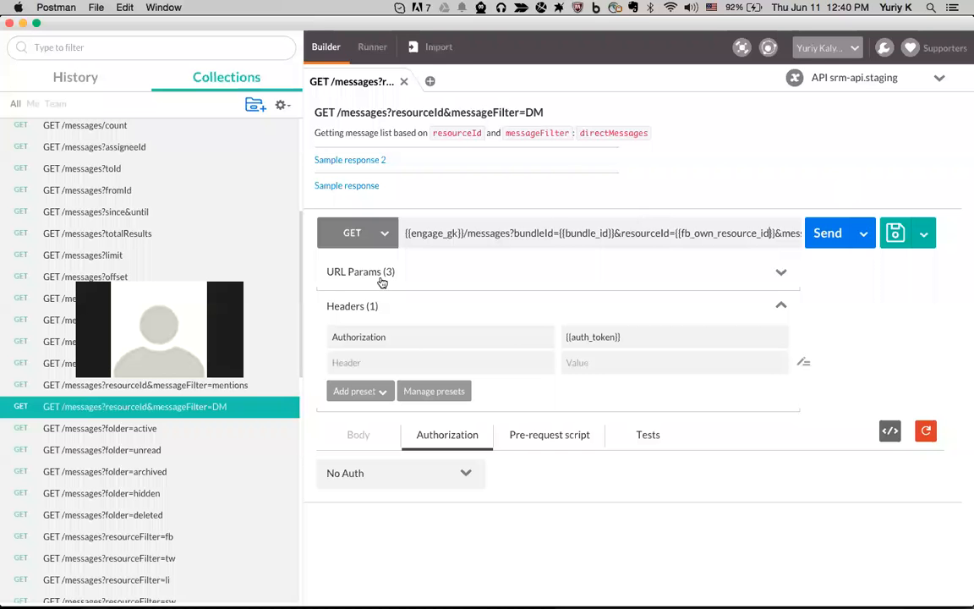
Open GET /messages/:id, try literal message IDs, then restore the {{message_id}} placeholder
scroll(94, 181, up, 1)
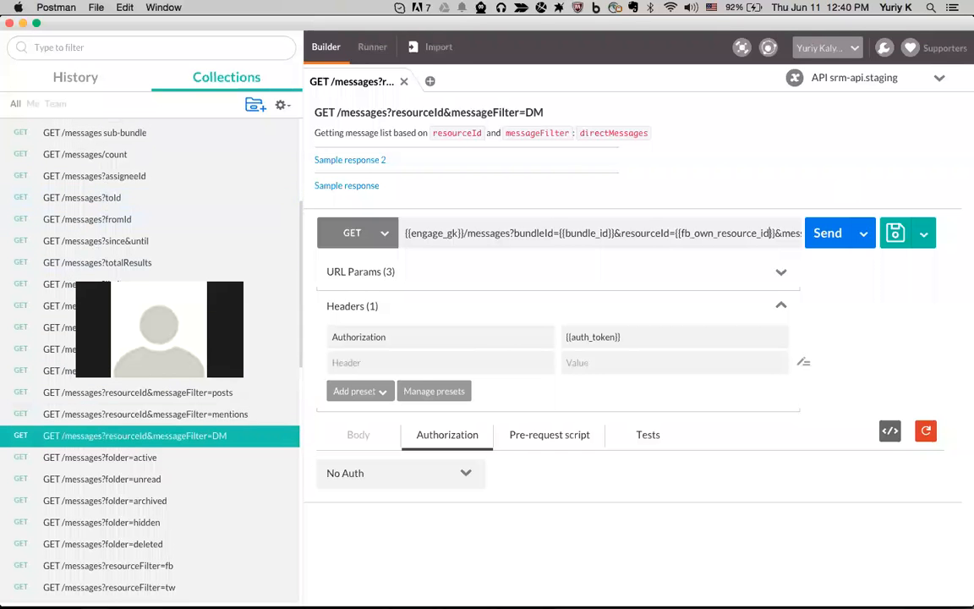
scroll(145, 435, down, 5)
scroll(135, 474, down, 1)
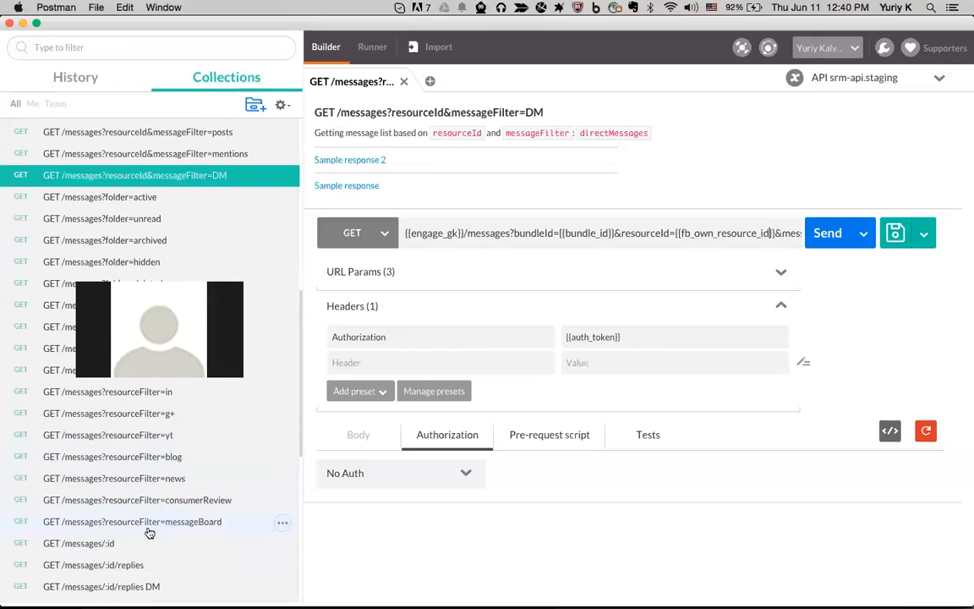
click(135, 542)
drag(513, 232, 581, 230)
key(super+c)
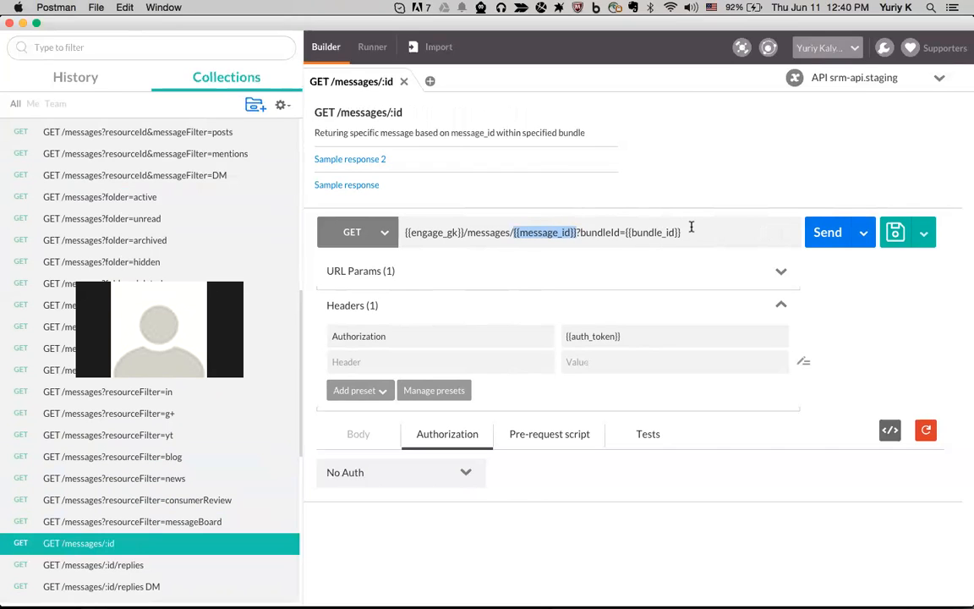
text(672364872364782634)
key(BackSpace)
key(BackSpace)
key(BackSpace)
key(BackSpace)
key(BackSpace)
key(BackSpace)
key(BackSpace)
key(BackSpace)
key(BackSpace)
key(BackSpace)
key(BackSpace)
key(BackSpace)
key(BackSpace)
key(BackSpace)
key(BackSpace)
key(BackSpace)
key(BackSpace)
key(BackSpace)
text(0000230033030)
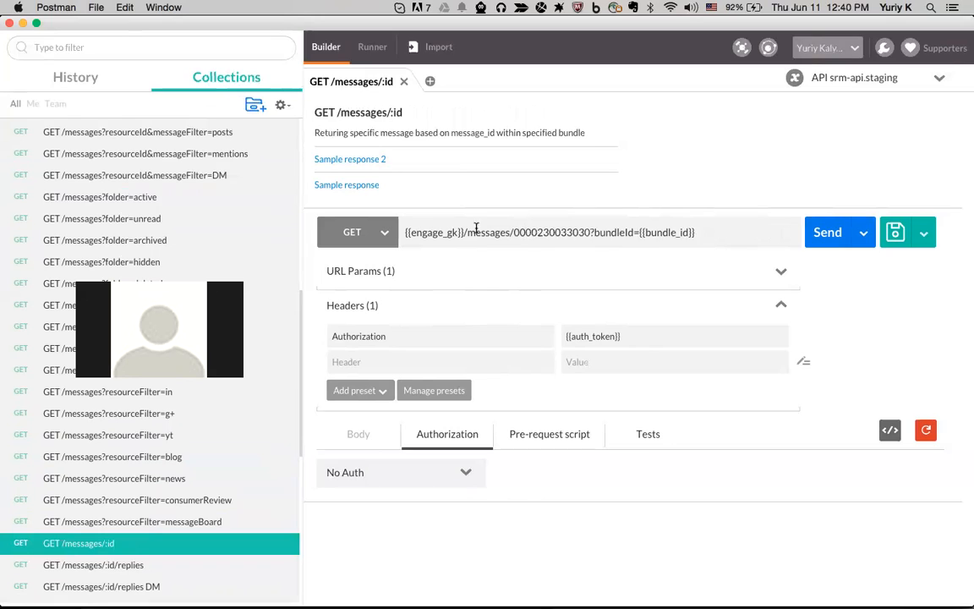
key(super+z)
text(z)
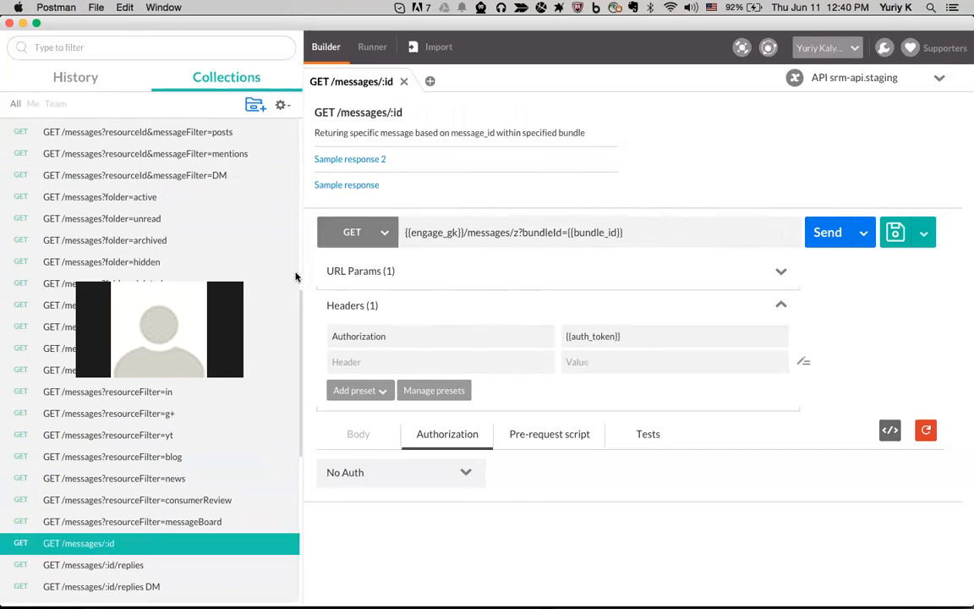
key(BackSpace)
key(super+v)
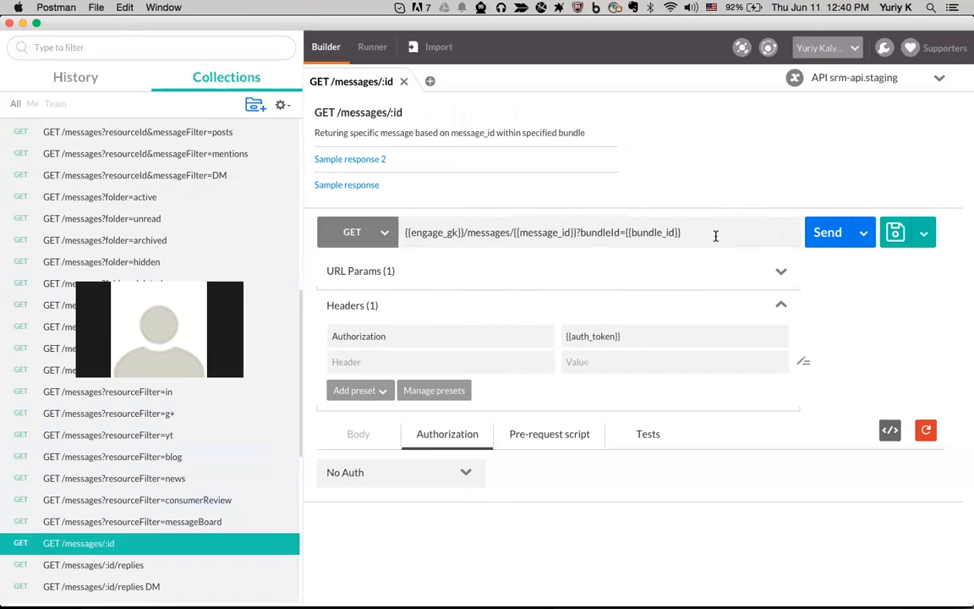
Send the request with garbled bundle_id and message_id placeholders, then reload the saved request
click(634, 234)
text(wlefhjiauegfhyerfuhgew dytfdu fdtyu)
click(514, 233)
text(wejdfhgg f)
click(824, 233)
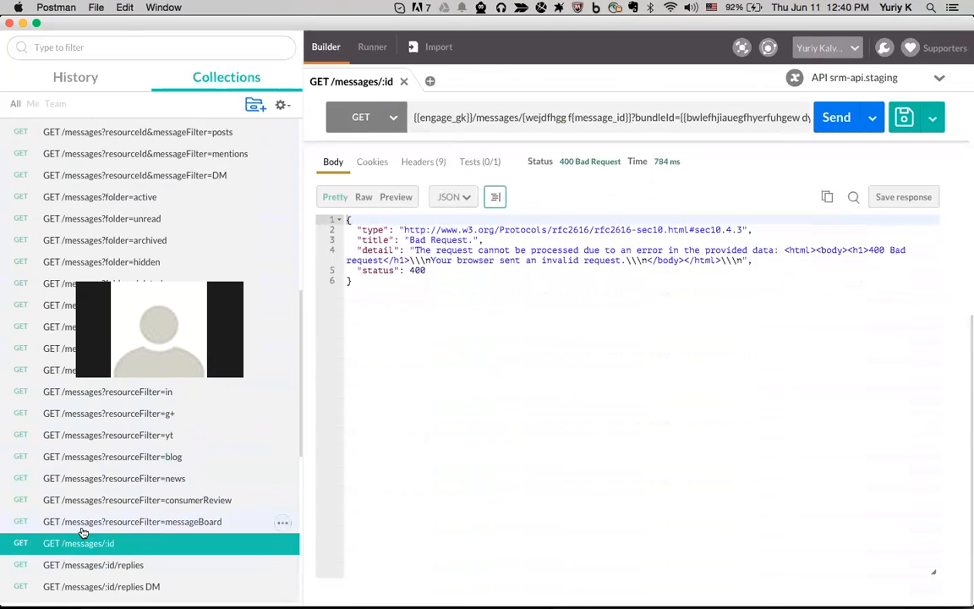
scroll(557, 333, up, 5)
scroll(556, 335, up, 3)
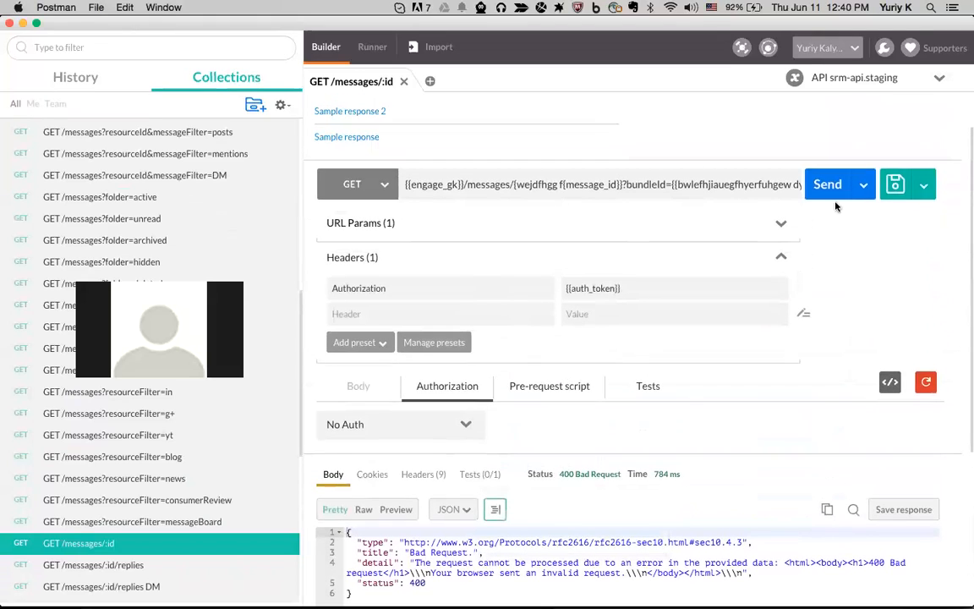
triple_click(695, 184)
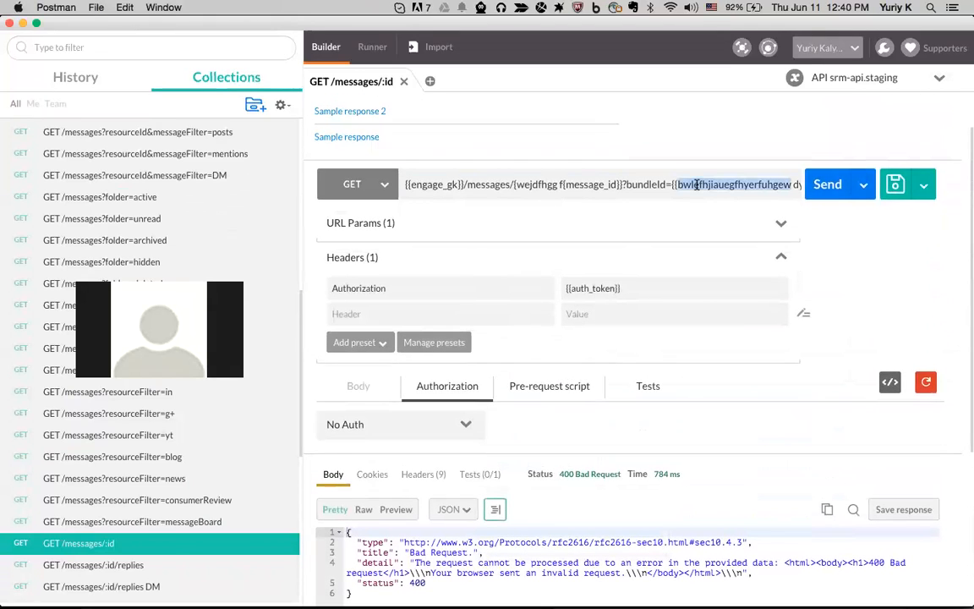
click(127, 542)
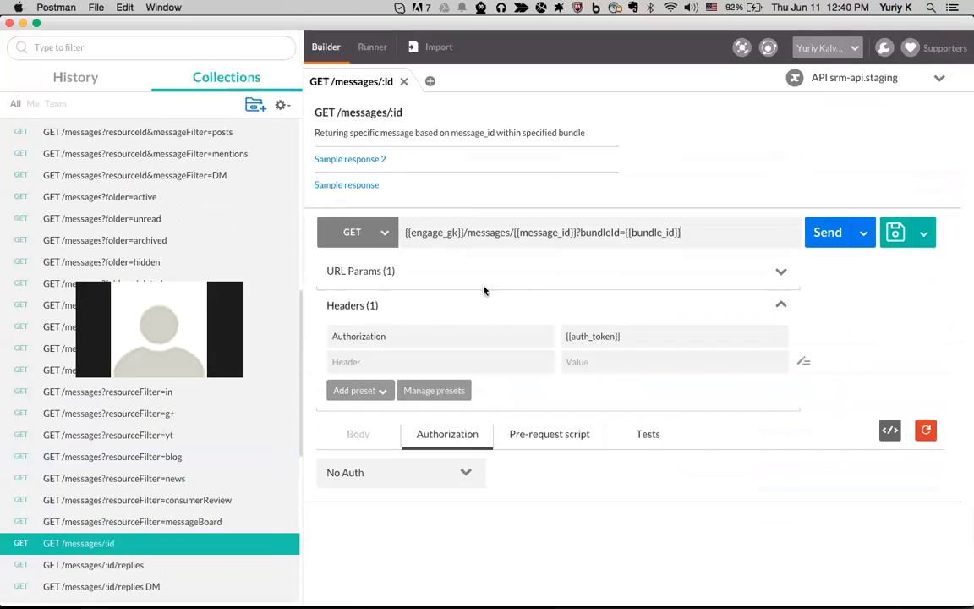
Correct the URL parameter to bundleId={{bundle_id}} and save the request
click(615, 232)
key(BackSpace)
text(_i)
drag(624, 234, 582, 234)
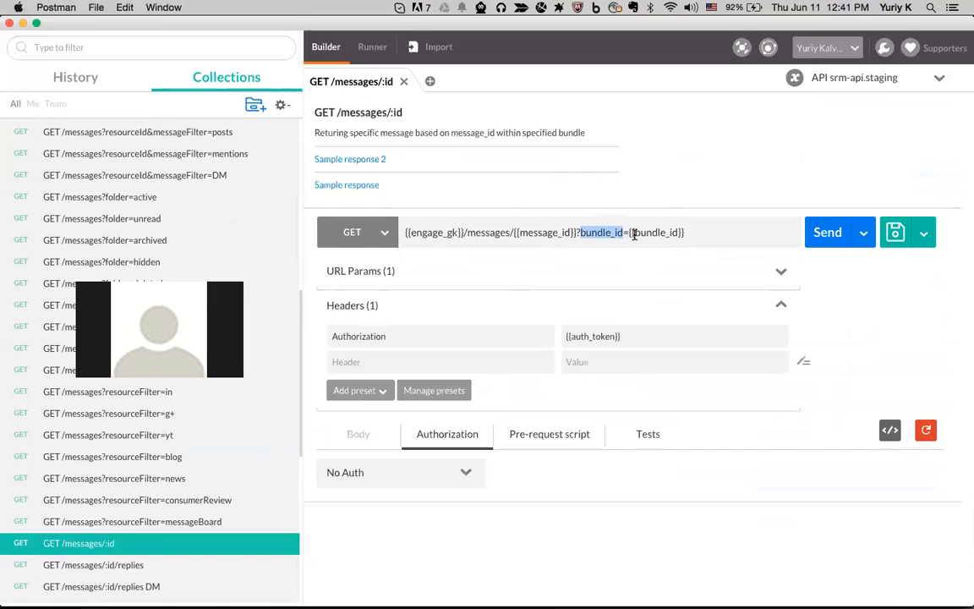
click(623, 233)
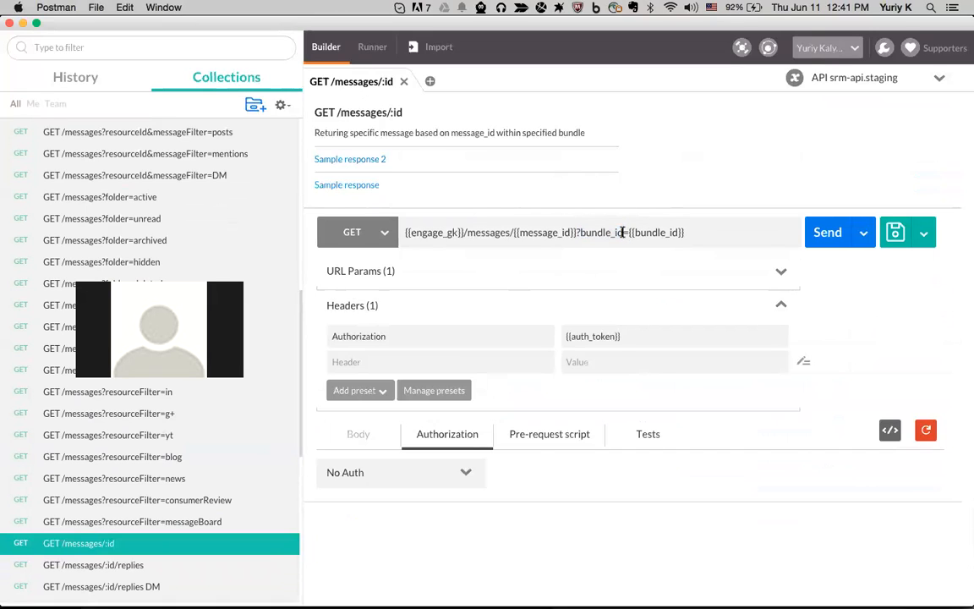
key(BackSpace)
key(BackSpace)
text(I)
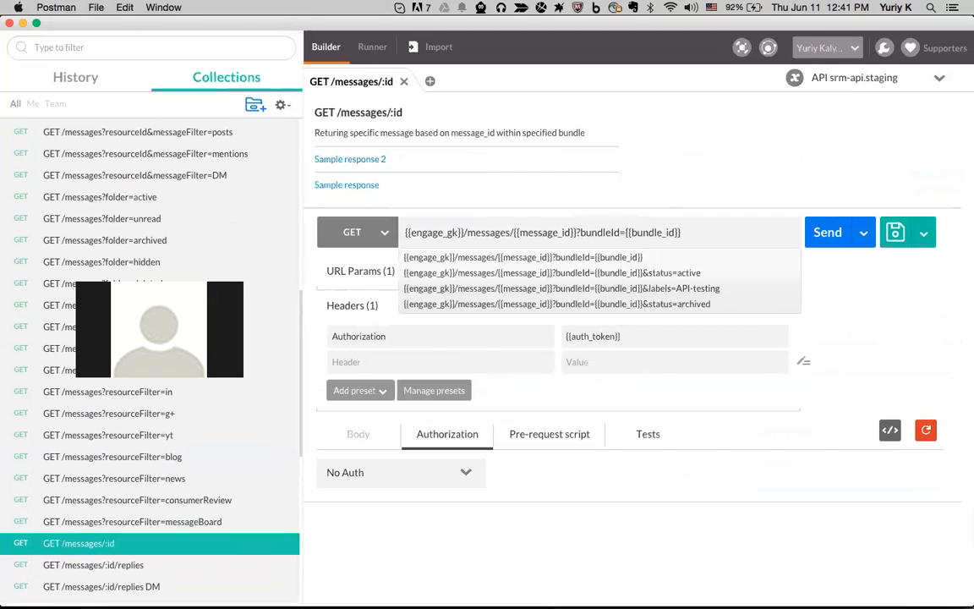
key(BackSpace)
text(_i)
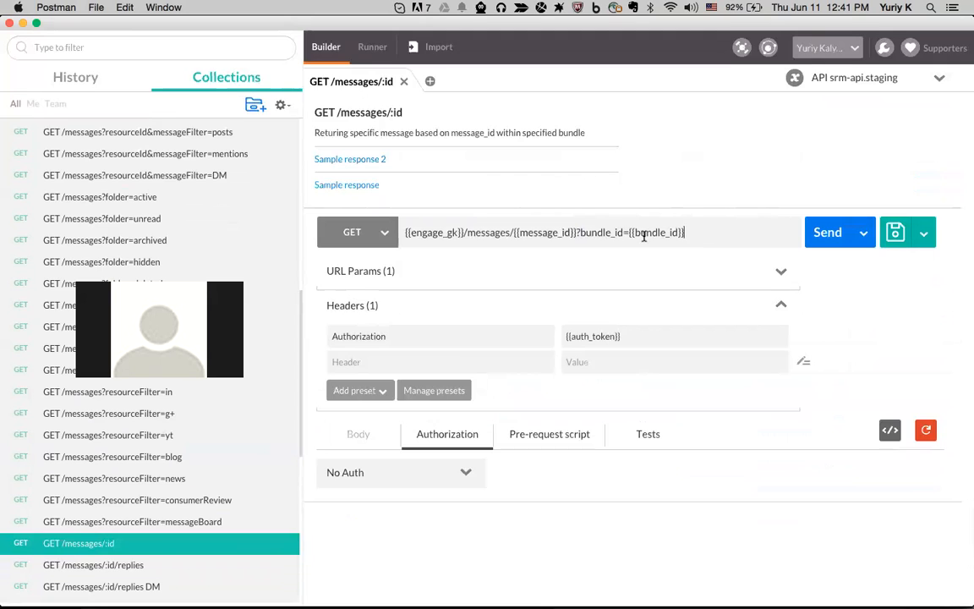
key(BackSpace)
key(BackSpace)
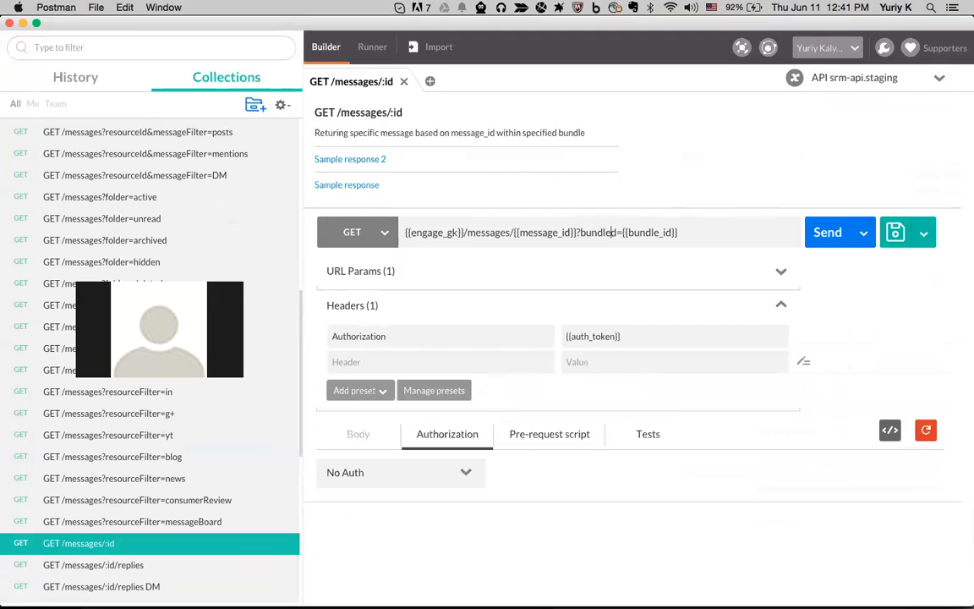
text(I)
key(Escape)
key(super+s)
Append 'iuerfherfhieu' to message_id and send, getting 404 Not Found
click(568, 226)
text(iuerfherfhieu)
click(819, 235)
scroll(569, 304, down, 5)
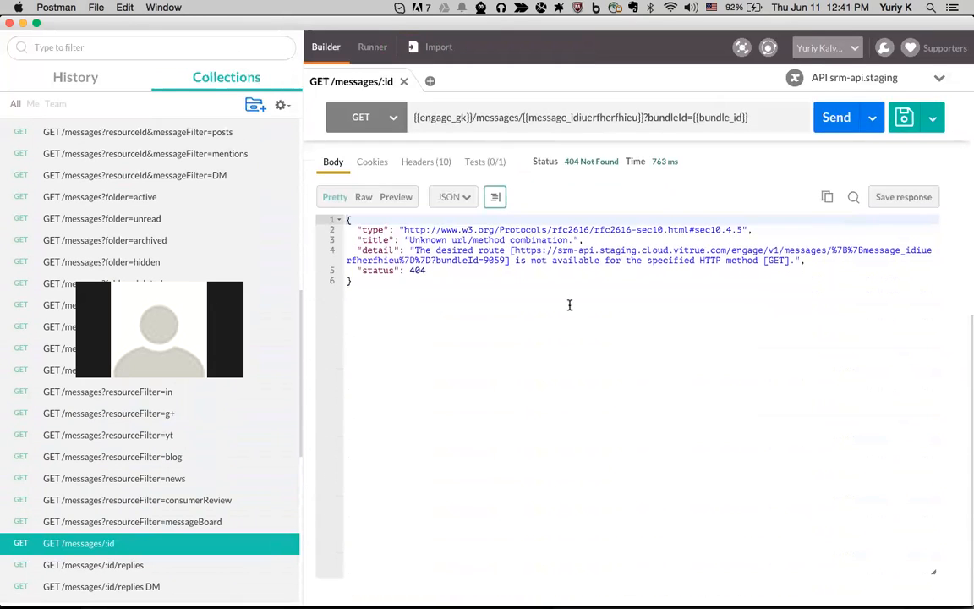
scroll(675, 224, up, 5)
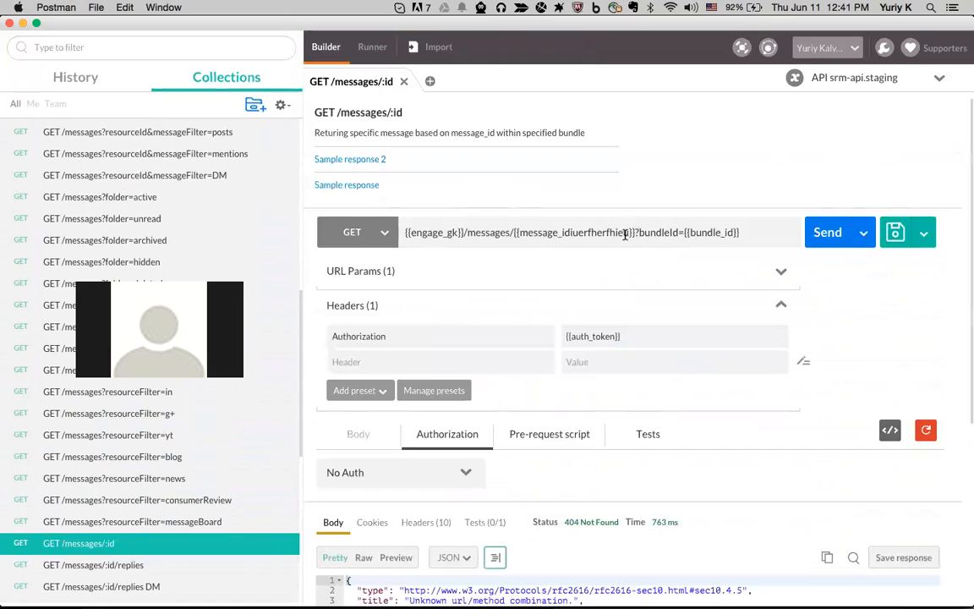
drag(630, 232, 558, 233)
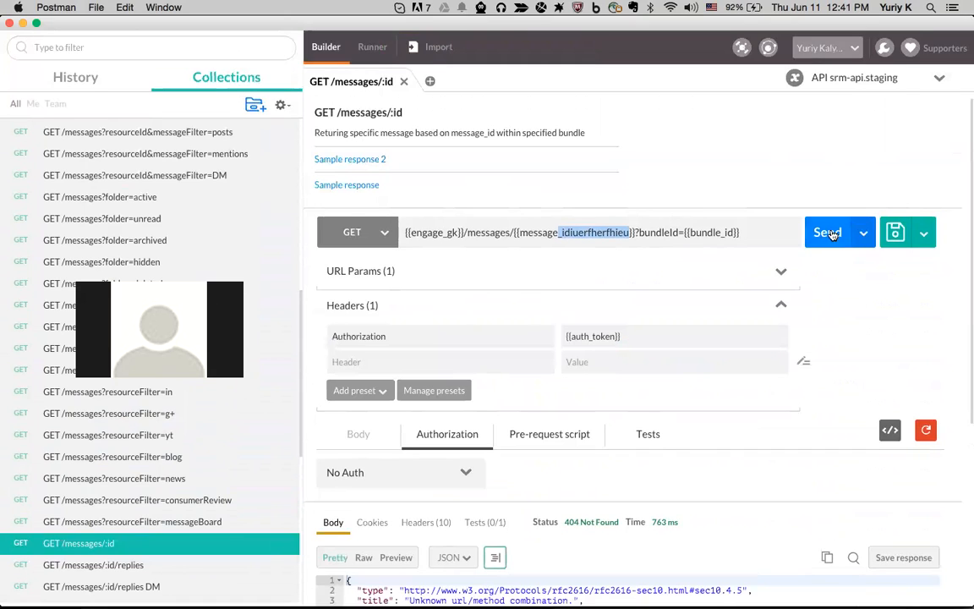
click(631, 233)
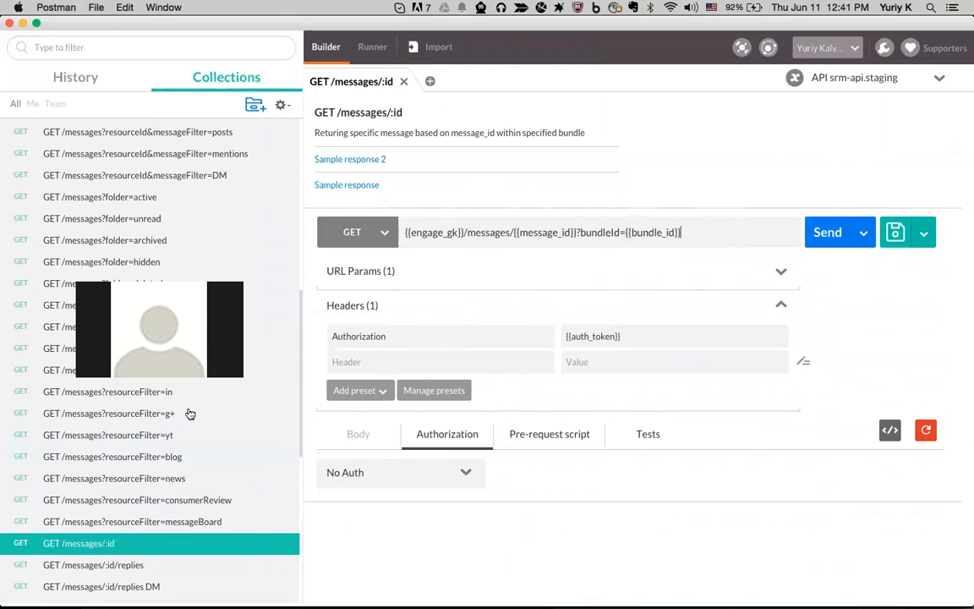
Scroll the sidebar to API ENGAGE and open its details, showing the 51-request Engage description
scroll(61, 416, down, 3)
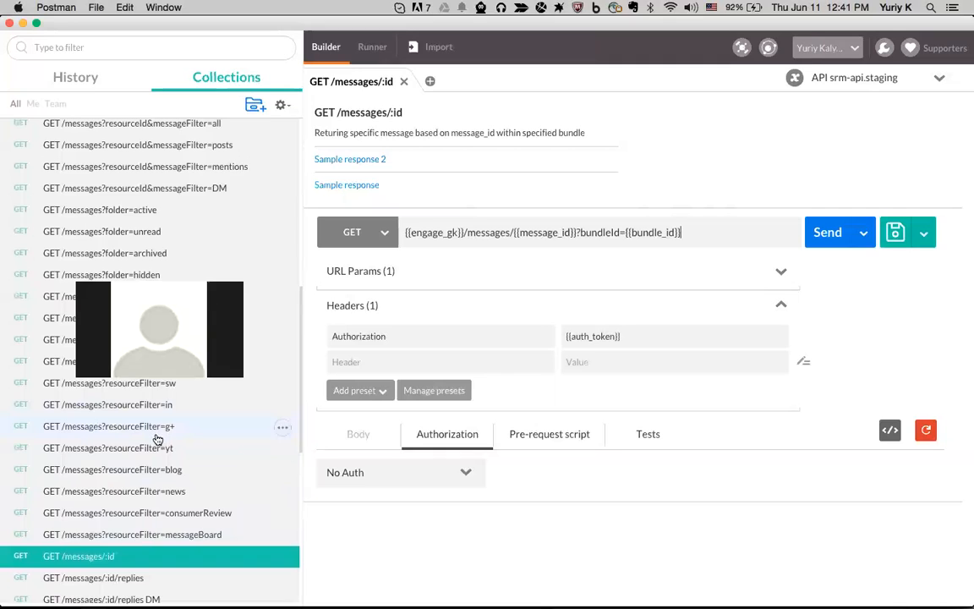
scroll(155, 434, down, 3)
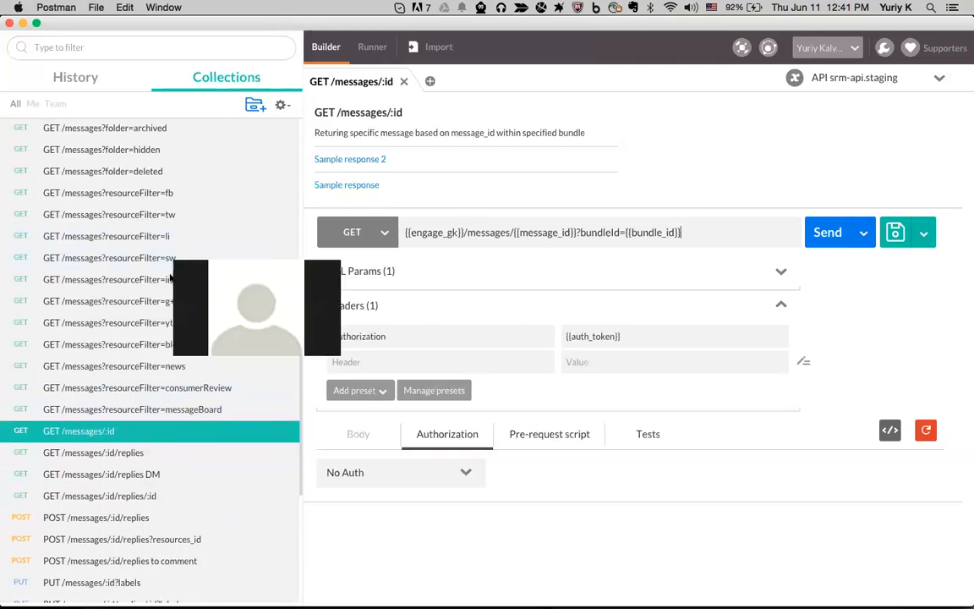
scroll(139, 347, up, 20)
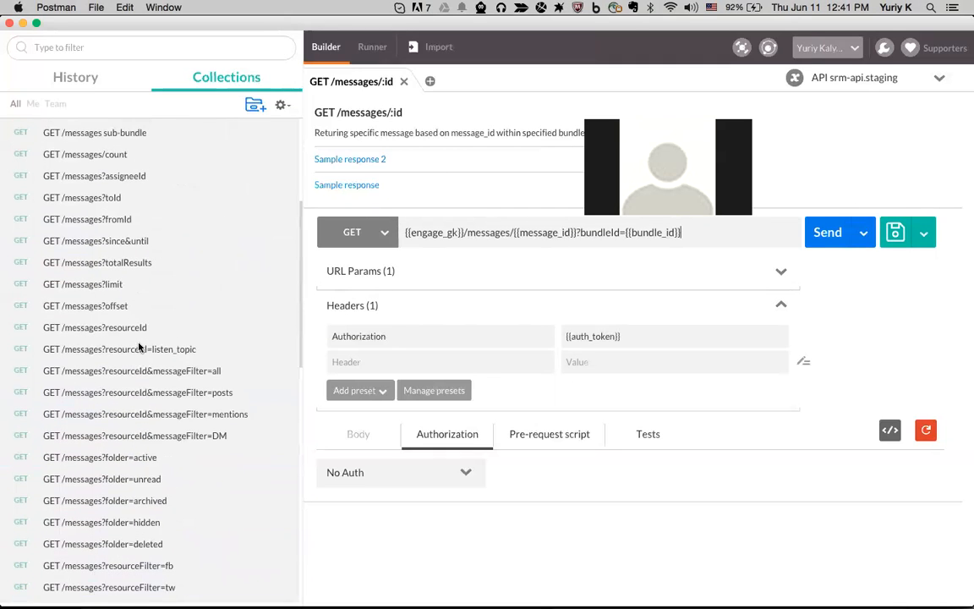
scroll(139, 345, up, 10)
click(285, 294)
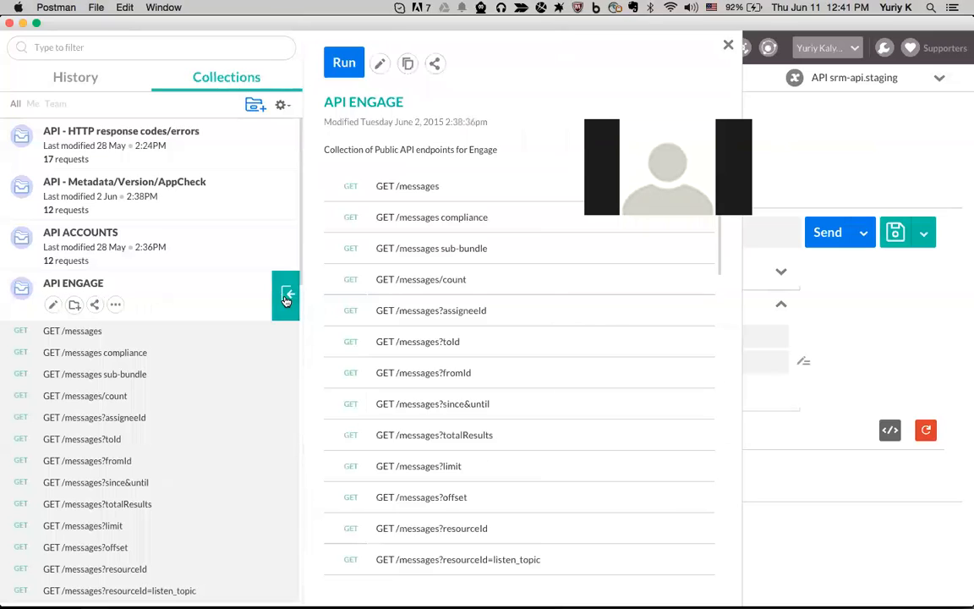
scroll(389, 311, down, 5)
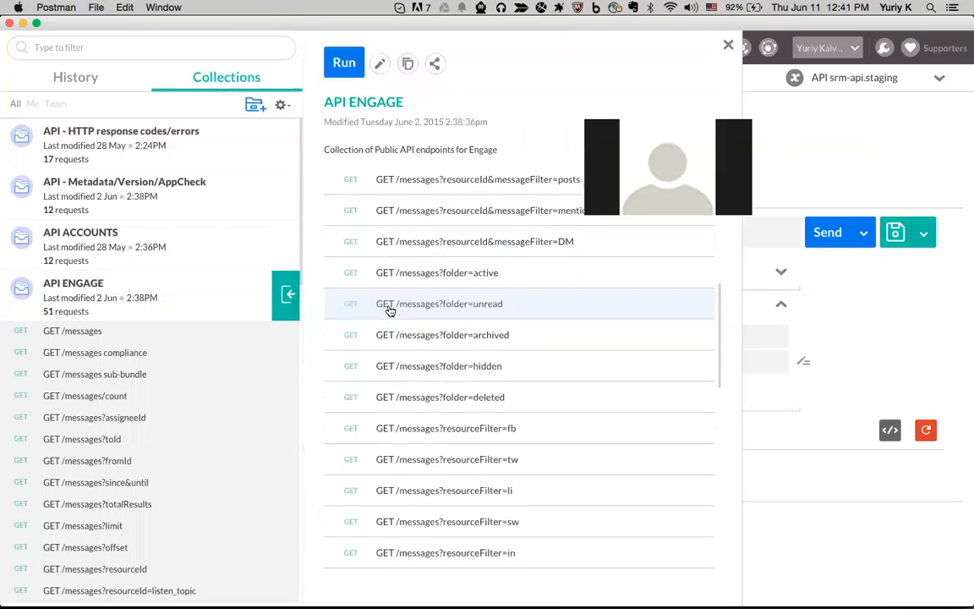
scroll(390, 310, down, 2)
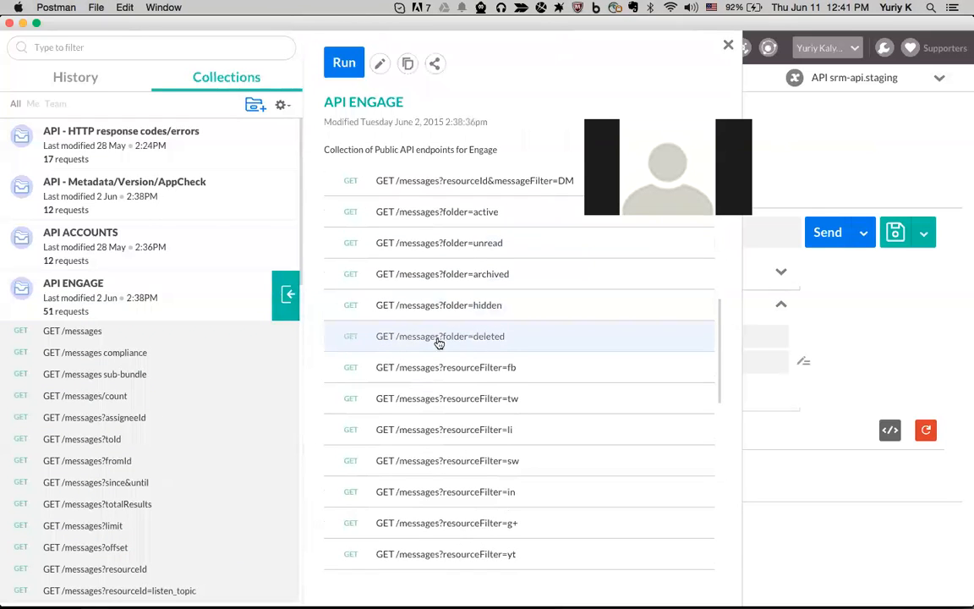
scroll(487, 336, up, 1)
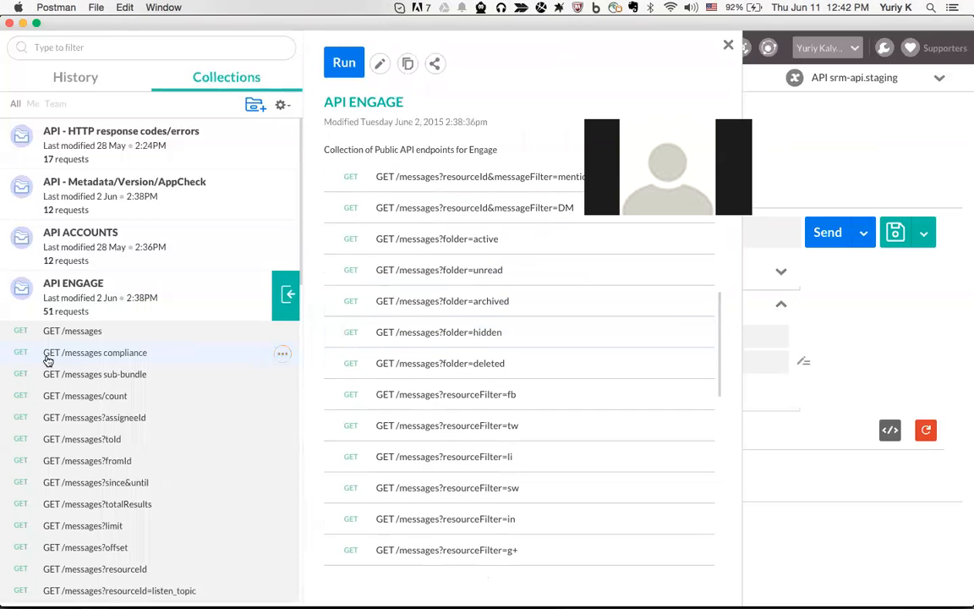
Duplicate the compliance request, then remove 'GET ' from the original's name and save
click(282, 354)
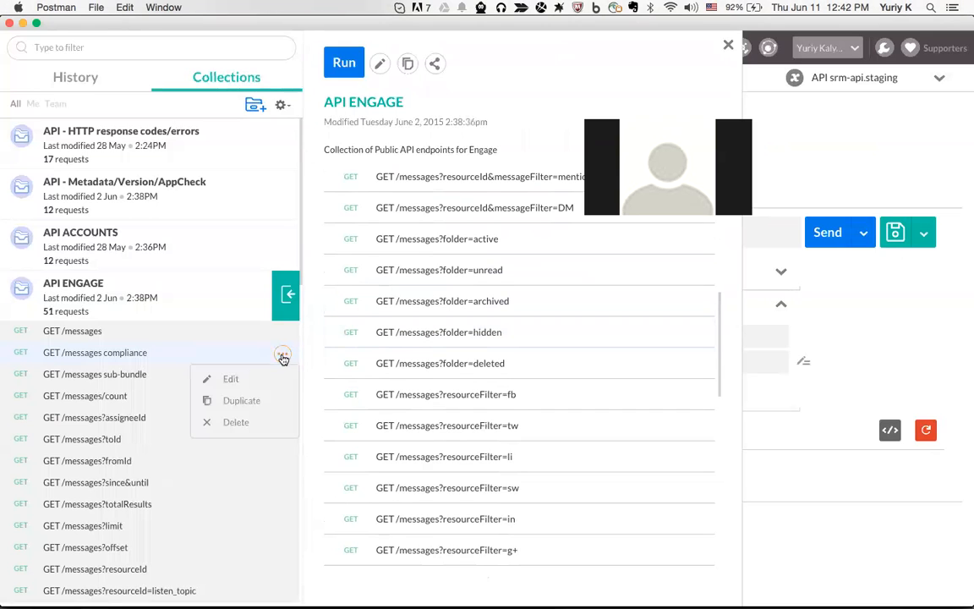
click(244, 400)
click(283, 354)
click(203, 378)
click(328, 189)
key(BackSpace)
key(BackSpace)
key(BackSpace)
key(BackSpace)
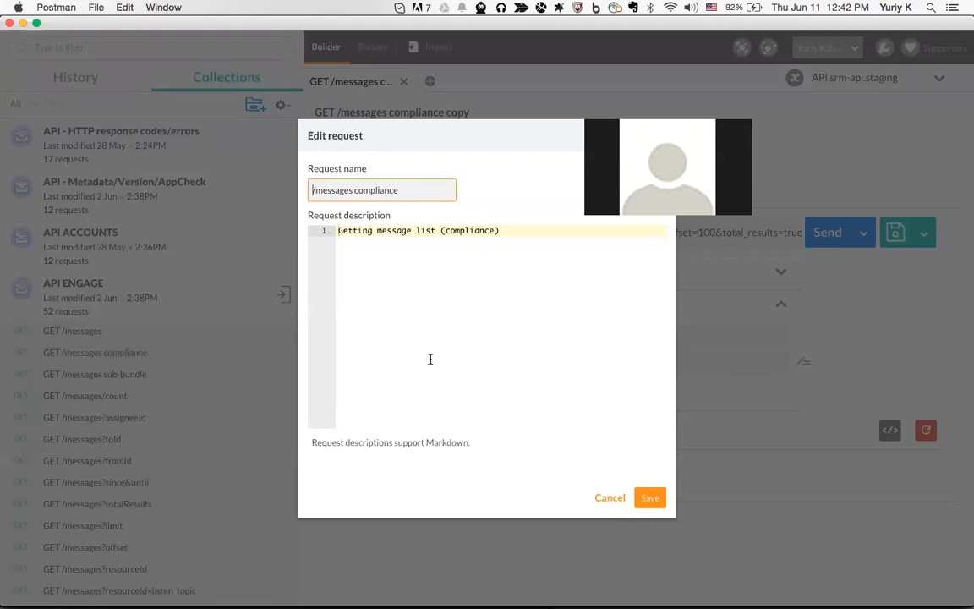
click(649, 497)
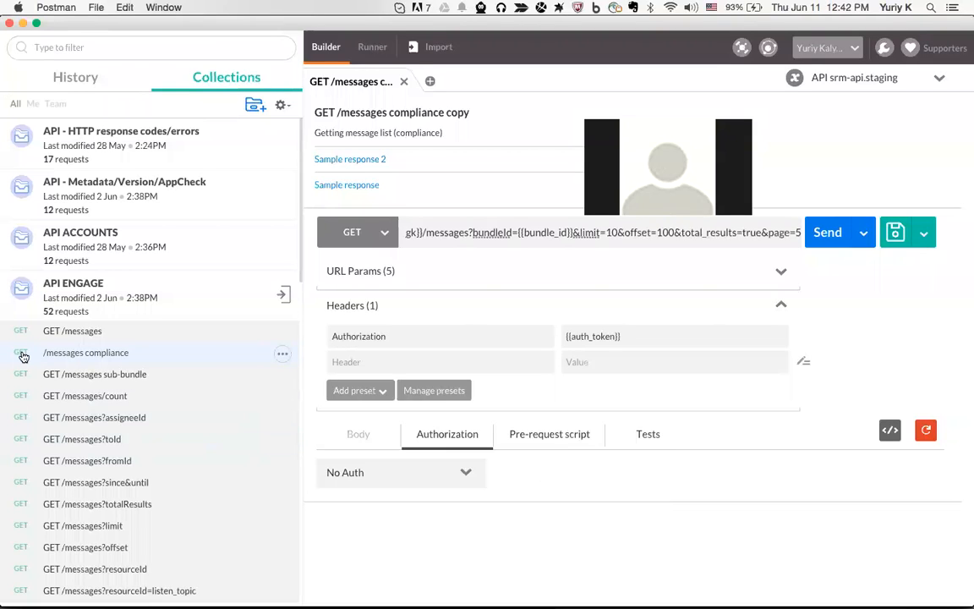
Restore 'GET' to the request name so it reads GET /messages compliance again
click(282, 355)
click(282, 353)
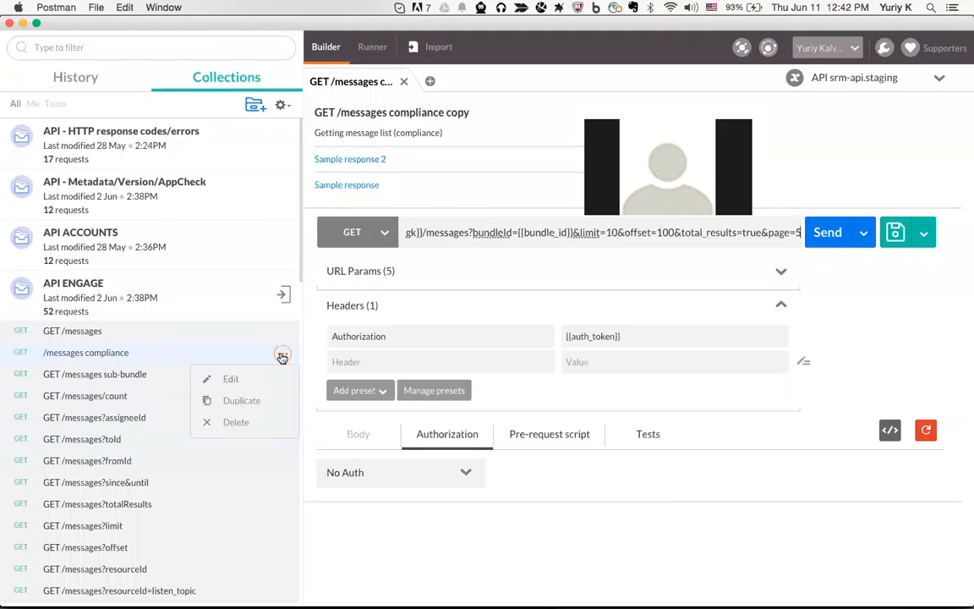
click(233, 378)
click(312, 191)
text(GET /messages compliance)
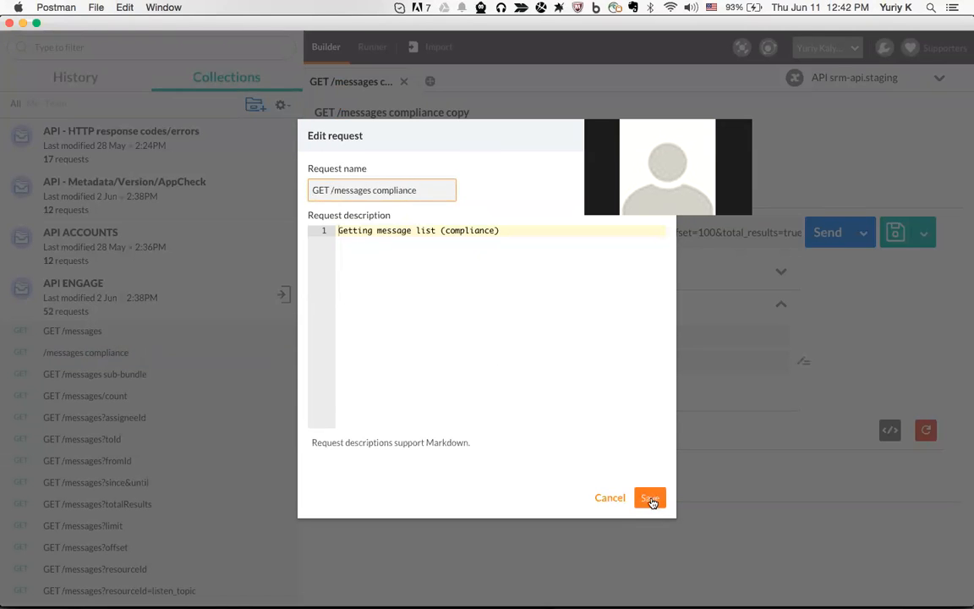
click(649, 497)
Delete the GET /messages compliance copy request and confirm
scroll(103, 448, down, 5)
scroll(102, 448, down, 10)
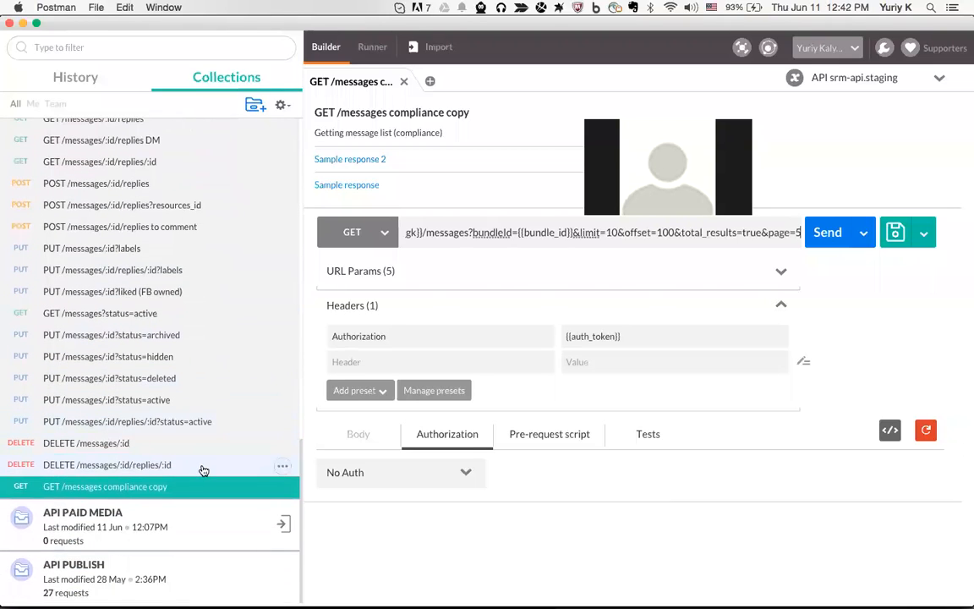
click(282, 487)
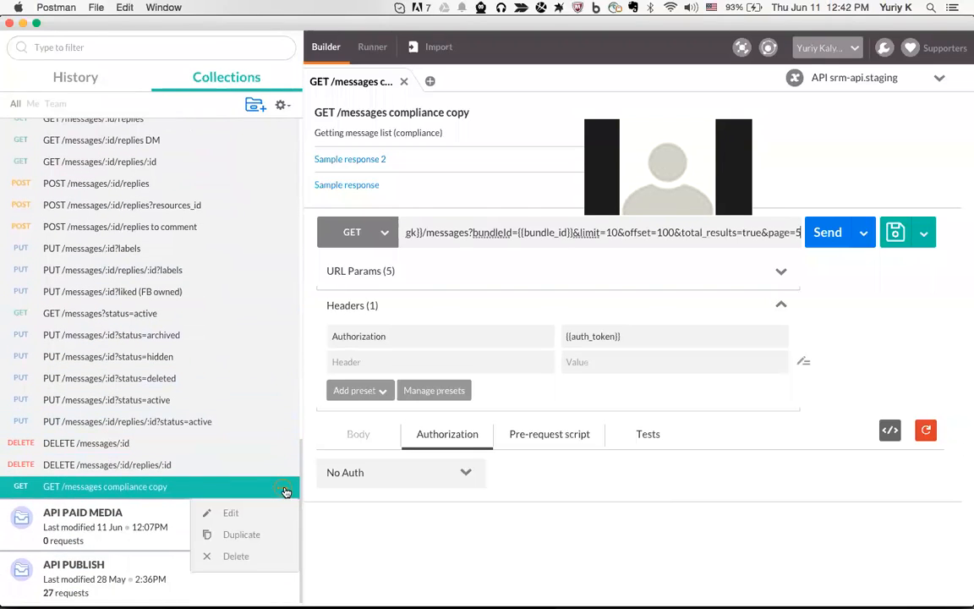
click(262, 555)
click(651, 355)
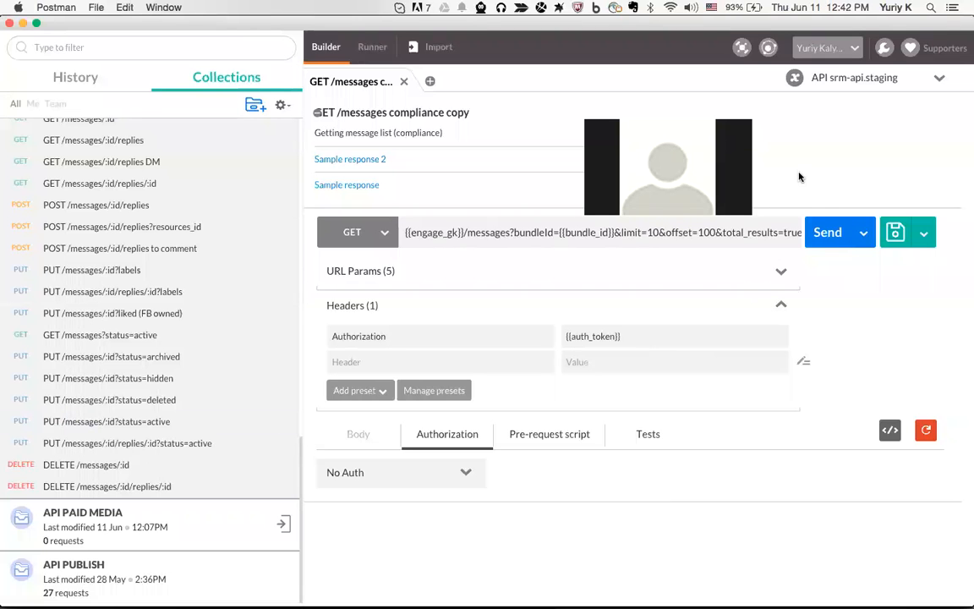
Reopen the environment dropdown list, with API srm-api.staging still active
drag(709, 116, 594, 104)
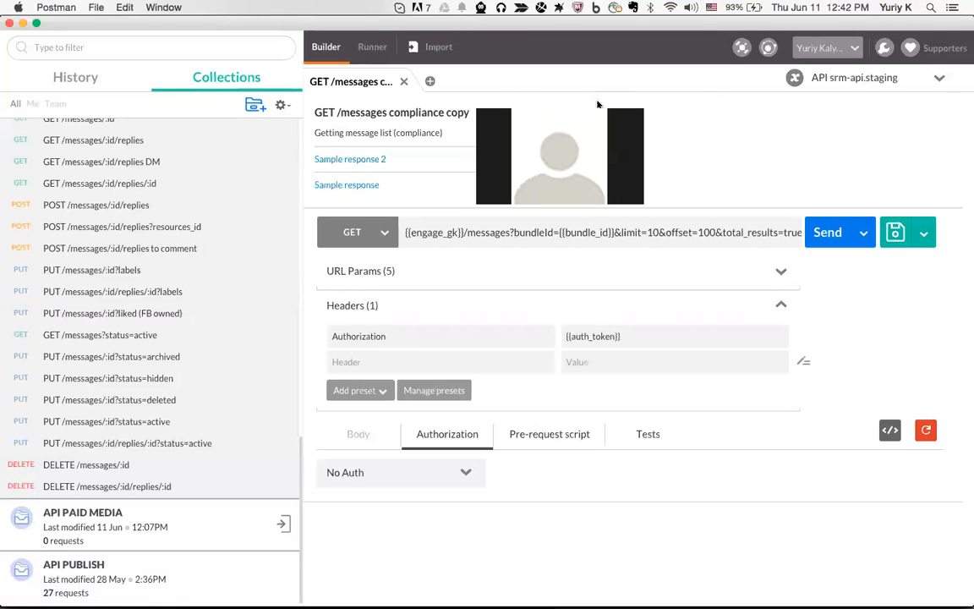
click(935, 79)
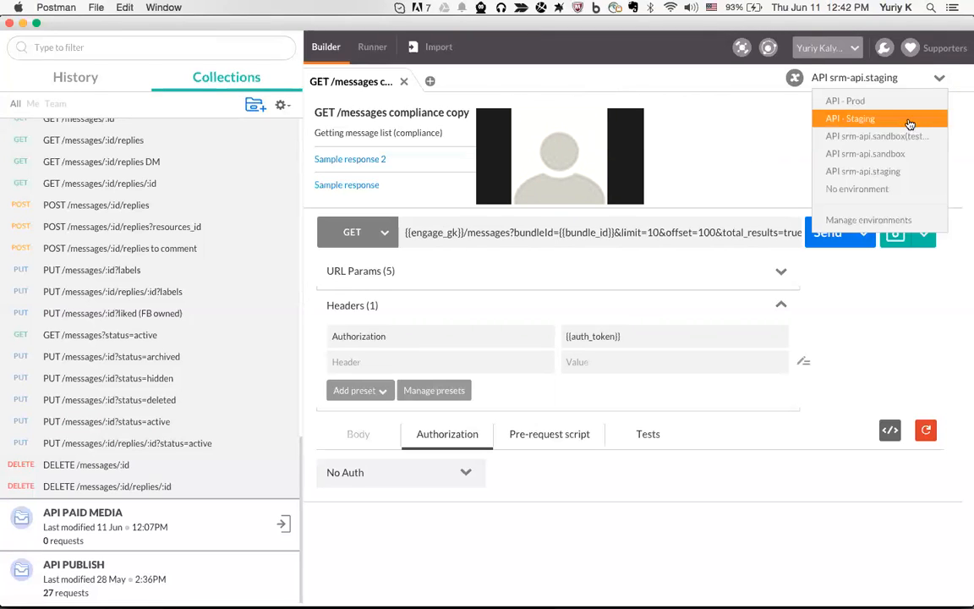
click(758, 193)
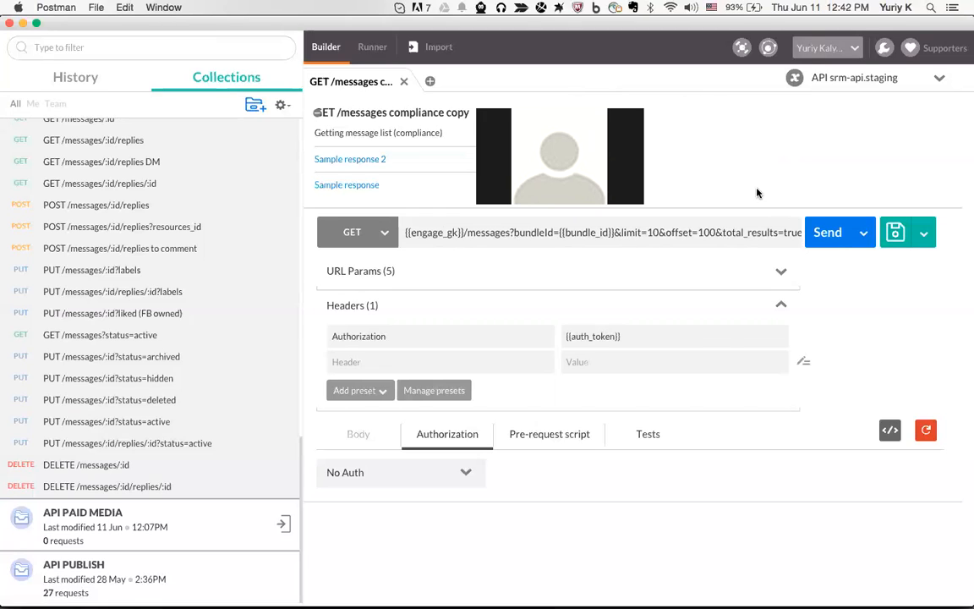
click(888, 82)
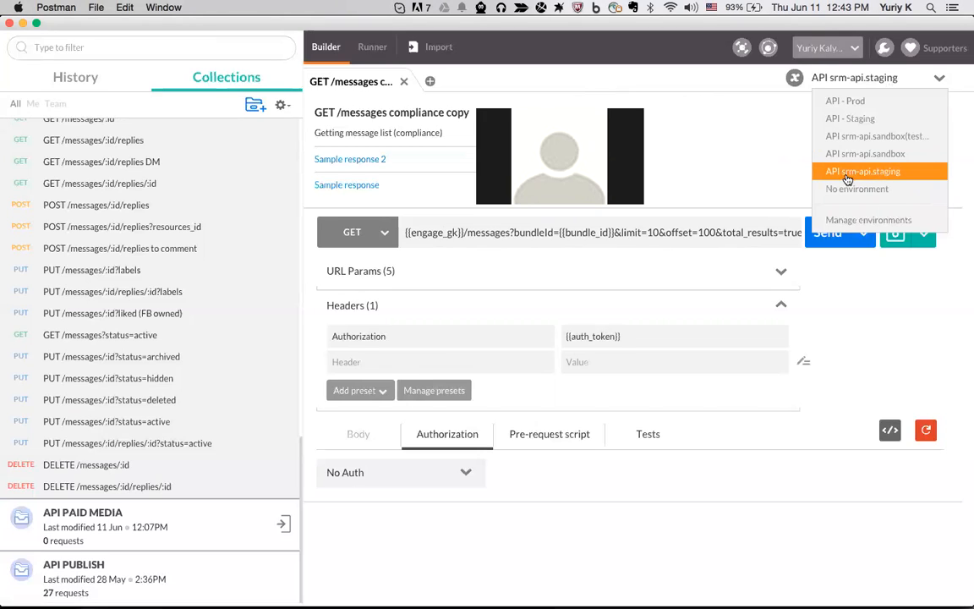
Open Manage environments and return to the saved environments list
click(892, 222)
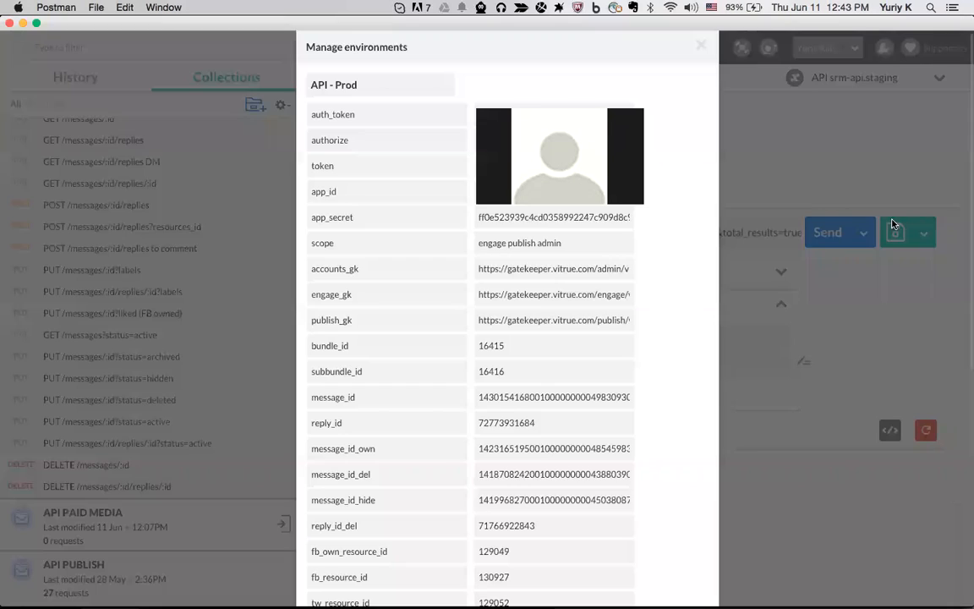
scroll(667, 235, down, 10)
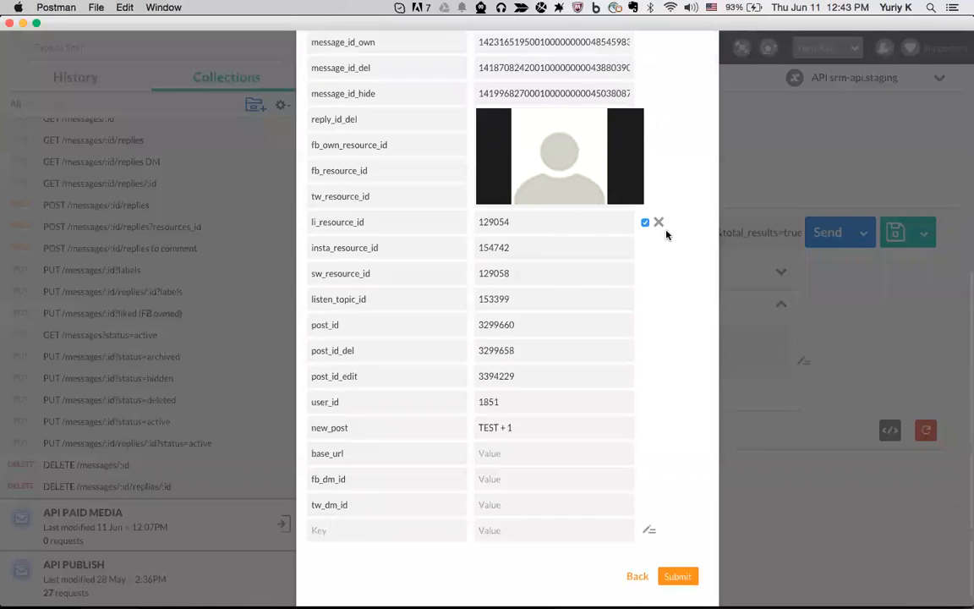
click(635, 575)
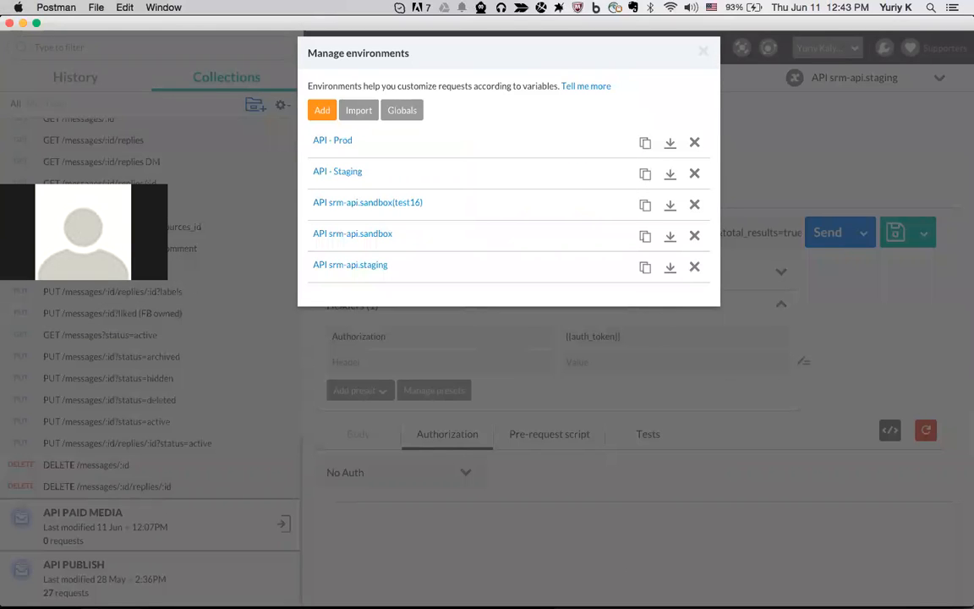
Open API srm-api.staging and inspect the auth_token, authorize and accounts_gk variables
click(383, 269)
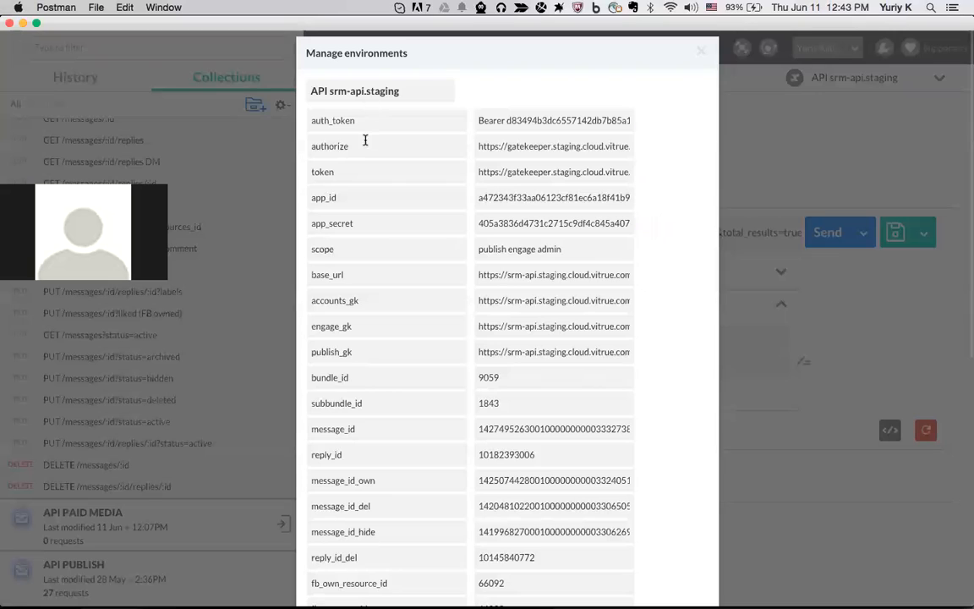
scroll(343, 144, down, 1)
drag(311, 98, 393, 100)
click(372, 100)
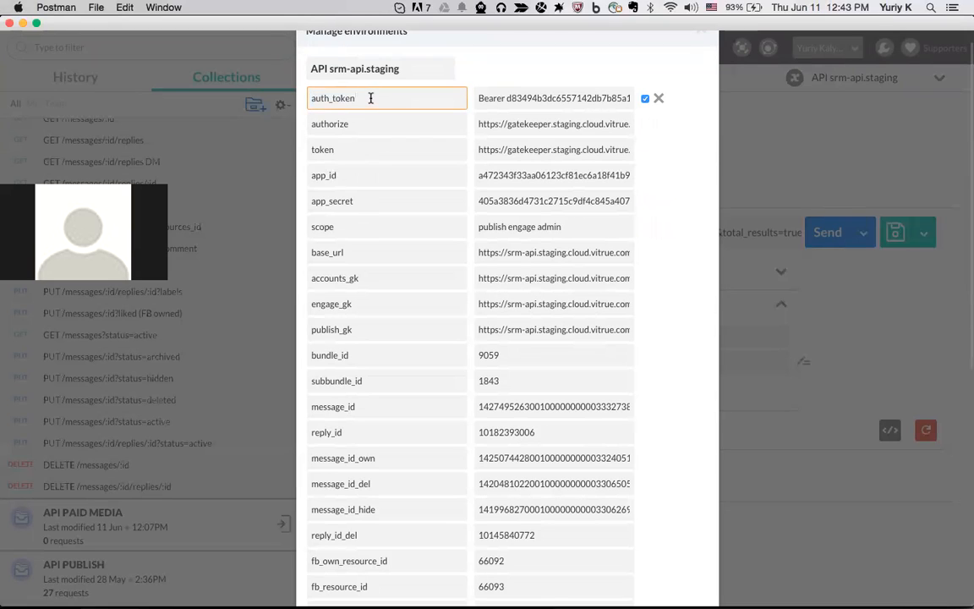
drag(309, 98, 380, 117)
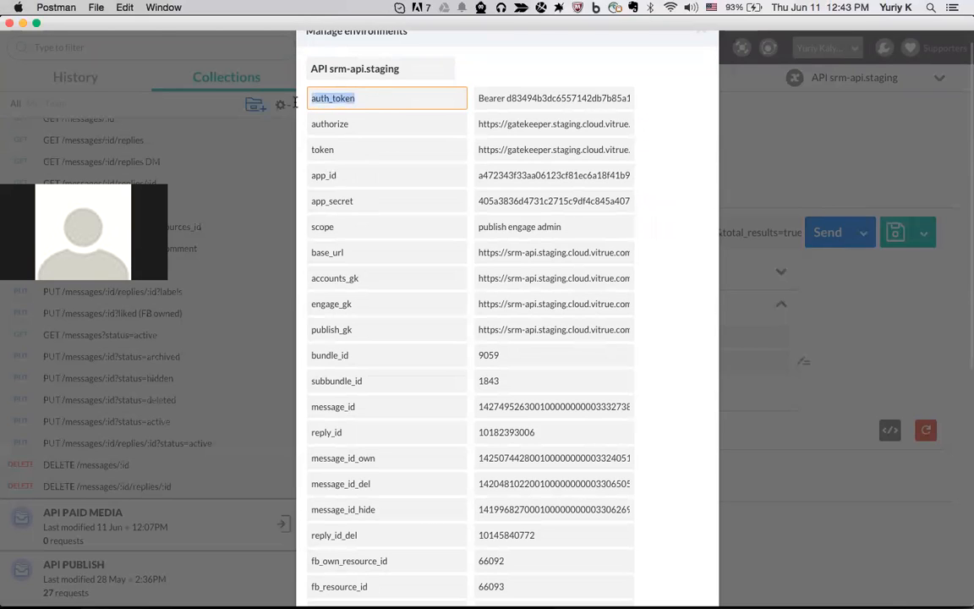
drag(361, 123, 307, 125)
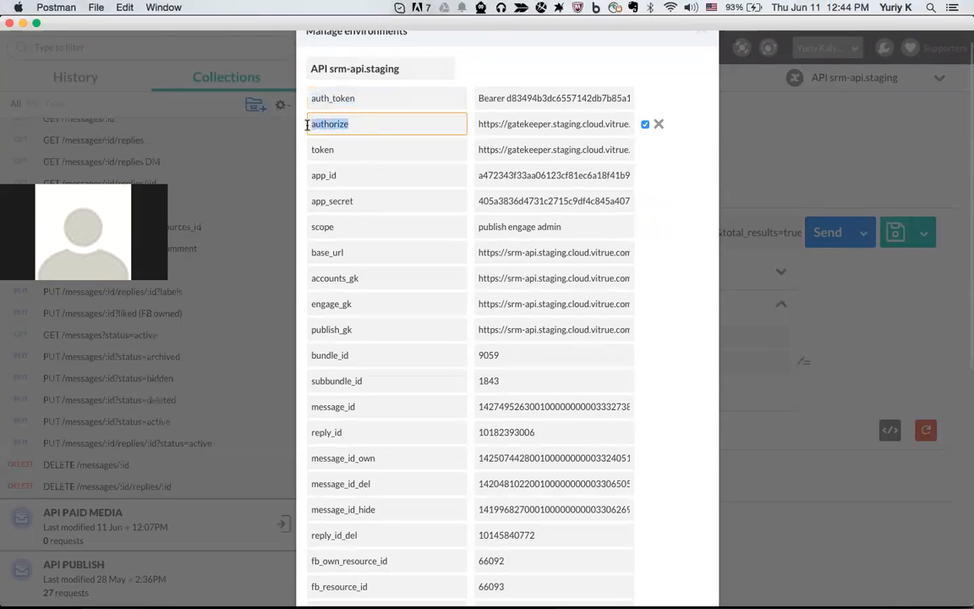
click(365, 124)
double_click(313, 123)
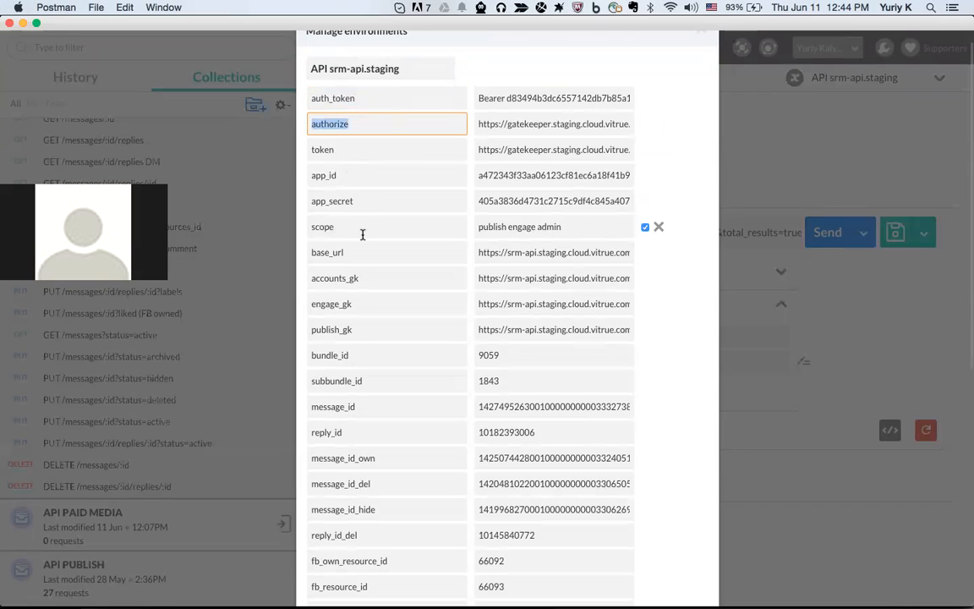
drag(365, 278, 306, 278)
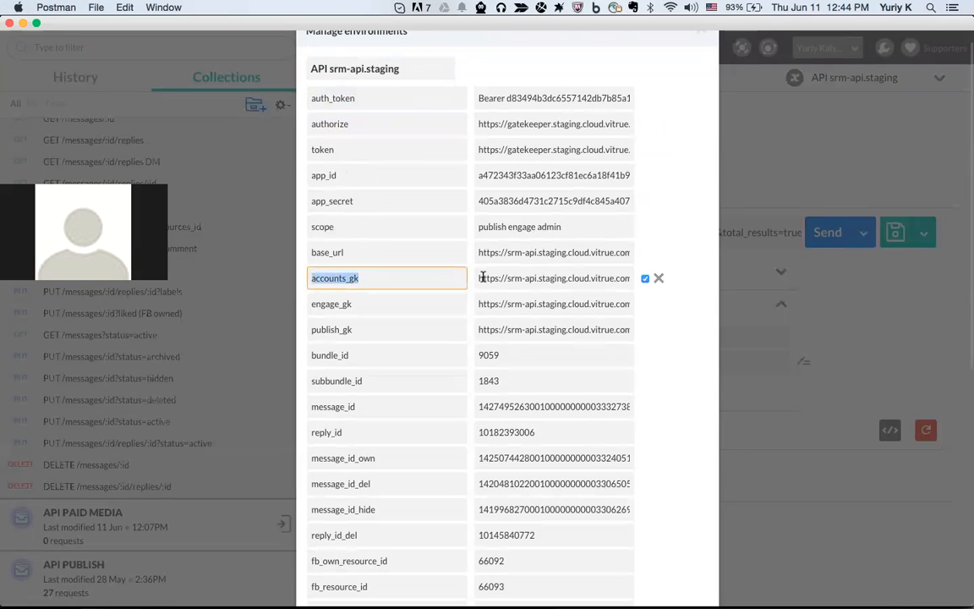
Review the remaining API srm-api.staging variables, then go back to the environments list
scroll(380, 269, down, 5)
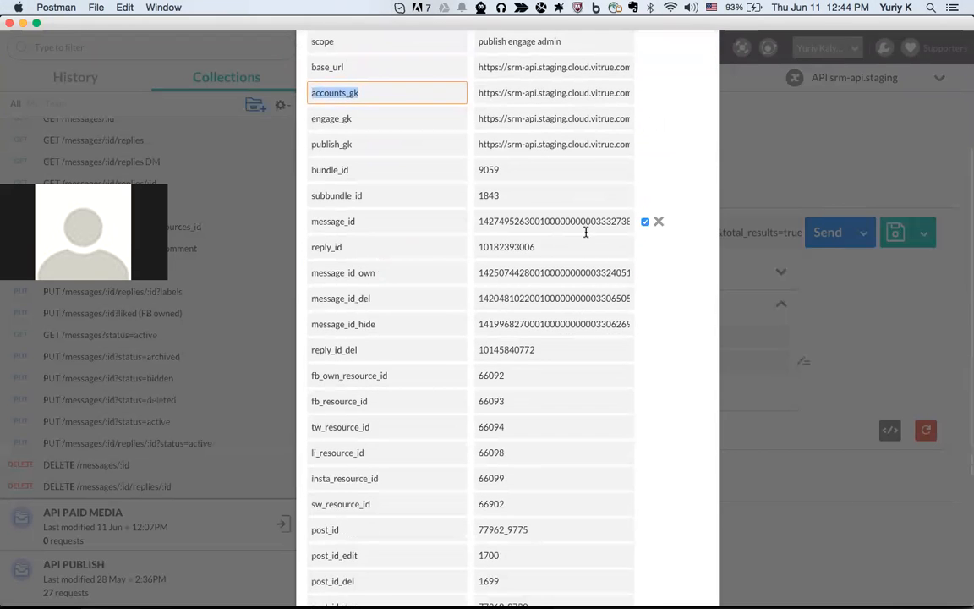
scroll(585, 231, up, 5)
scroll(674, 256, down, 10)
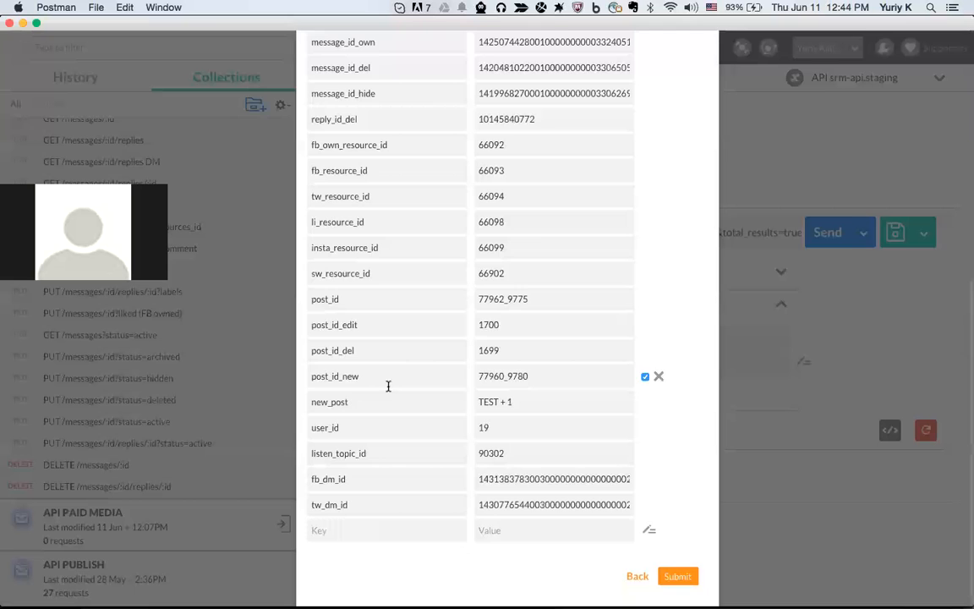
scroll(388, 518, up, 3)
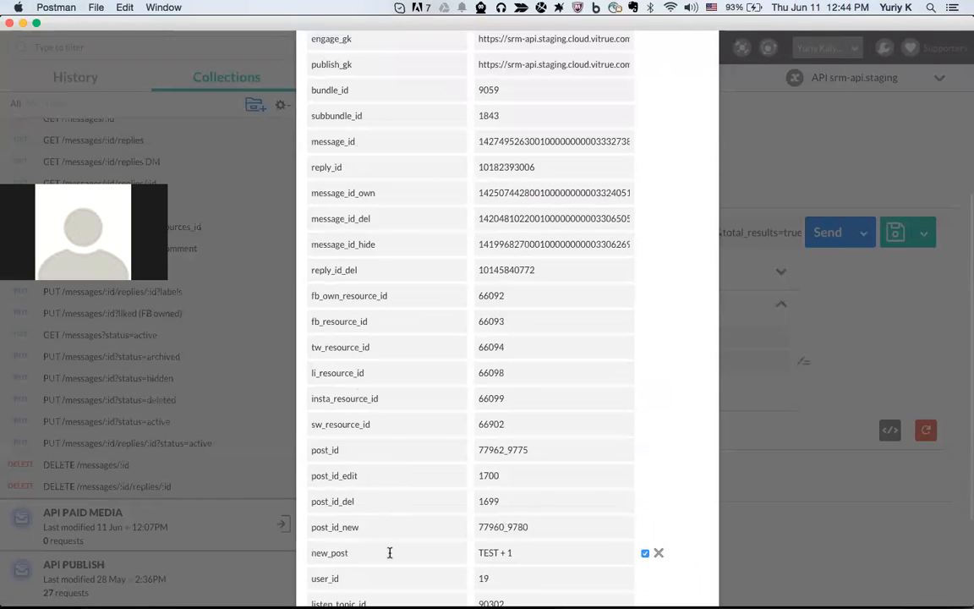
scroll(467, 484, up, 3)
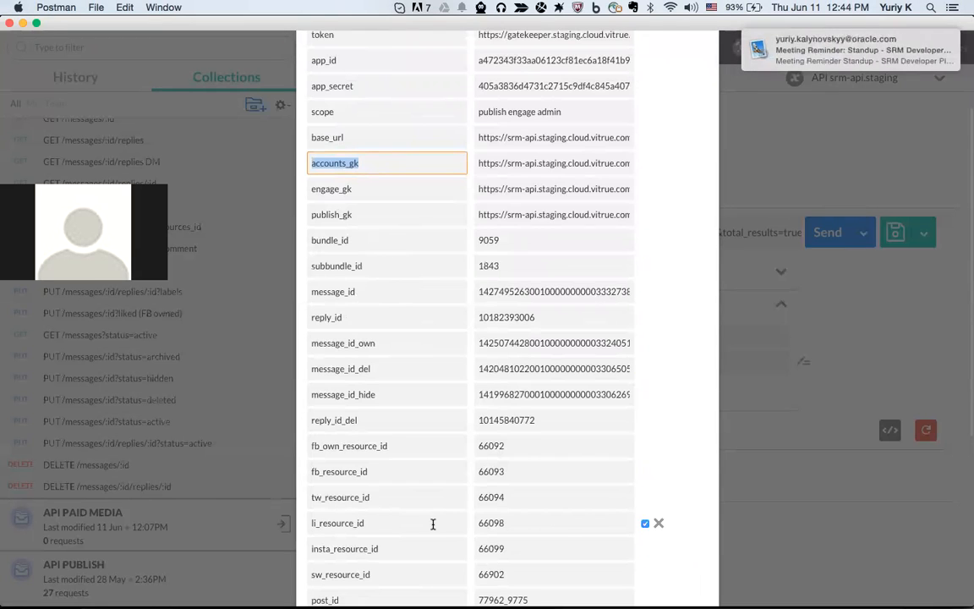
scroll(563, 521, down, 6)
click(636, 575)
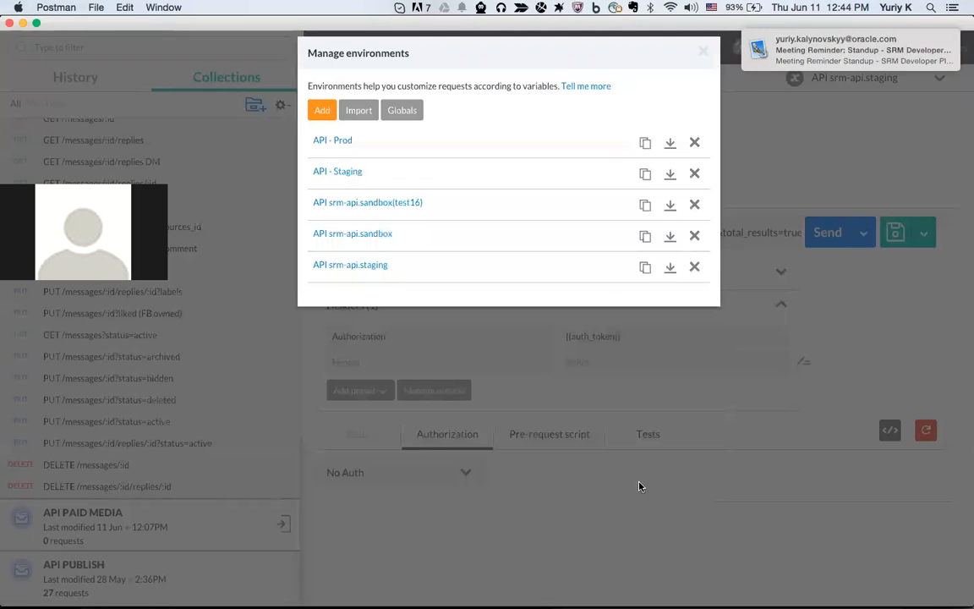
click(320, 109)
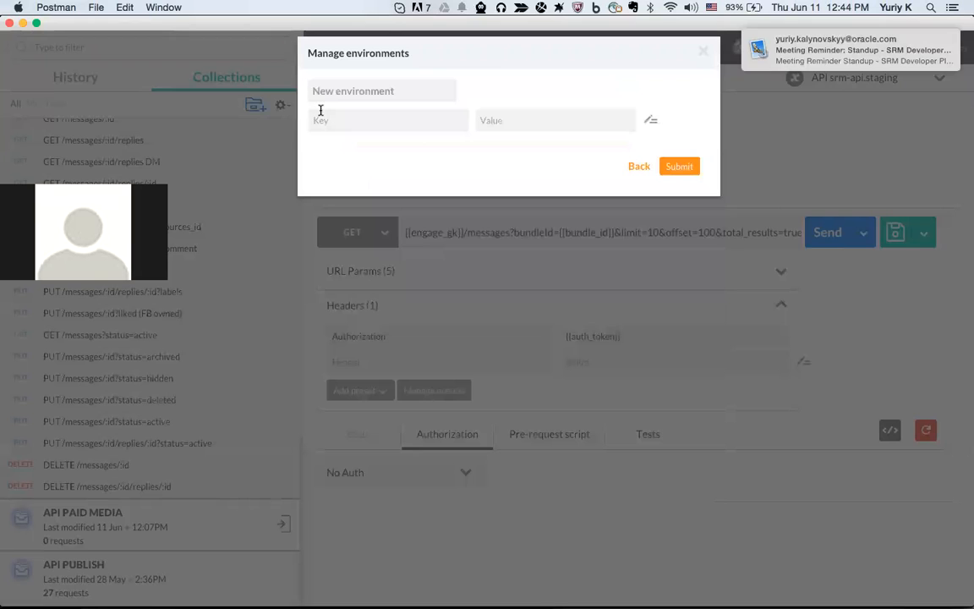
click(347, 93)
text(srm-ui.staging)
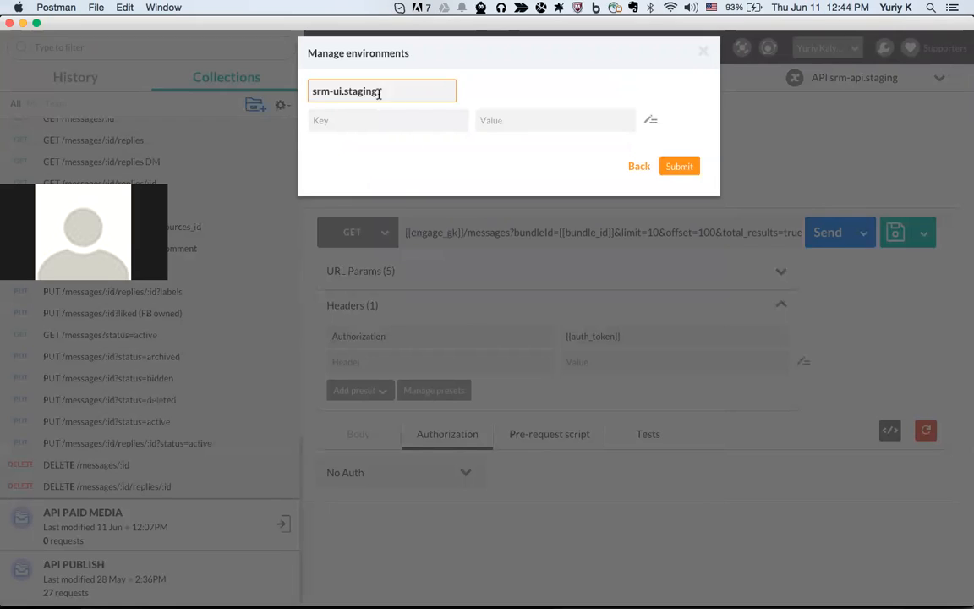
click(391, 121)
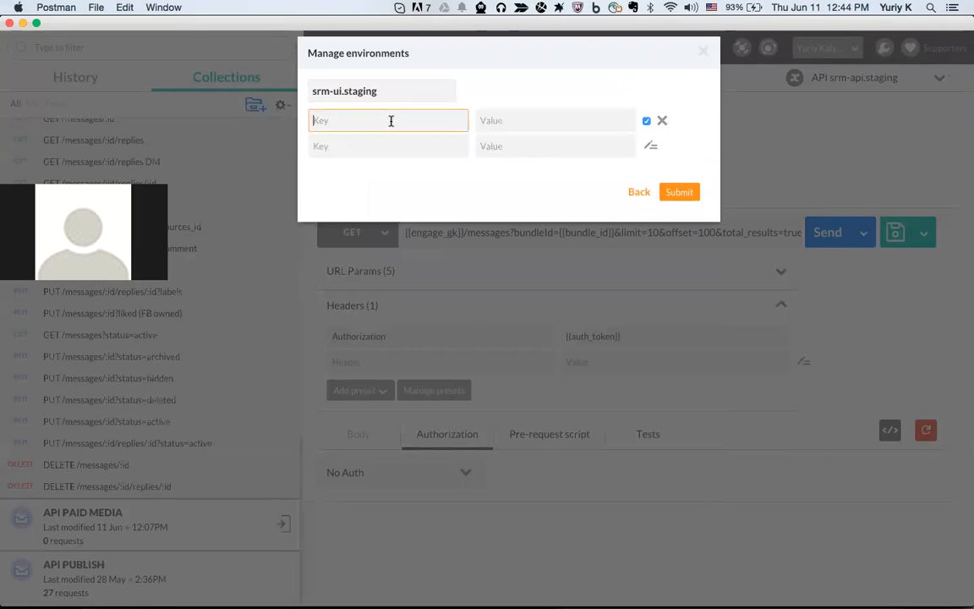
text(auth_token)
click(534, 118)
text(jhrefghuer)
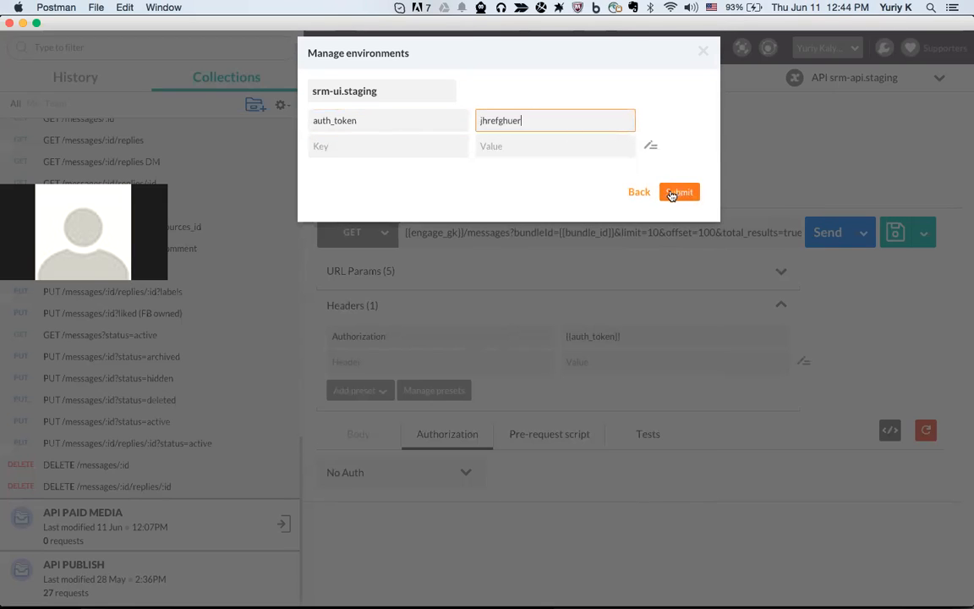
click(640, 193)
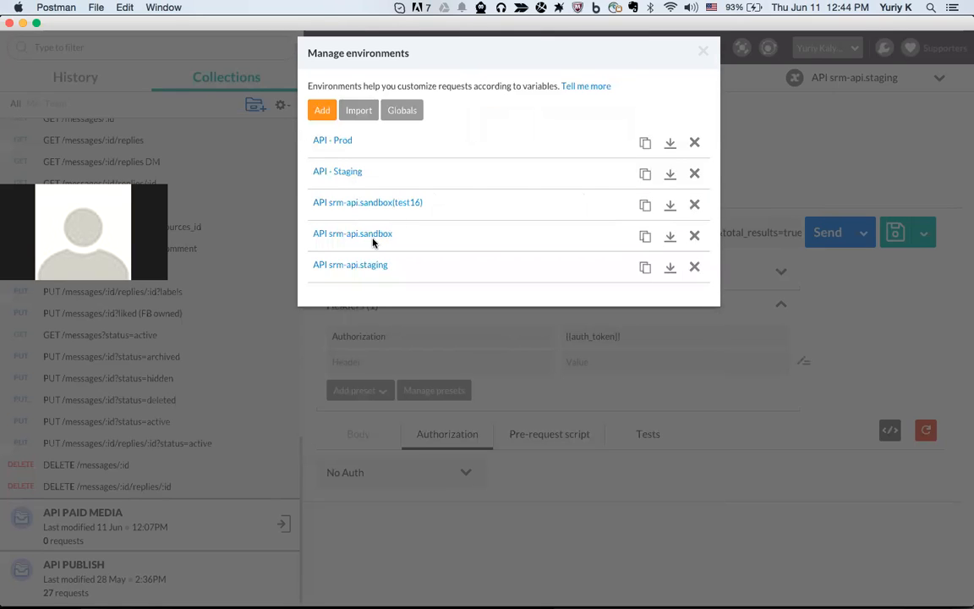
Duplicate API srm-api.staging and rename the copy to API srm-UI.staging
click(645, 267)
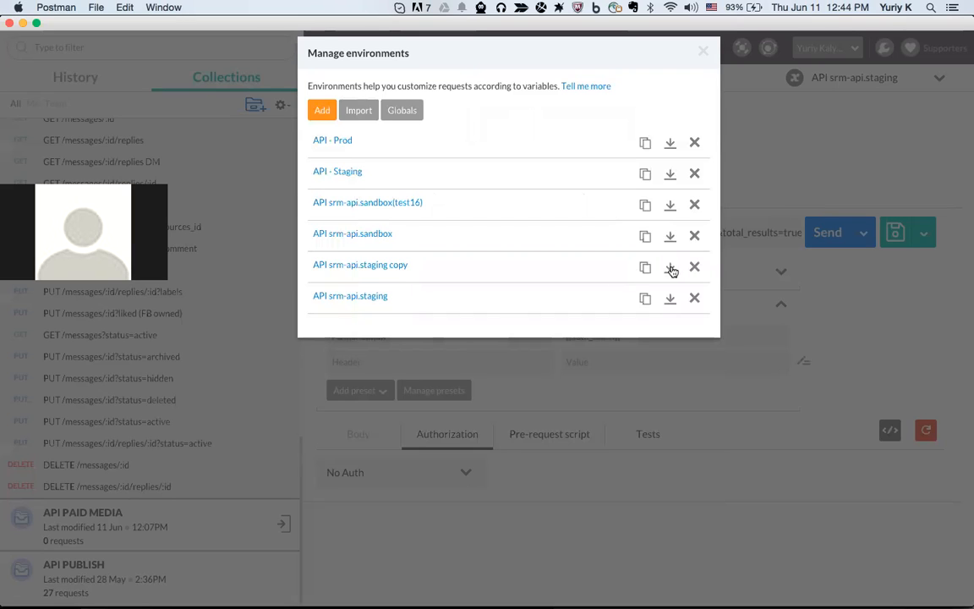
click(384, 267)
double_click(359, 91)
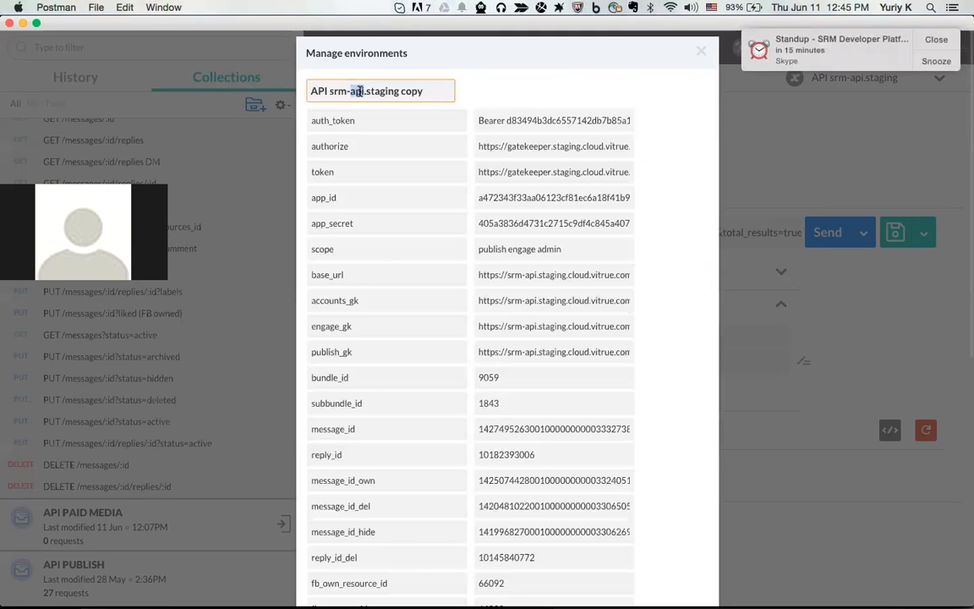
text(UI)
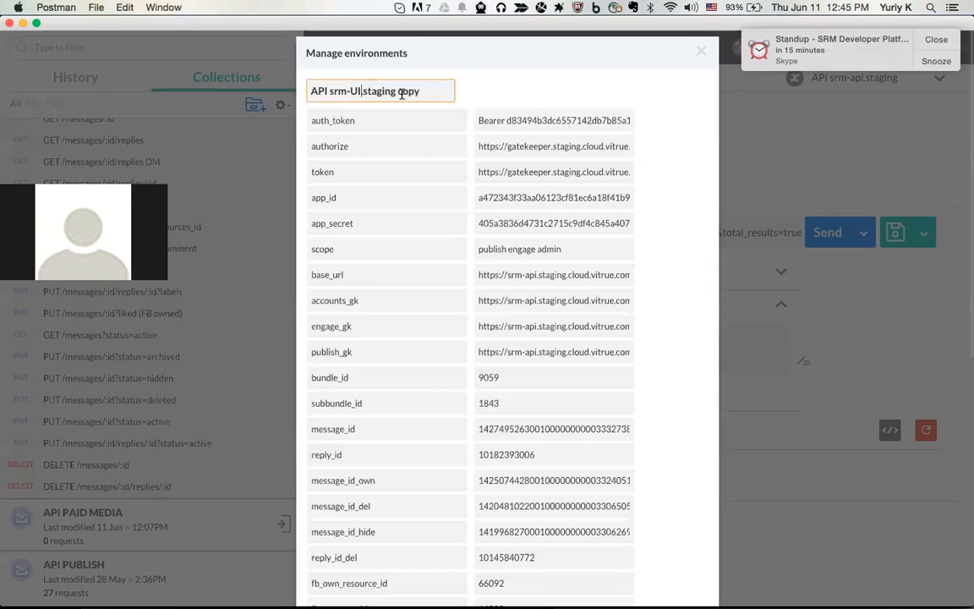
key(BackSpace)
key(BackSpace)
key(BackSpace)
key(BackSpace)
Delete the unneeded resource_id, post-related and other variables, leaving 14 from auth_token to tw_dm_id
scroll(399, 216, down, 1)
scroll(399, 215, up, 1)
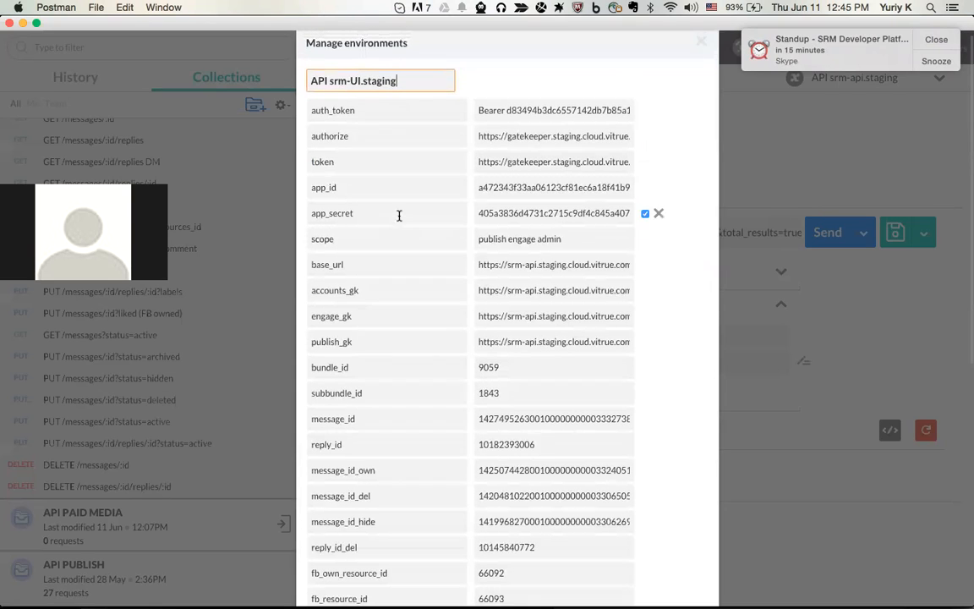
scroll(402, 376, down, 5)
click(659, 446)
click(660, 445)
click(659, 446)
click(660, 445)
click(659, 446)
click(659, 445)
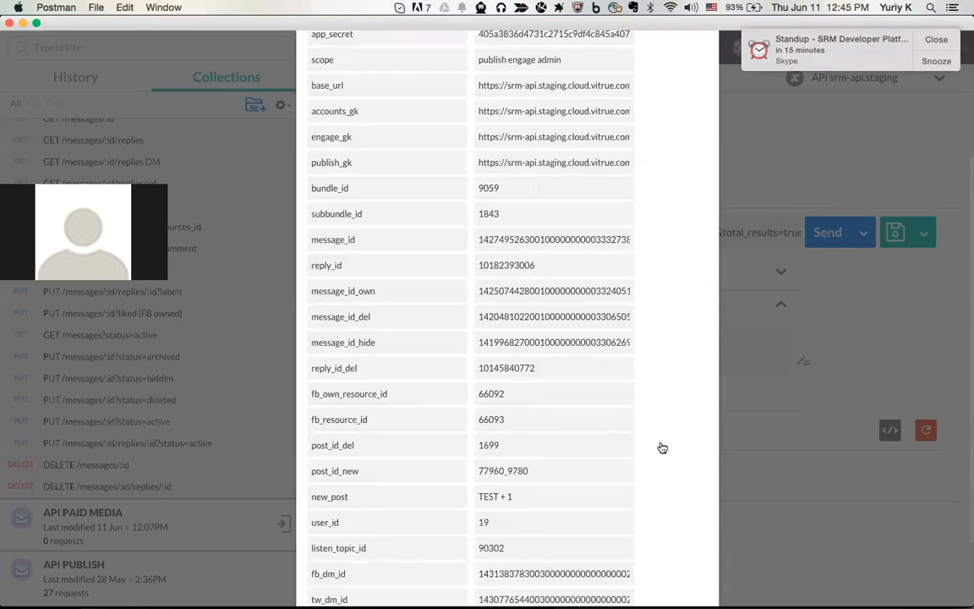
click(660, 445)
click(659, 445)
click(659, 446)
click(659, 445)
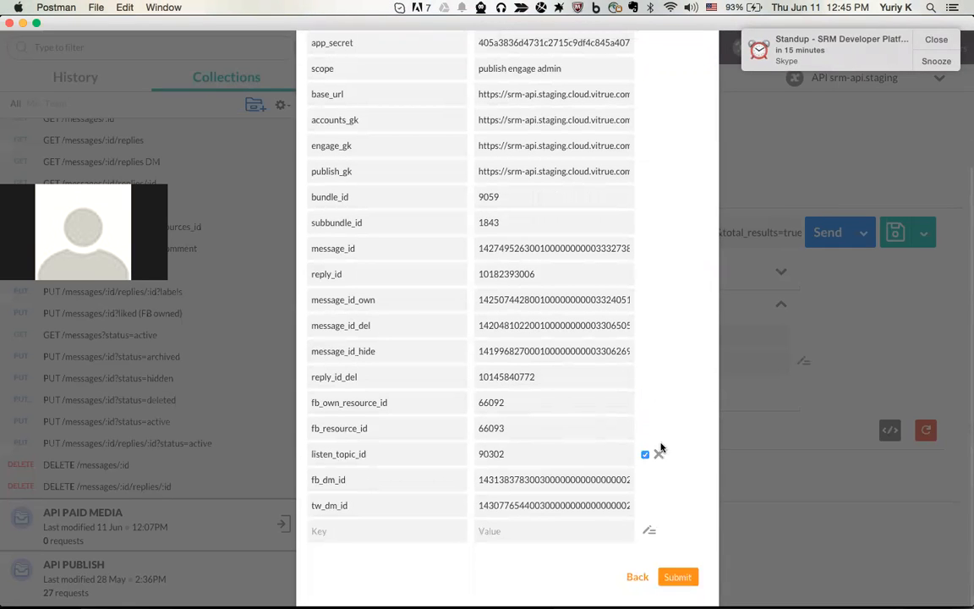
click(659, 452)
click(659, 453)
click(659, 452)
click(659, 452)
click(659, 453)
click(660, 452)
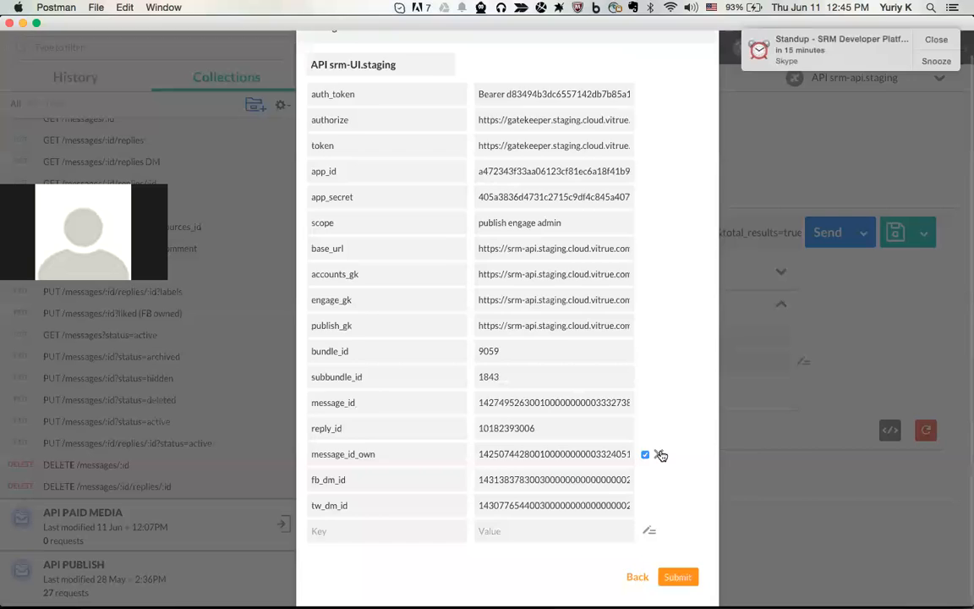
click(660, 454)
click(659, 454)
click(657, 454)
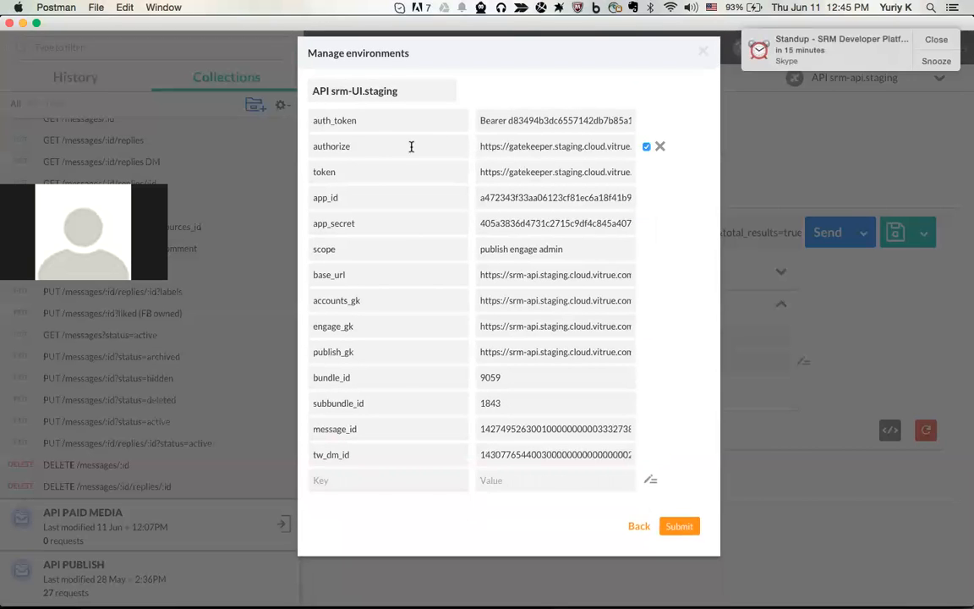
Add '-ui' to the authorize URL so it points to gatekeeper-ui
click(555, 147)
text(-ui)
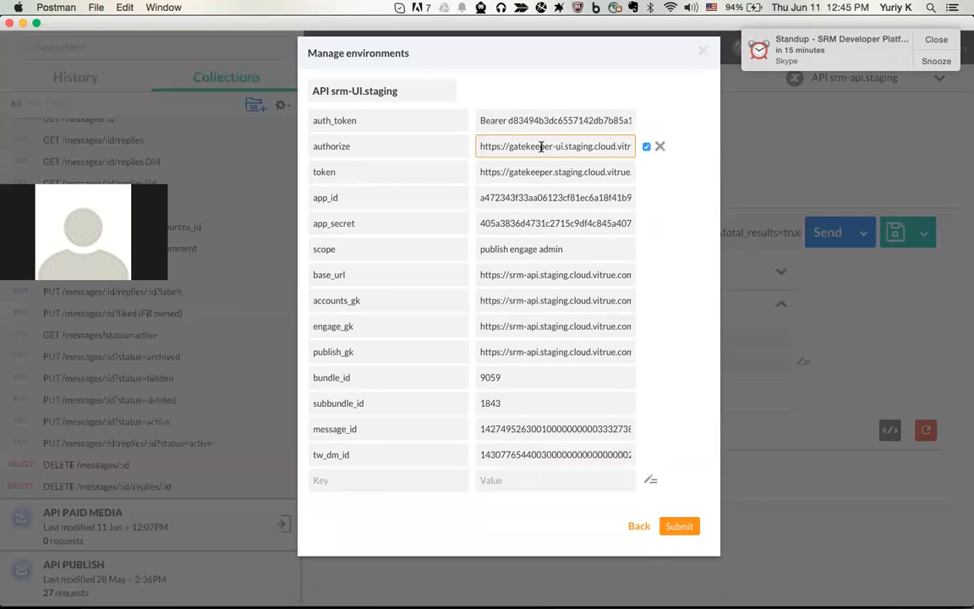
drag(539, 146, 575, 146)
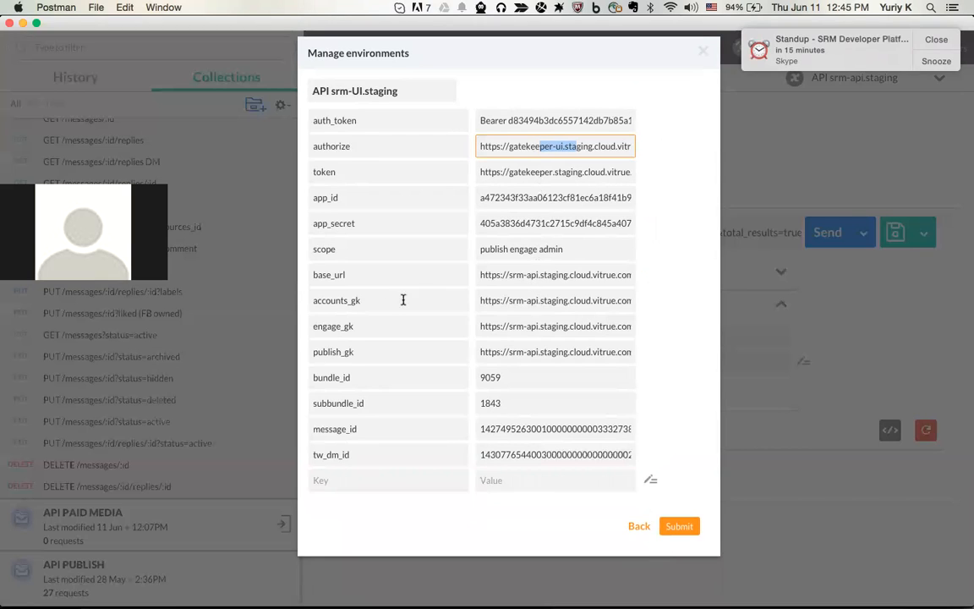
Point accounts_gk at the srm-ui.staging host, submit, and close the environments manager
click(533, 300)
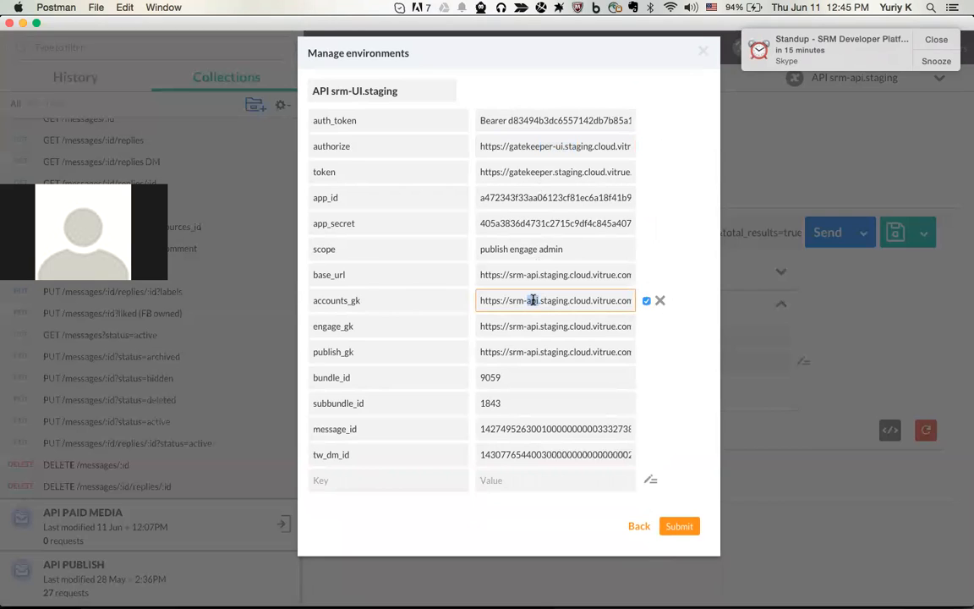
drag(599, 300, 668, 302)
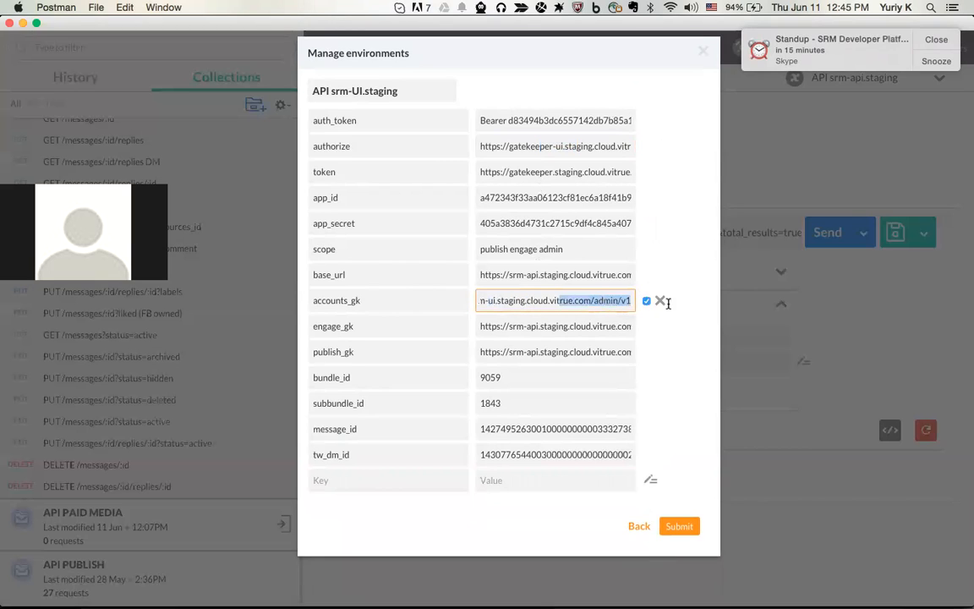
drag(551, 300, 479, 300)
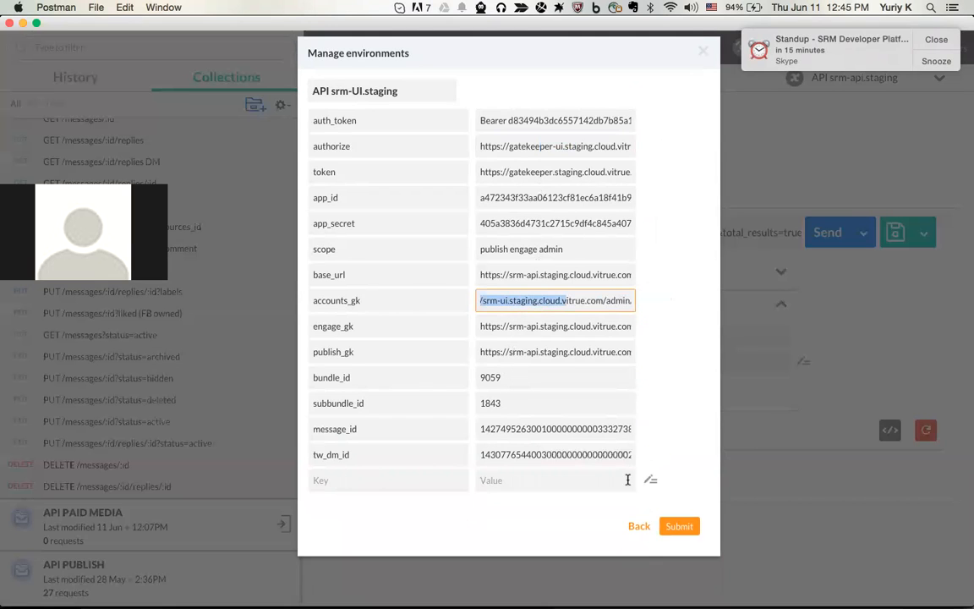
click(670, 527)
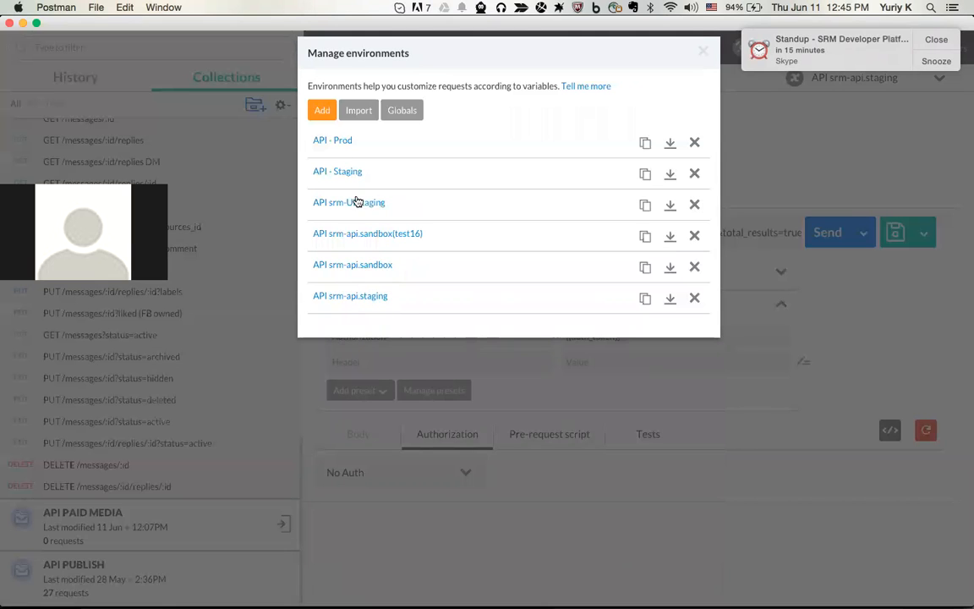
click(702, 52)
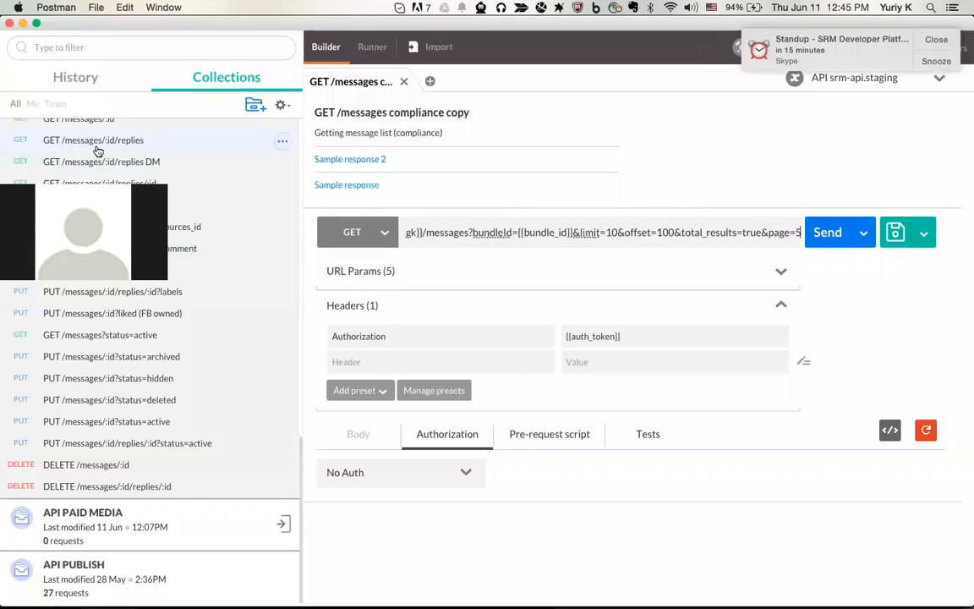
Open GET /accounts from API ACCOUNTS and make API srm-UI.staging the active environment
scroll(103, 180, up, 5)
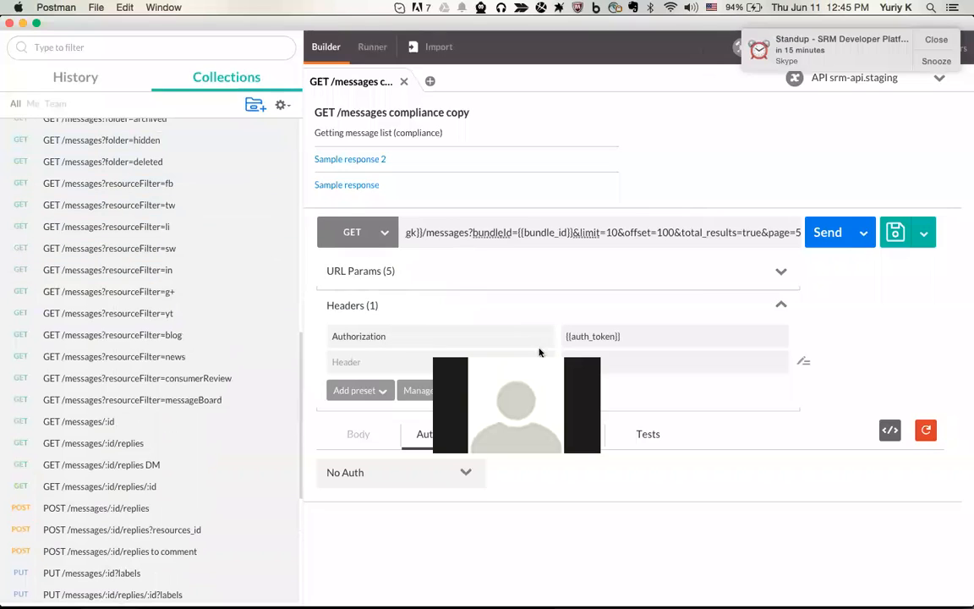
scroll(155, 350, up, 10)
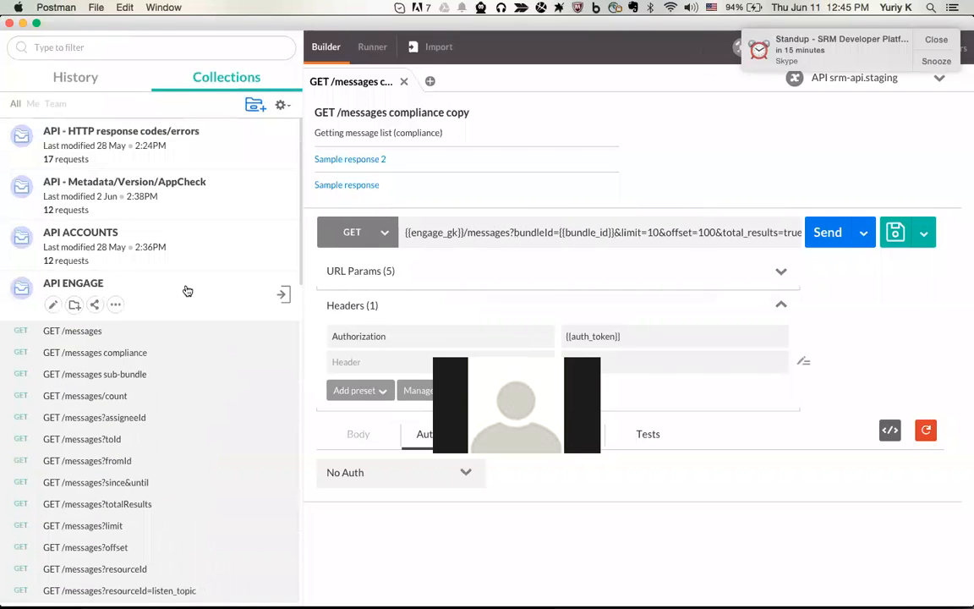
click(185, 289)
click(208, 247)
click(103, 280)
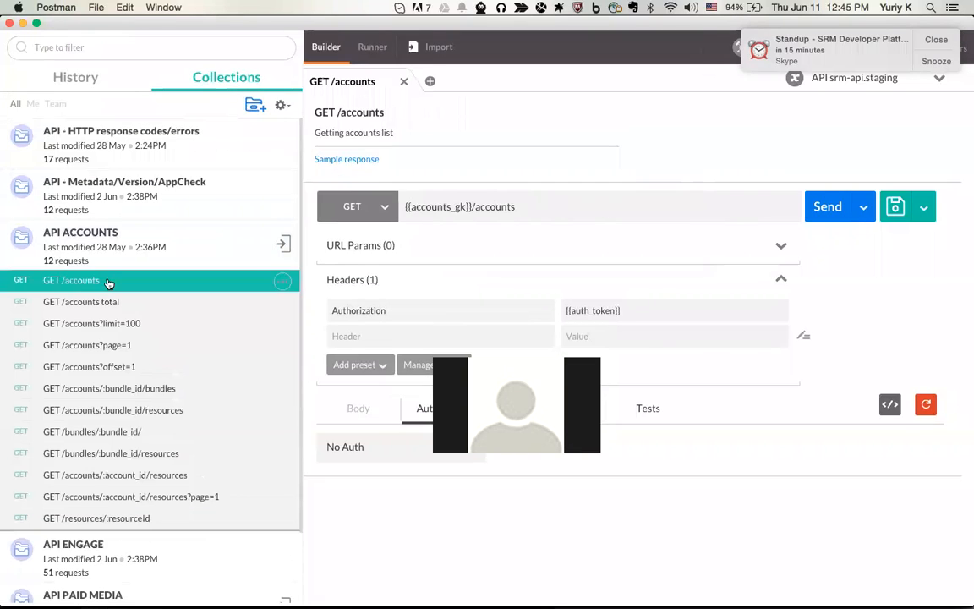
click(845, 77)
click(870, 141)
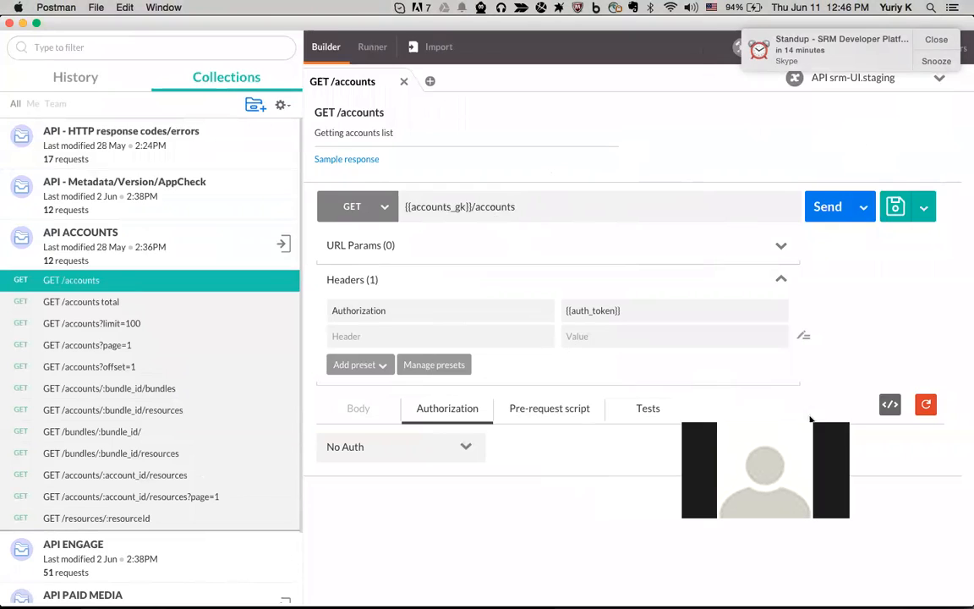
click(444, 455)
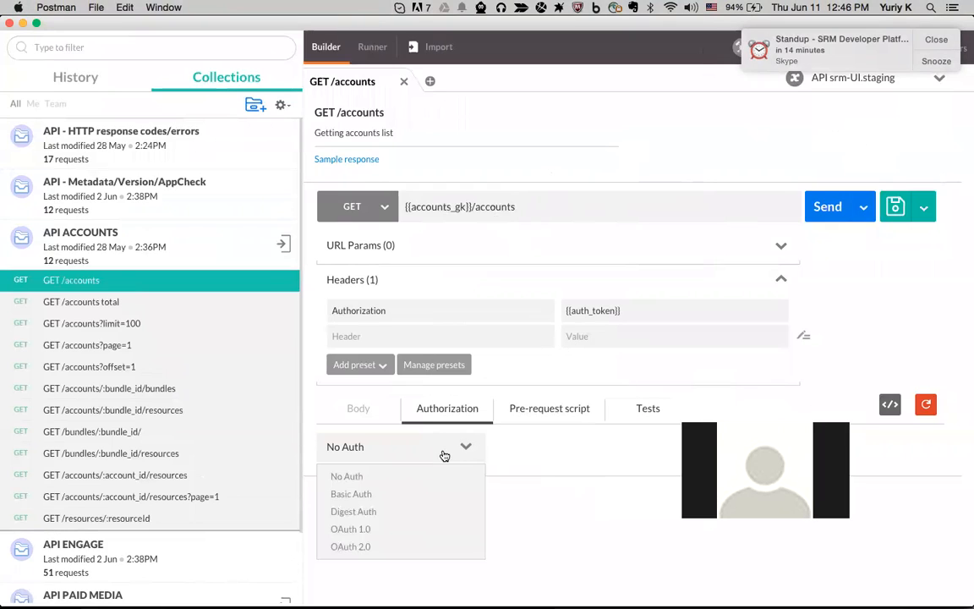
Set GET /accounts to OAuth 2.0 using the stage token, sent in the header
click(435, 546)
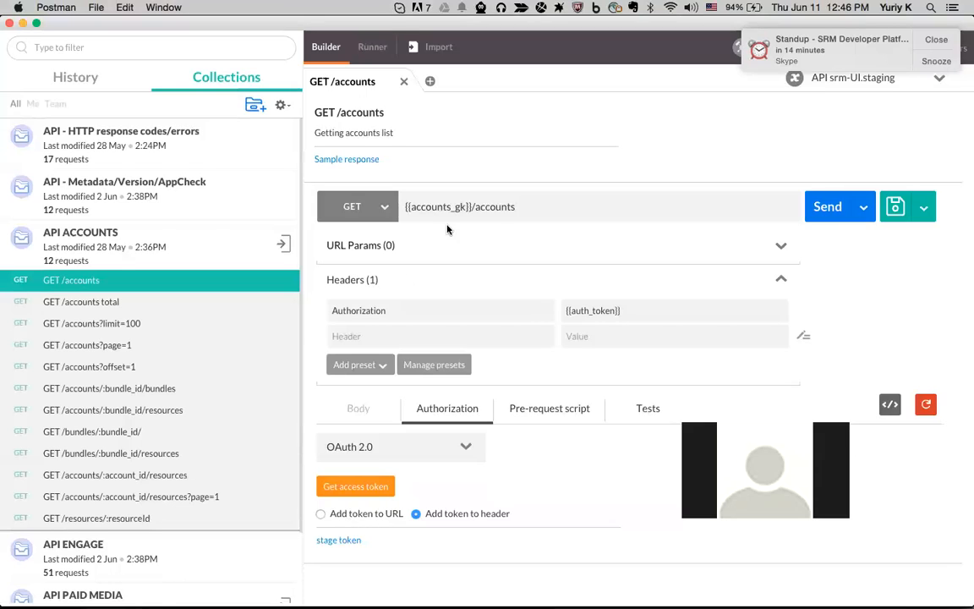
click(350, 516)
click(351, 544)
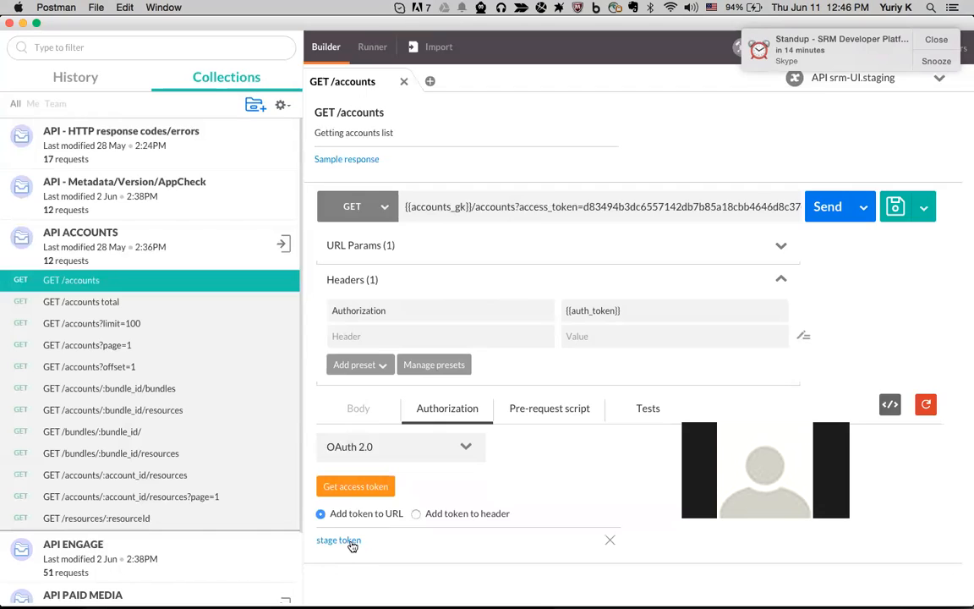
drag(519, 206, 561, 241)
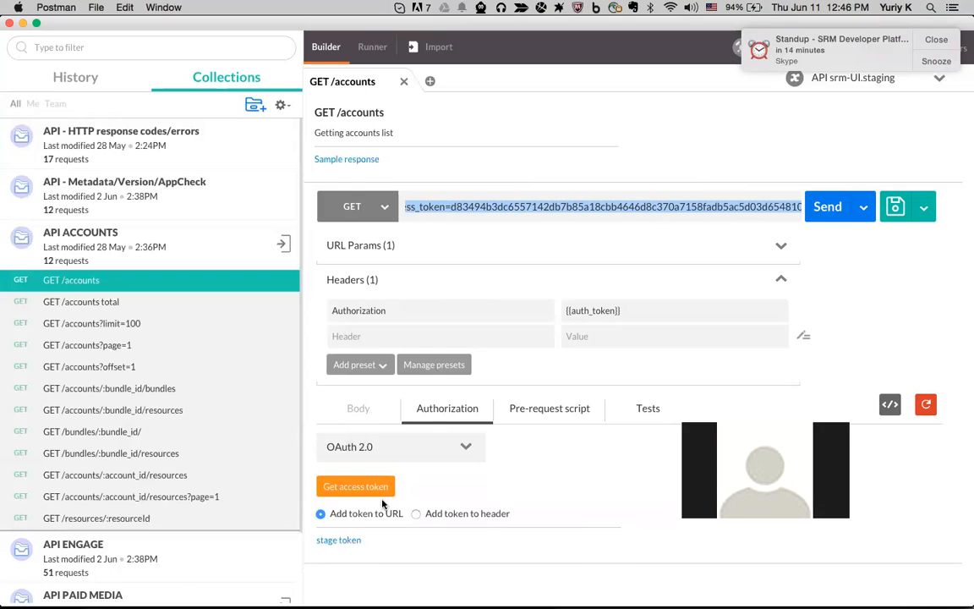
click(415, 513)
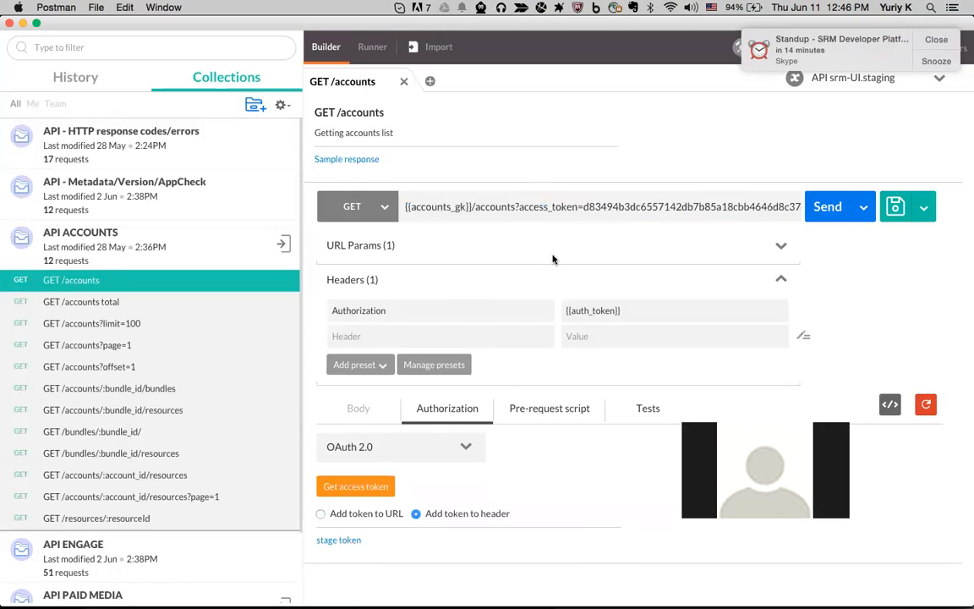
drag(383, 309, 320, 310)
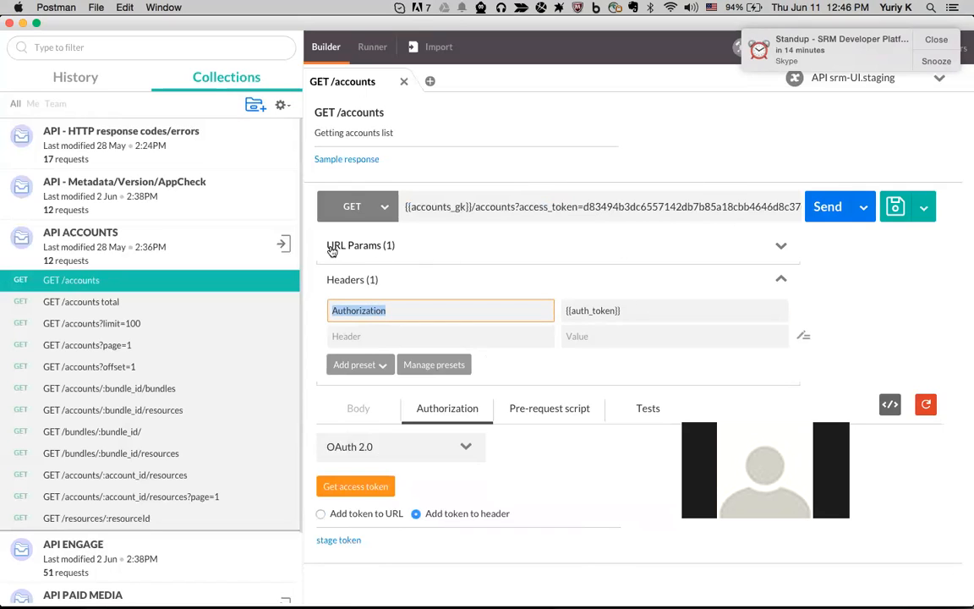
Check the access_token entry in URL Params, then expand the API ENGAGE collection
click(782, 247)
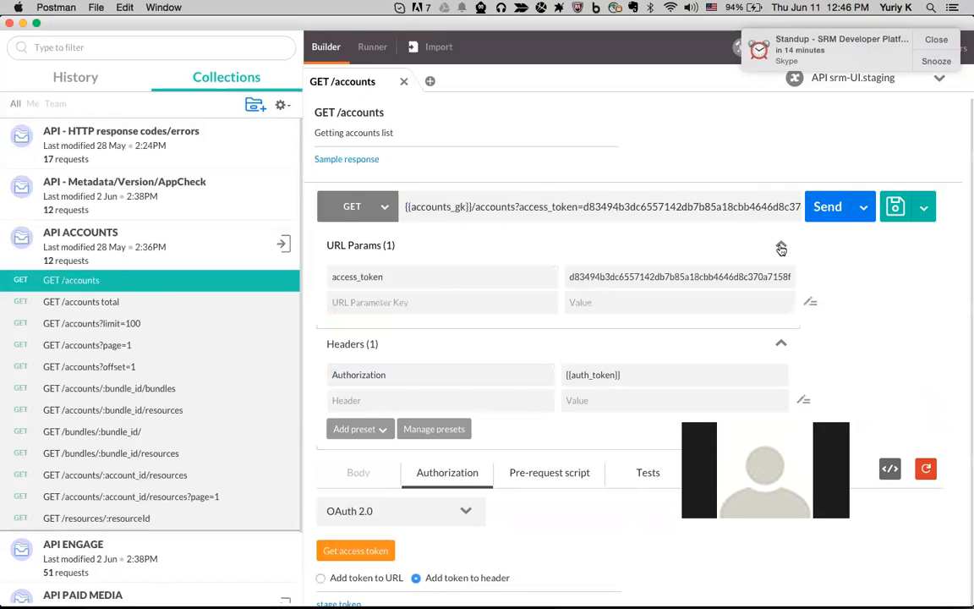
double_click(391, 277)
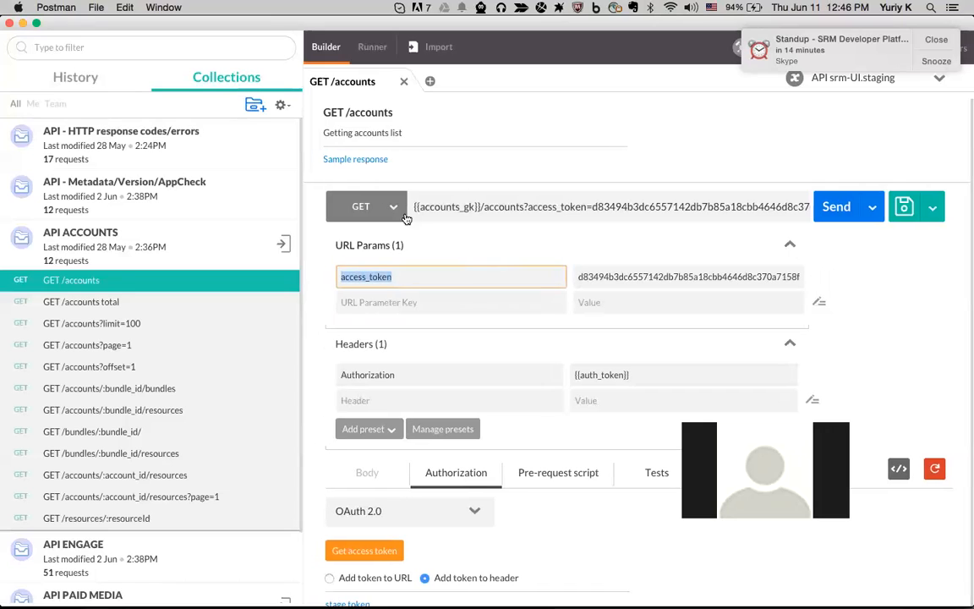
click(179, 256)
click(182, 279)
scroll(191, 296, down, 5)
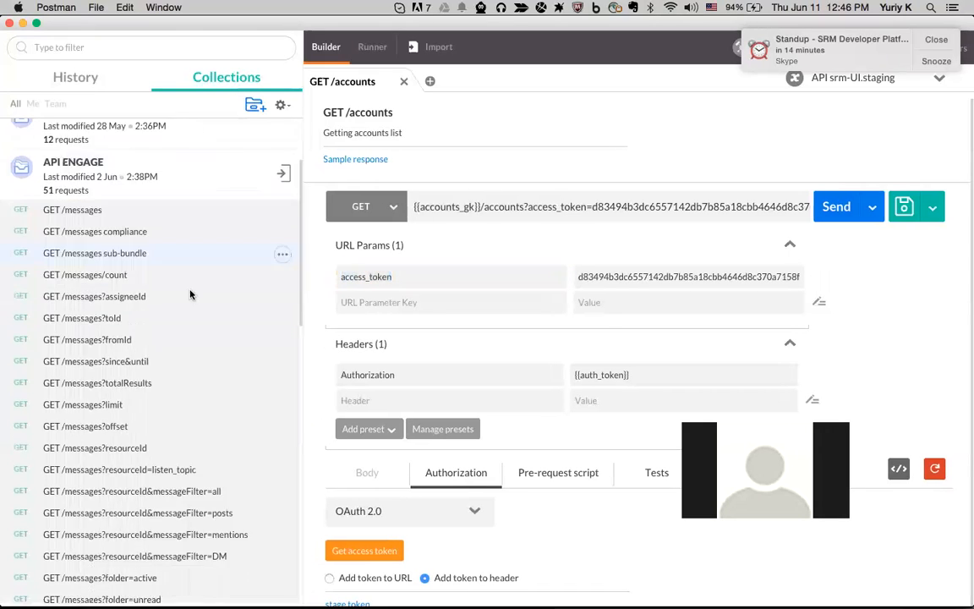
Open GET /messages?resourceId&messageFilter=posts and inspect its bundleId, resourceId, messageFilter parameters and URL
click(192, 425)
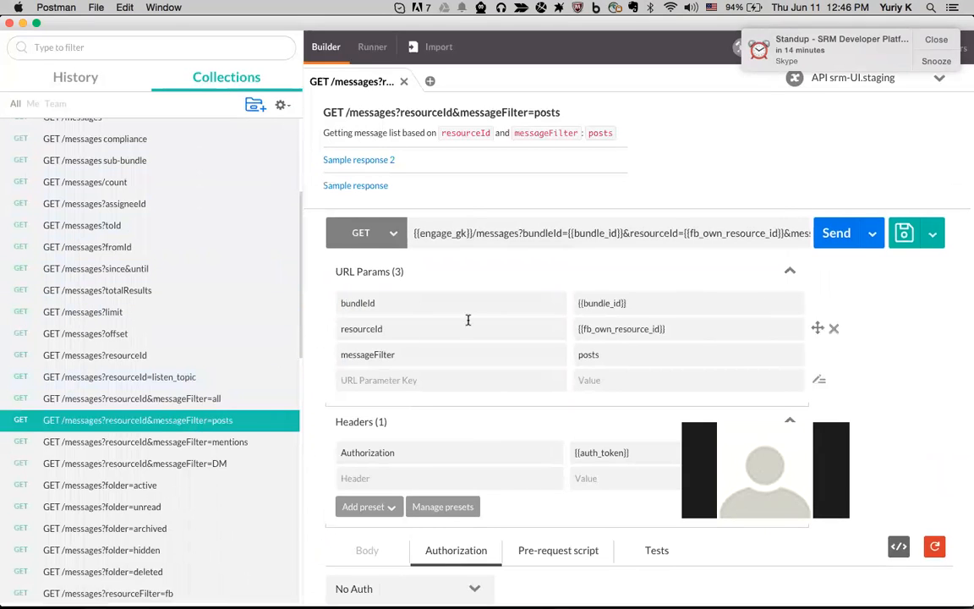
click(374, 302)
double_click(374, 302)
drag(400, 330, 336, 329)
drag(418, 354, 331, 355)
drag(641, 238, 829, 243)
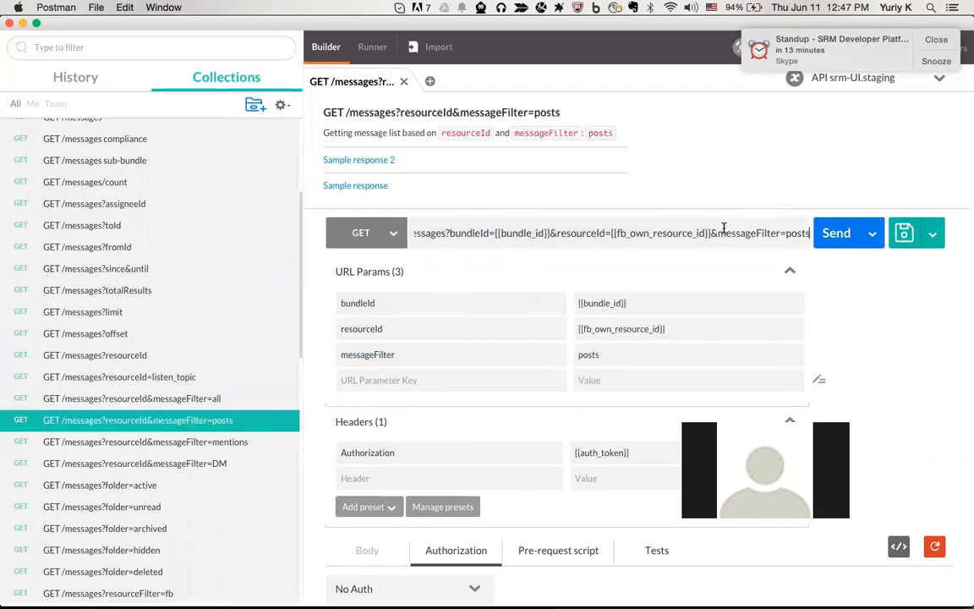
drag(719, 232, 775, 232)
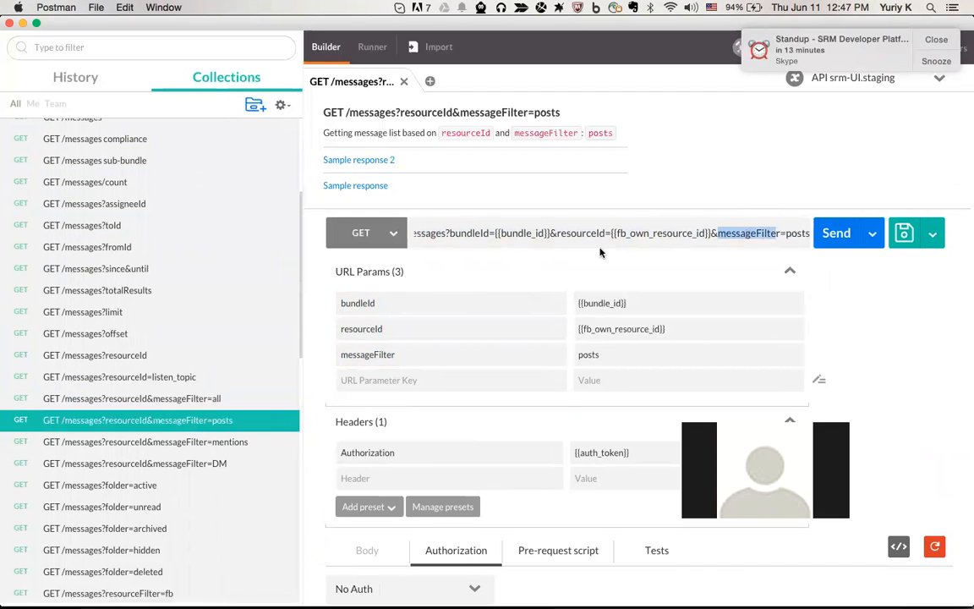
drag(495, 233, 531, 234)
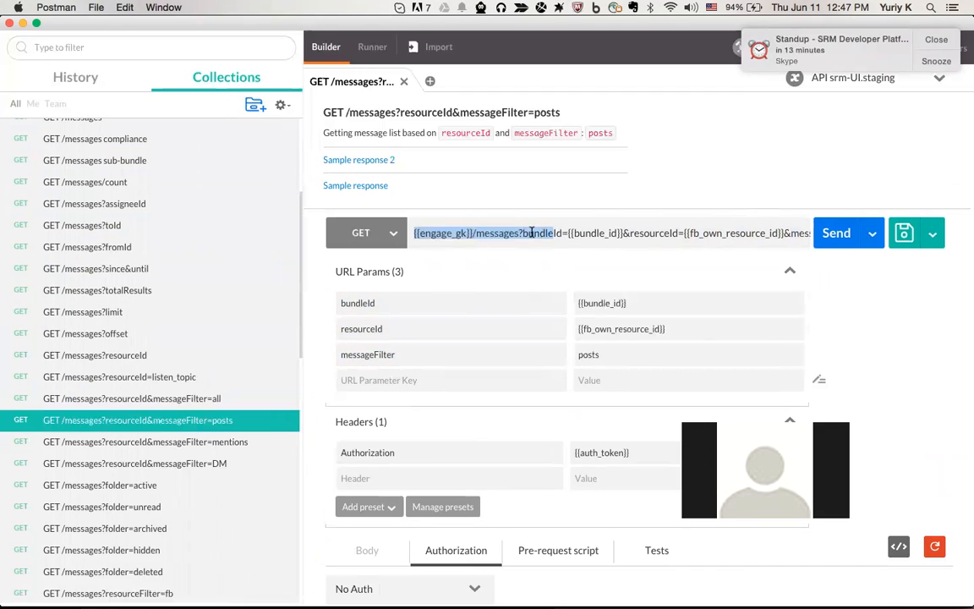
click(524, 233)
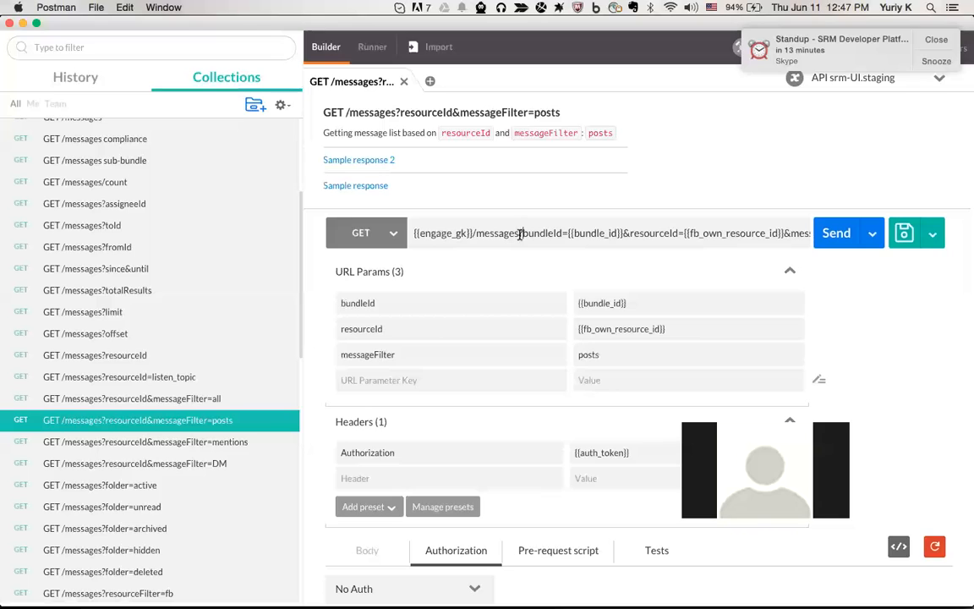
Move /messages in the URL, then undo to restore the original URL
drag(517, 234, 471, 234)
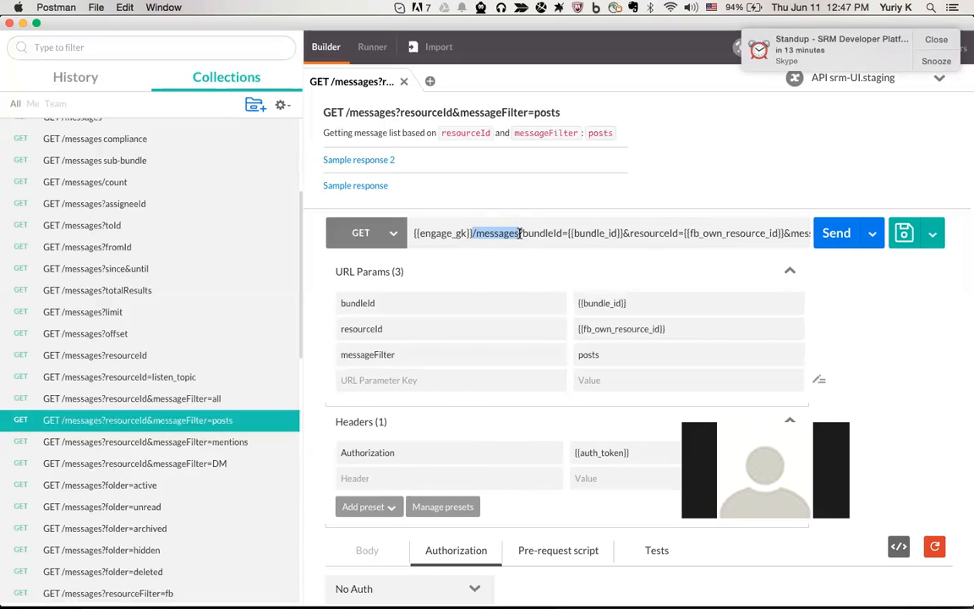
drag(518, 235, 521, 236)
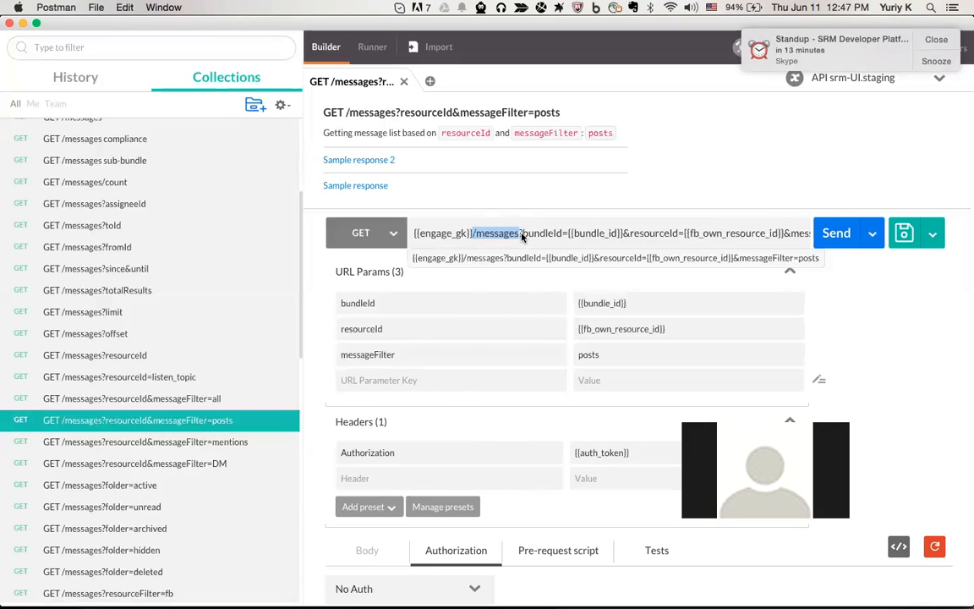
key(super+z)
click(624, 235)
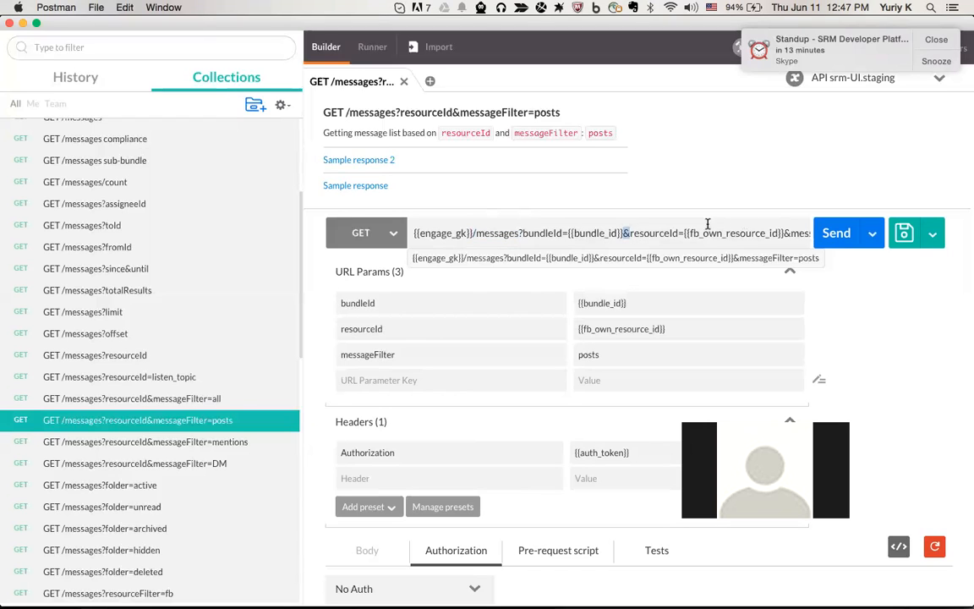
click(361, 302)
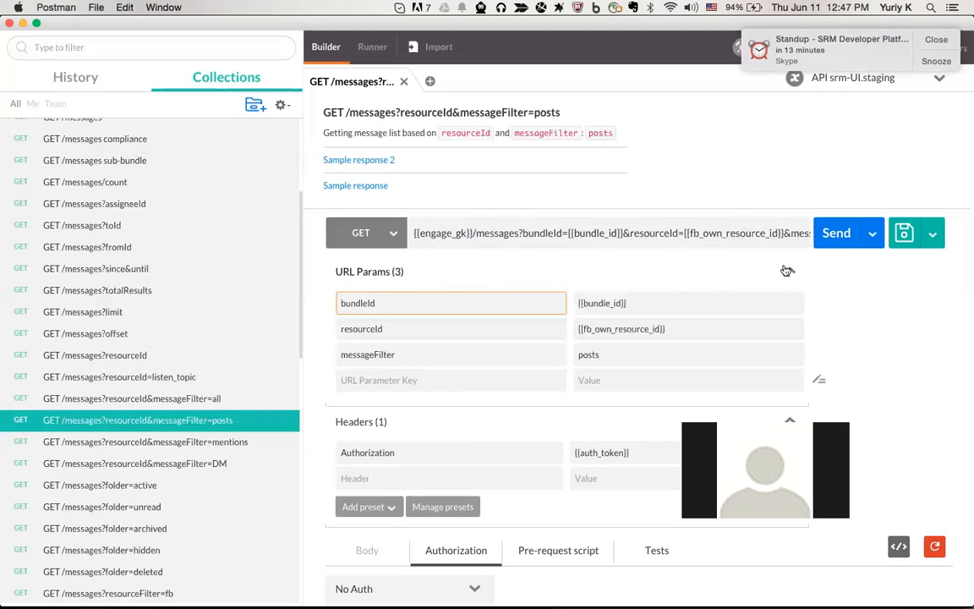
click(408, 374)
text(NEW)
key(Tab)
text(6367)
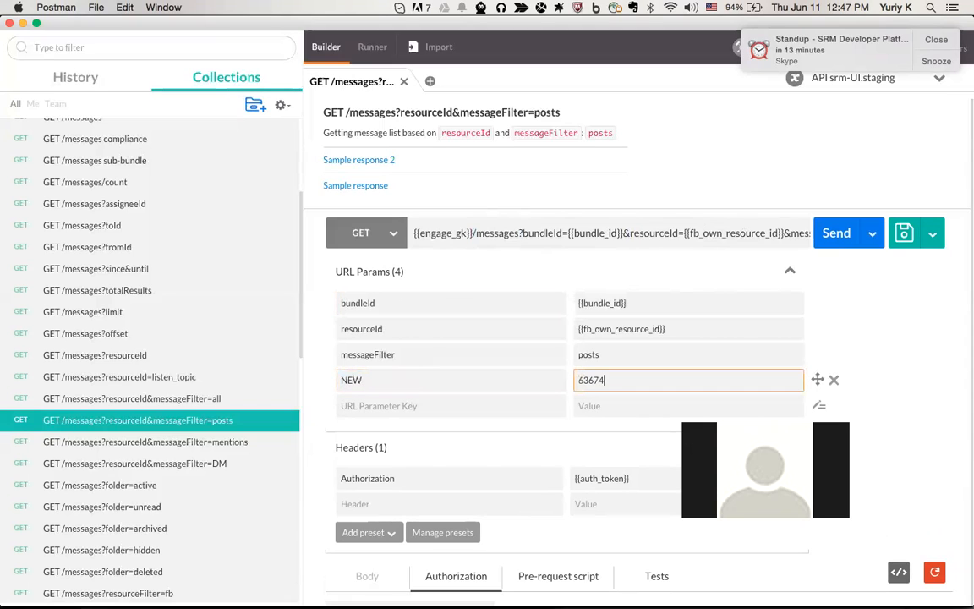
click(724, 233)
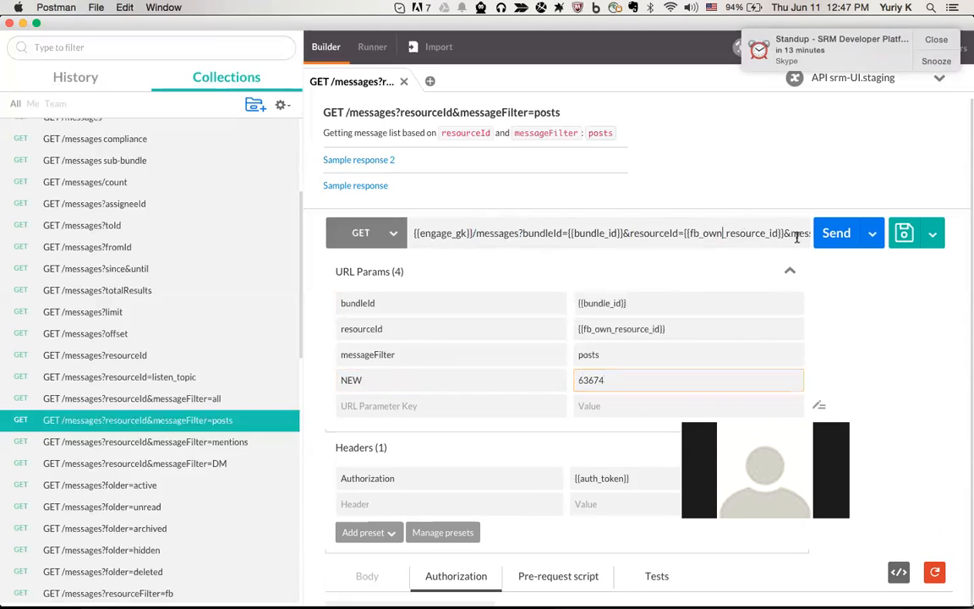
drag(796, 237, 884, 239)
drag(744, 233, 810, 233)
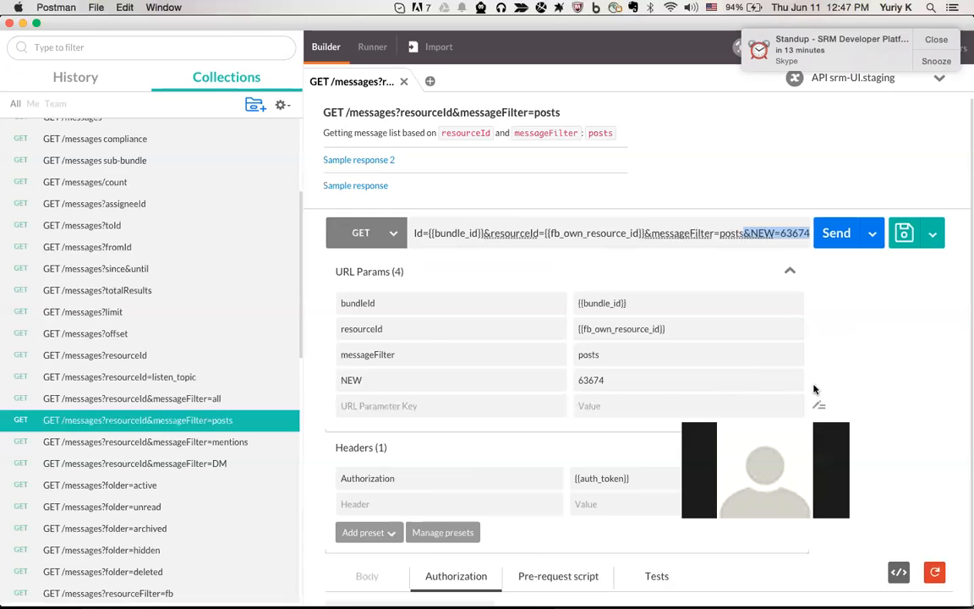
click(404, 381)
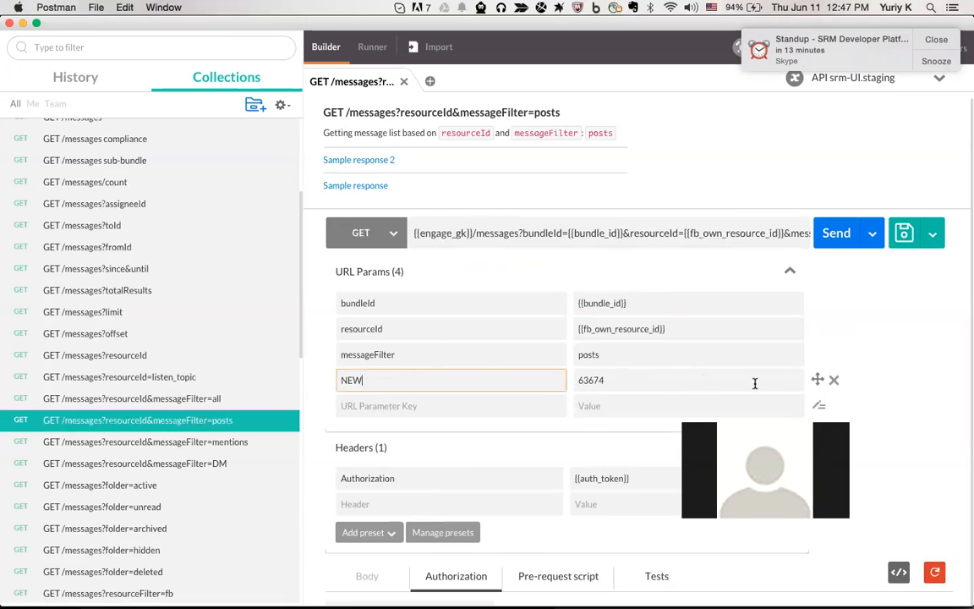
drag(818, 378, 818, 269)
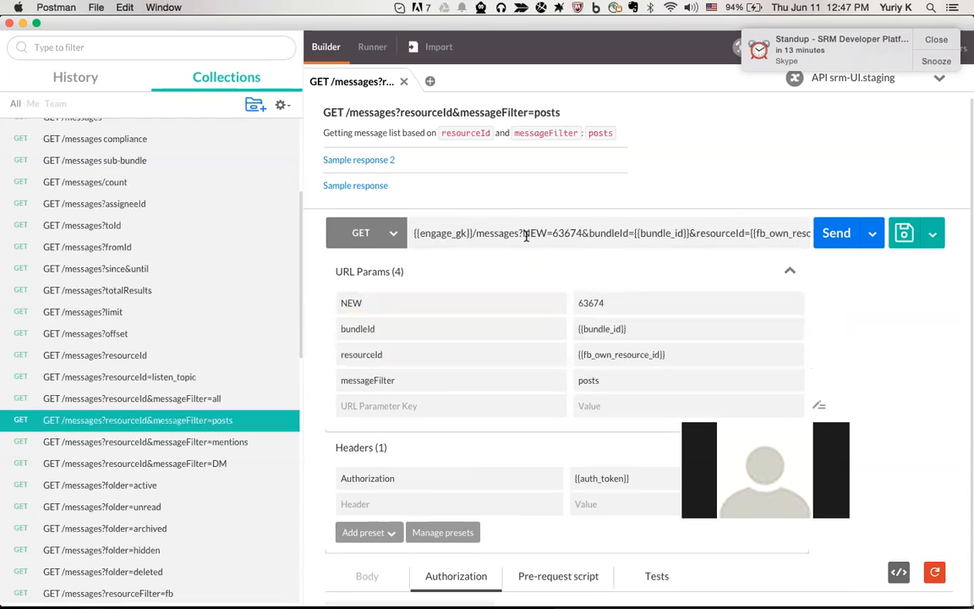
drag(524, 233, 582, 233)
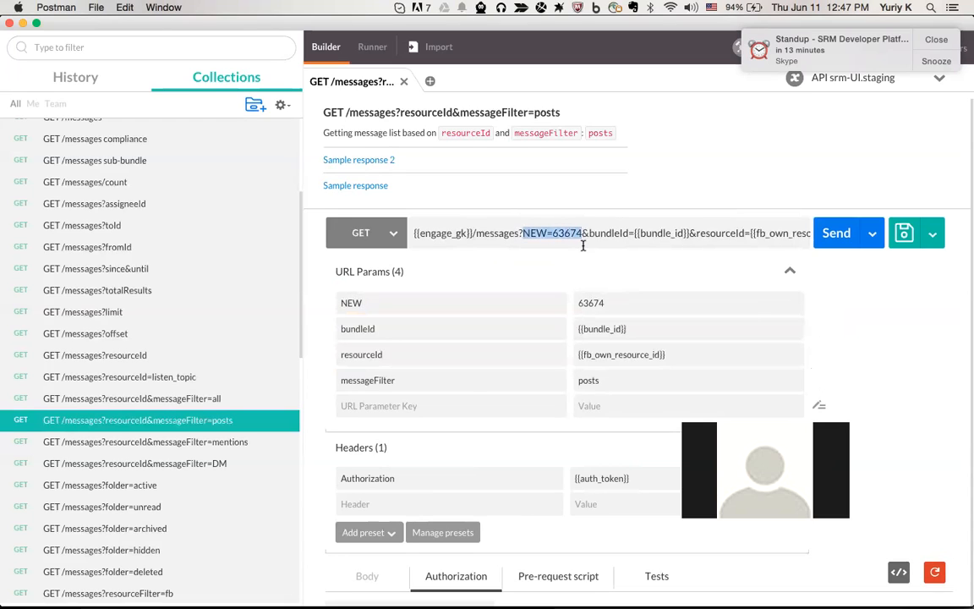
click(835, 304)
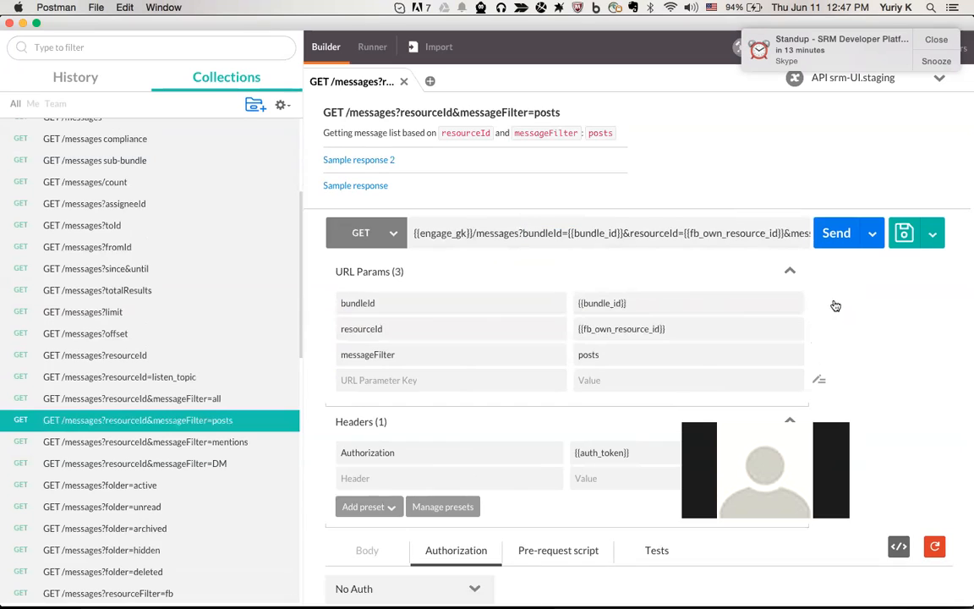